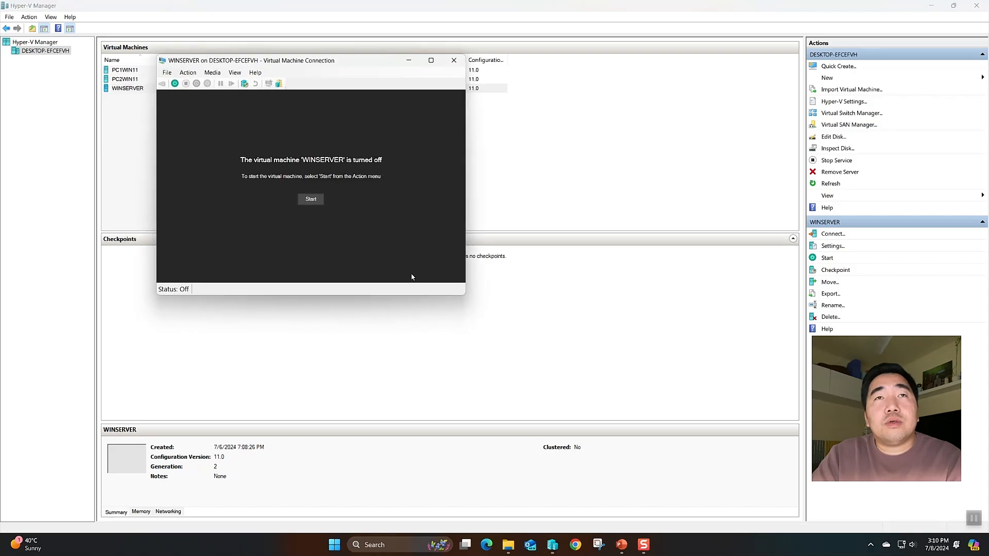
Start the WINSERVER virtual machine and connect to it at 1400 by 1050 resolution
{"action": "left_click", "coordinate": [311, 199]}
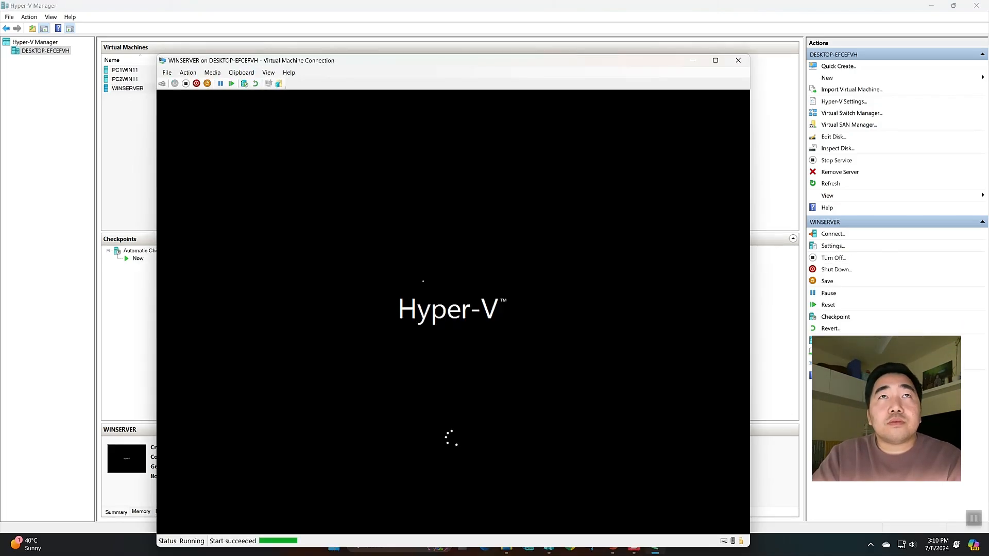
{"action": "left_click_drag", "start_coordinate": [355, 54], "coordinate": [398, 37]}
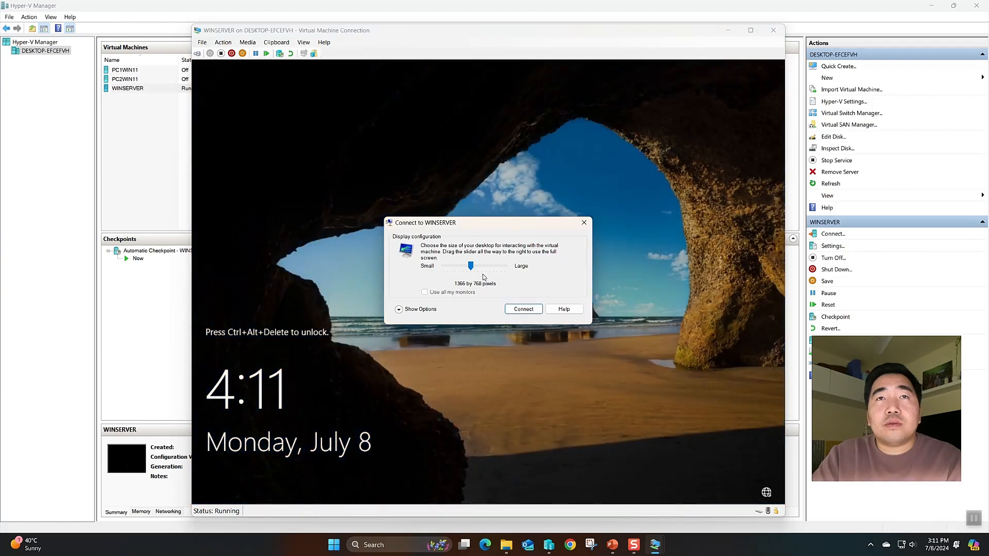
{"action": "left_click_drag", "start_coordinate": [470, 265], "coordinate": [476, 265]}
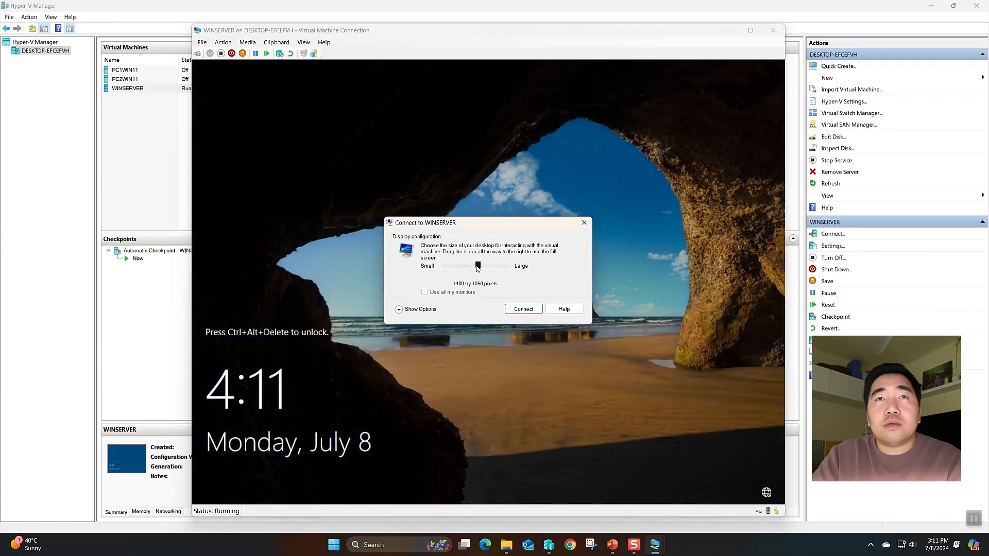
{"action": "left_click", "coordinate": [507, 310]}
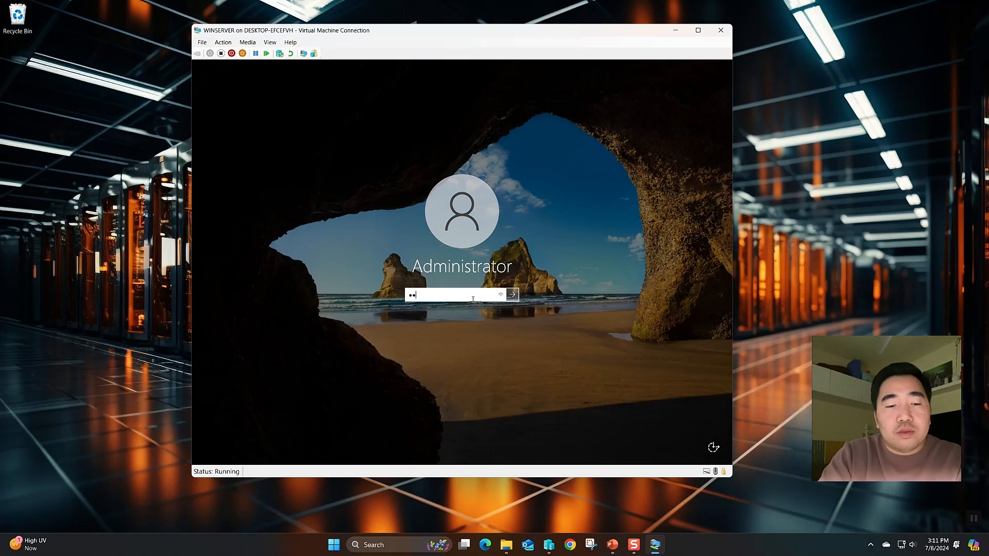
Sign in as Administrator, fit the VM window to the screen, and cancel the Shutdown Event Tracker
{"action": "key", "text": "Return"}
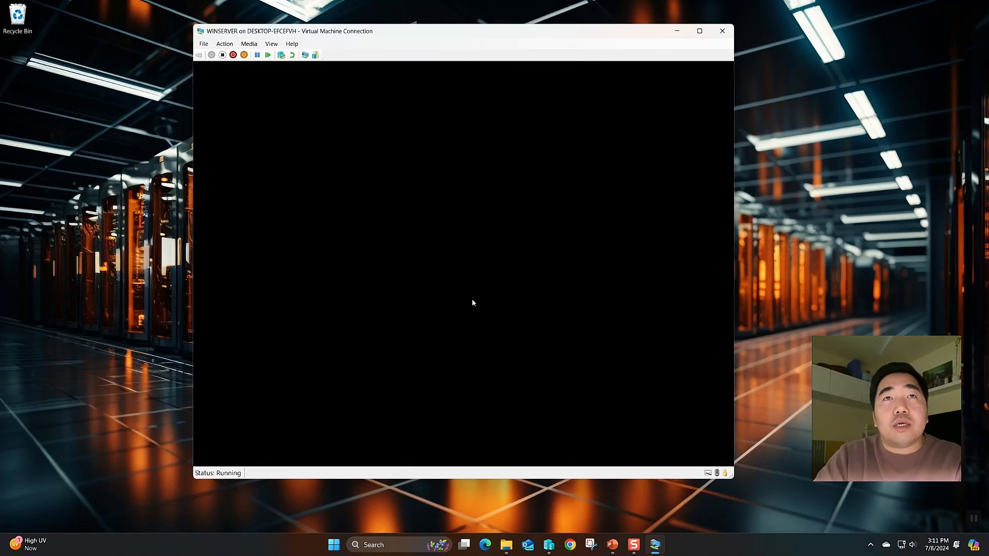
{"action": "left_click_drag", "start_coordinate": [402, 38], "coordinate": [364, 17]}
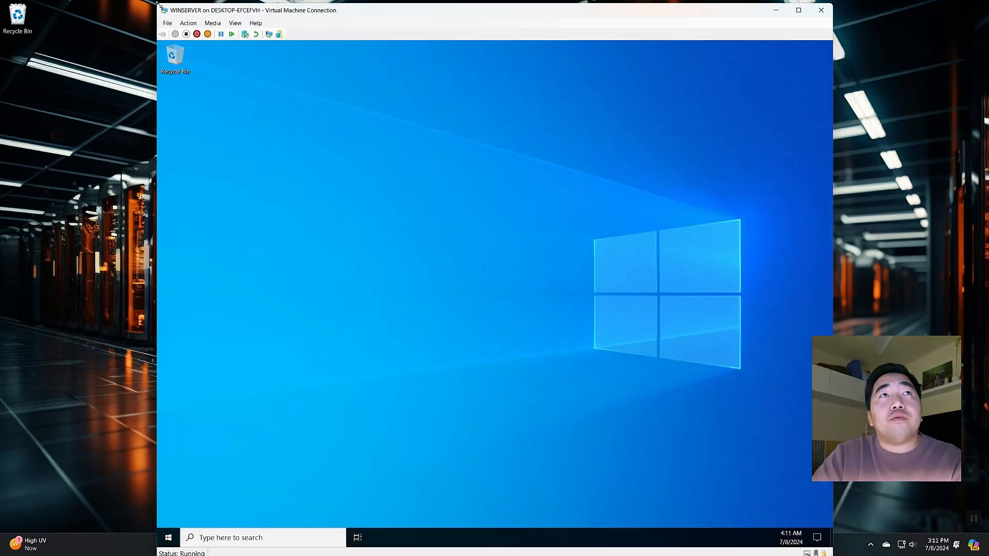
{"action": "left_click_drag", "start_coordinate": [158, 5], "coordinate": [216, 40]}
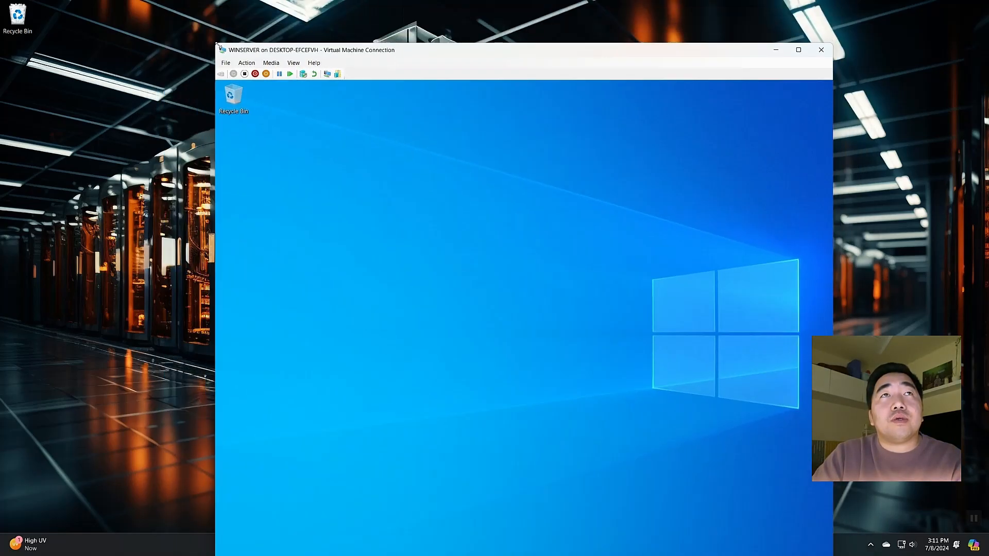
{"action": "left_click_drag", "start_coordinate": [278, 51], "coordinate": [244, 14]}
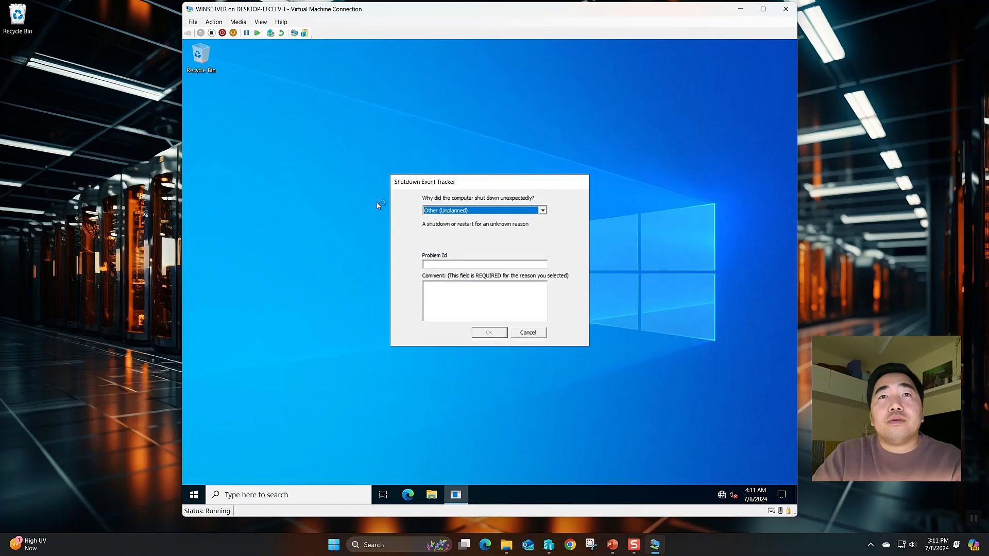
{"action": "left_click", "coordinate": [528, 332]}
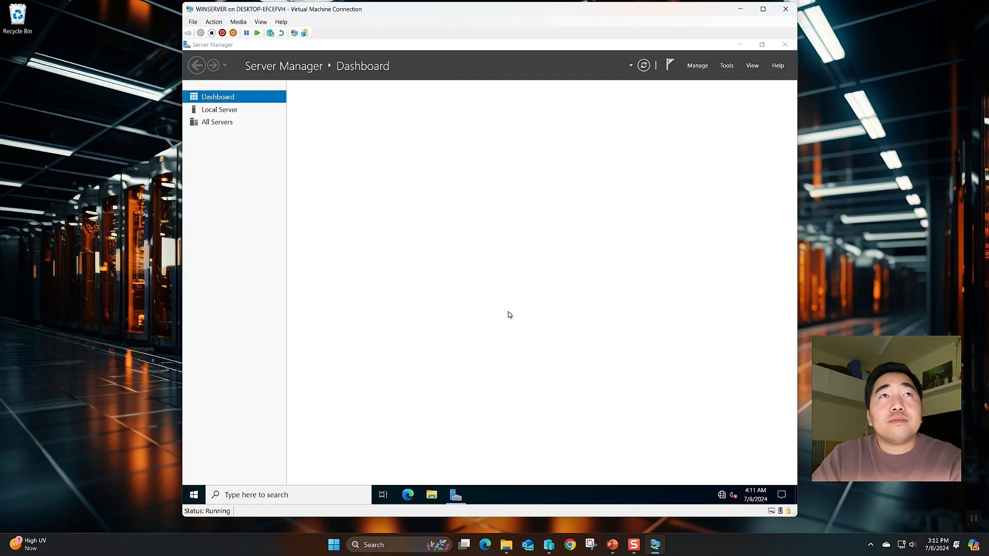
Look over the Local Server and All Servers pages, then return to the Dashboard
{"action": "left_click", "coordinate": [218, 111]}
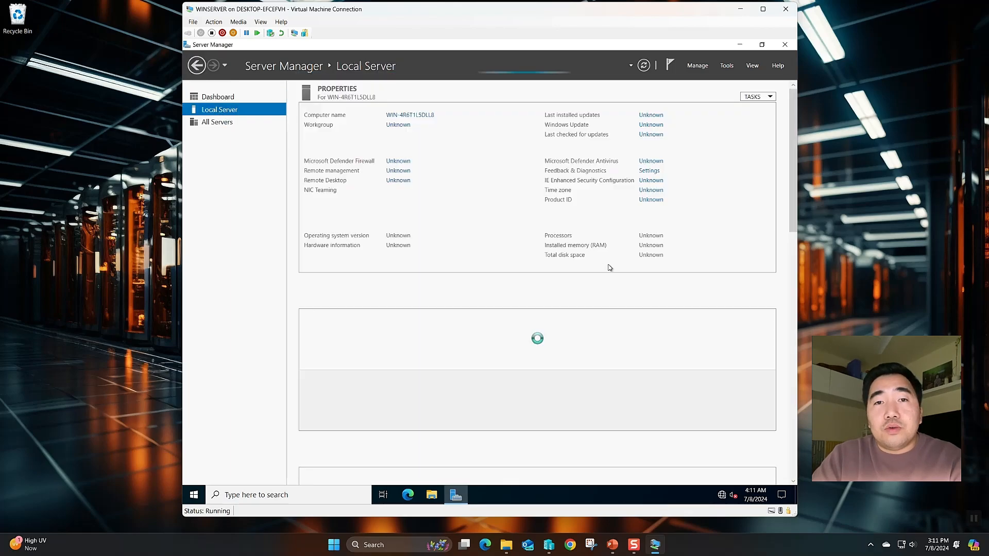
{"action": "left_click", "coordinate": [209, 101]}
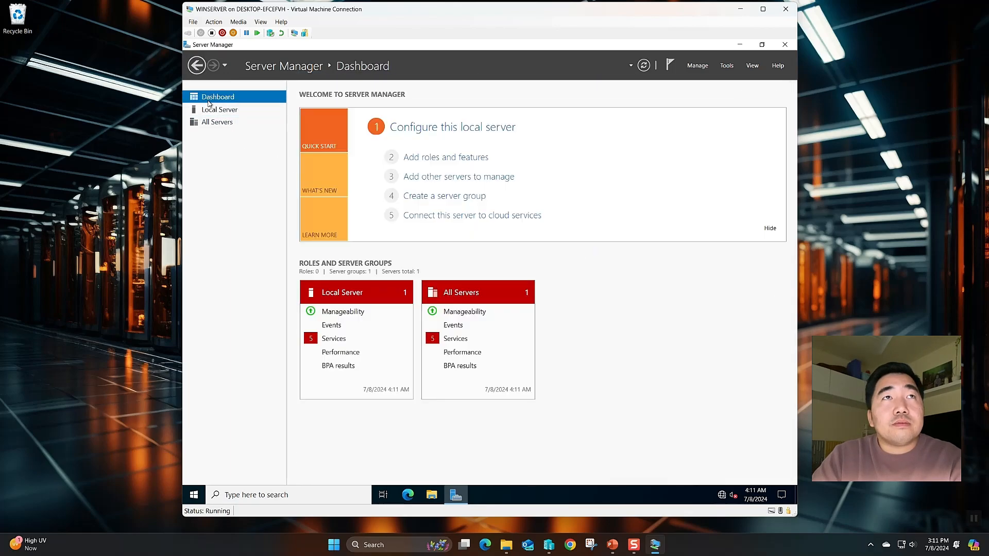
{"action": "left_click", "coordinate": [213, 110]}
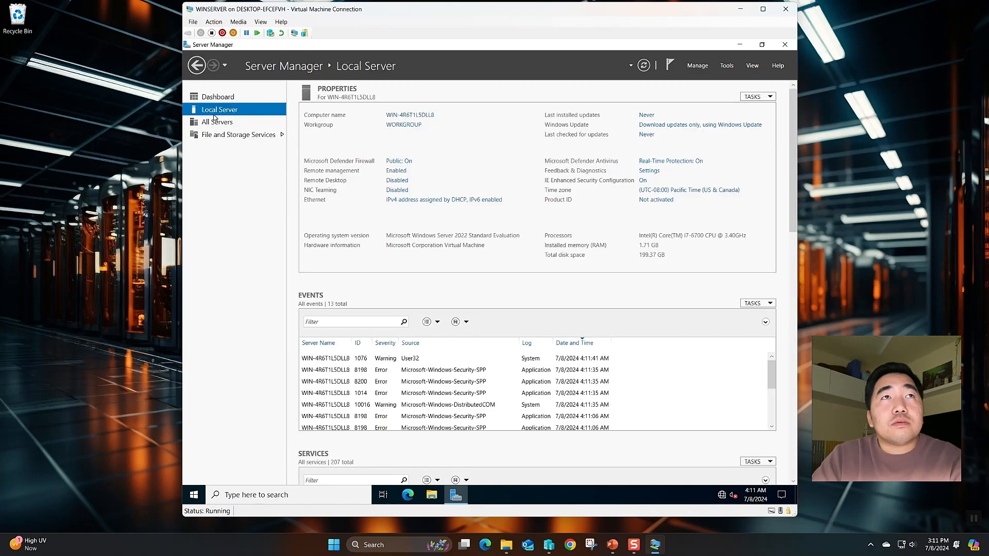
{"action": "left_click", "coordinate": [215, 118]}
{"action": "left_click", "coordinate": [216, 111]}
{"action": "left_click", "coordinate": [218, 98]}
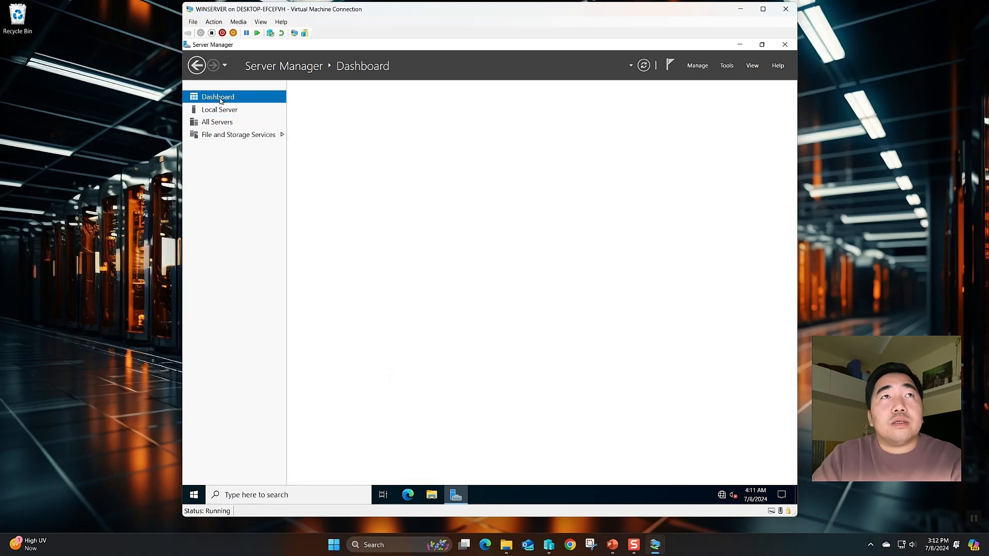
Open the Ethernet adapter's IPv4 properties from the Network & Internet settings
{"action": "right_click", "coordinate": [721, 495]}
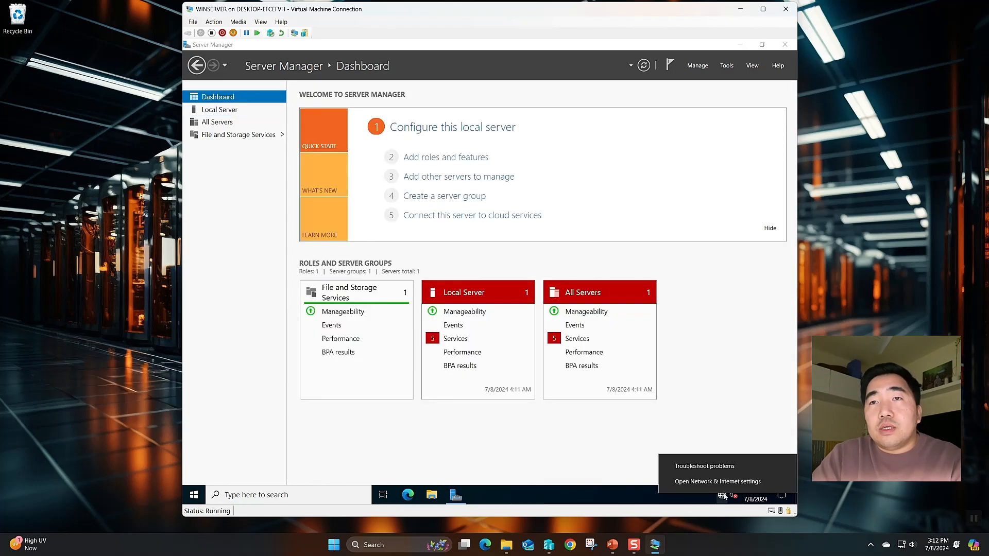
{"action": "left_click", "coordinate": [716, 480]}
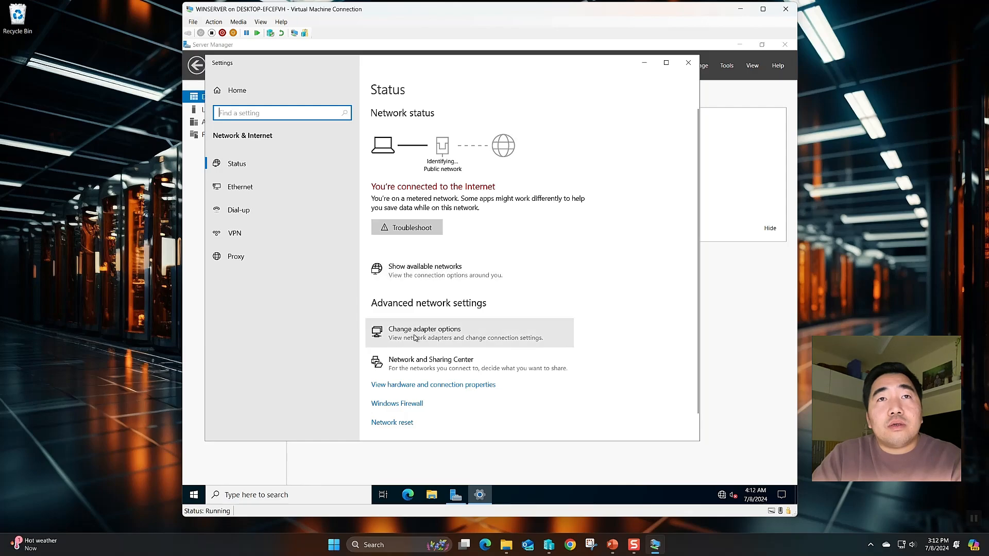
{"action": "left_click", "coordinate": [414, 338]}
{"action": "right_click", "coordinate": [350, 184]}
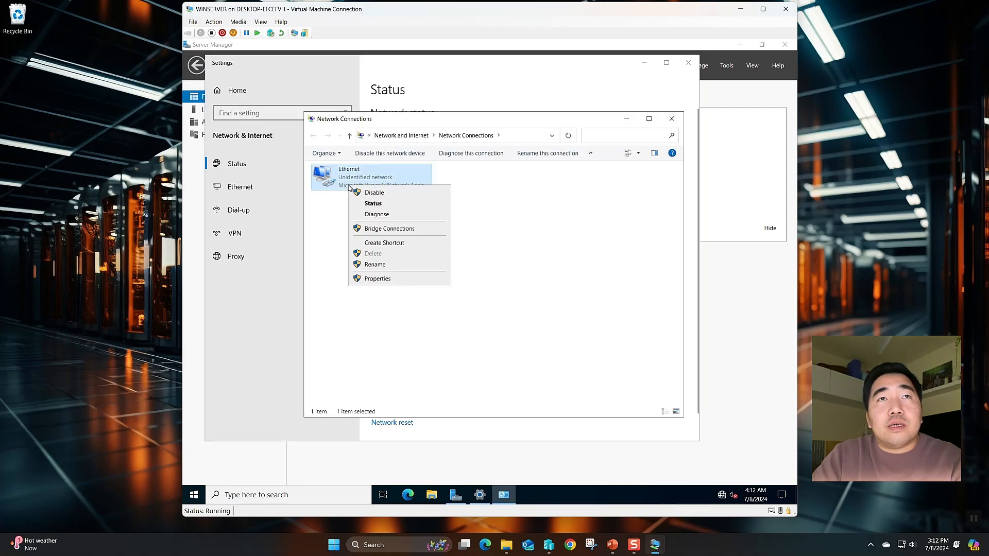
{"action": "left_click", "coordinate": [378, 278]}
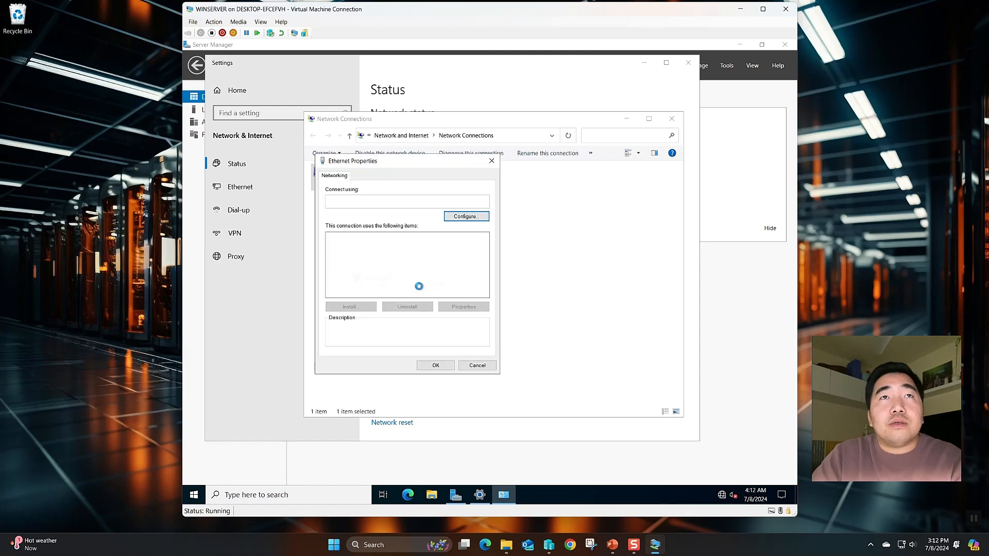
{"action": "double_click", "coordinate": [367, 262]}
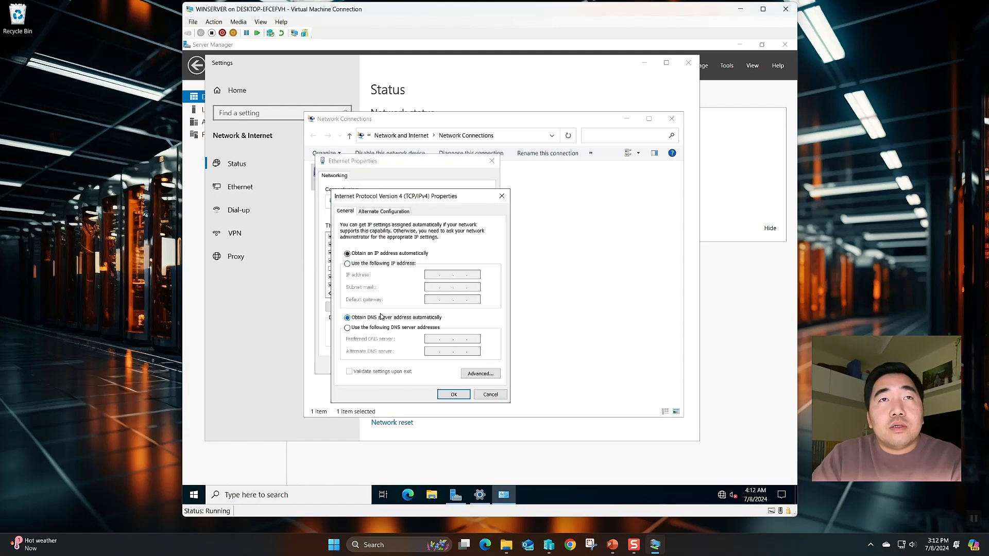
Assign static IP 192.168.0.254, mask 255.255.255.0 and gateway 192.168.0.1
{"action": "left_click", "coordinate": [347, 264]}
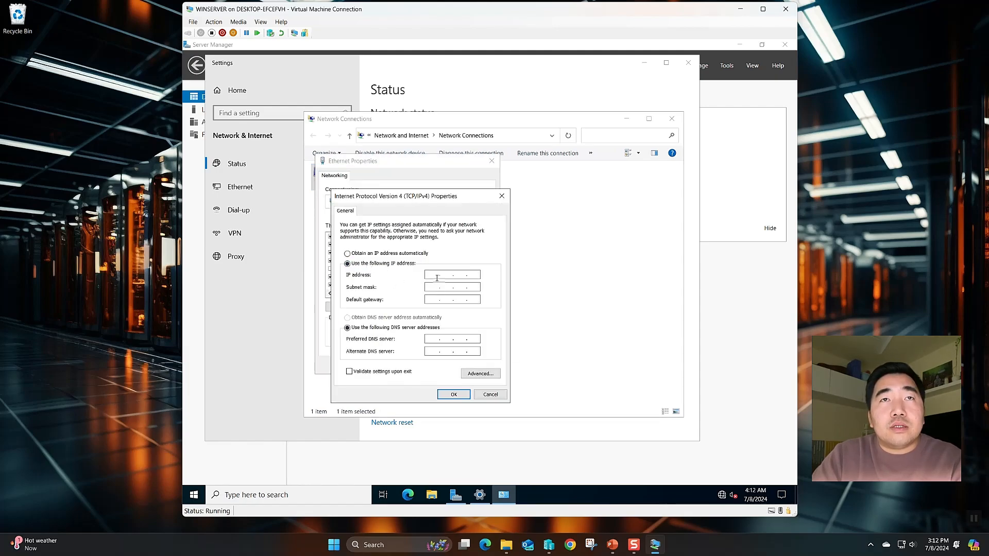
{"action": "left_click", "coordinate": [437, 278]}
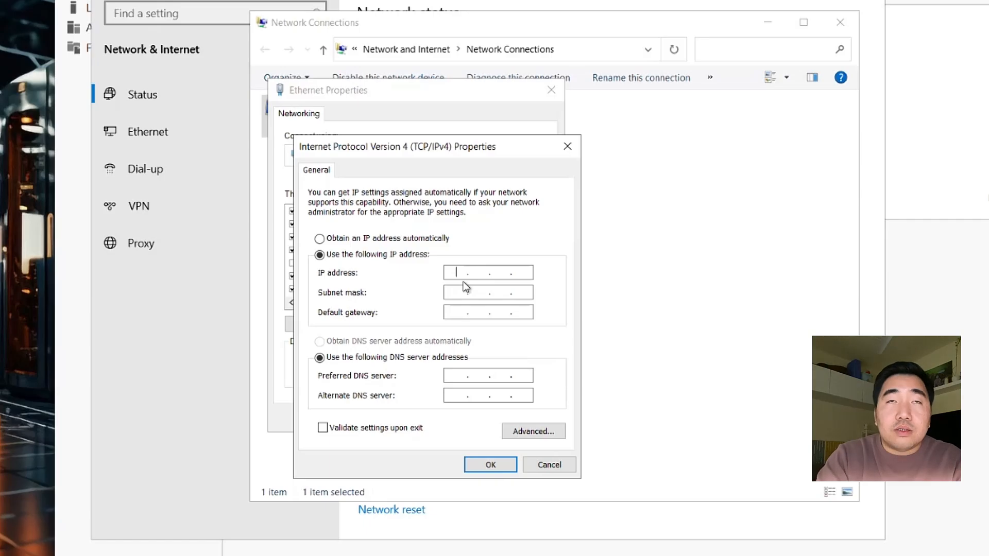
{"action": "type", "text": "192 . 168 . "}
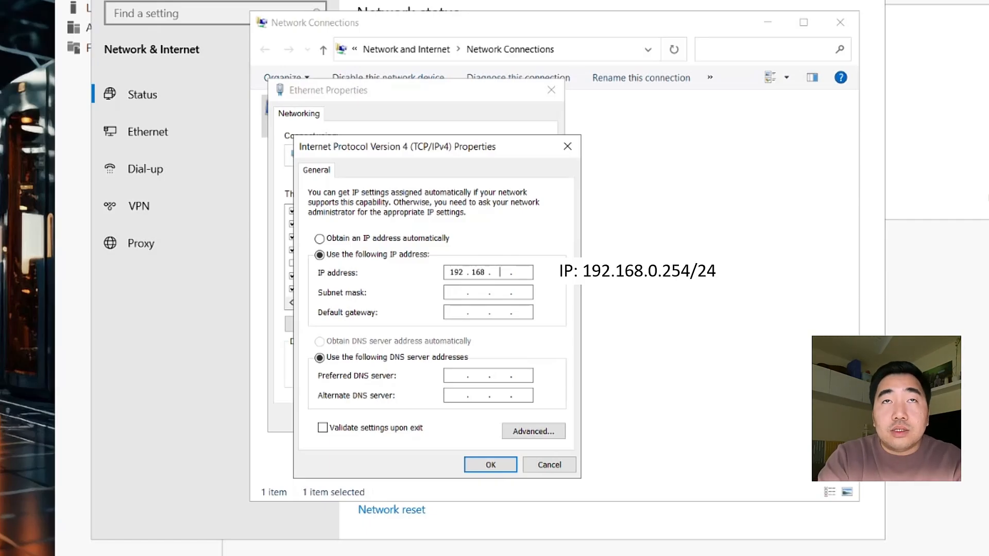
{"action": "type", "text": "0 . 1"}
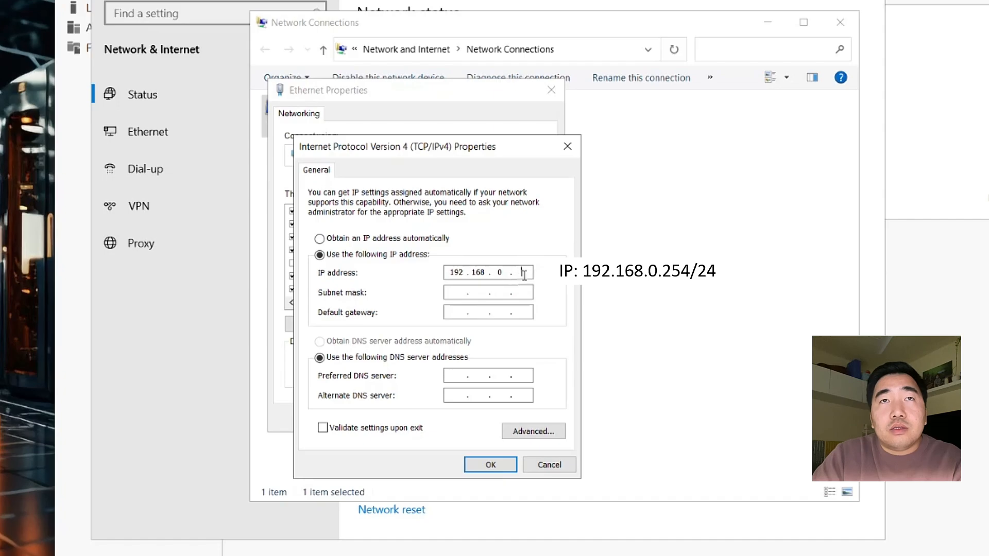
{"action": "key", "text": "Tab"}
{"action": "key", "text": "Tab"}
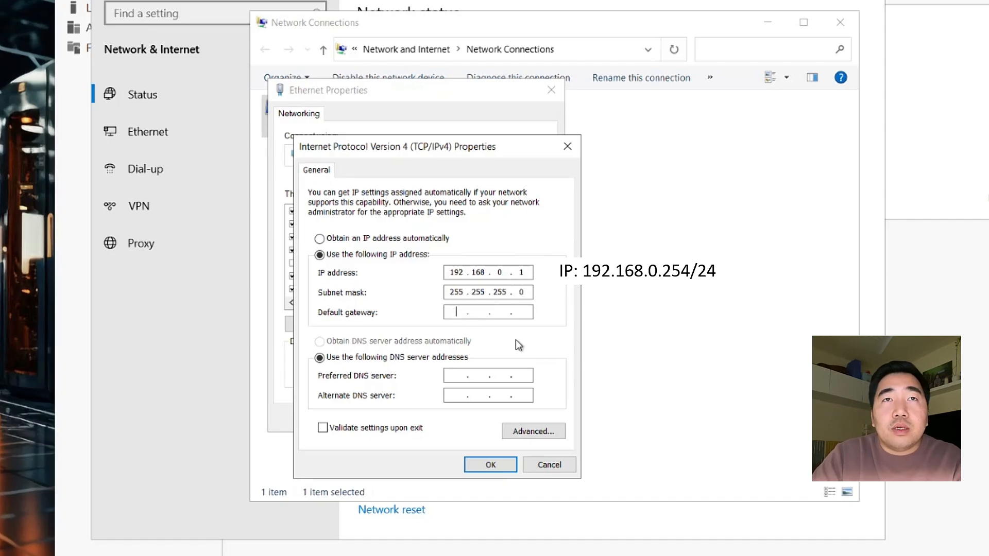
{"action": "type", "text": "192 . 168 . 01 ."}
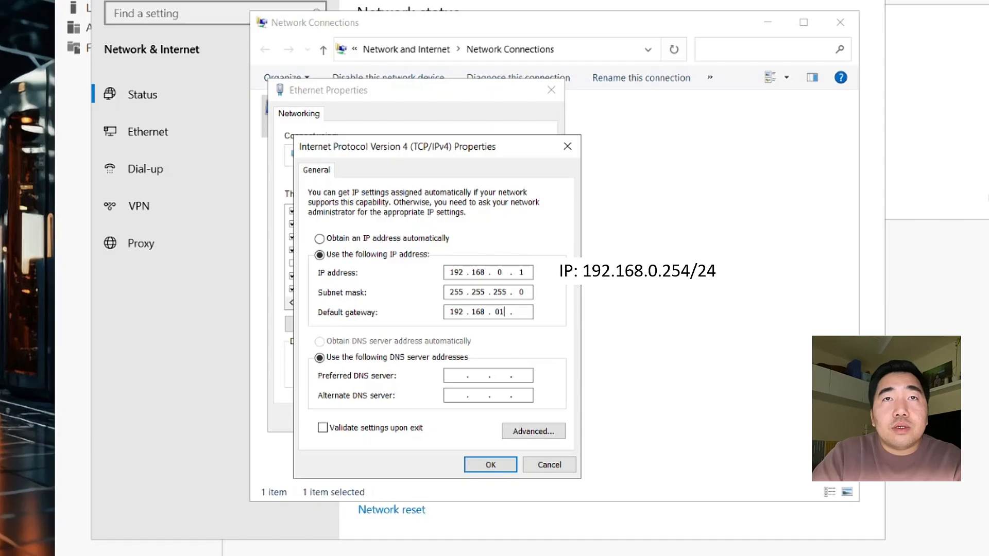
{"action": "key", "text": "BackSpace"}
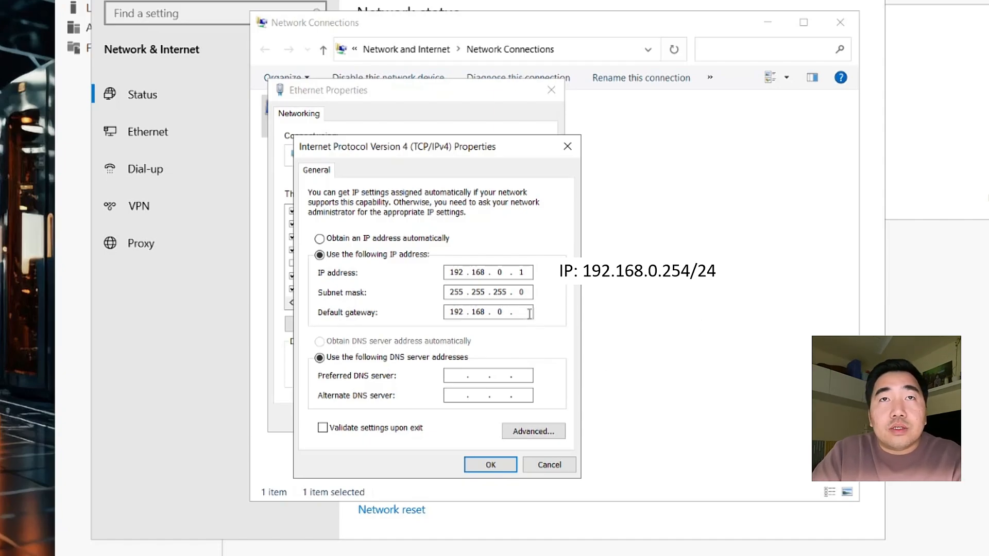
{"action": "type", "text": "1"}
{"action": "left_click", "coordinate": [524, 273]}
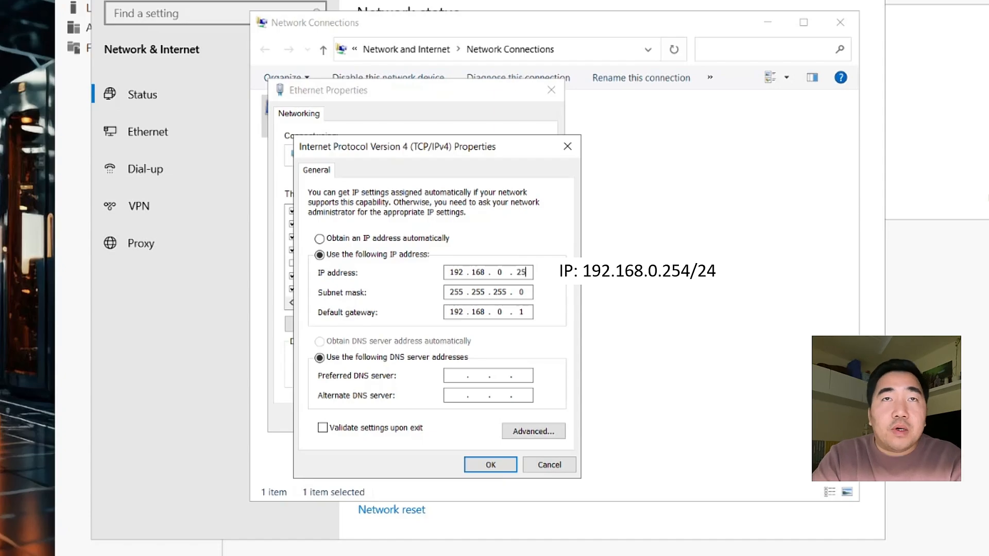
{"action": "type", "text": "4"}
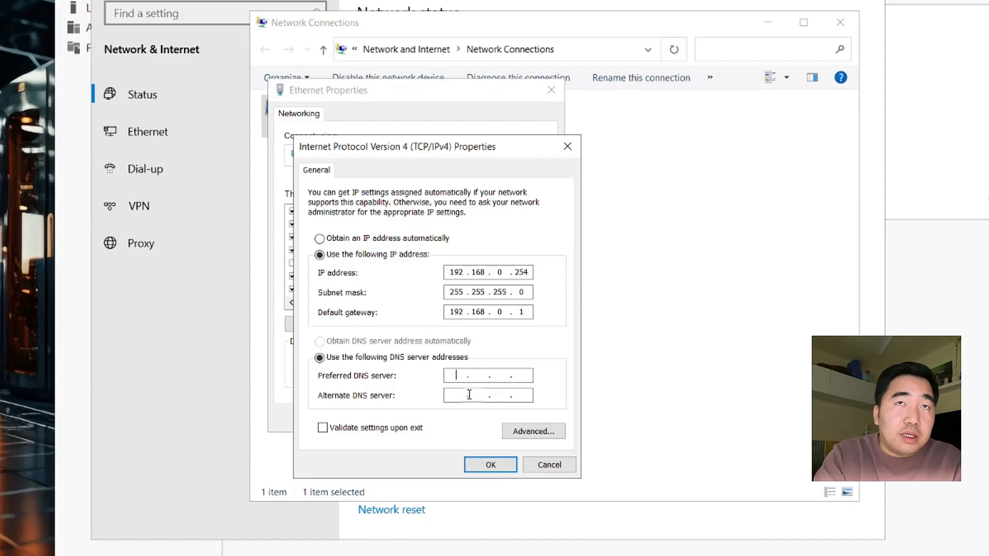
{"action": "type", "text": "192168"}
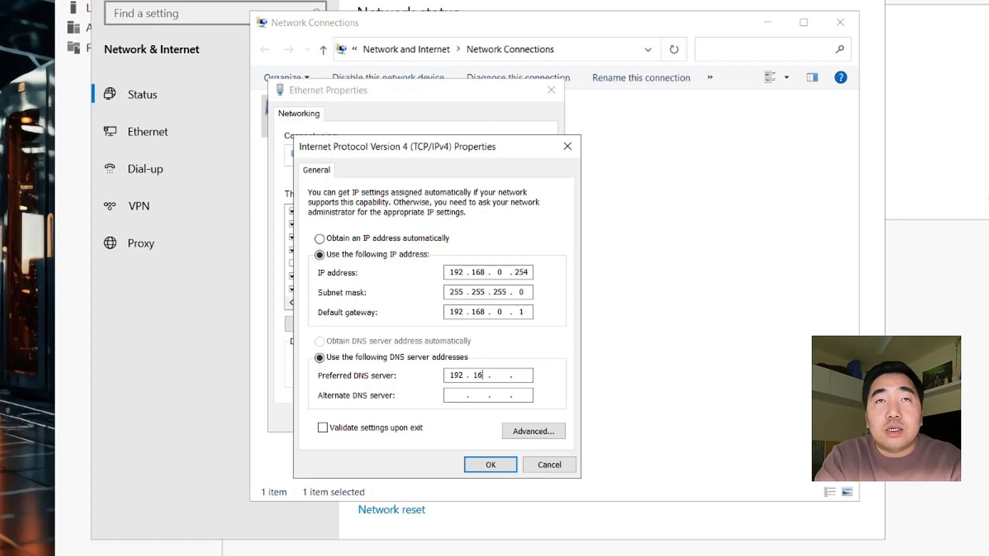
{"action": "type", "text": "0"}
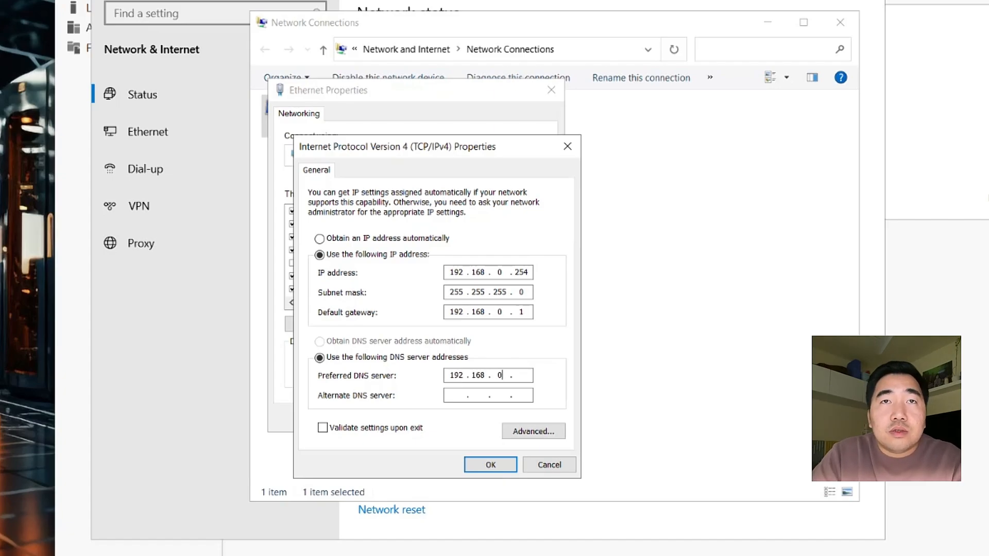
Set the preferred DNS server to 192.168.0.254 and save the adapter settings
{"action": "left_click", "coordinate": [529, 378]}
{"action": "type", "text": "254"}
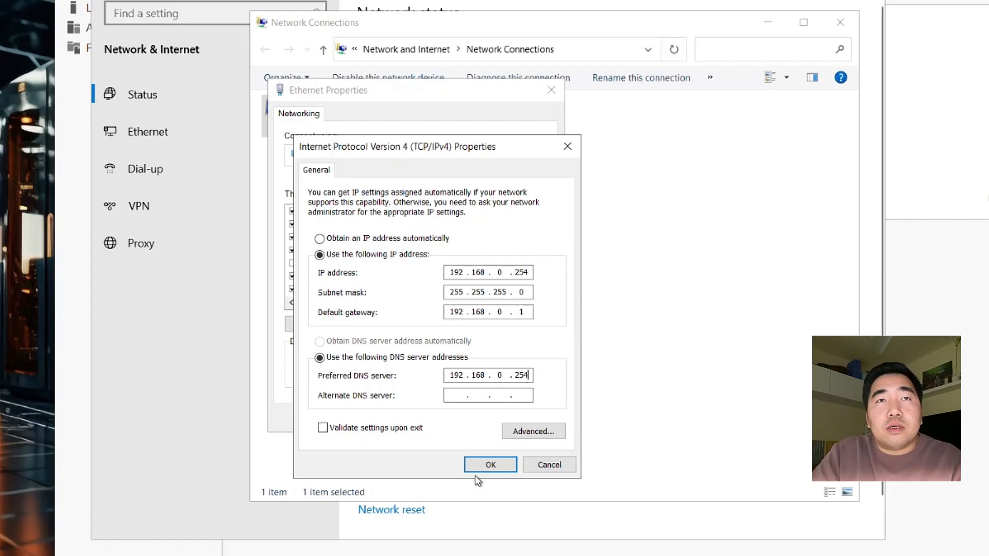
{"action": "left_click", "coordinate": [486, 466]}
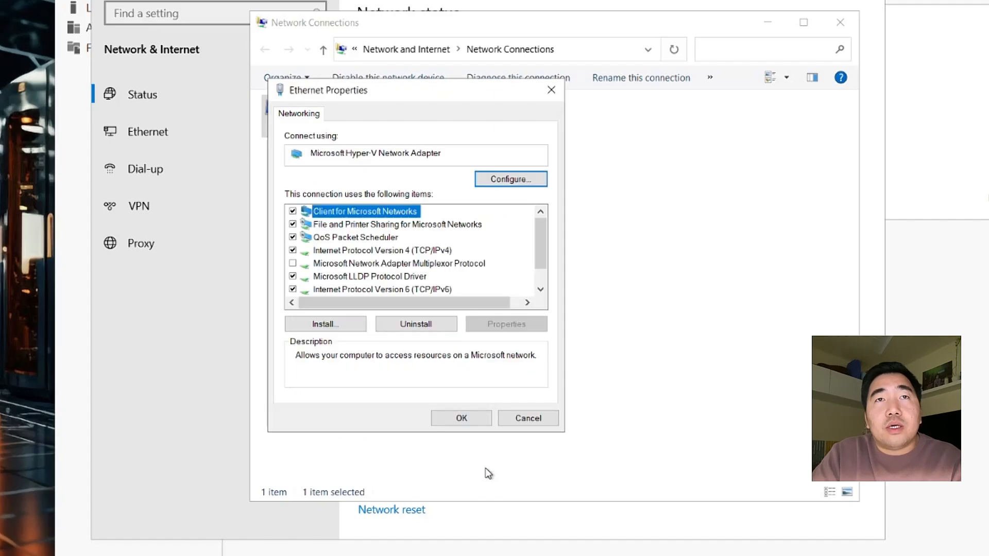
{"action": "left_click", "coordinate": [466, 420]}
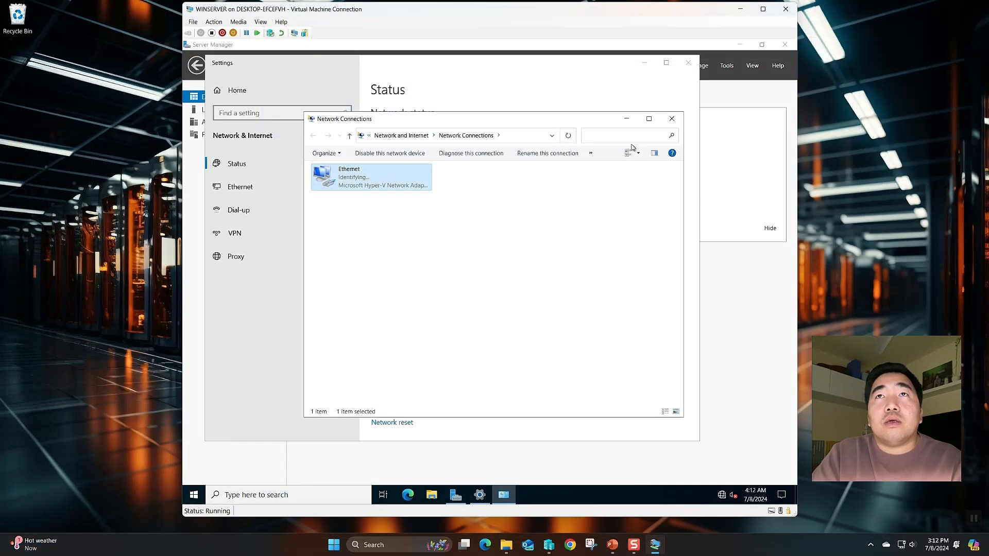
Close the network windows and go back to the Server Manager Dashboard
{"action": "left_click", "coordinate": [671, 118]}
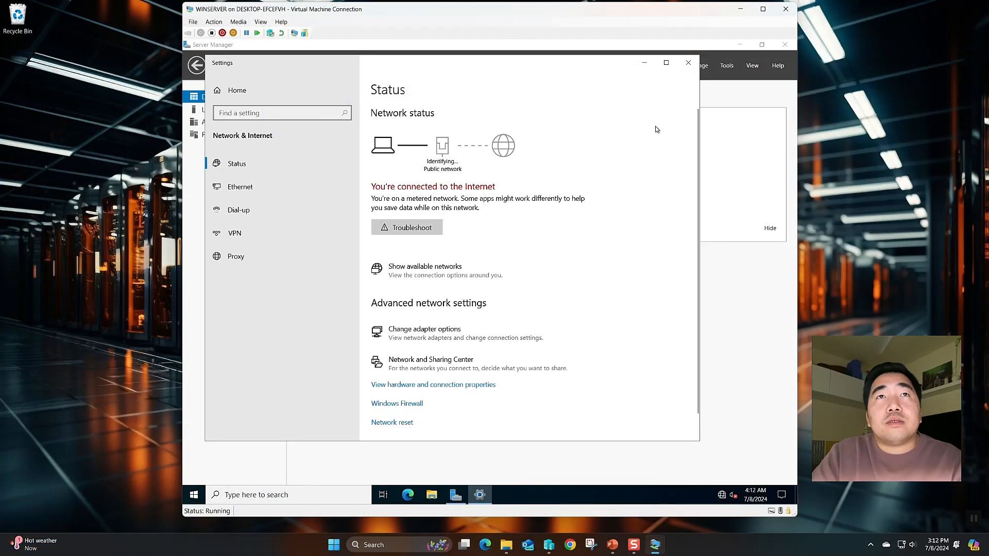
{"action": "left_click", "coordinate": [688, 62]}
{"action": "left_click", "coordinate": [225, 110]}
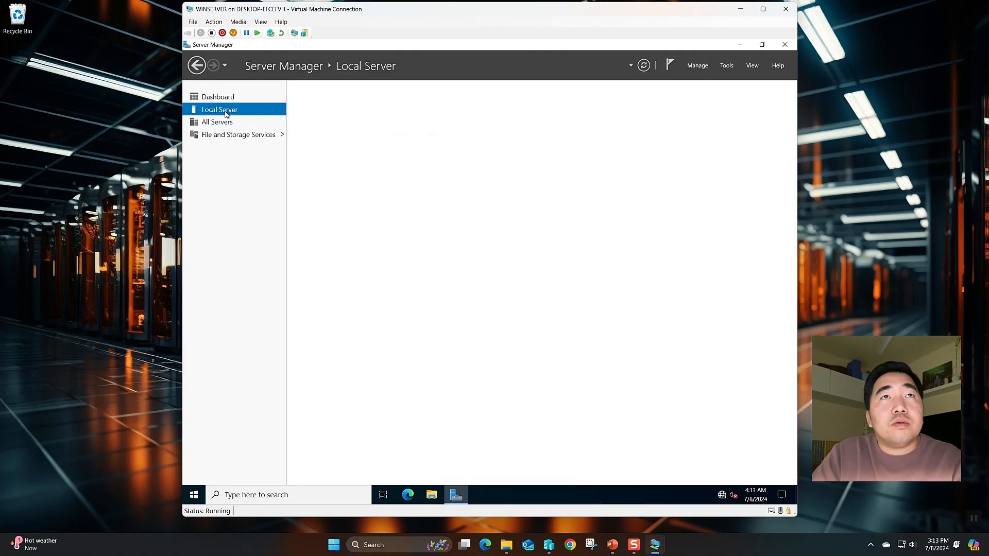
{"action": "left_click", "coordinate": [226, 98]}
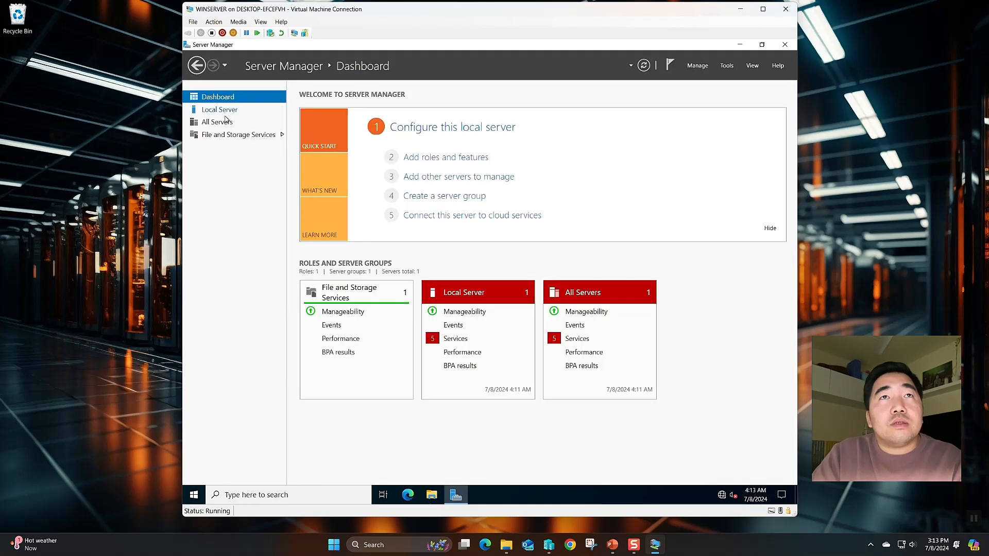
{"action": "left_click", "coordinate": [226, 109]}
{"action": "left_click", "coordinate": [226, 98]}
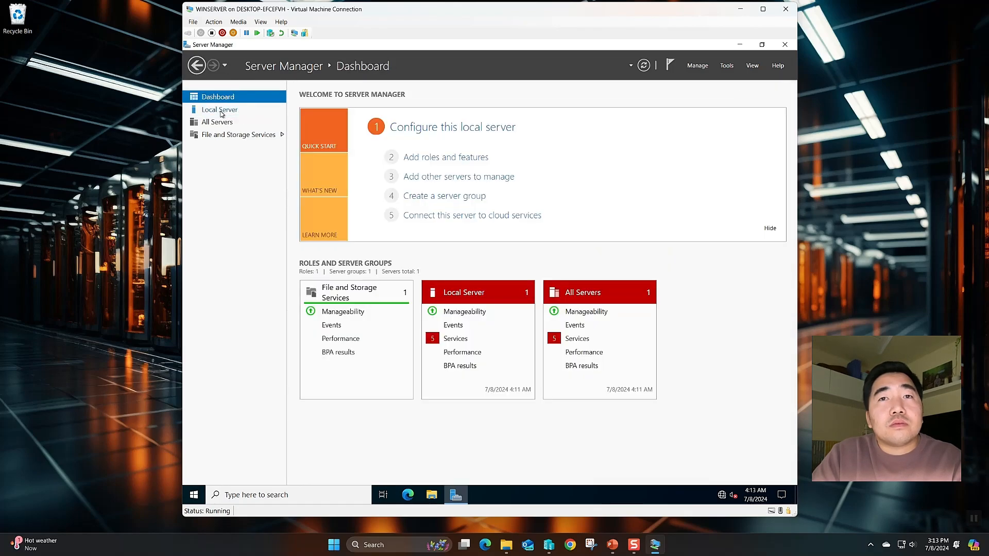
Open File Explorer and bring up the system properties of This PC
{"action": "left_click", "coordinate": [337, 495]}
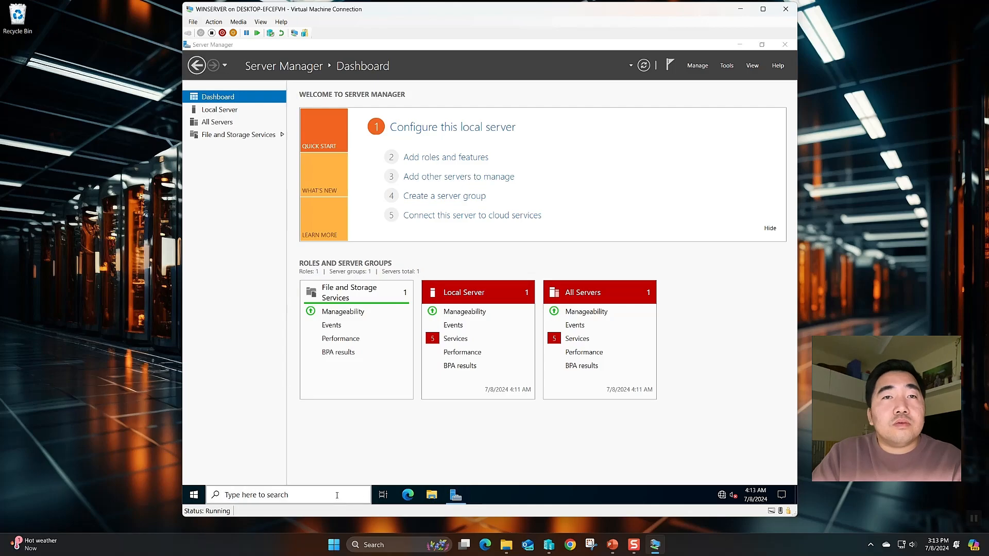
{"action": "left_click", "coordinate": [432, 495]}
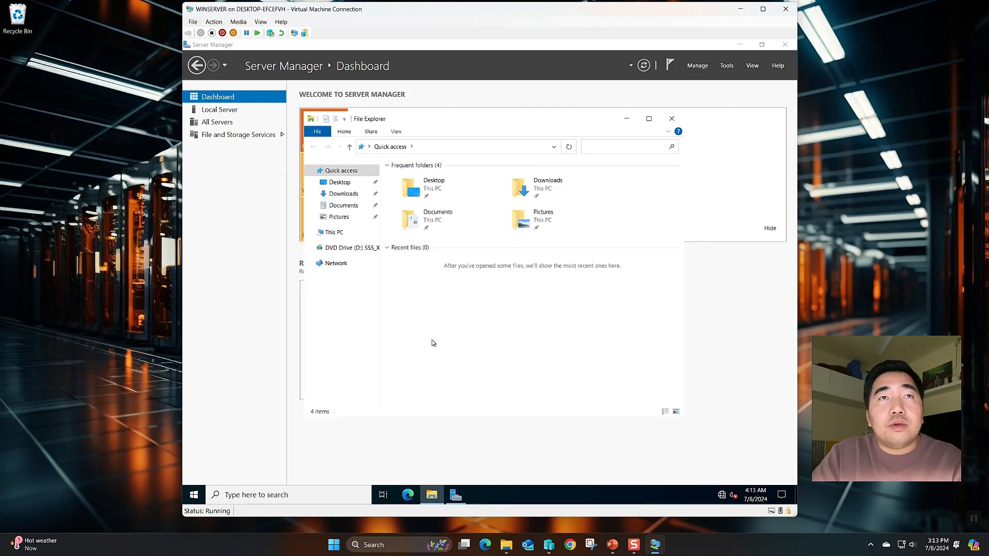
{"action": "left_click", "coordinate": [334, 233]}
{"action": "left_click", "coordinate": [496, 326]}
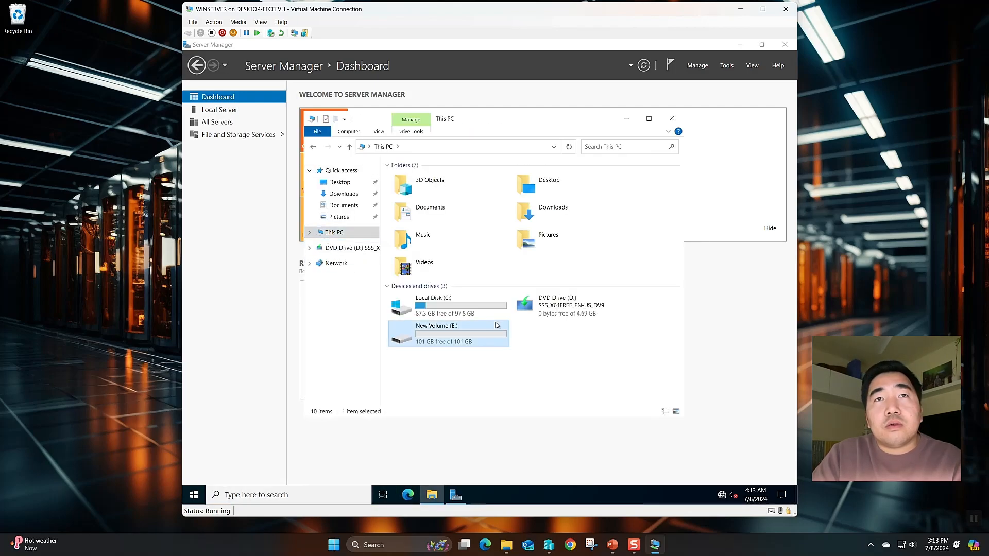
{"action": "right_click", "coordinate": [567, 341]}
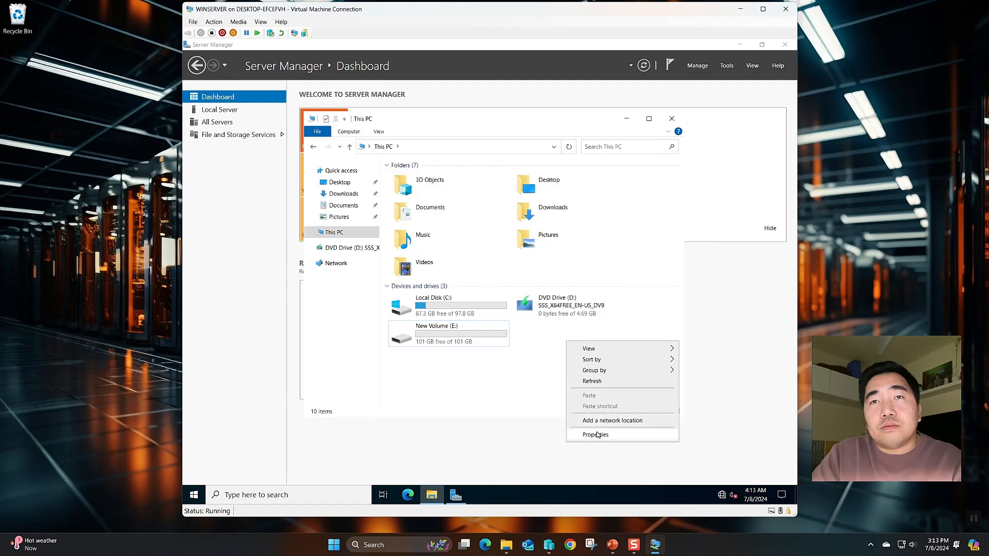
{"action": "left_click", "coordinate": [597, 435]}
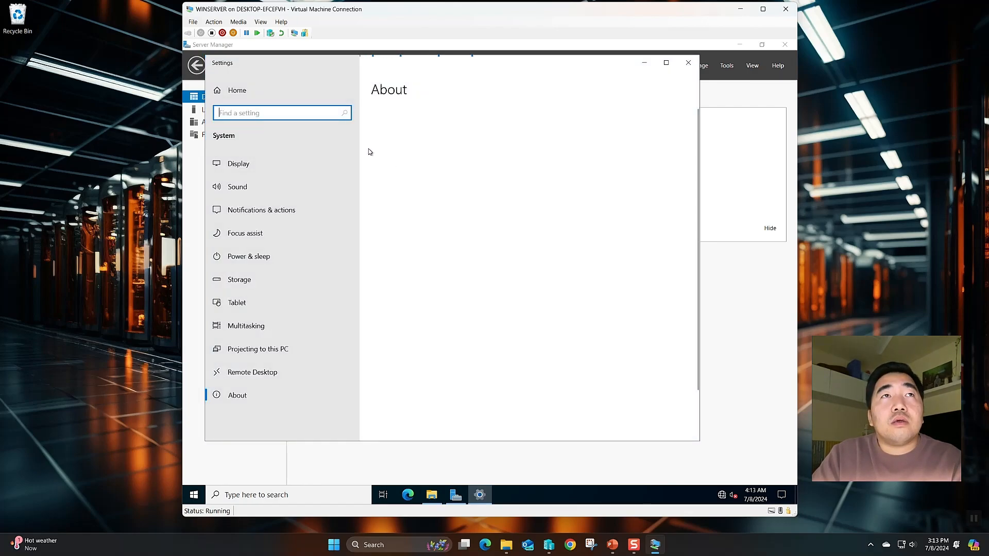
Open Advanced system settings' Computer Name change dialog and select the old name
{"action": "scroll", "coordinate": [517, 345], "scroll_direction": "down", "scroll_amount": 4}
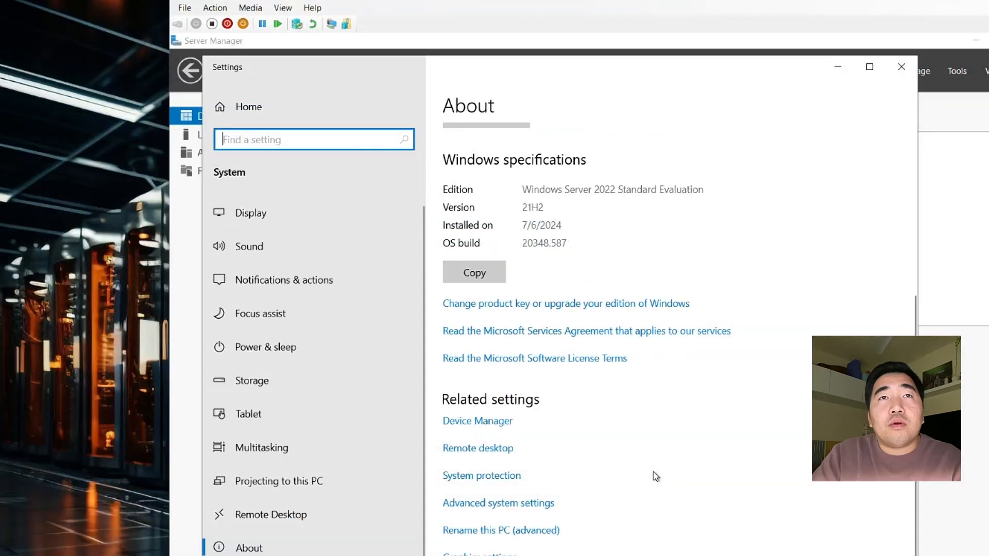
{"action": "left_click", "coordinate": [463, 503]}
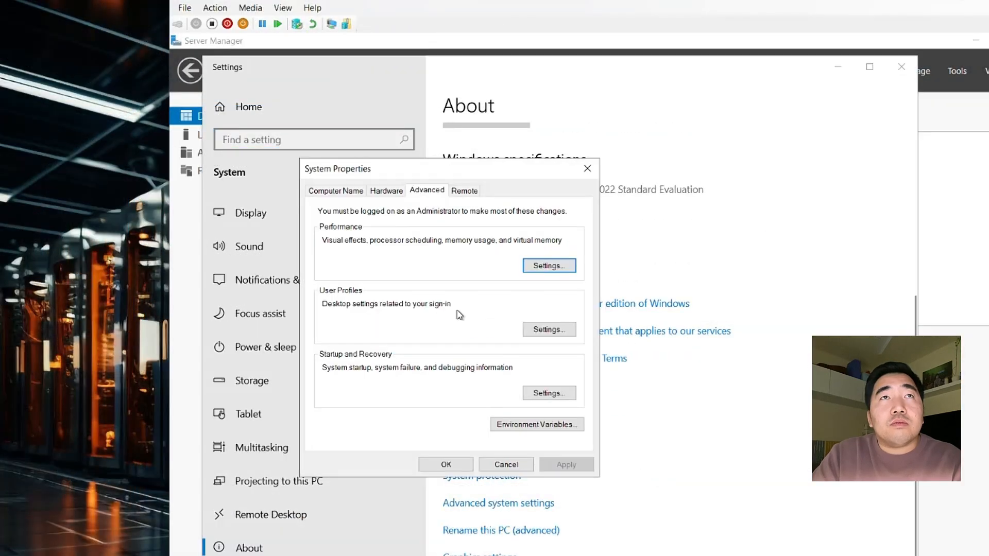
{"action": "left_click", "coordinate": [345, 191]}
{"action": "left_click", "coordinate": [549, 323]}
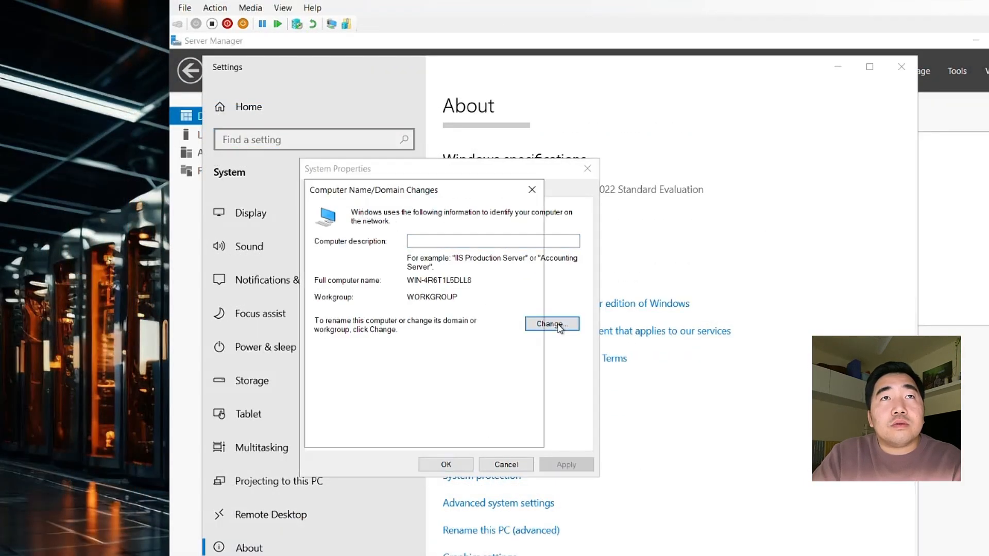
{"action": "left_click_drag", "start_coordinate": [389, 271], "coordinate": [258, 262]}
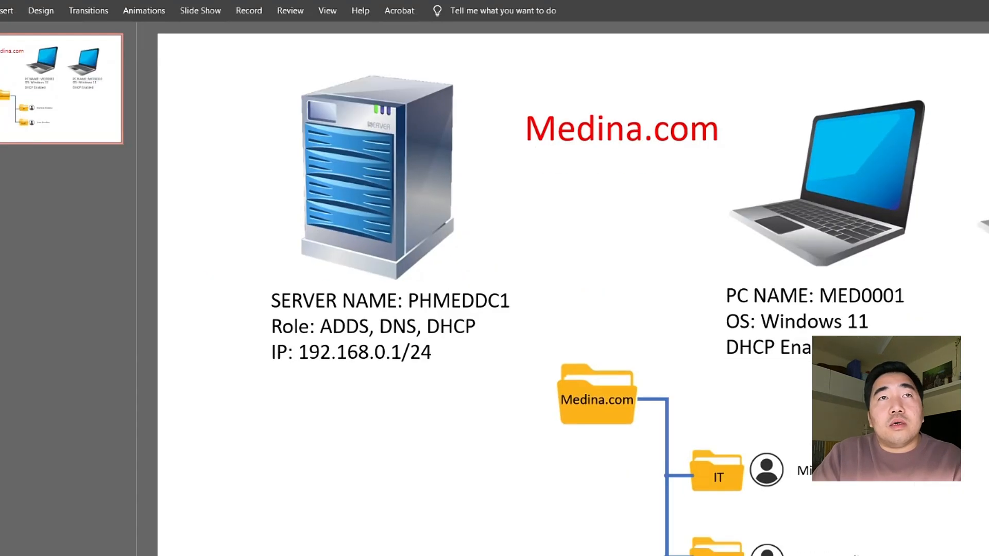
Copy PHMEDDC1 from the slide's server text and paste it as the computer name
{"action": "left_click", "coordinate": [419, 304]}
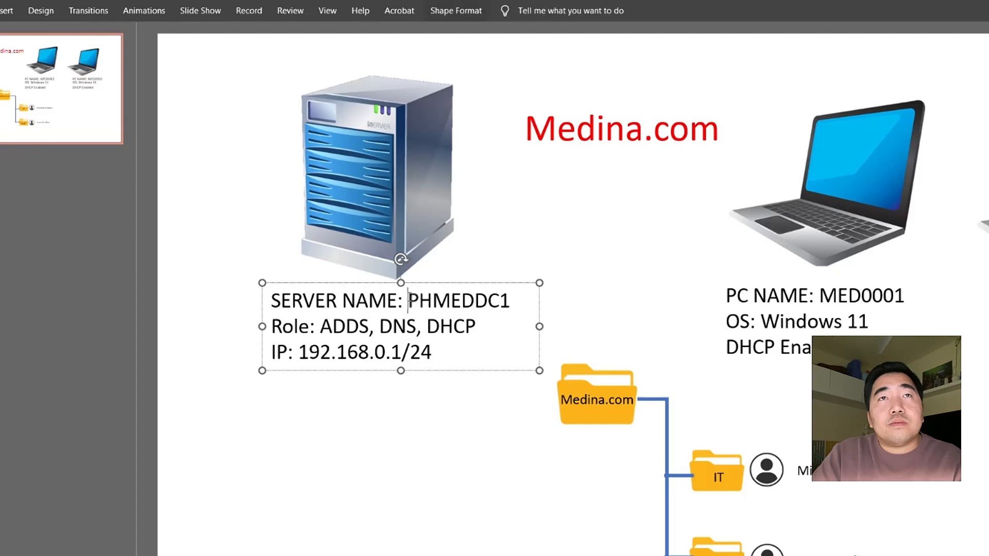
{"action": "left_click_drag", "start_coordinate": [409, 302], "coordinate": [515, 301]}
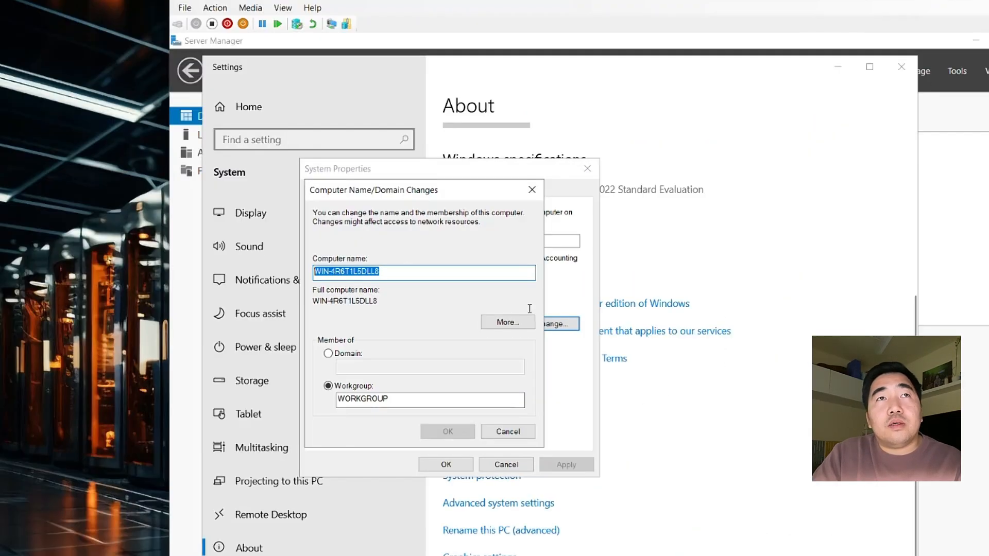
{"action": "type", "text": "PHMEDDC1"}
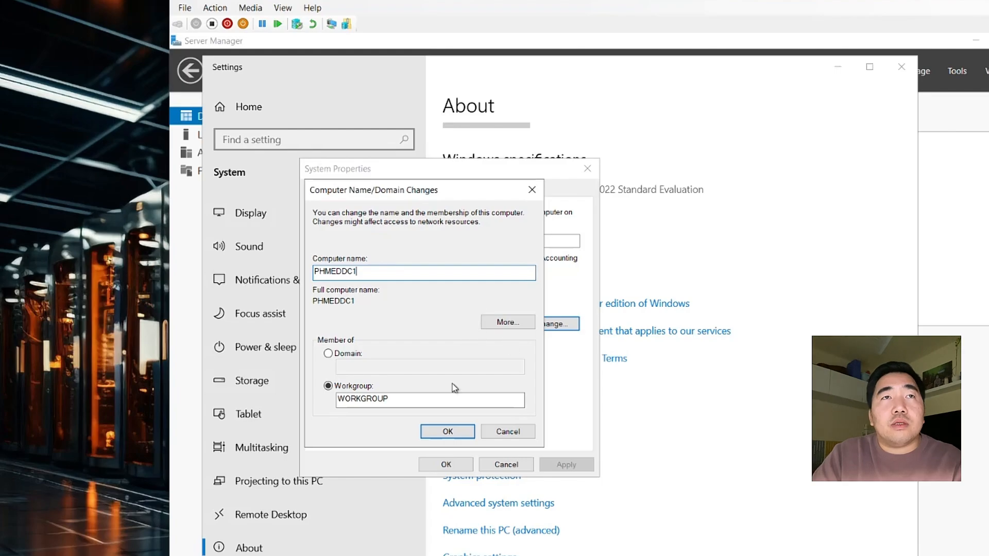
Apply the PHMEDDC1 name, close System Properties, and restart the server now
{"action": "left_click", "coordinate": [462, 436]}
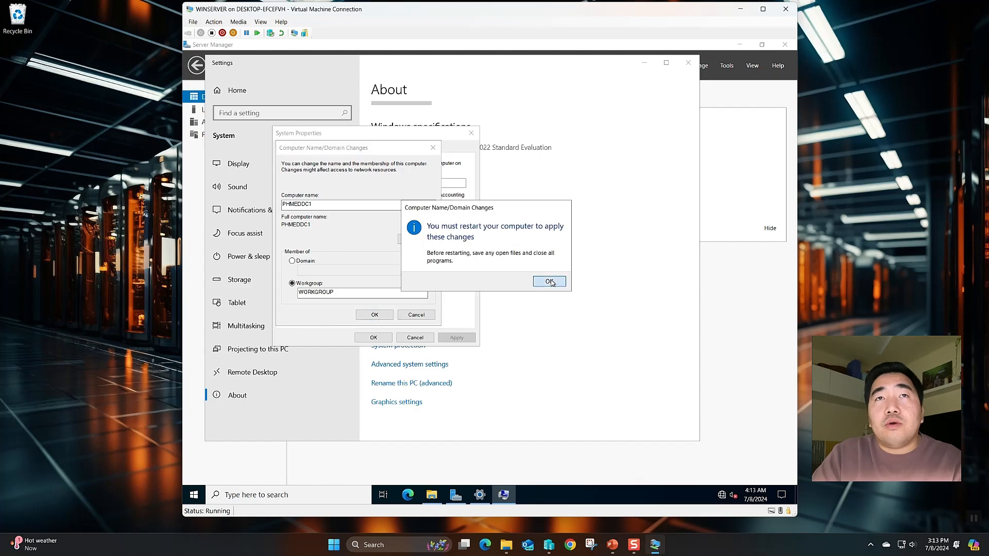
{"action": "left_click", "coordinate": [548, 280]}
{"action": "left_click", "coordinate": [387, 339]}
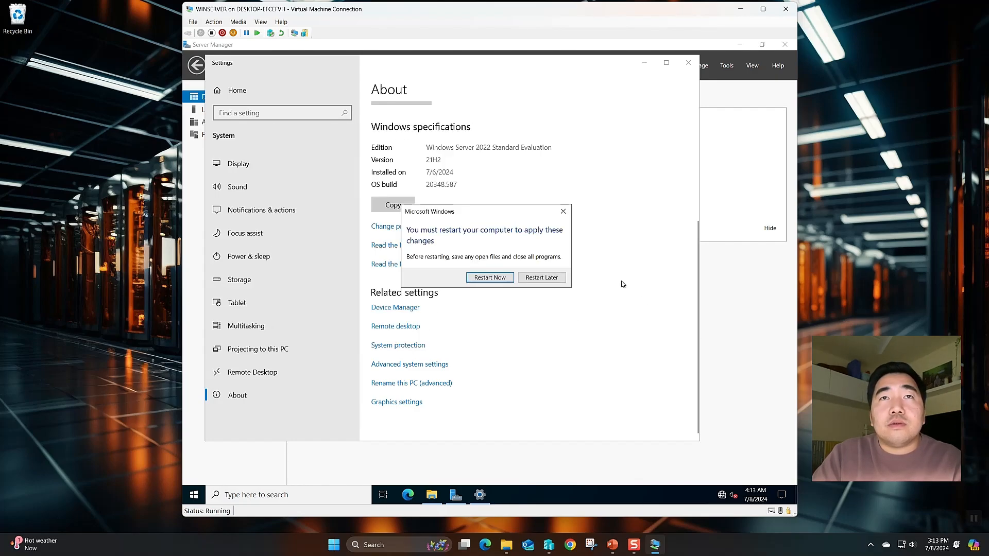
{"action": "left_click", "coordinate": [509, 280]}
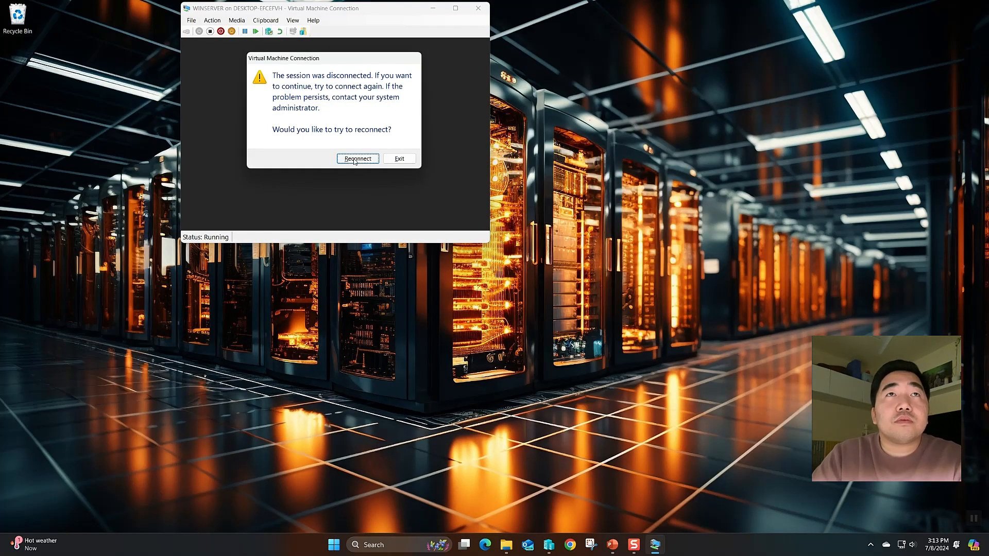
Reconnect to the rebooted VM and sign in with the Administrator password
{"action": "left_click", "coordinate": [355, 160]}
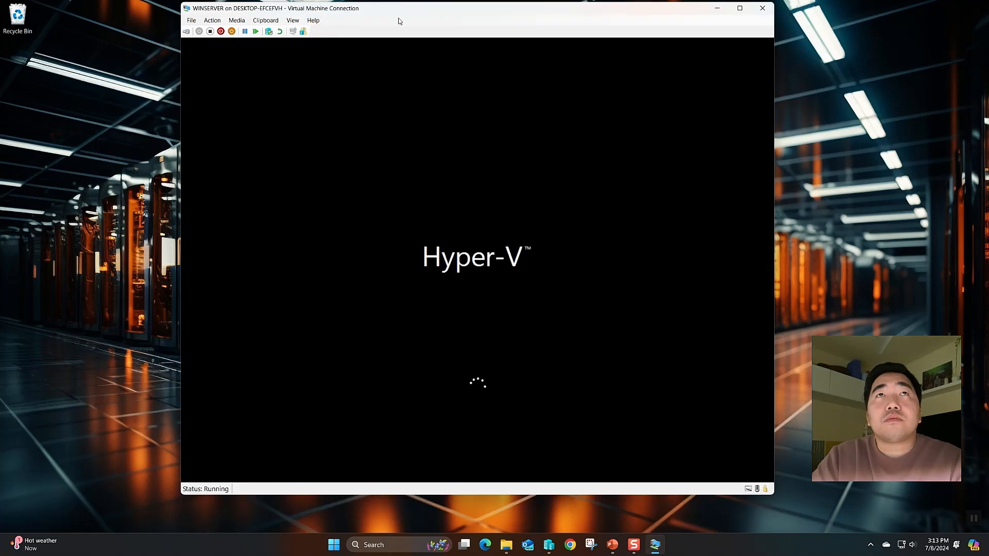
{"action": "mouse_move", "coordinate": [407, 14]}
{"action": "left_mouse_down"}
{"action": "mouse_move", "coordinate": [406, 32]}
{"action": "mouse_move", "coordinate": [416, 30]}
{"action": "left_mouse_up"}
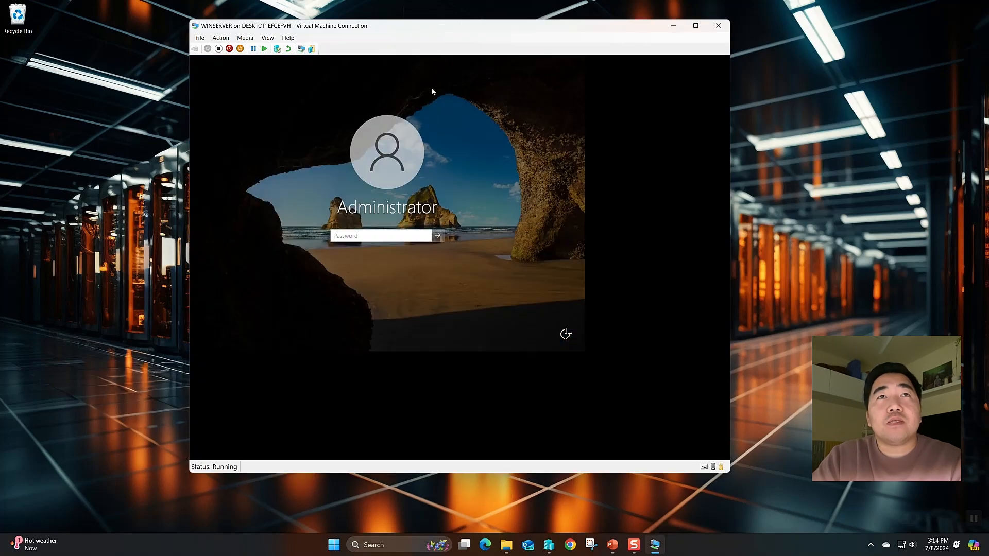
{"action": "left_click", "coordinate": [387, 232]}
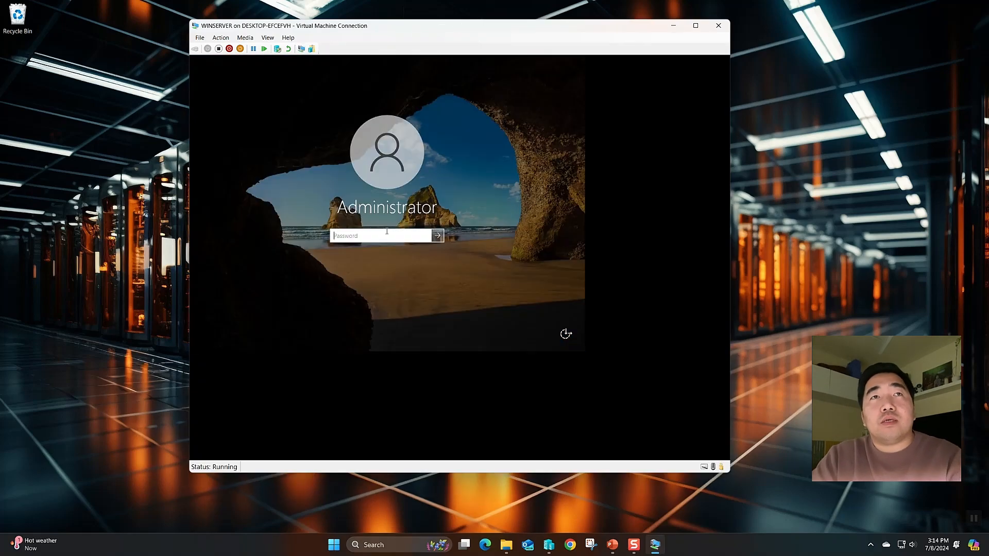
{"action": "type", "text": "P"}
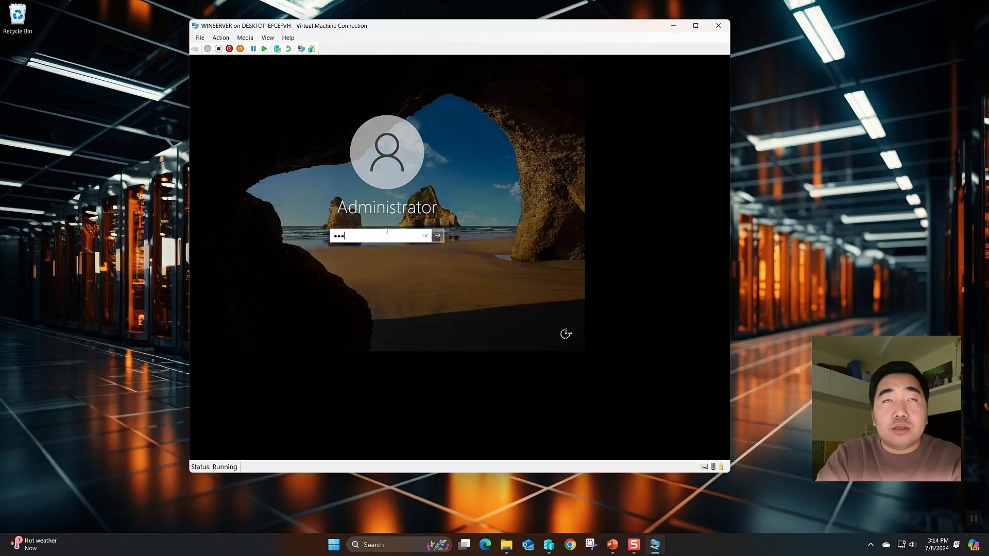
{"action": "key", "text": "Return"}
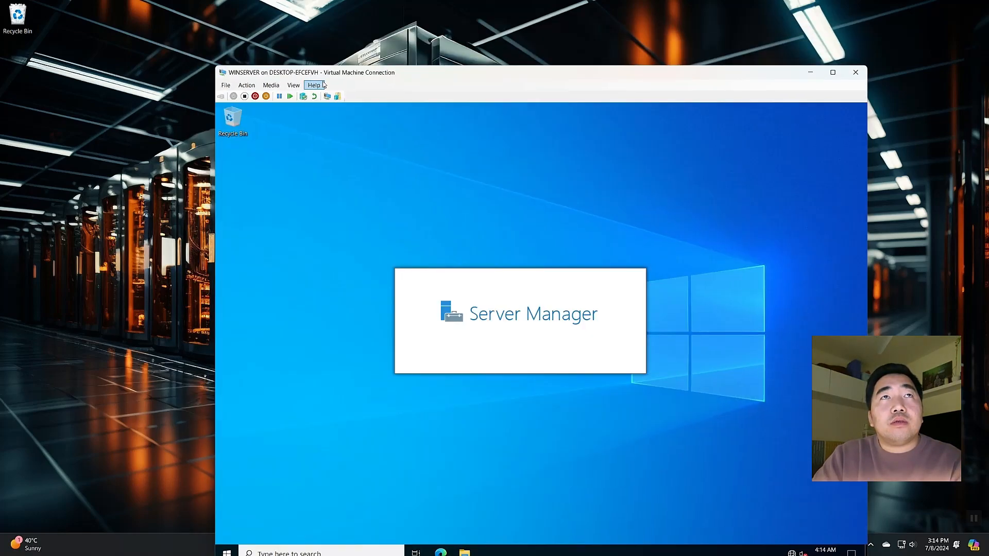
{"action": "left_click_drag", "start_coordinate": [347, 75], "coordinate": [310, 25]}
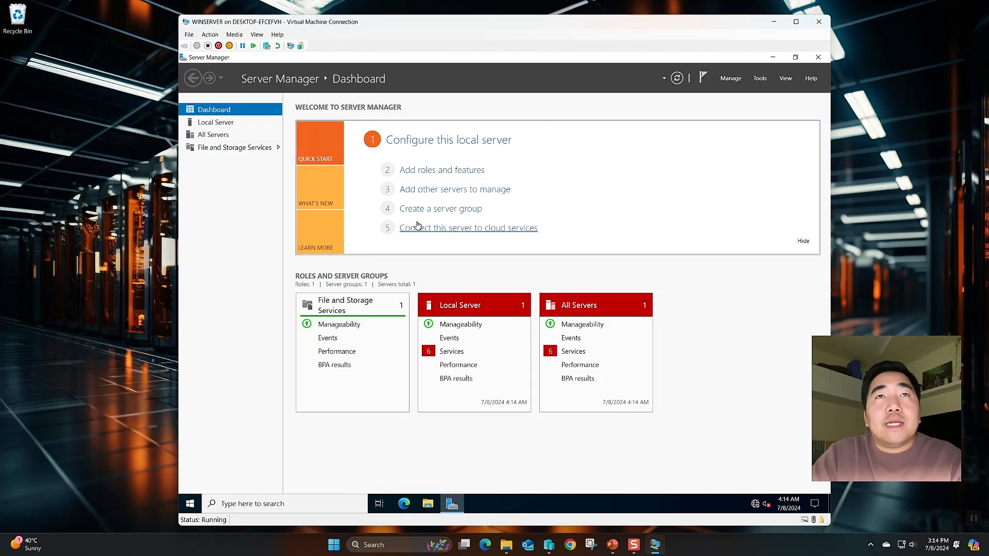
Check the server's role line on the PowerPoint slide, then return to Server Manager's Dashboard
{"action": "mouse_move", "coordinate": [360, 25]}
{"action": "left_mouse_down"}
{"action": "mouse_move", "coordinate": [379, 19]}
{"action": "mouse_move", "coordinate": [363, 19]}
{"action": "left_mouse_up"}
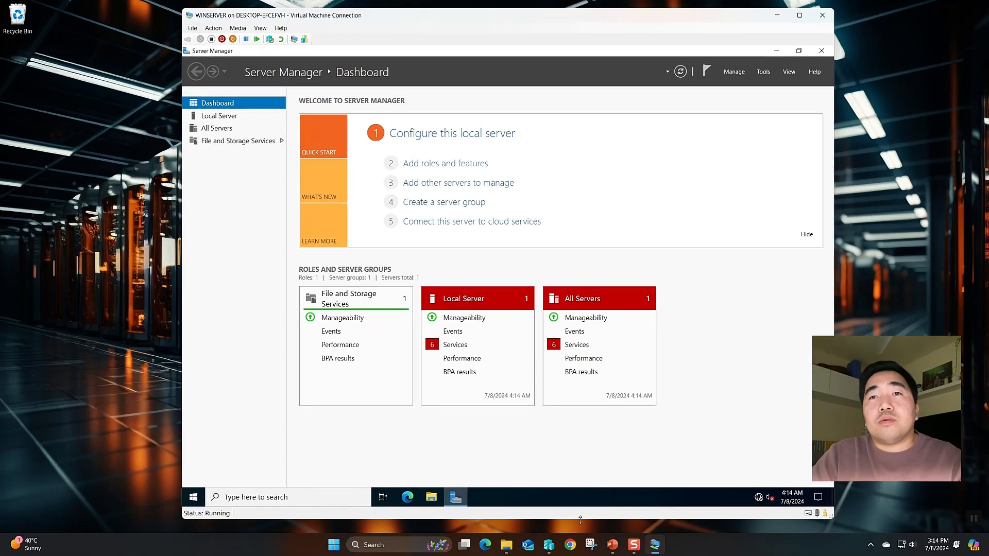
{"action": "left_click", "coordinate": [614, 545]}
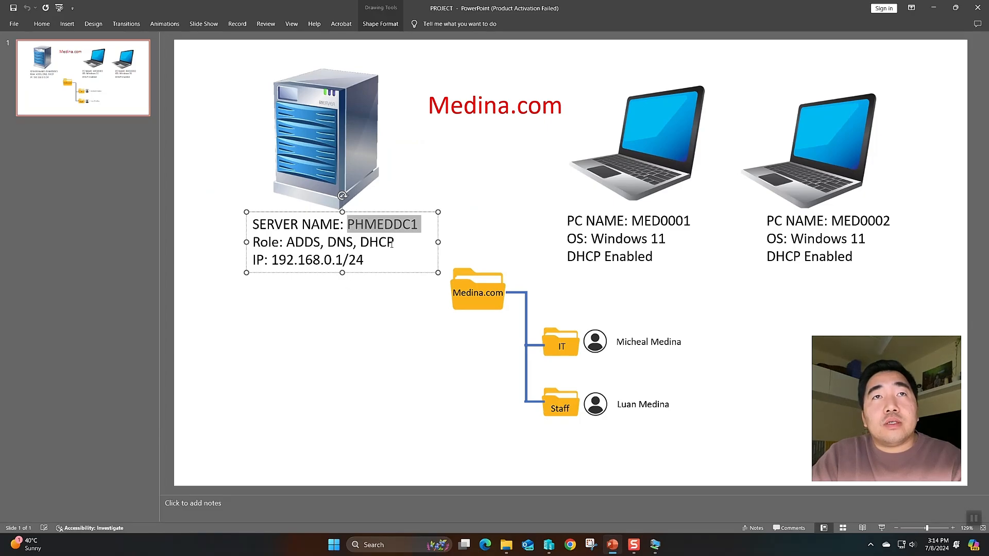
{"action": "left_click_drag", "start_coordinate": [393, 243], "coordinate": [253, 242]}
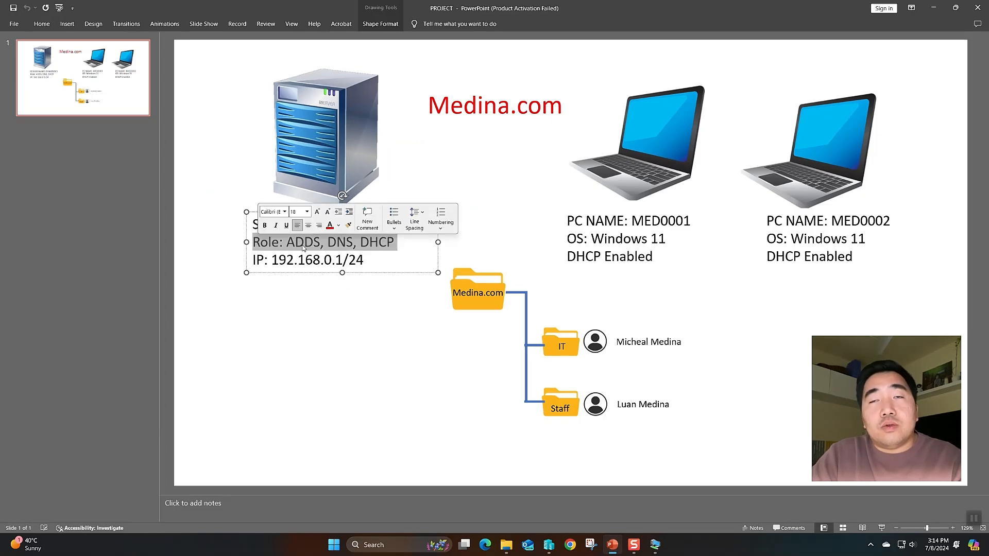
{"action": "left_click", "coordinate": [655, 544]}
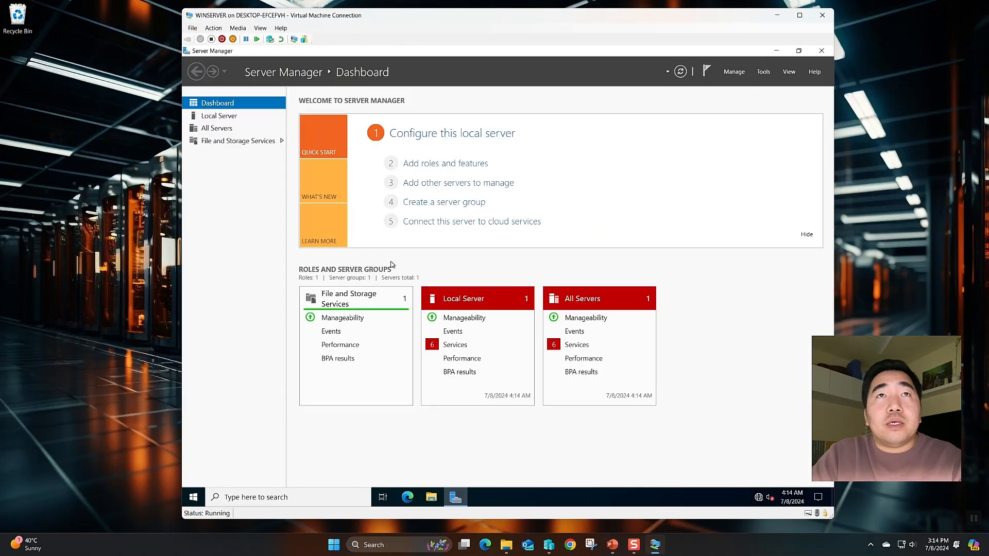
{"action": "left_click", "coordinate": [415, 164]}
{"action": "left_click", "coordinate": [628, 132]}
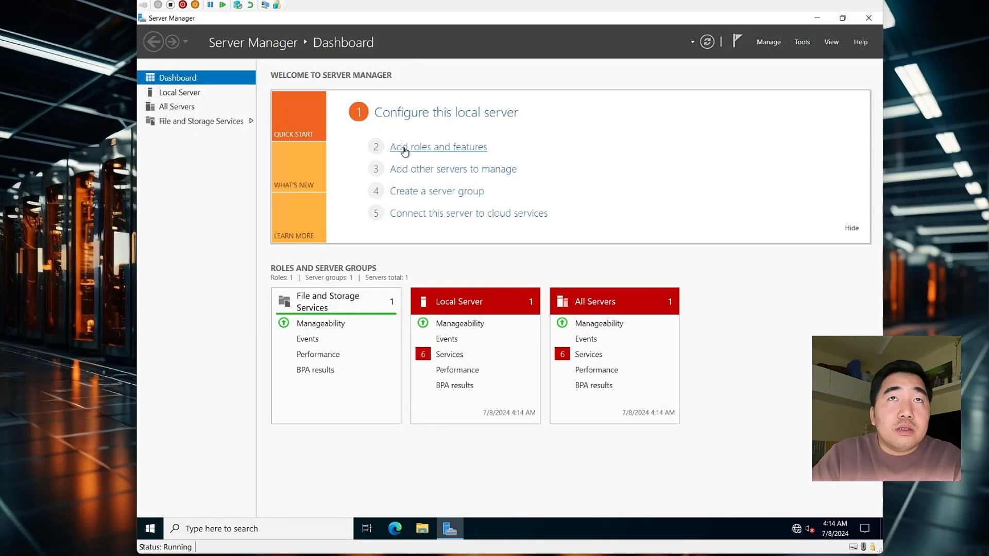
Select Active Directory Domain Services with its required tools for PHMEDDC1, advancing to confirmation
{"action": "left_click", "coordinate": [413, 151]}
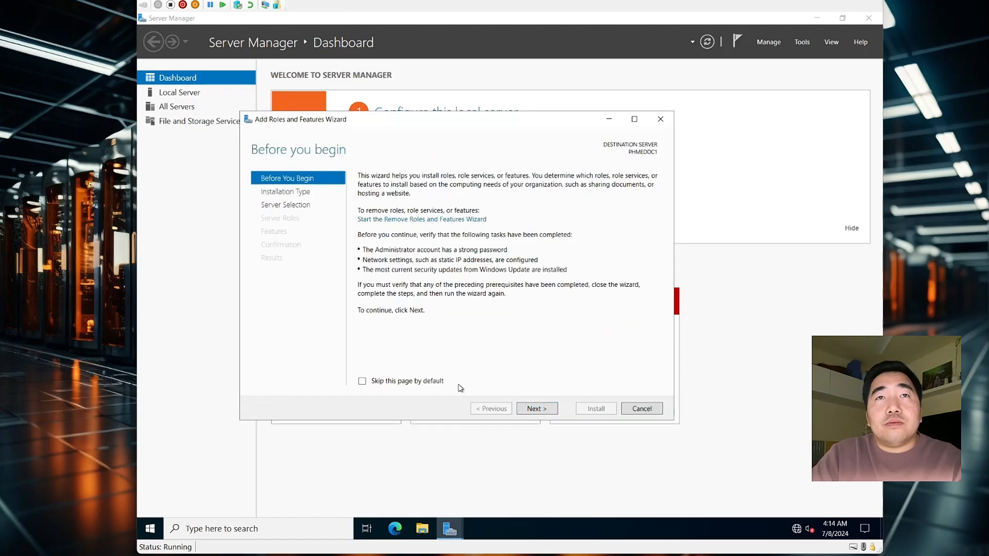
{"action": "left_click", "coordinate": [548, 412]}
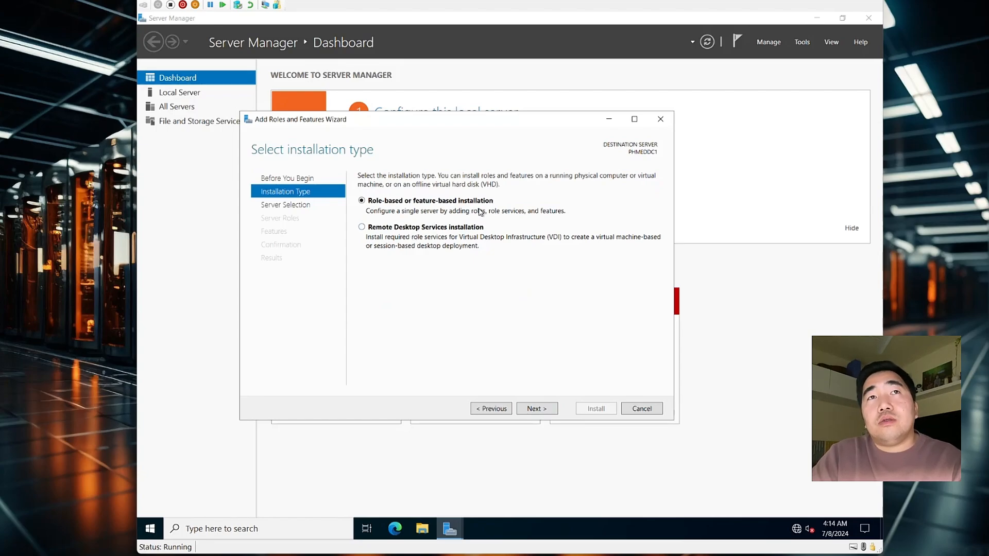
{"action": "left_click", "coordinate": [540, 409]}
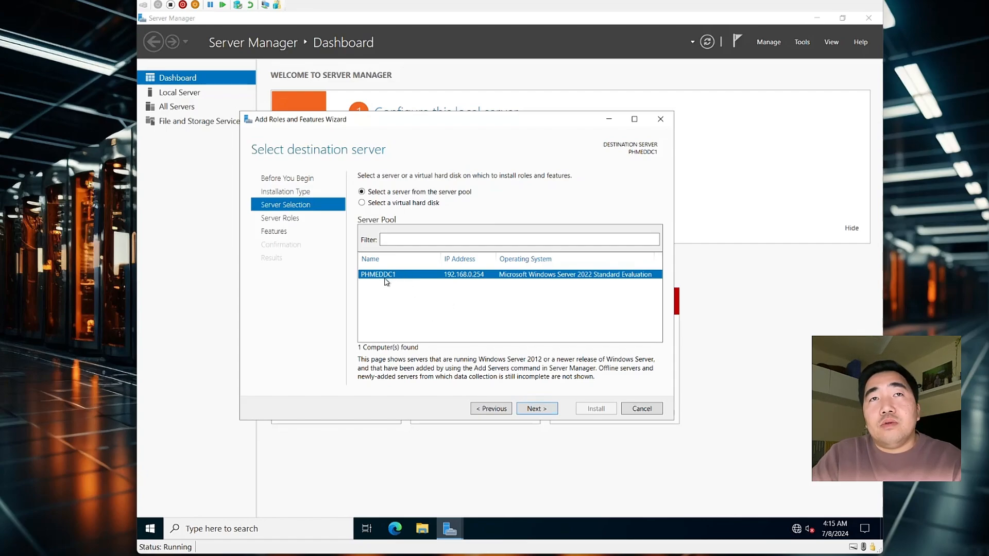
{"action": "left_click", "coordinate": [532, 411]}
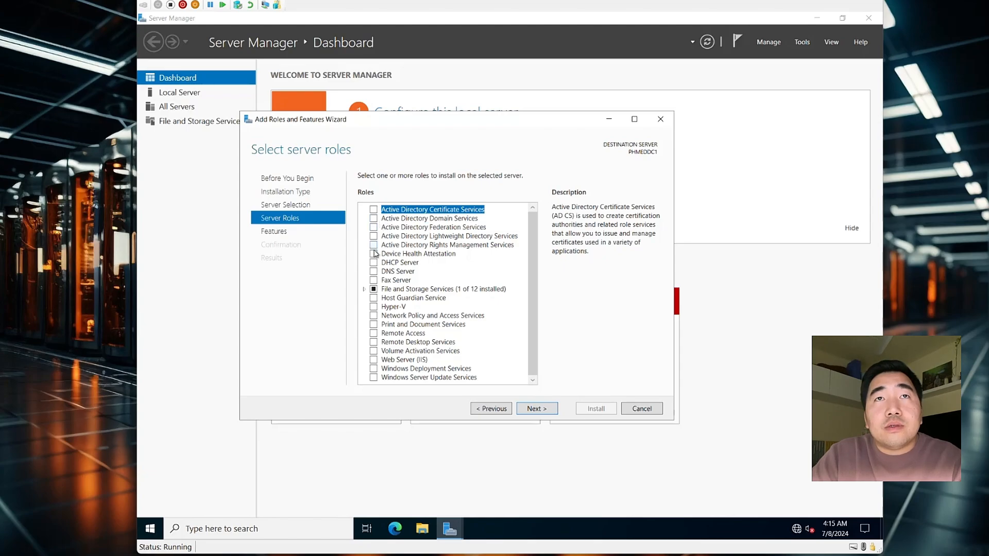
{"action": "left_click", "coordinate": [374, 220]}
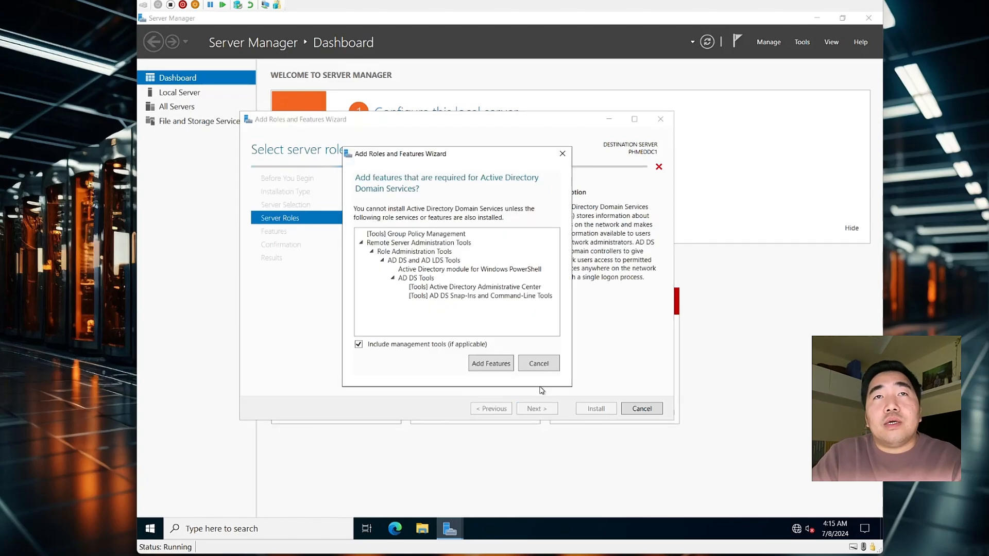
{"action": "left_click", "coordinate": [491, 364]}
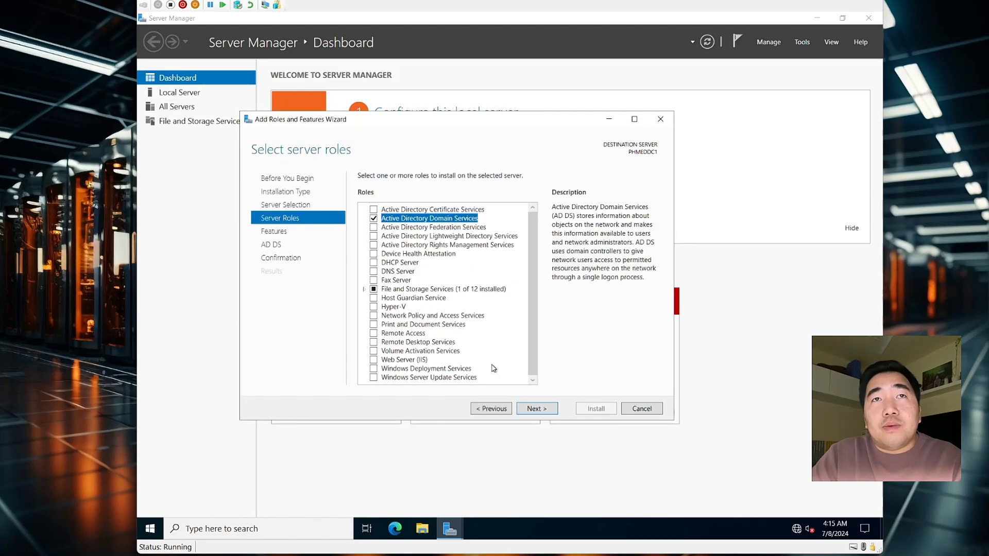
{"action": "left_click", "coordinate": [545, 411]}
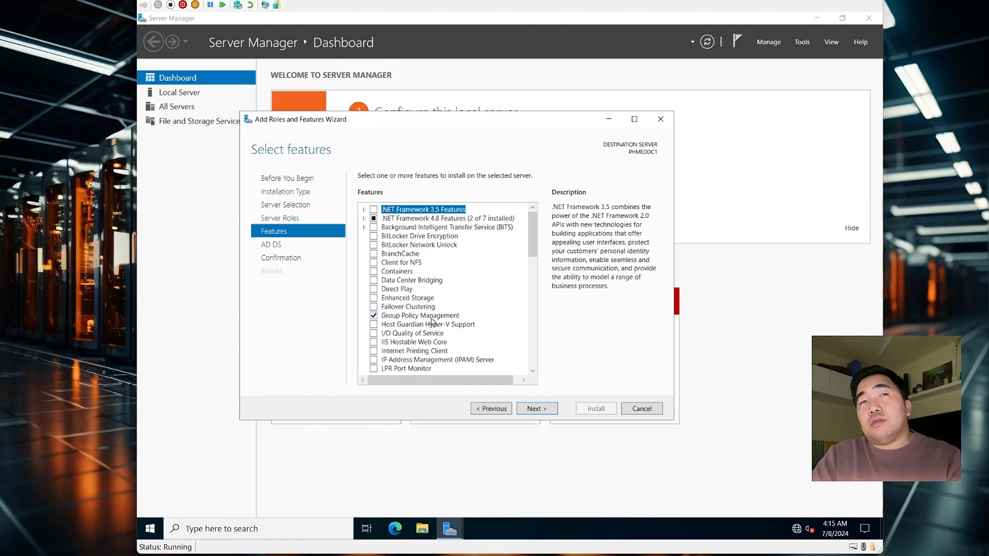
{"action": "left_click", "coordinate": [537, 412]}
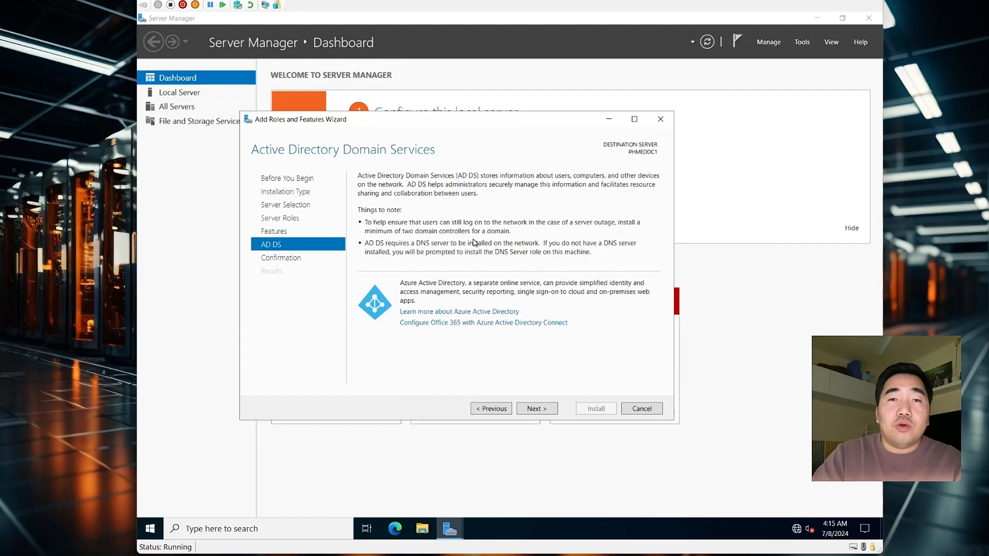
{"action": "left_click", "coordinate": [534, 410]}
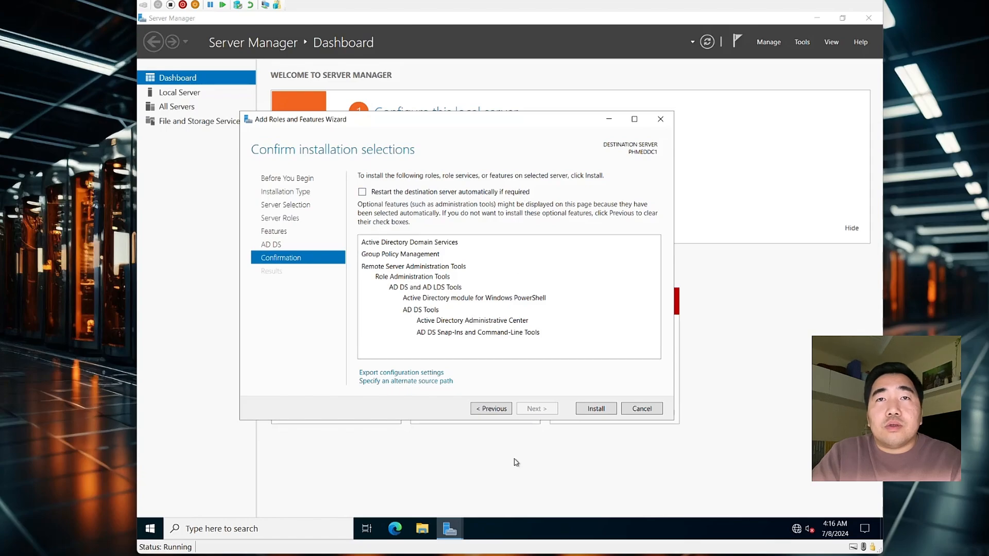
Begin installing AD DS and its tools, then bring up the network connection options
{"action": "left_click", "coordinate": [590, 410]}
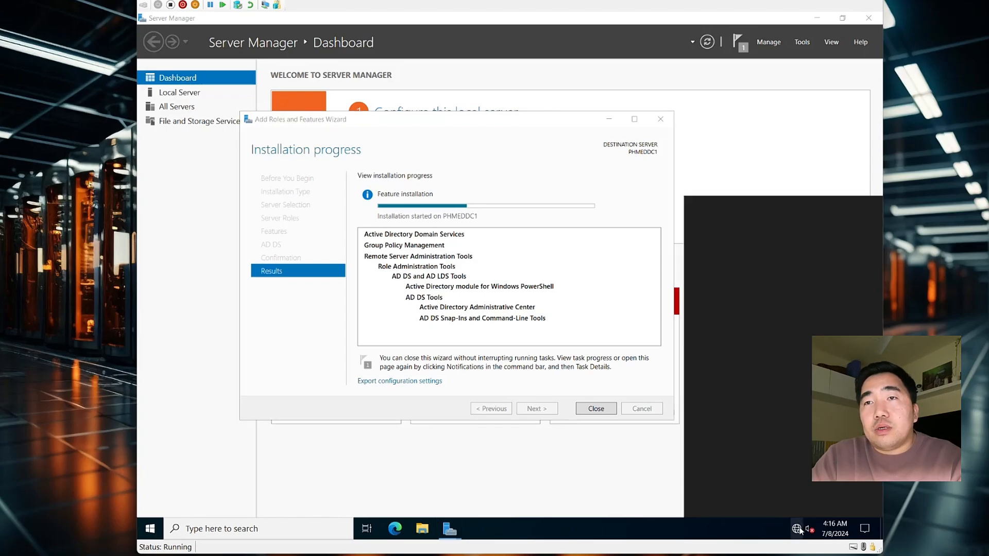
{"action": "right_click", "coordinate": [797, 528]}
{"action": "left_click", "coordinate": [773, 514]}
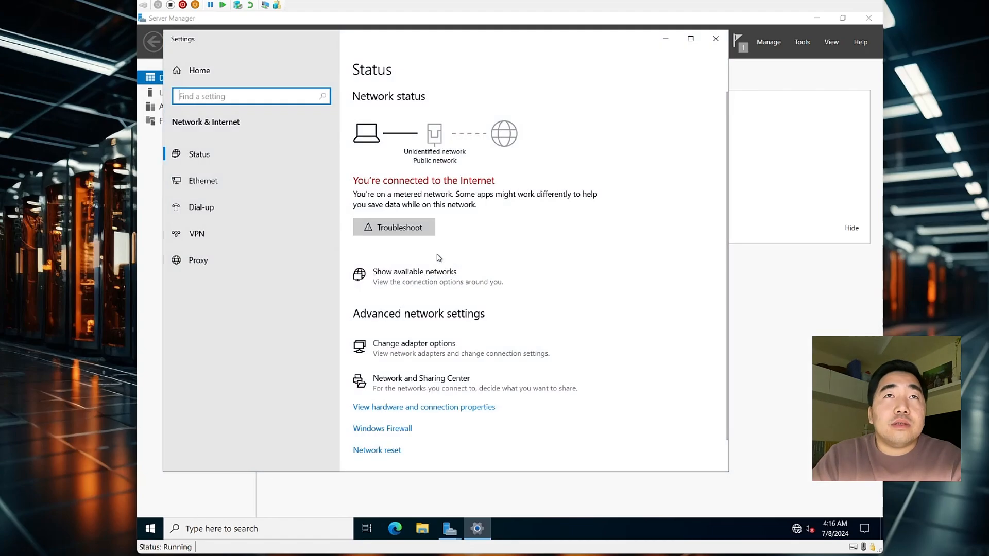
{"action": "left_click", "coordinate": [406, 287]}
{"action": "left_click", "coordinate": [425, 338]}
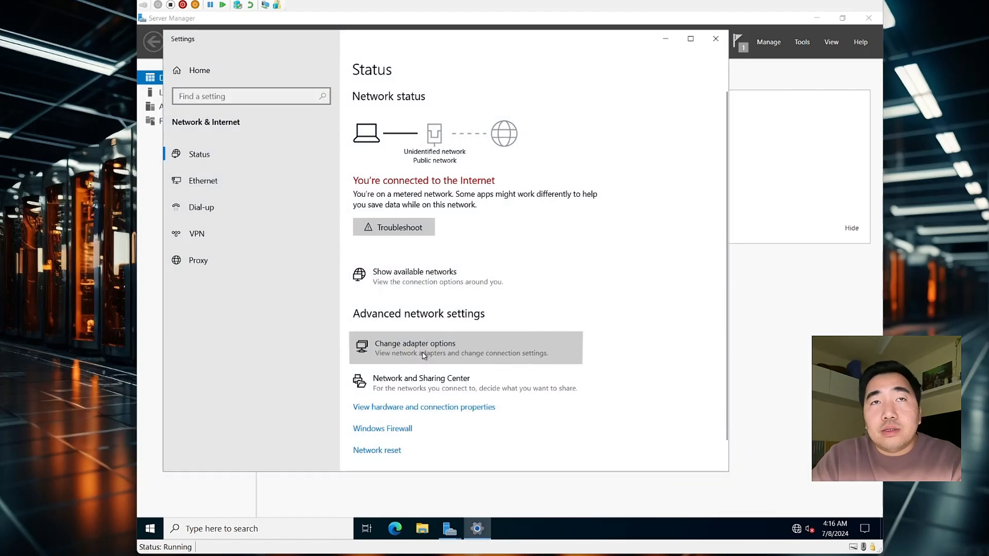
{"action": "right_click", "coordinate": [274, 183]}
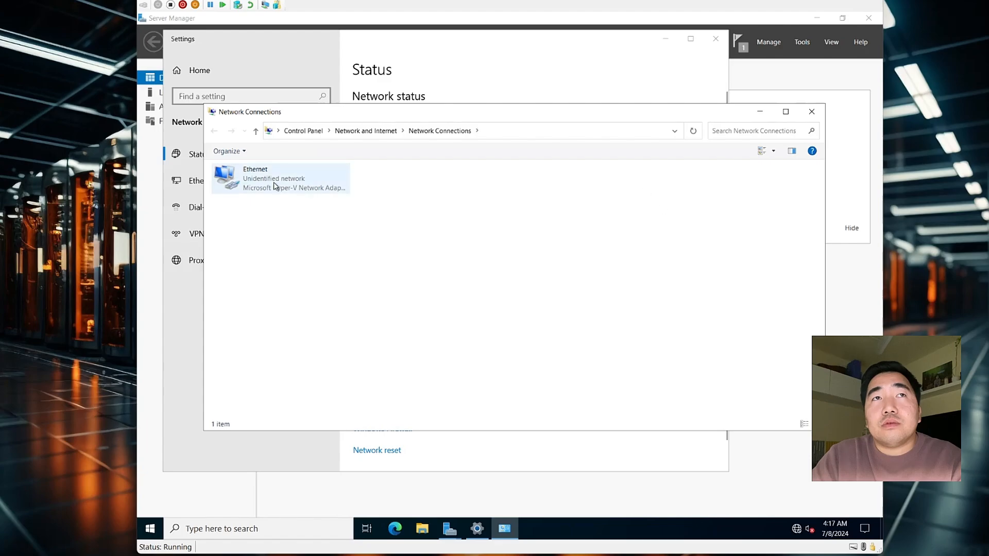
{"action": "left_click", "coordinate": [305, 288]}
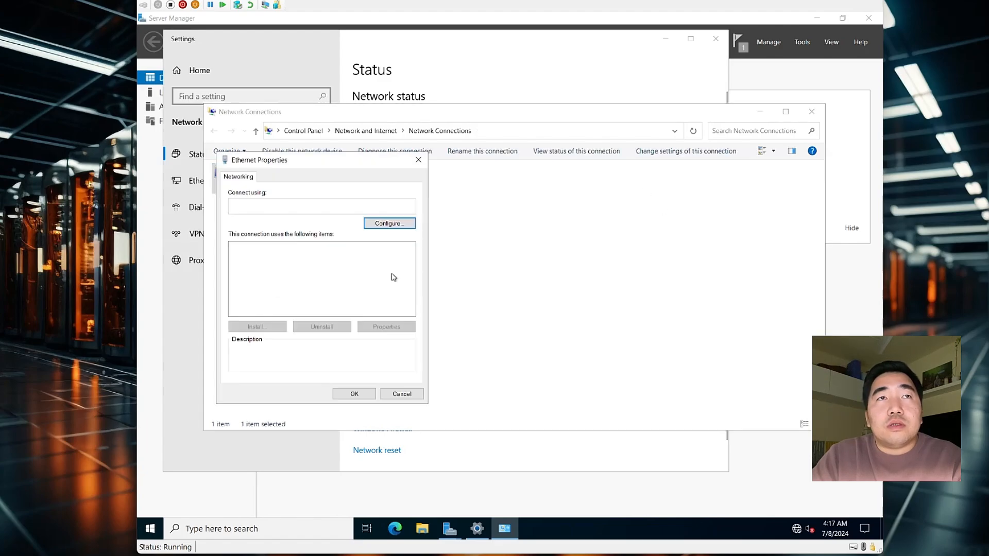
{"action": "double_click", "coordinate": [277, 275]}
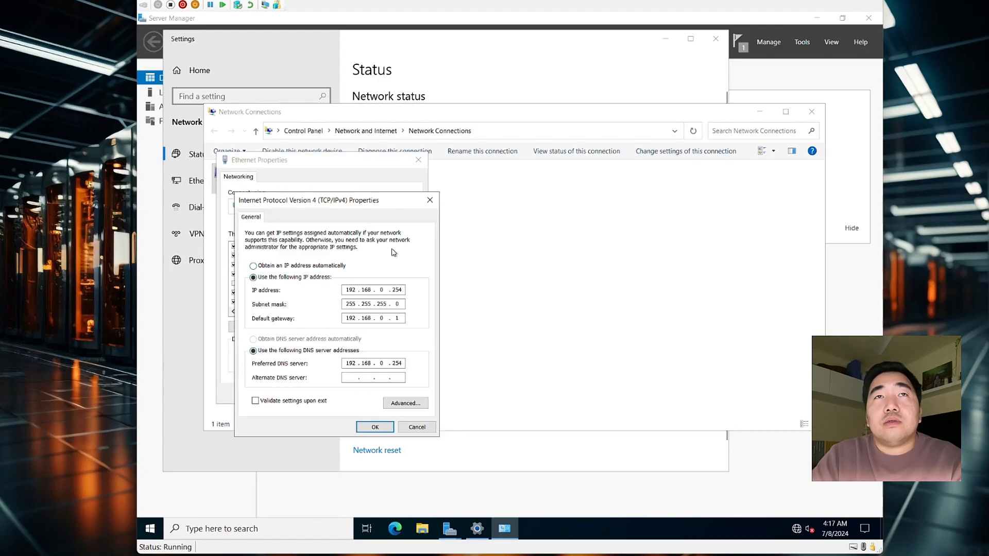
{"action": "left_click", "coordinate": [430, 200]}
{"action": "left_click", "coordinate": [418, 160]}
{"action": "left_click", "coordinate": [811, 111]}
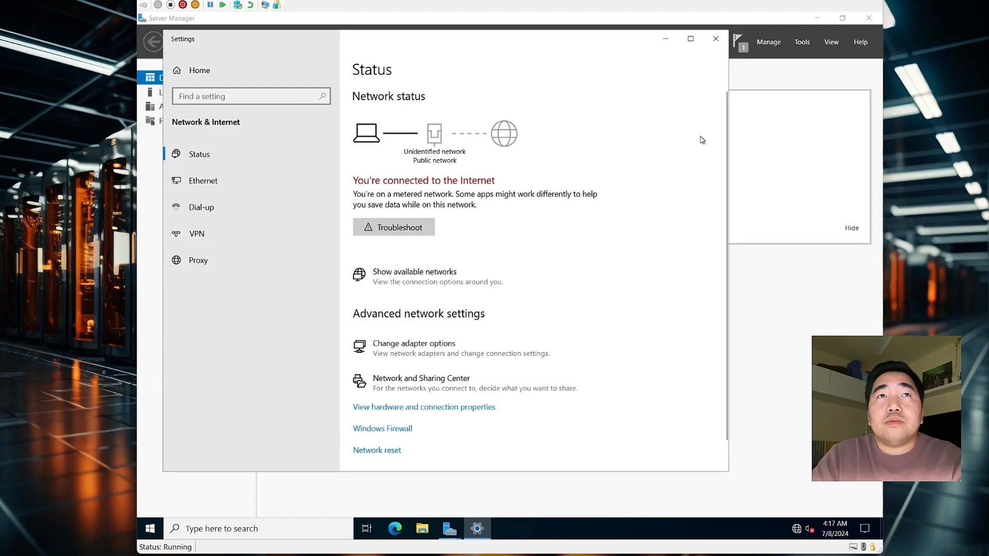
{"action": "left_click", "coordinate": [715, 38]}
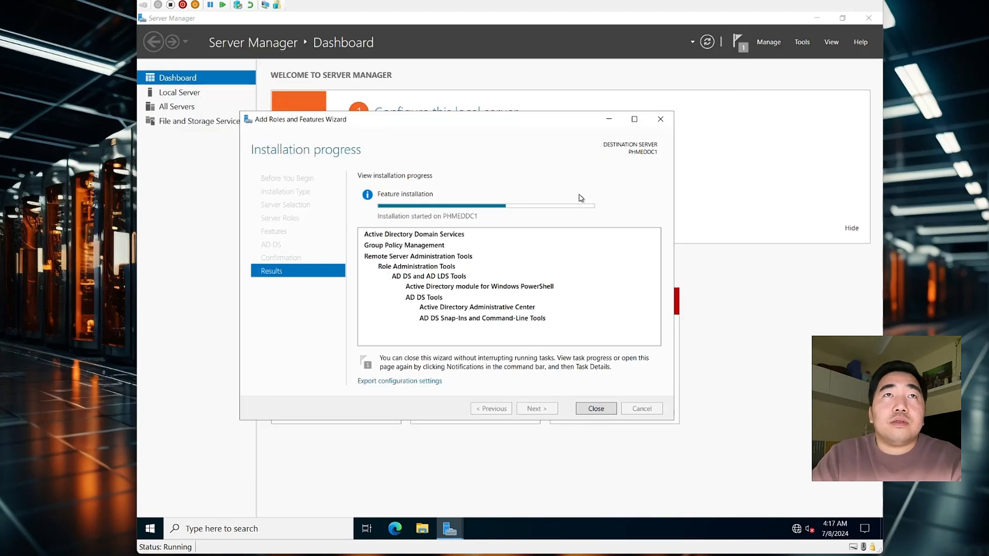
Close the completed AD DS installation wizard and view the post-deployment notice on Local Server
{"action": "mouse_move", "coordinate": [429, 124]}
{"action": "left_mouse_down"}
{"action": "mouse_move", "coordinate": [446, 127]}
{"action": "mouse_move", "coordinate": [436, 123]}
{"action": "left_mouse_up"}
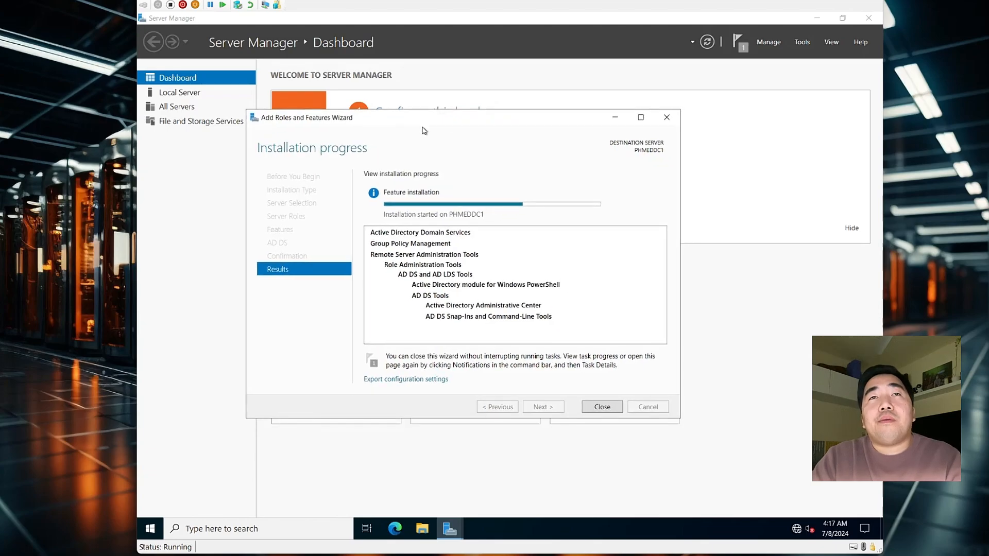
{"action": "left_click", "coordinate": [180, 92]}
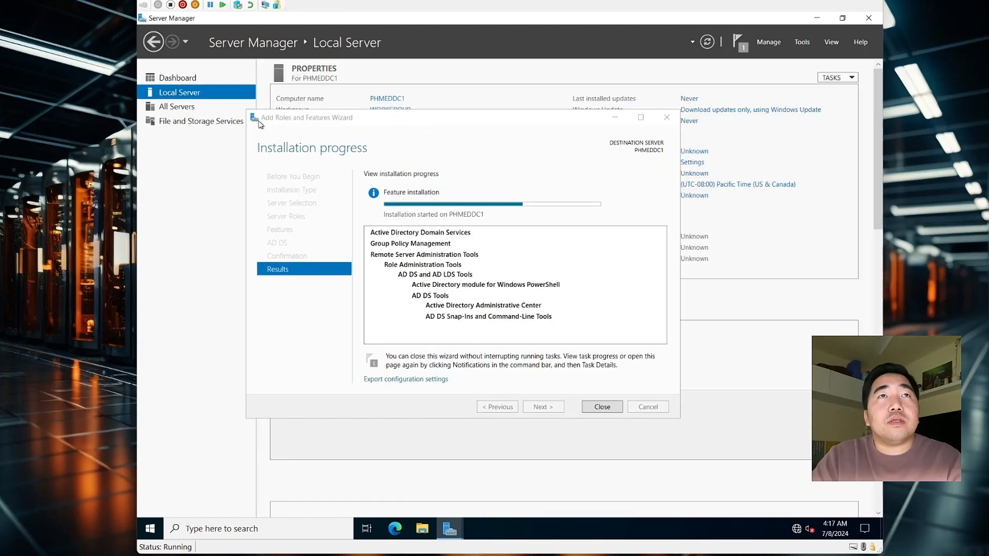
{"action": "left_click_drag", "start_coordinate": [328, 119], "coordinate": [544, 142]}
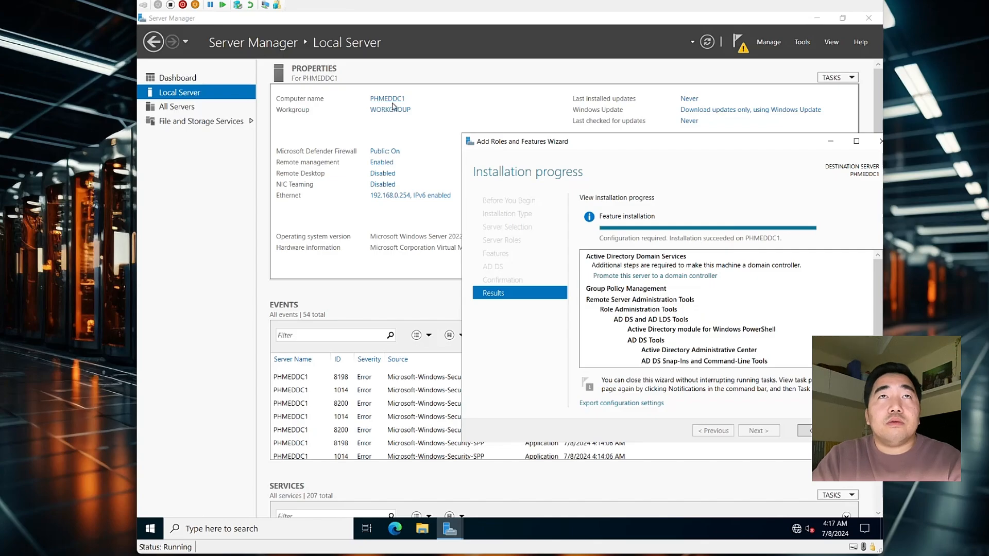
{"action": "left_click_drag", "start_coordinate": [546, 142], "coordinate": [360, 126]}
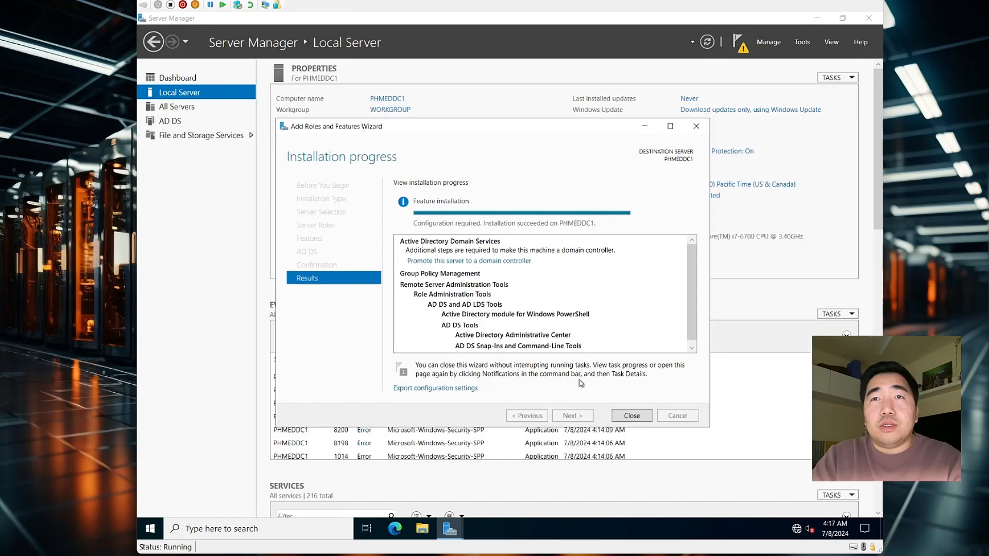
{"action": "left_click", "coordinate": [625, 416]}
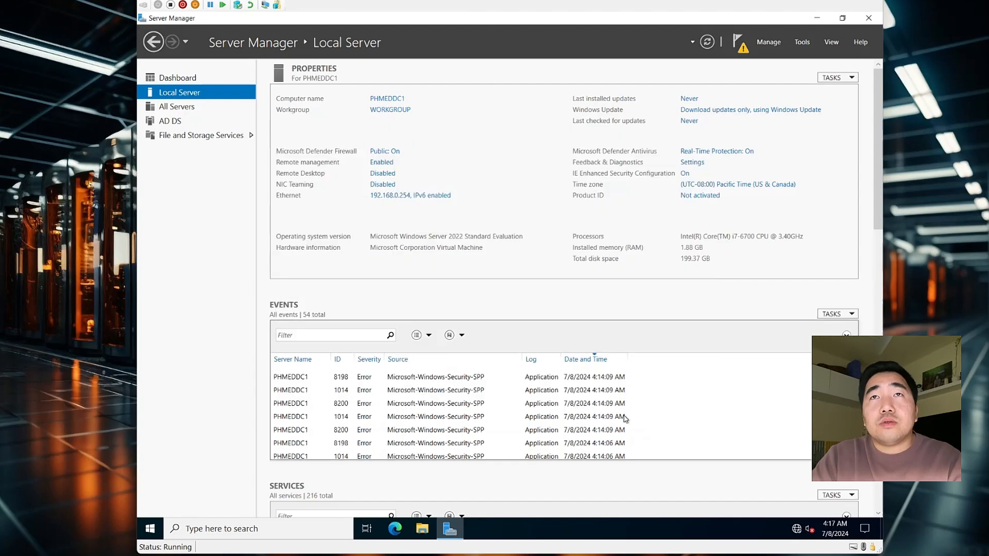
{"action": "left_click", "coordinate": [738, 45]}
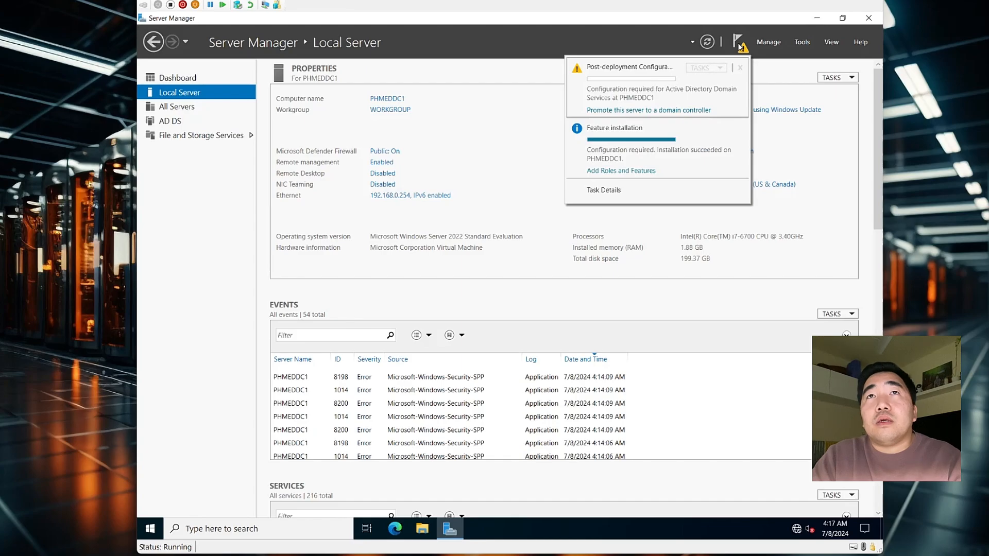
Start domain controller promotion as a new forest with root domain medina.com
{"action": "left_click", "coordinate": [646, 117]}
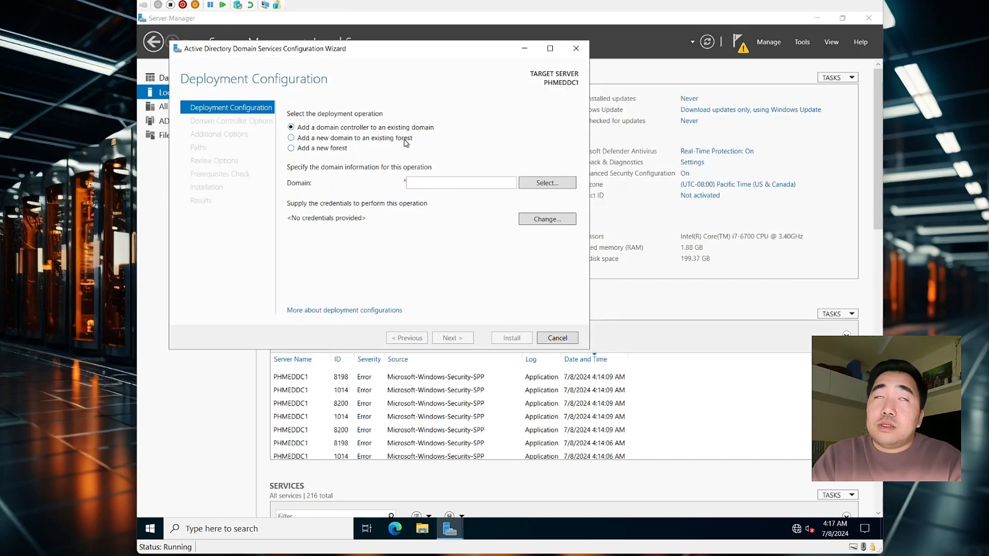
{"action": "left_click_drag", "start_coordinate": [358, 53], "coordinate": [417, 112]}
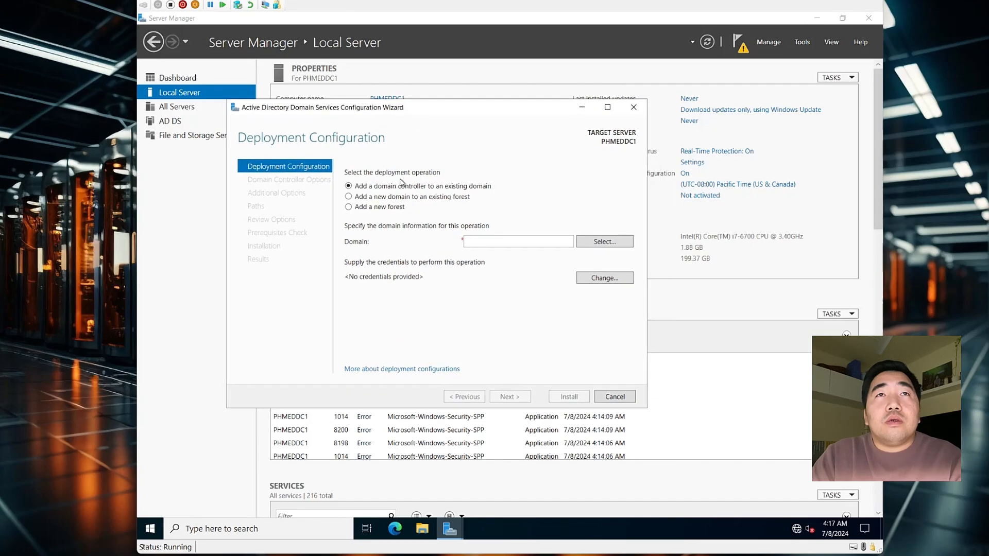
{"action": "left_click", "coordinate": [369, 209]}
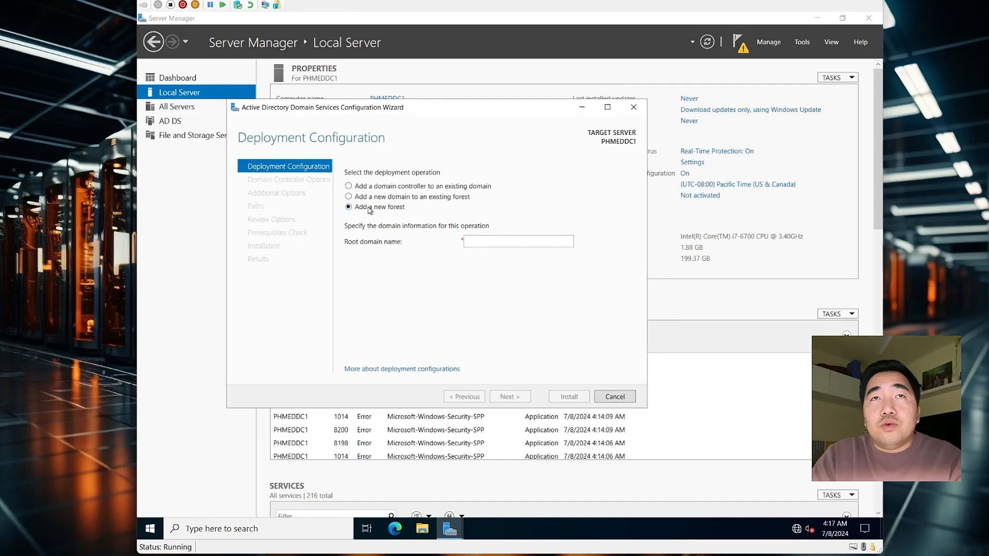
{"action": "left_click", "coordinate": [514, 247]}
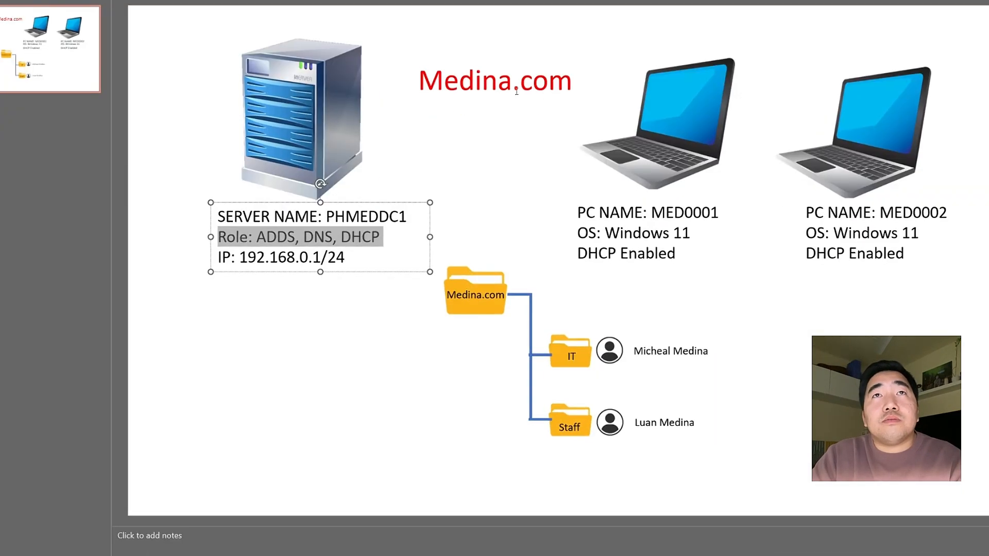
{"action": "left_click", "coordinate": [437, 74]}
{"action": "left_click_drag", "start_coordinate": [437, 74], "coordinate": [580, 77]}
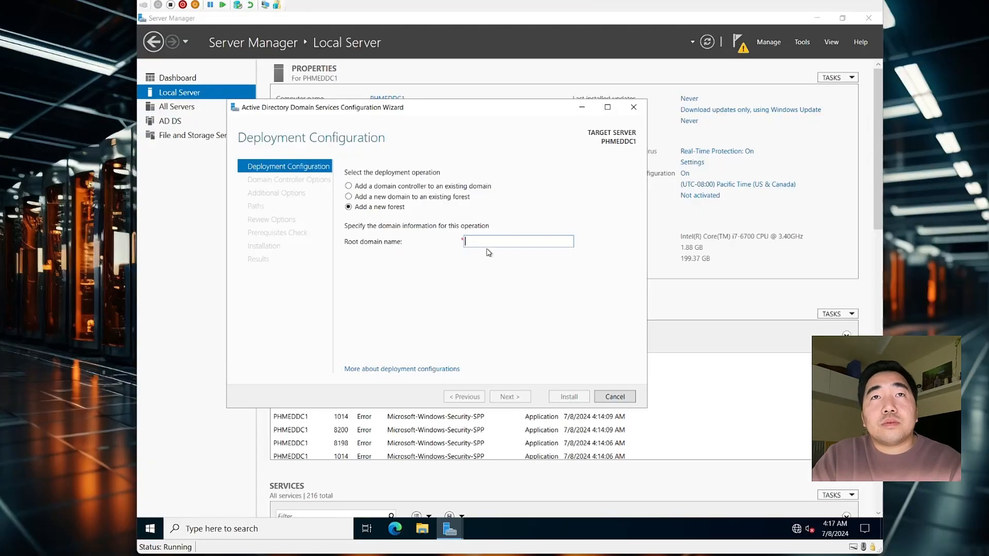
{"action": "type", "text": "medina"}
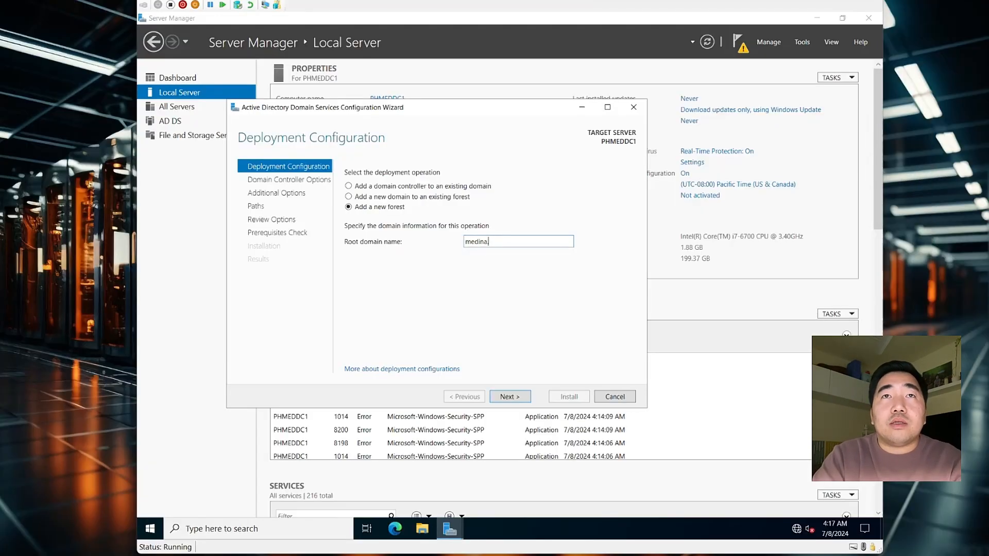
{"action": "type", "text": ".com"}
{"action": "left_click", "coordinate": [507, 396]}
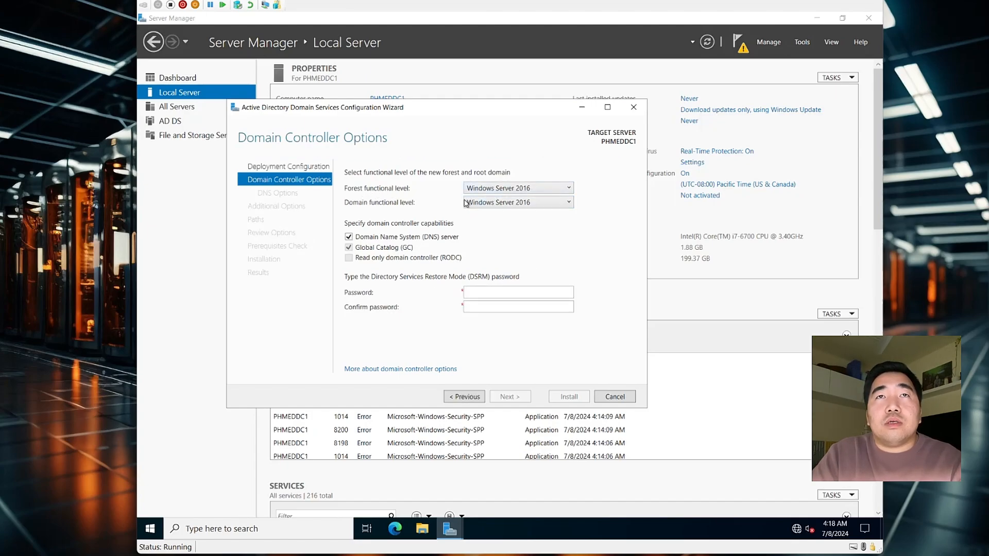
Keep Windows Server 2016 functional levels and enter and confirm the restore-mode password
{"action": "left_click", "coordinate": [492, 203]}
{"action": "left_click", "coordinate": [484, 199]}
{"action": "left_click", "coordinate": [487, 189]}
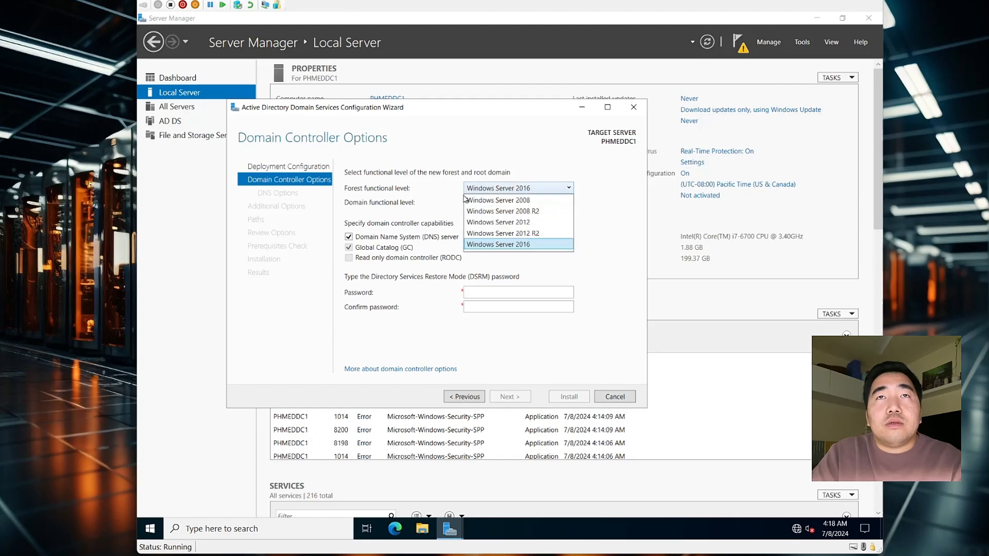
{"action": "left_click", "coordinate": [460, 196]}
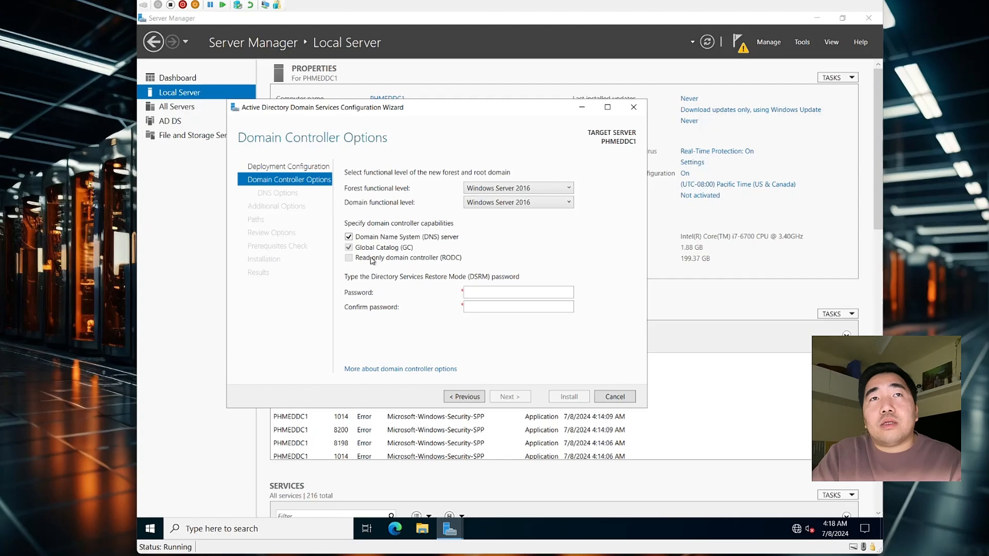
{"action": "left_click", "coordinate": [483, 291]}
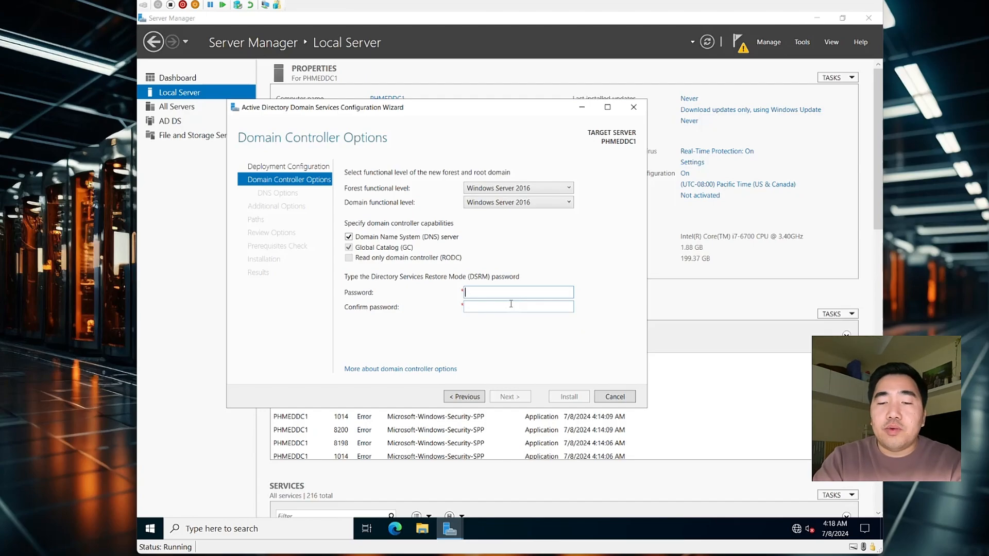
{"action": "type", "text": "Pass"}
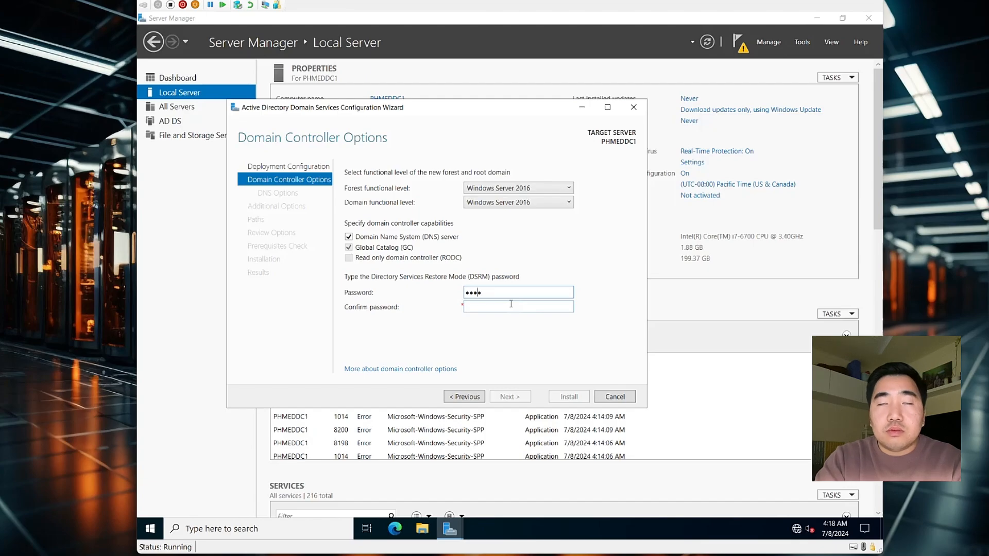
{"action": "type", "text": "word"}
{"action": "left_click", "coordinate": [511, 304]}
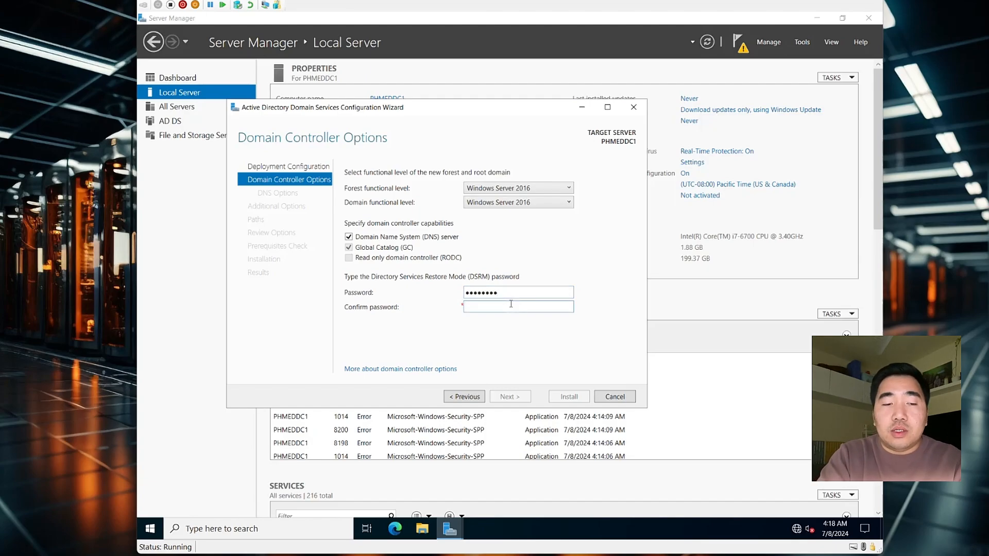
{"action": "type", "text": "Password"}
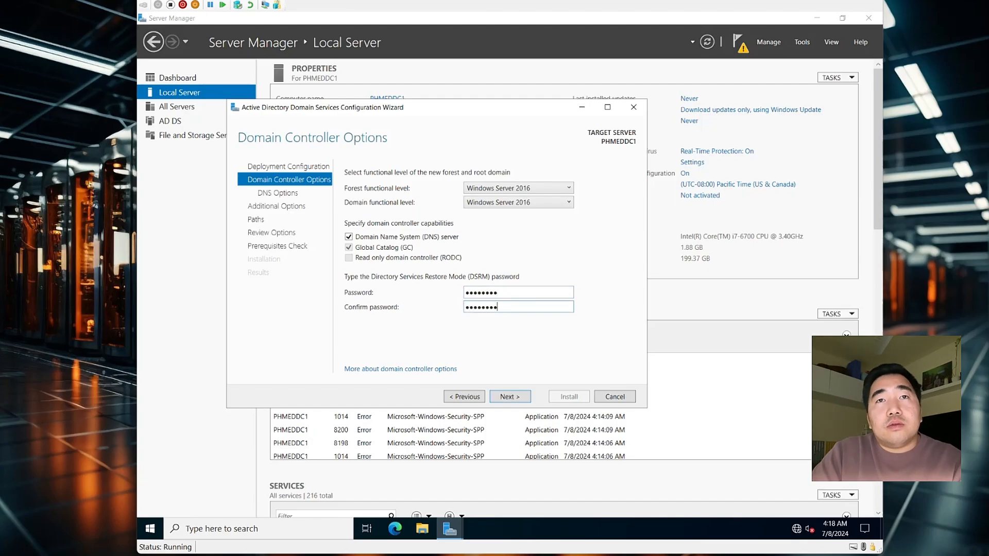
{"action": "left_click", "coordinate": [508, 397]}
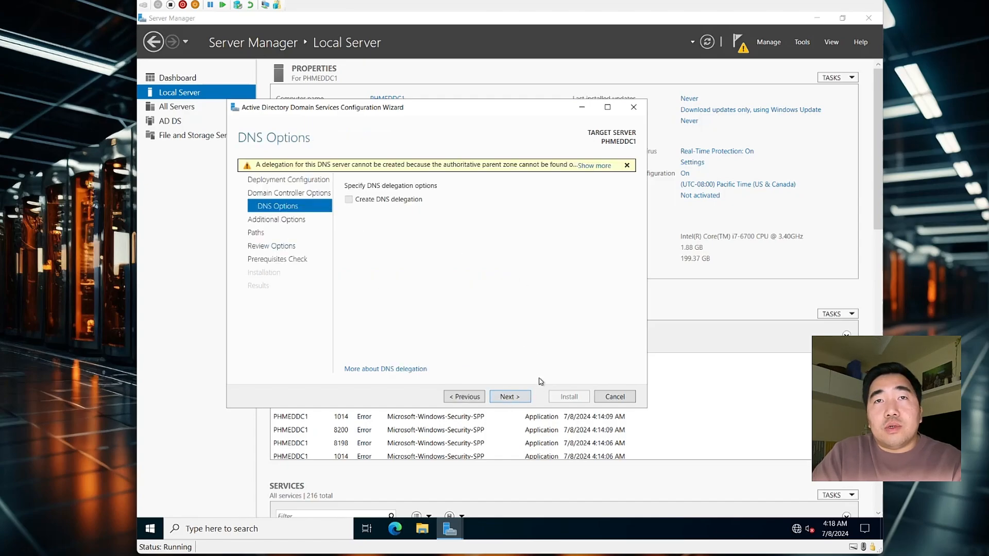
Accept NetBIOS name MEDINA and the default database, log and SYSVOL paths
{"action": "left_click", "coordinate": [516, 397]}
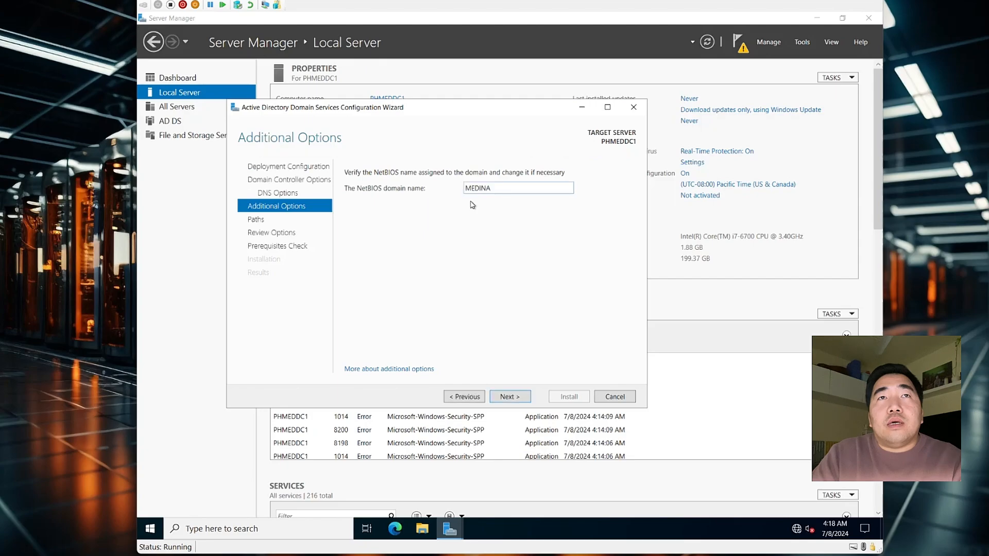
{"action": "double_click", "coordinate": [496, 190]}
{"action": "left_click", "coordinate": [497, 188]}
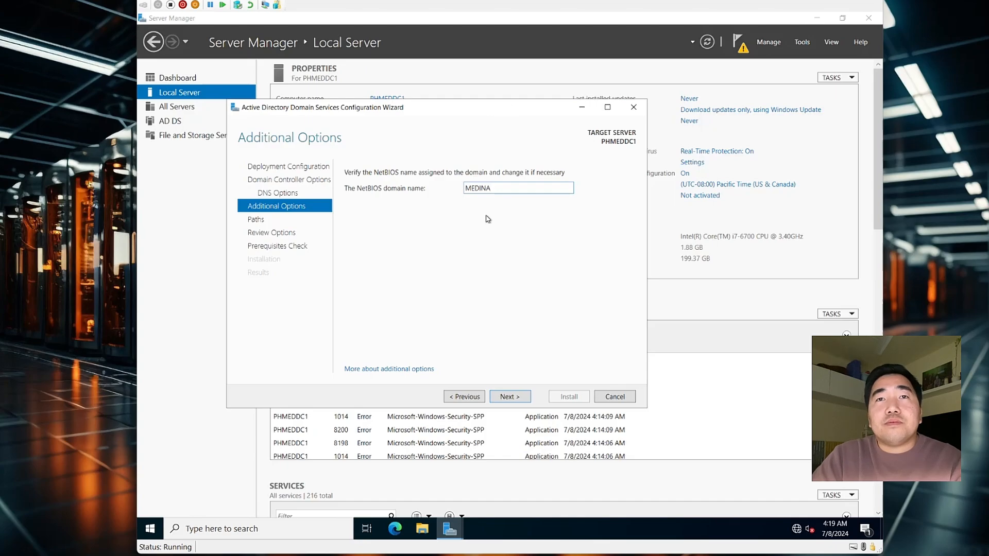
{"action": "left_click", "coordinate": [507, 397]}
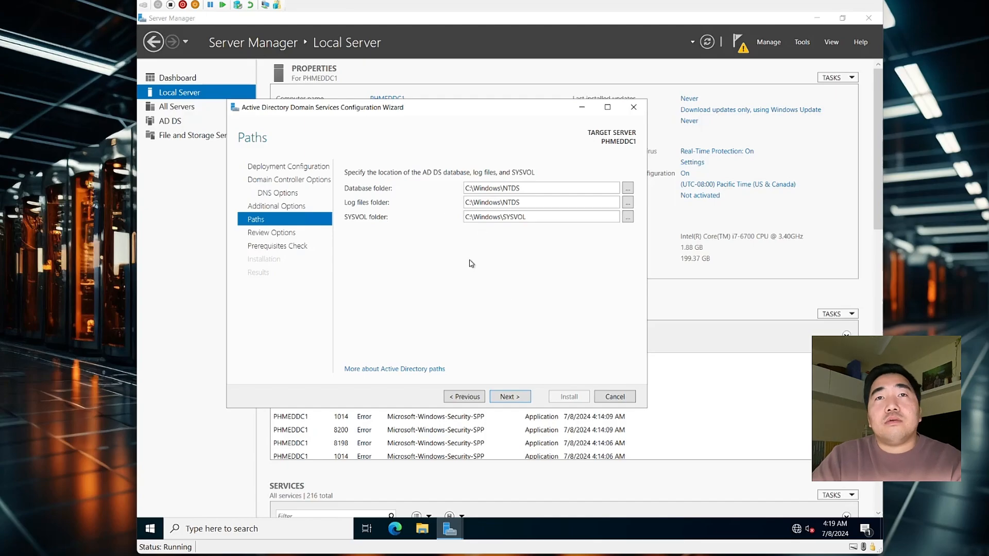
{"action": "left_click", "coordinate": [508, 397]}
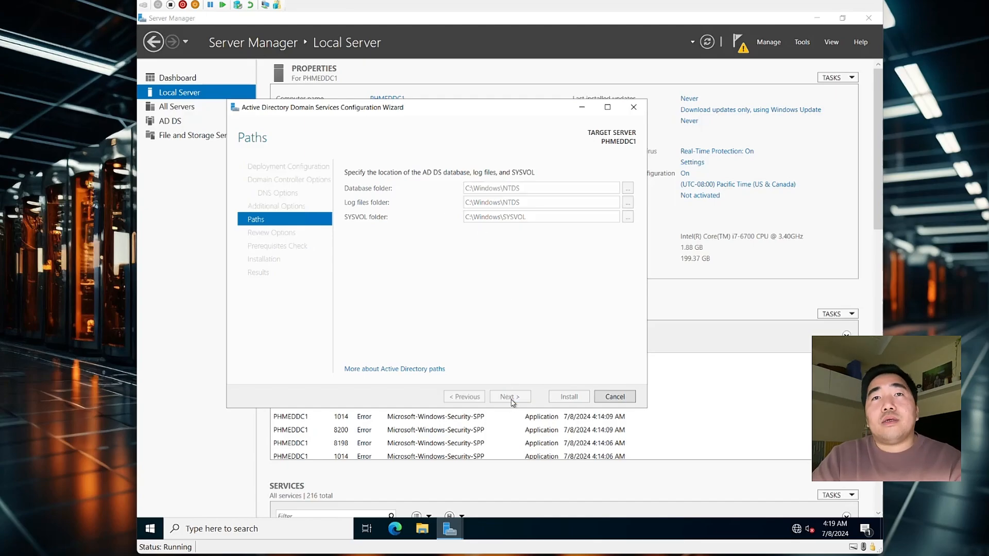
Review the selected options and run the prerequisites check
{"action": "scroll", "coordinate": [526, 284], "scroll_direction": "down", "scroll_amount": 2}
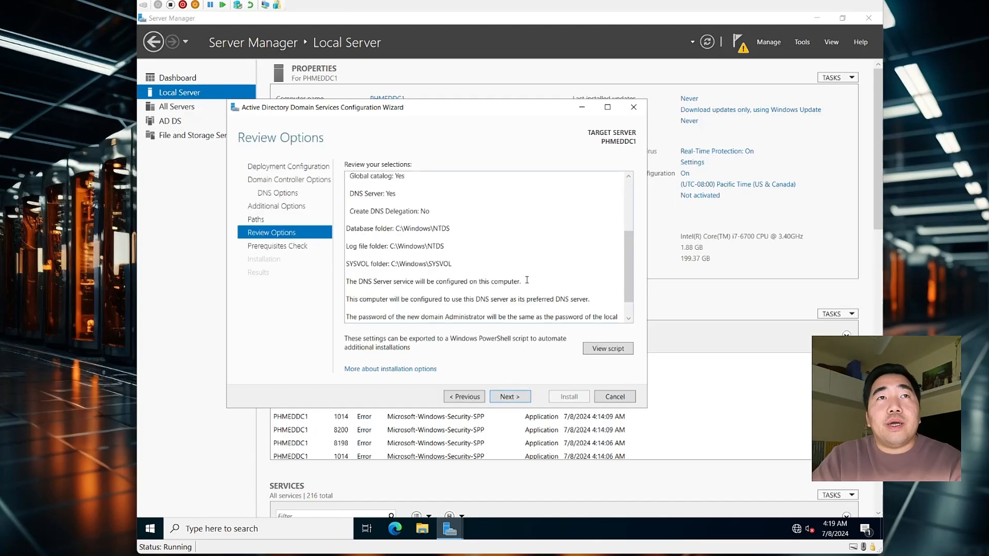
{"action": "scroll", "coordinate": [527, 280], "scroll_direction": "down", "scroll_amount": 1}
{"action": "scroll", "coordinate": [526, 279], "scroll_direction": "up", "scroll_amount": 3}
{"action": "scroll", "coordinate": [527, 280], "scroll_direction": "down", "scroll_amount": 3}
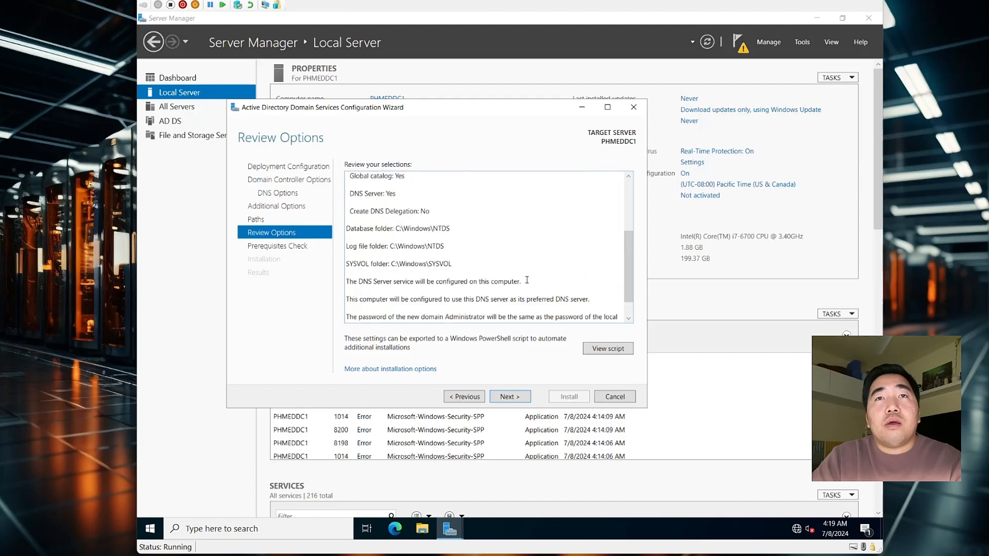
{"action": "scroll", "coordinate": [526, 279], "scroll_direction": "up", "scroll_amount": 3}
{"action": "scroll", "coordinate": [526, 280], "scroll_direction": "down", "scroll_amount": 3}
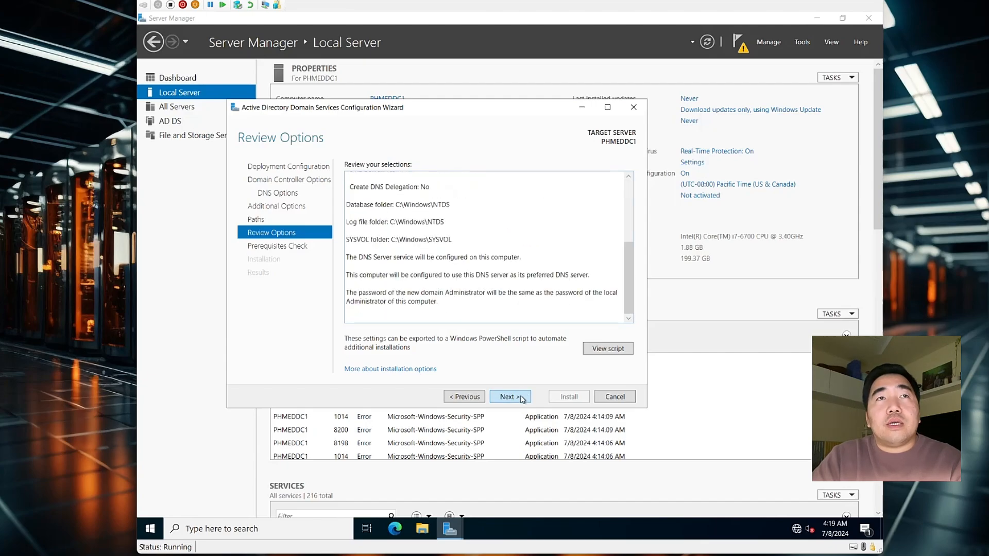
{"action": "left_click", "coordinate": [521, 397]}
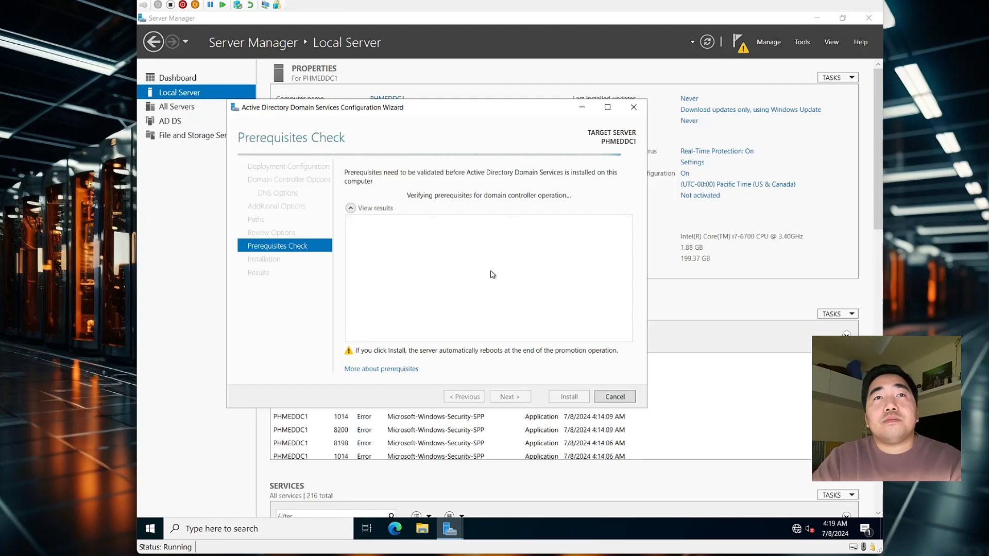
Install AD DS after prerequisites pass, dismiss the sign-out notice and close the results page
{"action": "left_click_drag", "start_coordinate": [393, 107], "coordinate": [414, 119]}
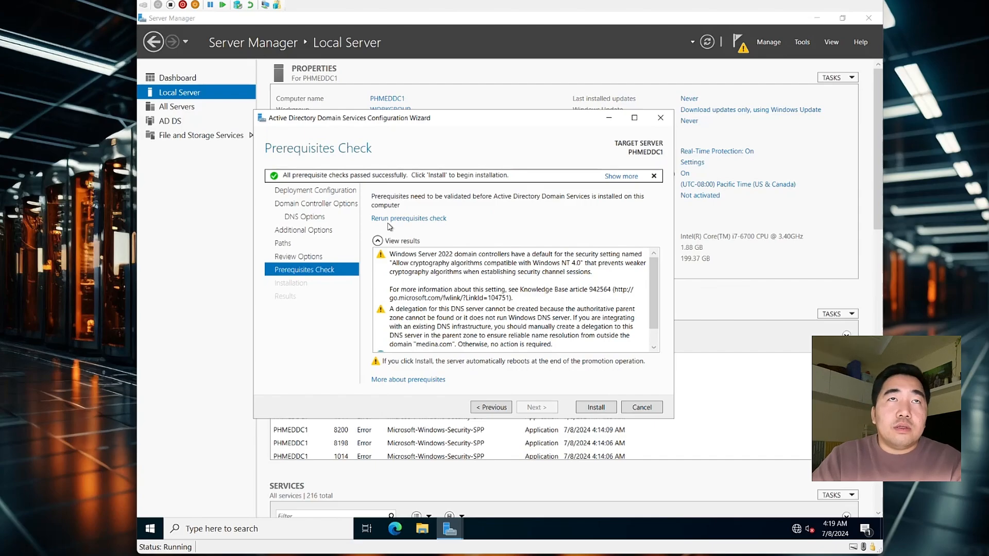
{"action": "scroll", "coordinate": [446, 293], "scroll_direction": "down", "scroll_amount": 1}
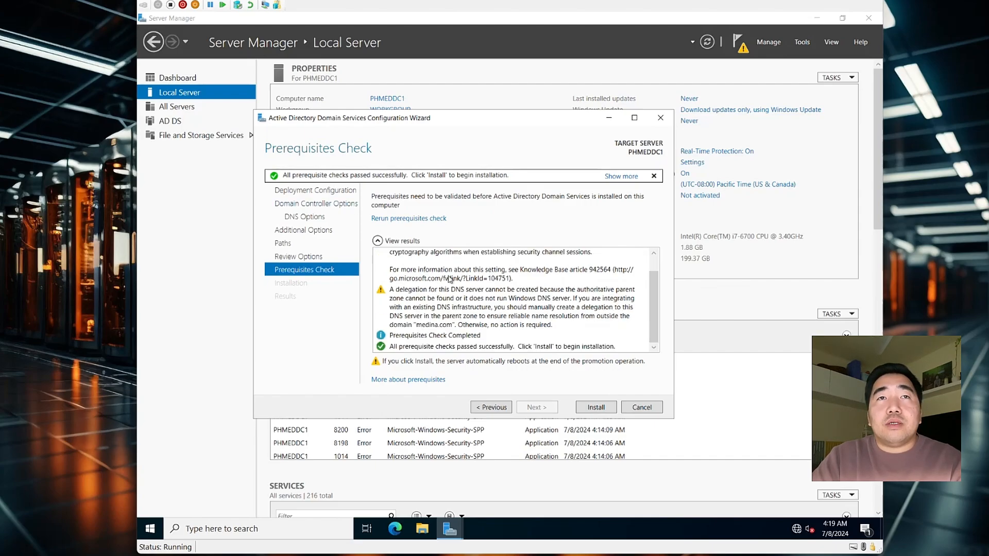
{"action": "scroll", "coordinate": [437, 296], "scroll_direction": "up", "scroll_amount": 1}
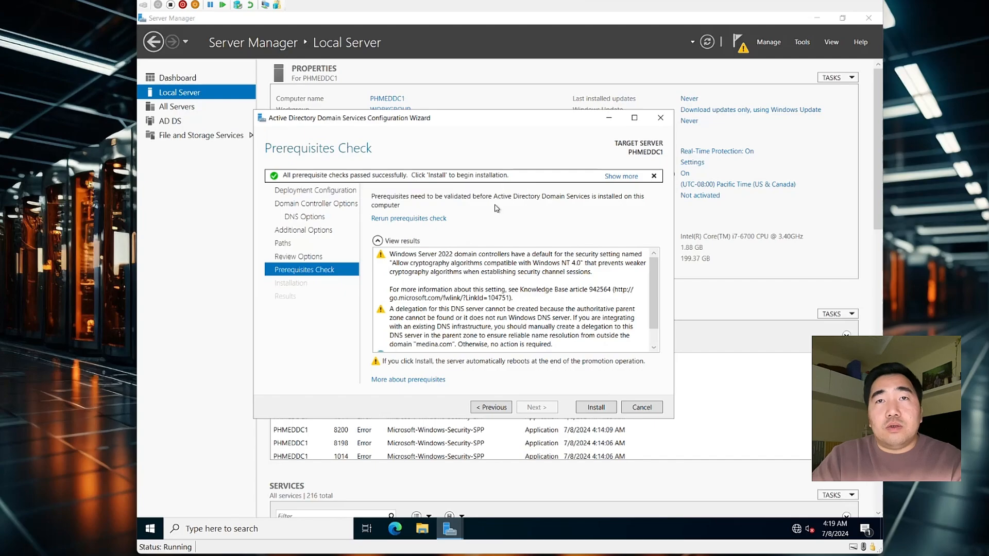
{"action": "left_click", "coordinate": [593, 407]}
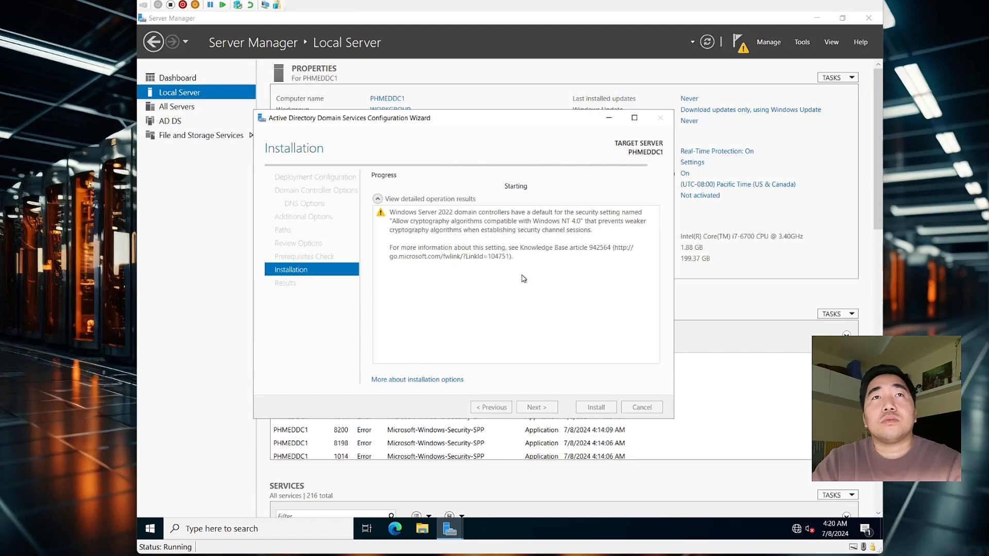
{"action": "left_click_drag", "start_coordinate": [432, 125], "coordinate": [493, 137]}
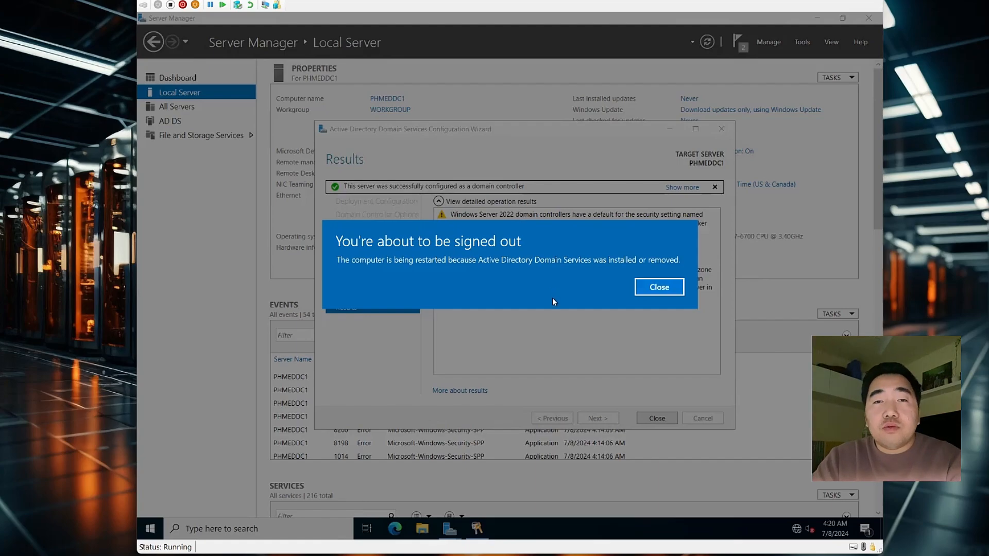
{"action": "left_click", "coordinate": [669, 291]}
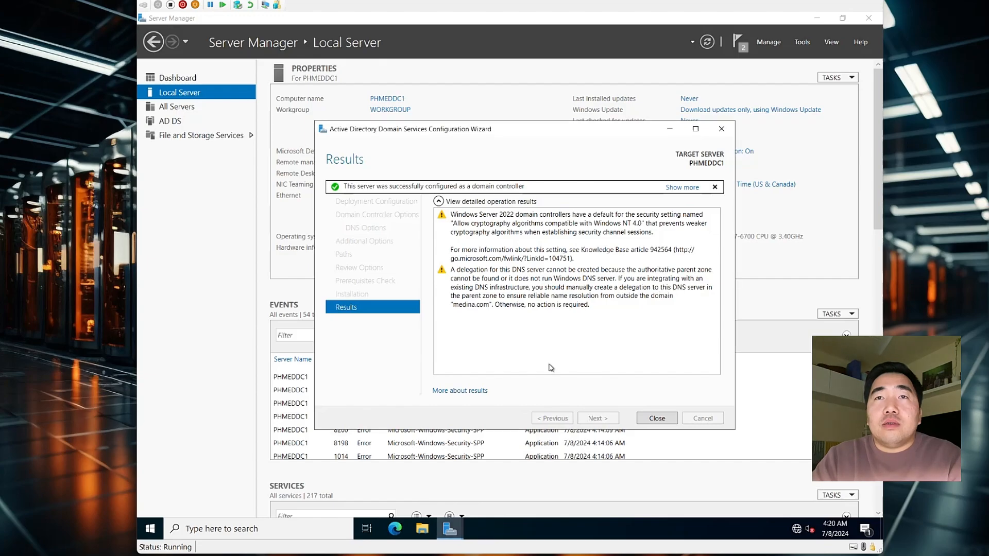
{"action": "left_click", "coordinate": [653, 419]}
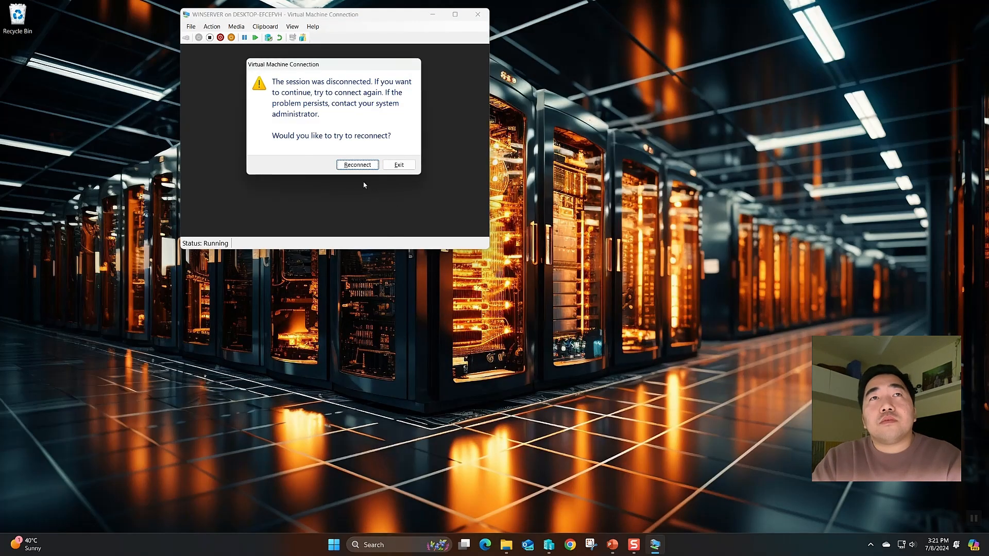
Reconnect to the rebooted VM and sign in to MEDINA as Administrator with its password
{"action": "left_click", "coordinate": [355, 163]}
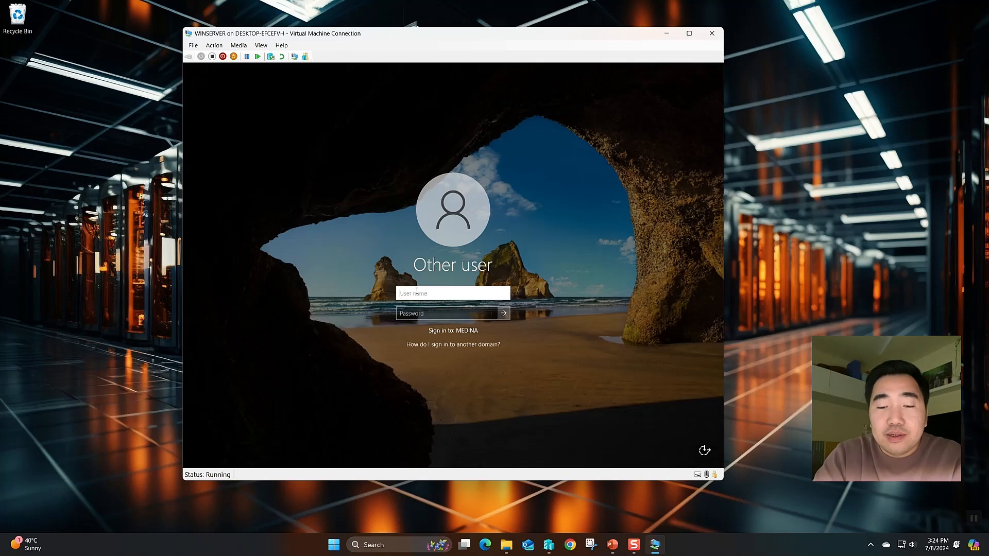
{"action": "type", "text": "Administrator"}
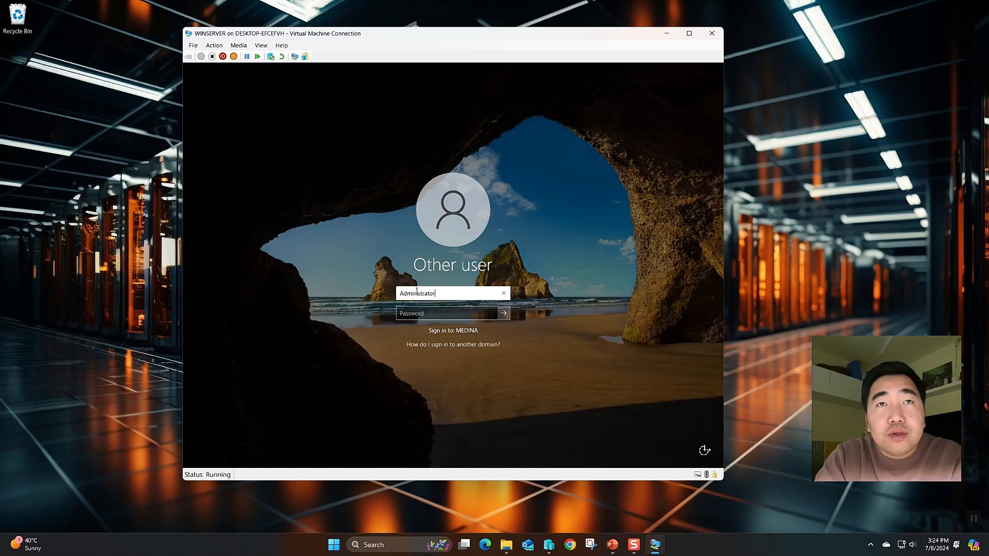
{"action": "key", "text": "Tab"}
{"action": "type", "text": "P"}
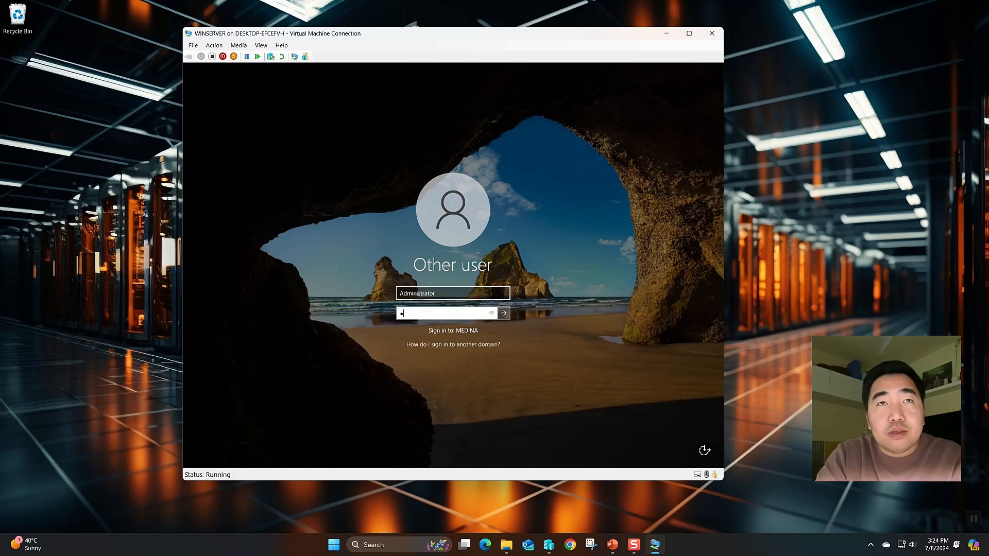
{"action": "key", "text": "Return"}
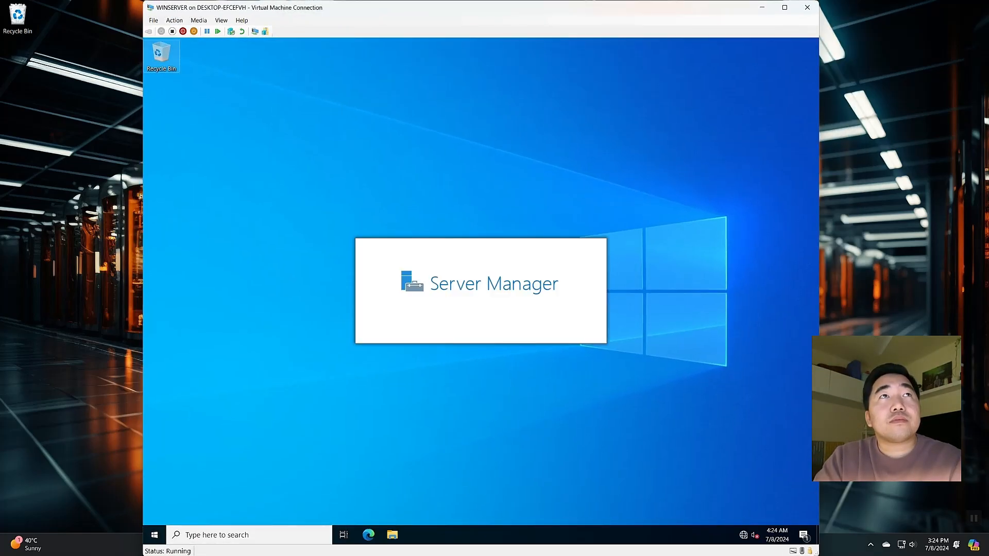
Check the AD DS, DNS, Dashboard and Local Server pages, then bring up the Tools menu
{"action": "left_click_drag", "start_coordinate": [285, 7], "coordinate": [325, 46]}
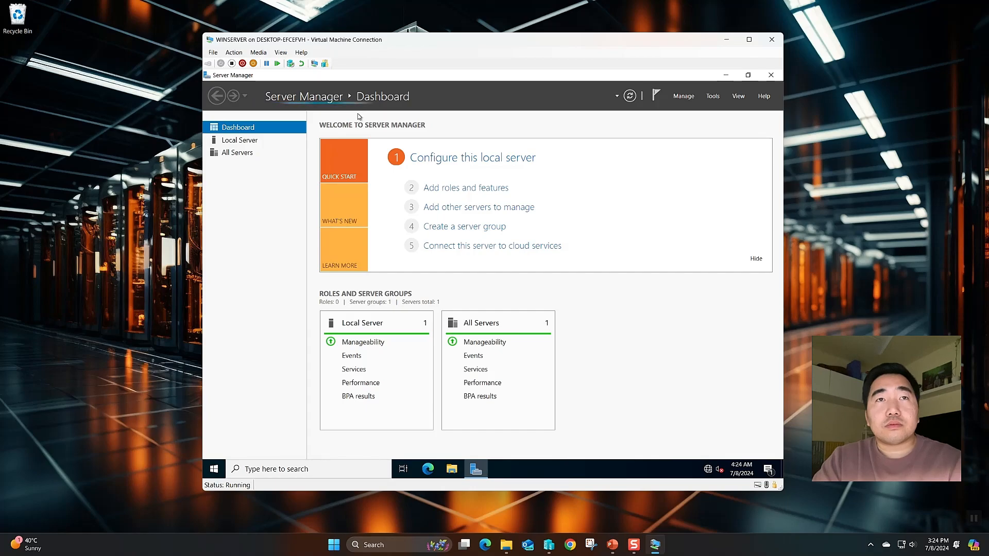
{"action": "scroll", "coordinate": [345, 172], "scroll_direction": "down", "scroll_amount": 1}
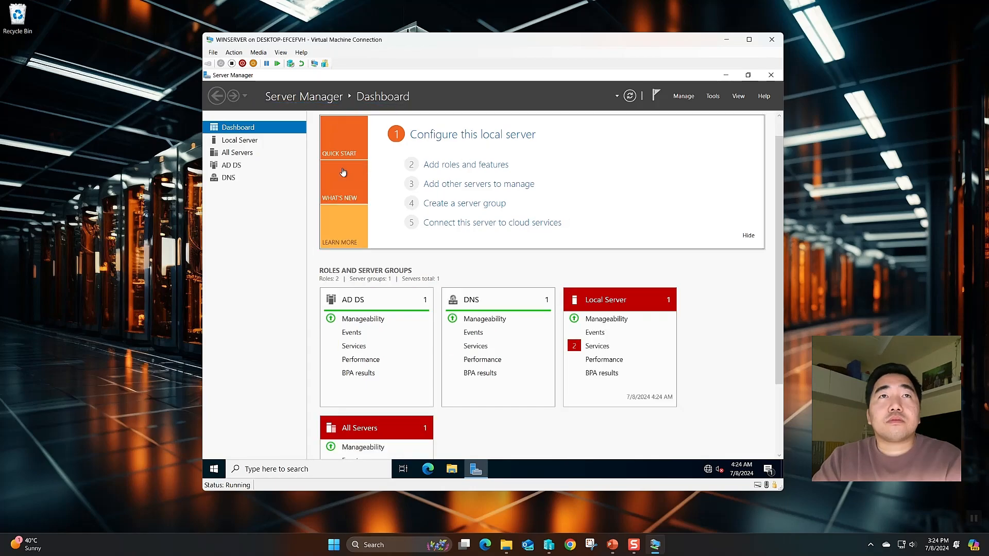
{"action": "left_click", "coordinate": [230, 167]}
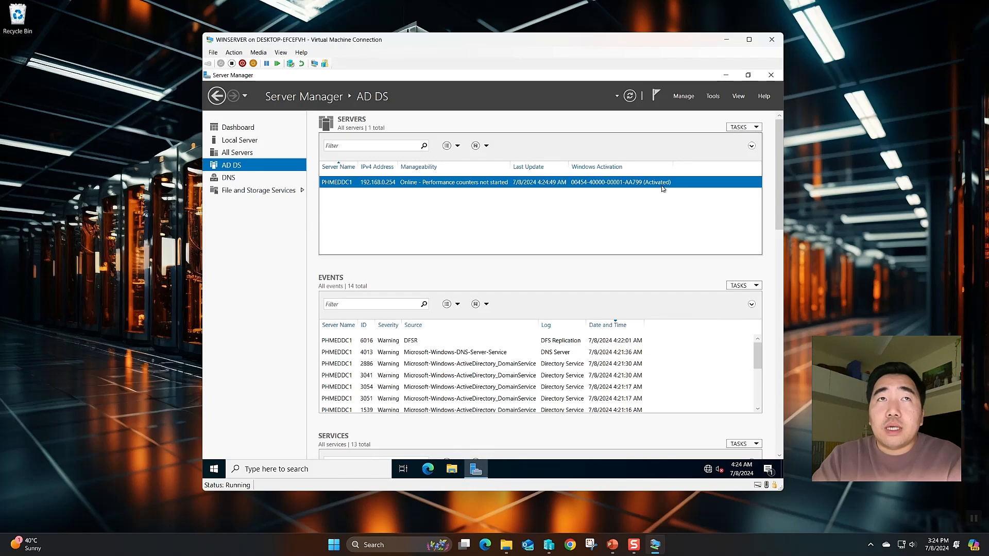
{"action": "left_click", "coordinate": [230, 177]}
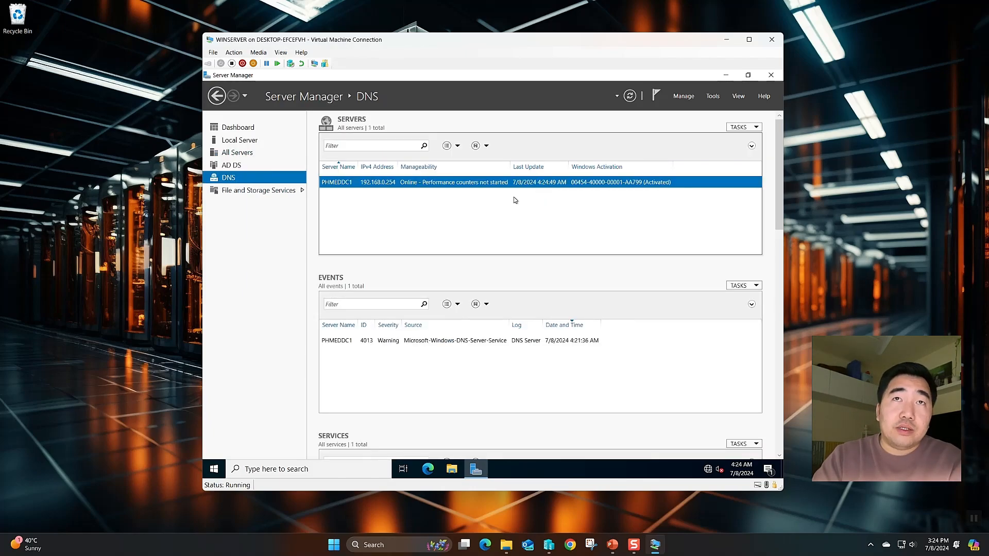
{"action": "left_click", "coordinate": [253, 129]}
{"action": "left_click", "coordinate": [253, 140]}
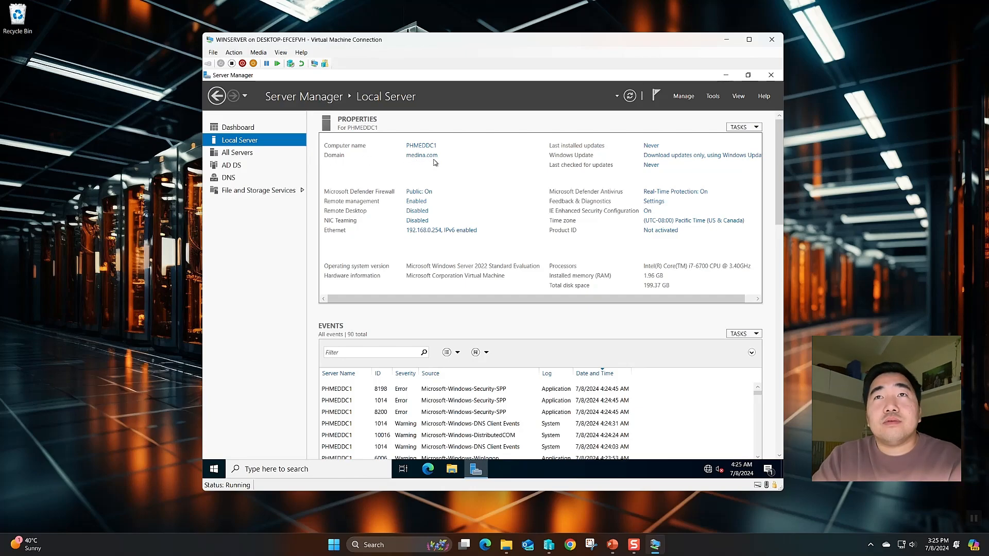
{"action": "left_click", "coordinate": [231, 178]}
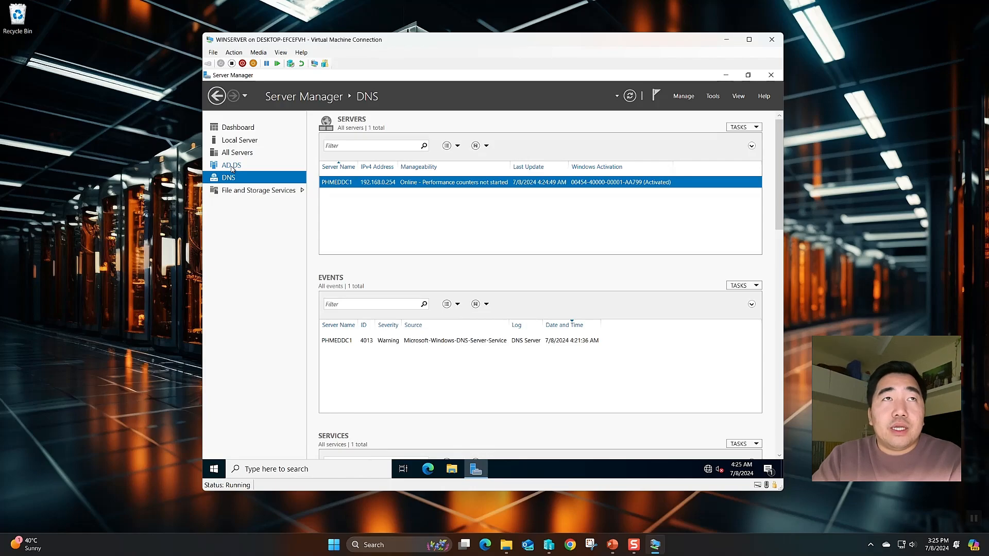
{"action": "left_click", "coordinate": [713, 97]}
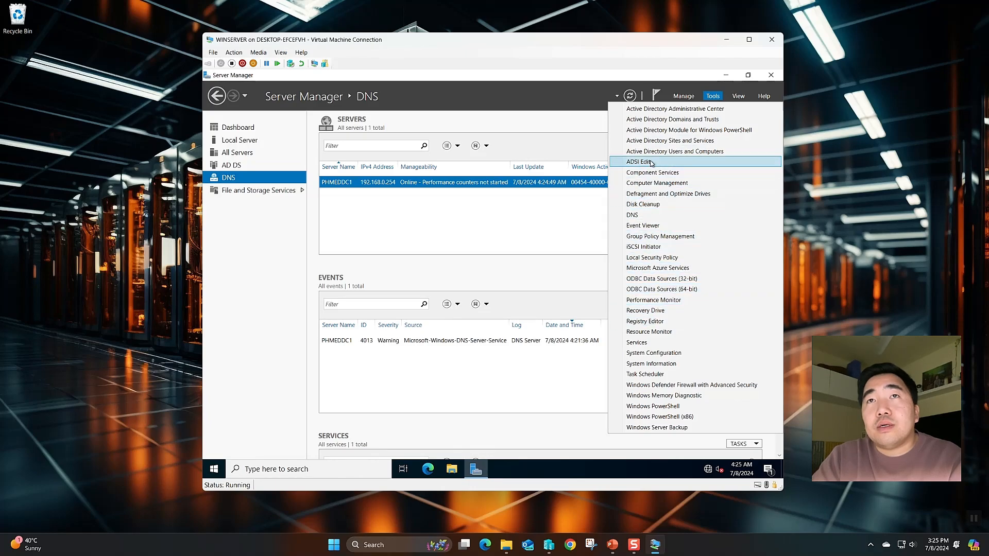
Launch DNS Manager and expand PHMEDDC1 to view the medina.com zone records
{"action": "left_click", "coordinate": [655, 216]}
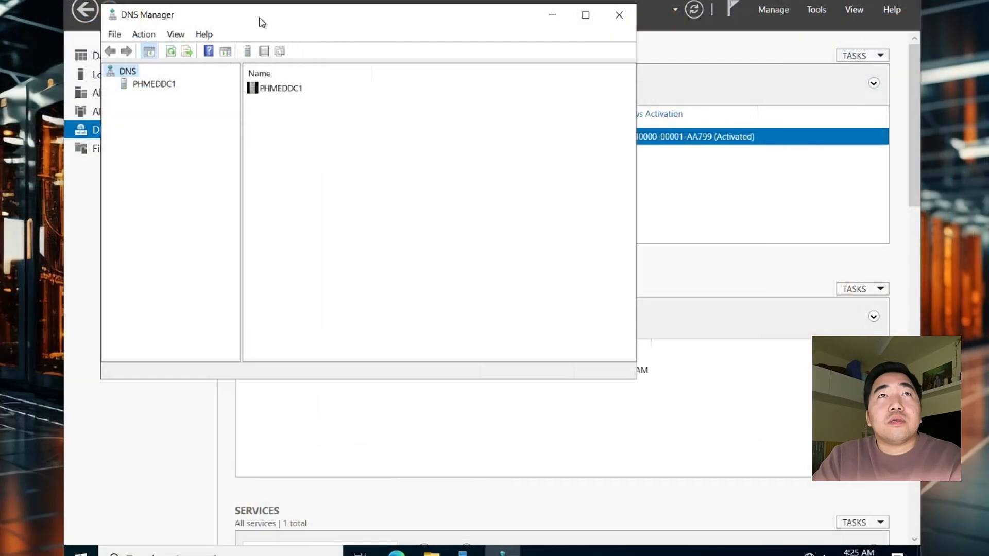
{"action": "left_click_drag", "start_coordinate": [335, 103], "coordinate": [395, 153]}
{"action": "left_click", "coordinate": [236, 154]}
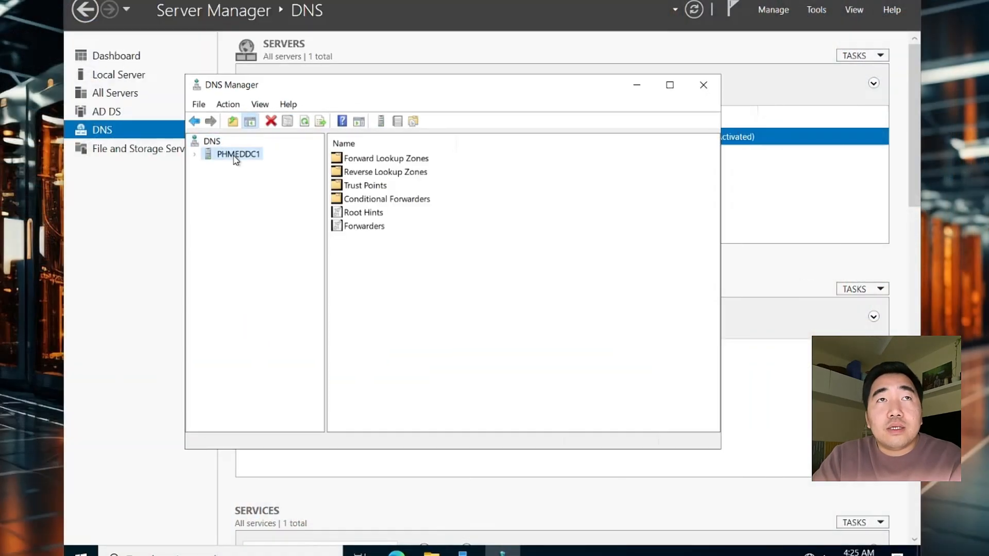
{"action": "left_click", "coordinate": [197, 155]}
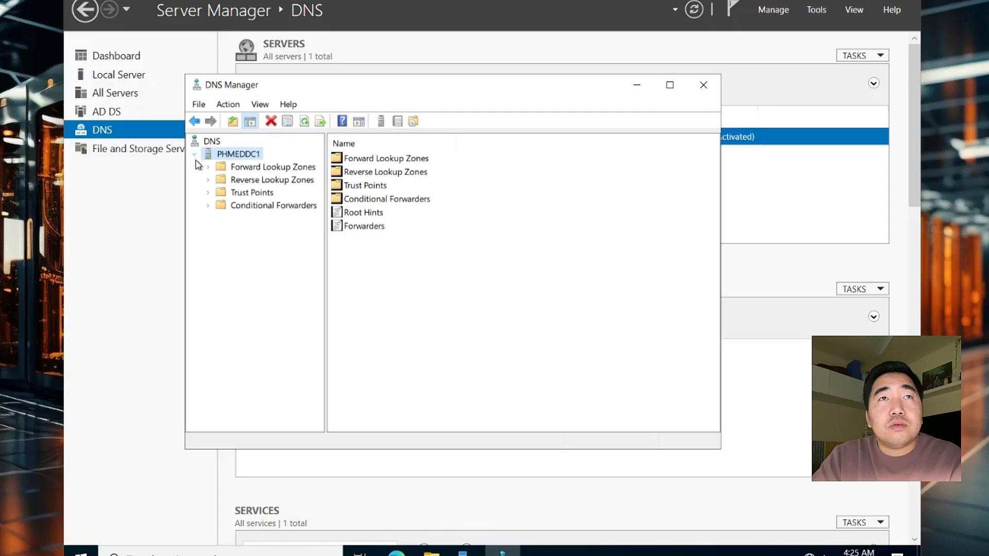
{"action": "left_click", "coordinate": [233, 167]}
{"action": "left_click", "coordinate": [208, 168]}
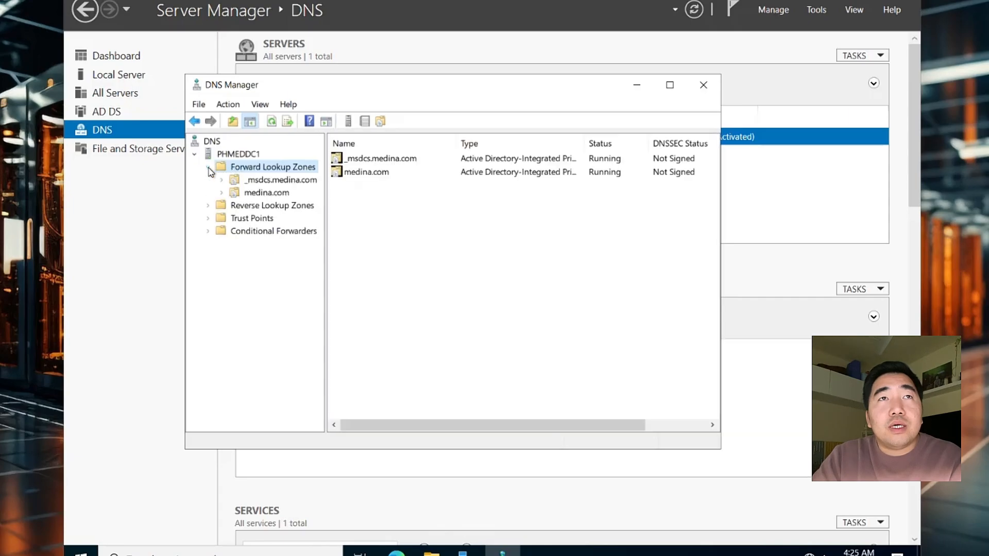
{"action": "left_click", "coordinate": [258, 194]}
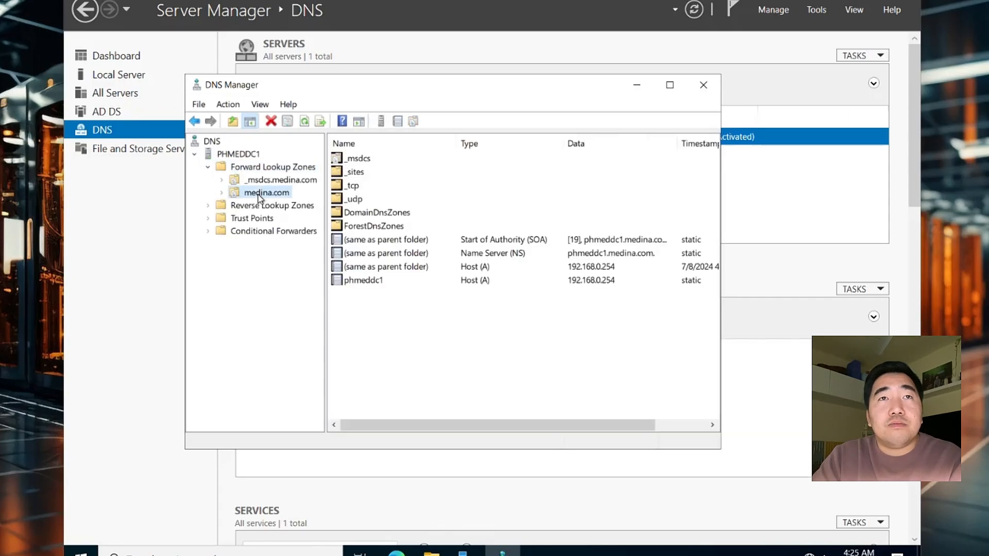
{"action": "left_click", "coordinate": [374, 285]}
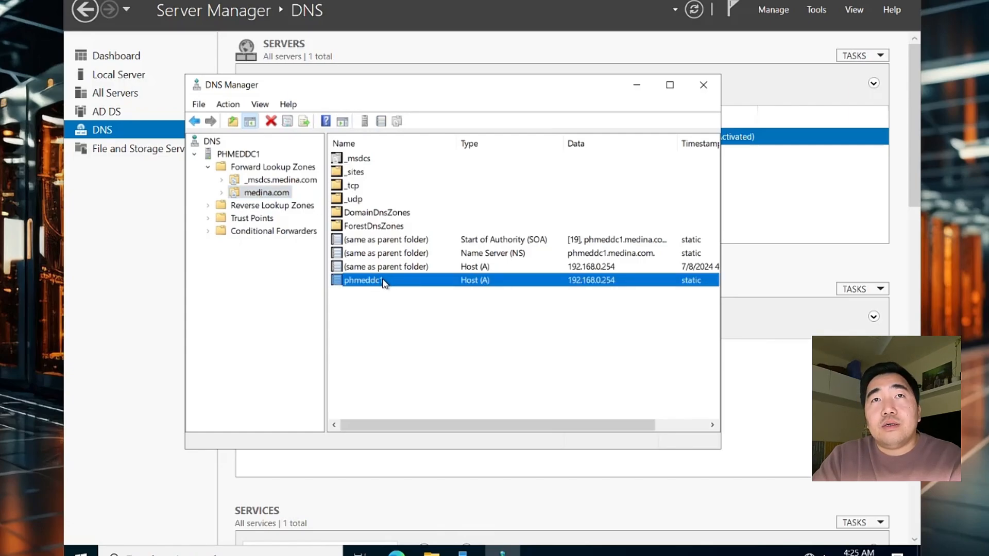
Inspect medina.com zone properties: SOA, zone transfers, security and name servers
{"action": "right_click", "coordinate": [422, 254]}
{"action": "left_click", "coordinate": [452, 260]}
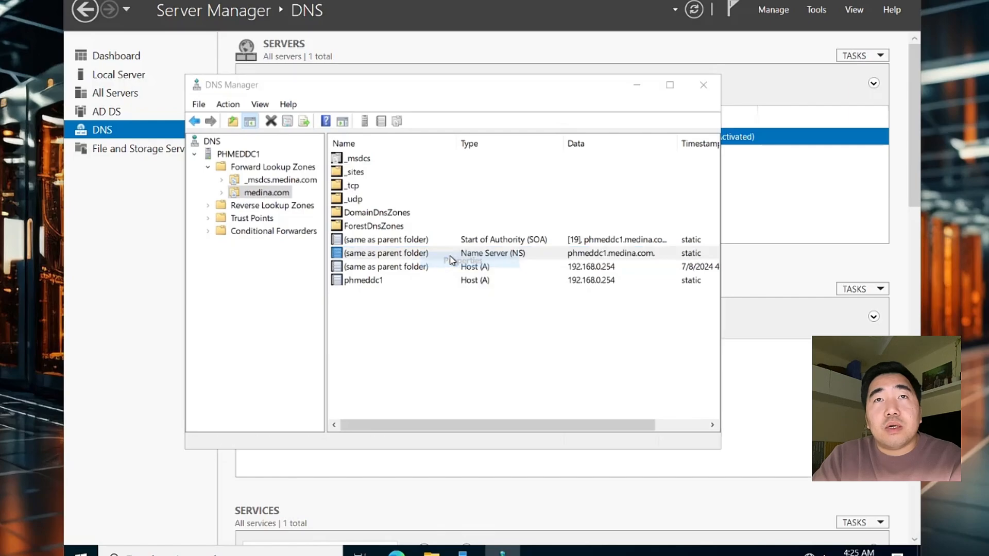
{"action": "mouse_move", "coordinate": [439, 101]}
{"action": "left_mouse_down"}
{"action": "mouse_move", "coordinate": [432, 92]}
{"action": "mouse_move", "coordinate": [743, 227]}
{"action": "mouse_move", "coordinate": [749, 285]}
{"action": "mouse_move", "coordinate": [665, 296]}
{"action": "mouse_move", "coordinate": [441, 104]}
{"action": "left_mouse_up"}
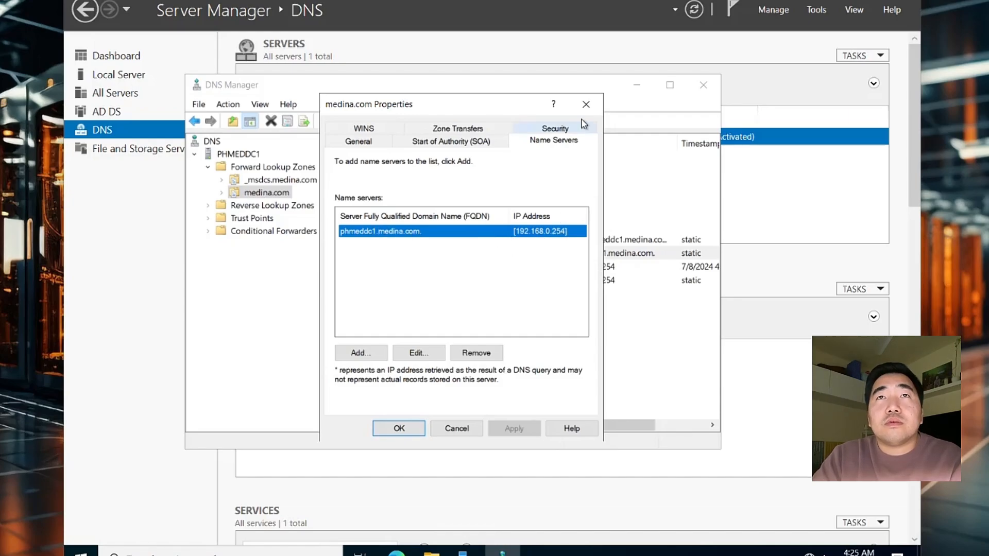
{"action": "left_click", "coordinate": [579, 103]}
{"action": "left_click", "coordinate": [474, 268]}
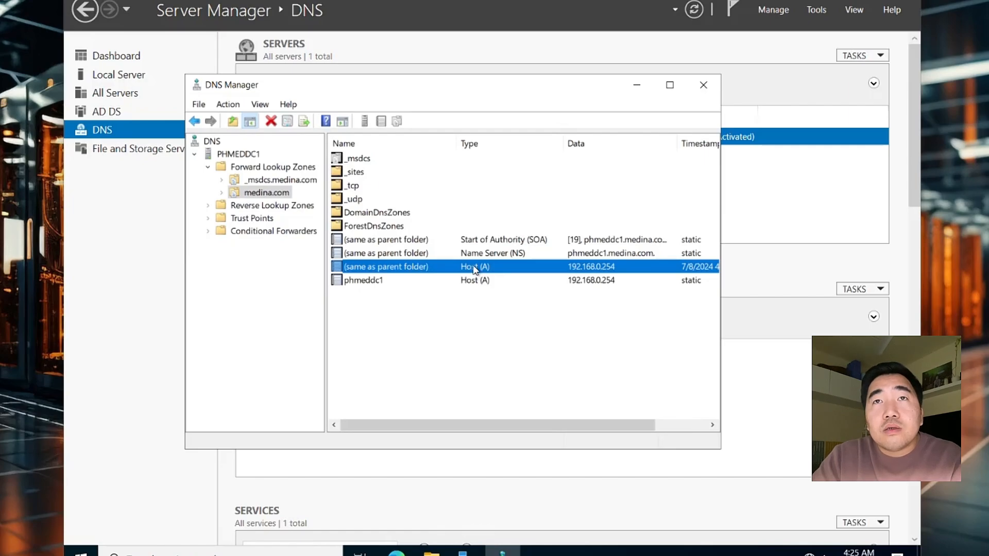
{"action": "left_click", "coordinate": [463, 241]}
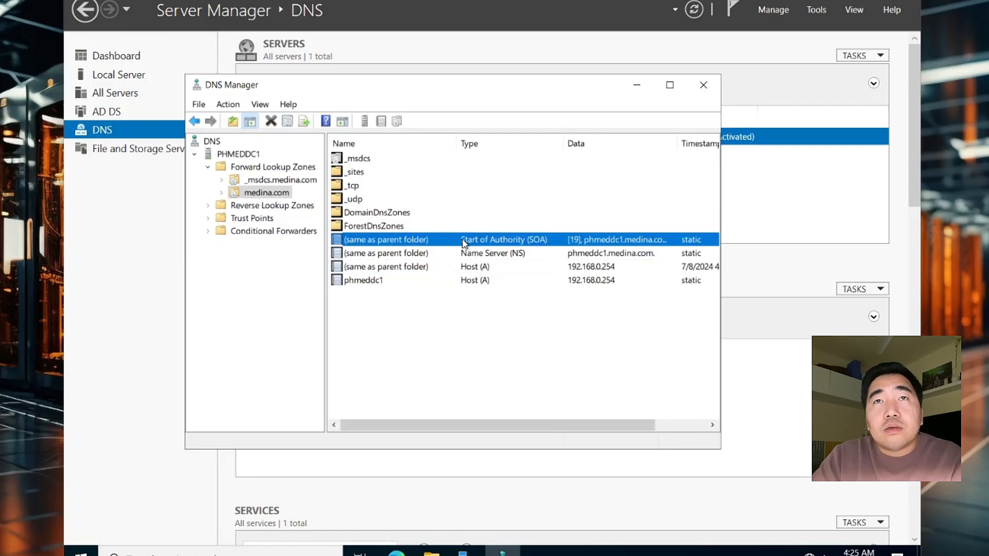
{"action": "right_click", "coordinate": [478, 241]}
{"action": "left_click", "coordinate": [508, 249]}
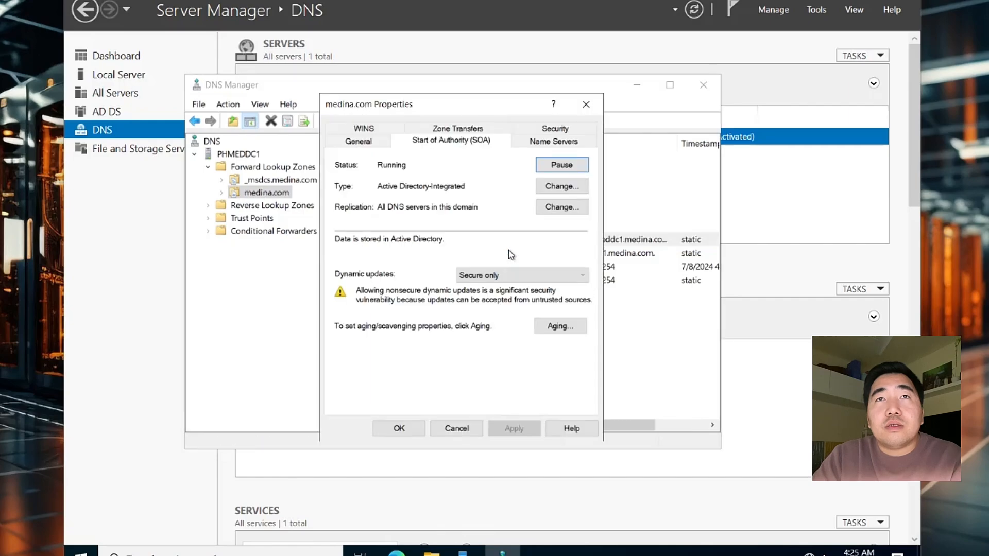
{"action": "left_click", "coordinate": [449, 135]}
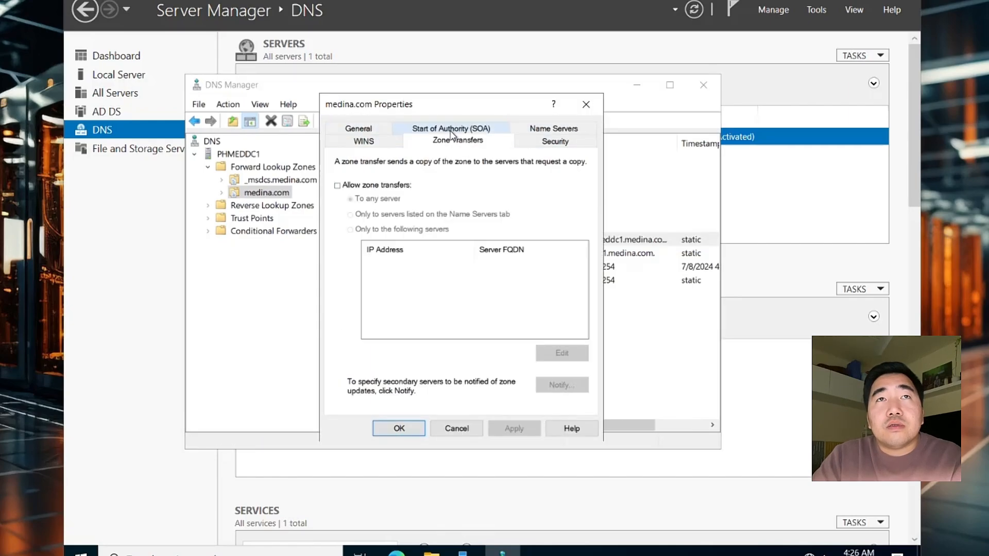
{"action": "left_click", "coordinate": [566, 141]}
{"action": "left_click", "coordinate": [559, 131]}
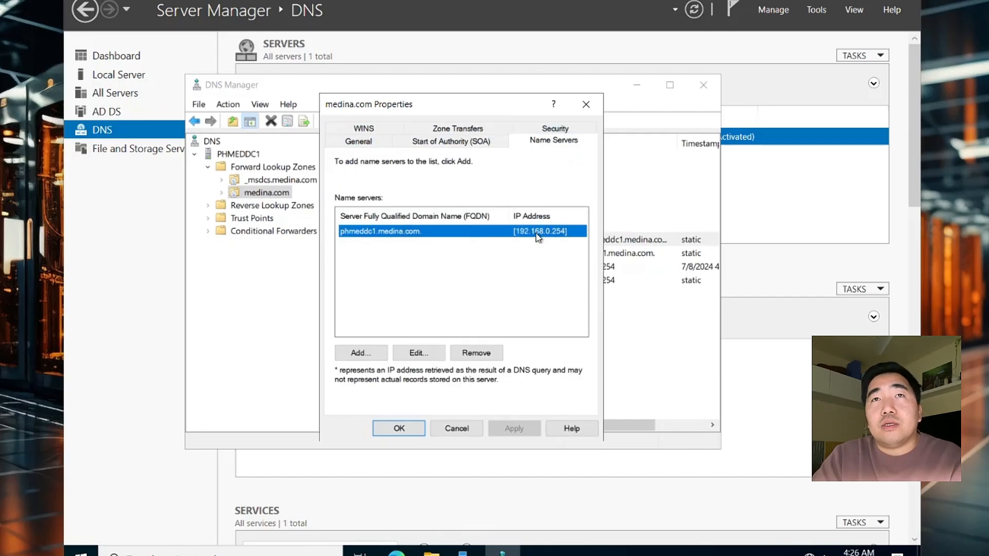
{"action": "left_click", "coordinate": [586, 104]}
Check the phmeddc1 host record properties, then select the empty Reverse Lookup Zones
{"action": "left_click", "coordinate": [391, 281]}
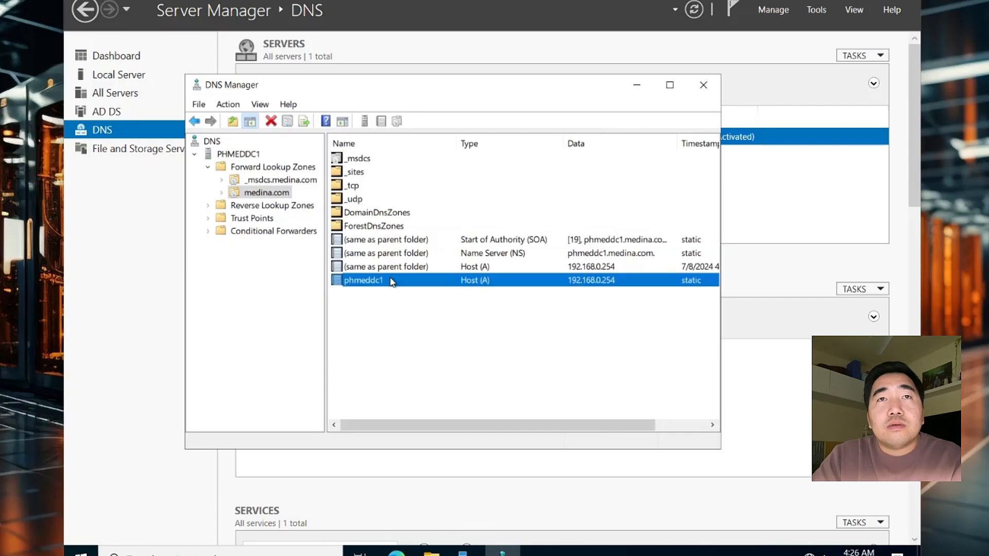
{"action": "left_click", "coordinate": [392, 271]}
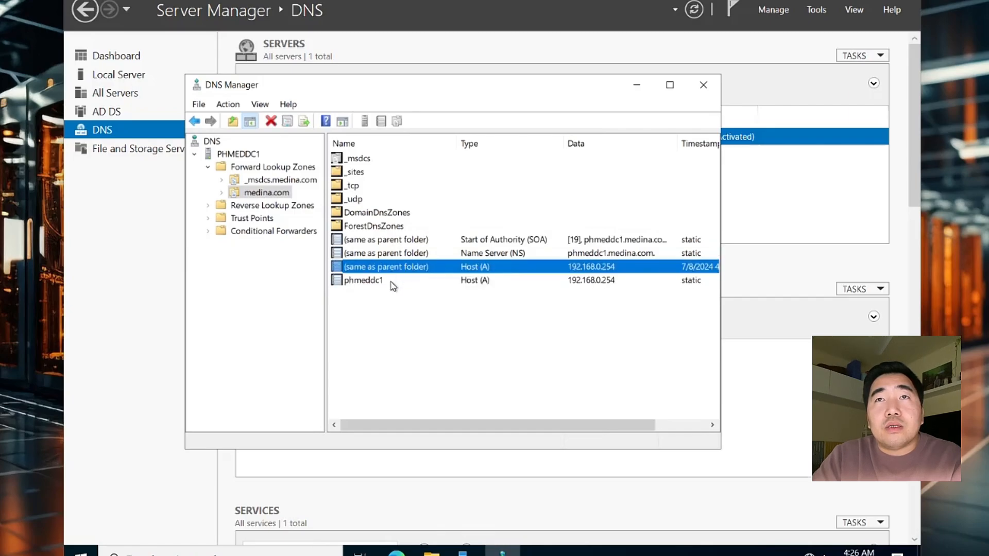
{"action": "right_click", "coordinate": [390, 283]}
{"action": "left_click", "coordinate": [461, 312]}
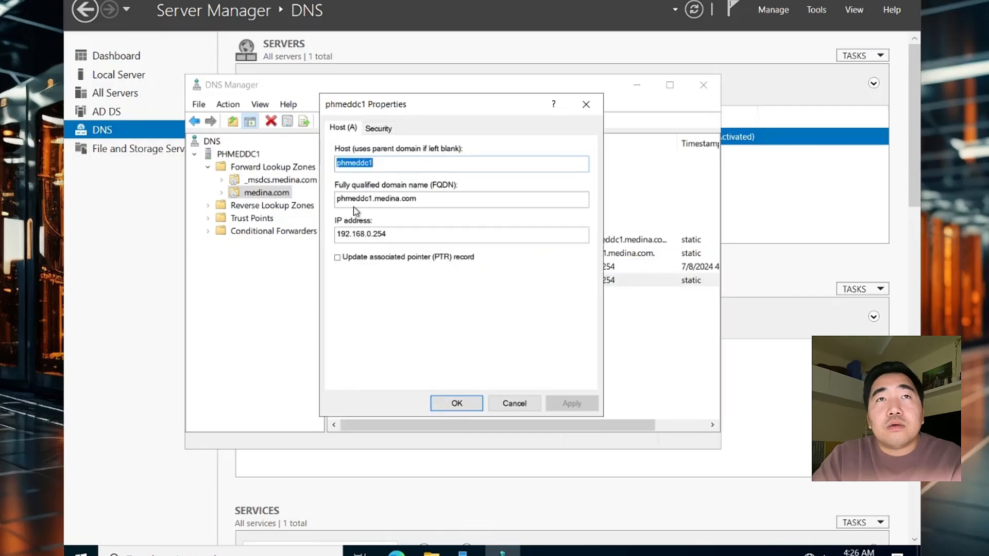
{"action": "left_click", "coordinate": [586, 105]}
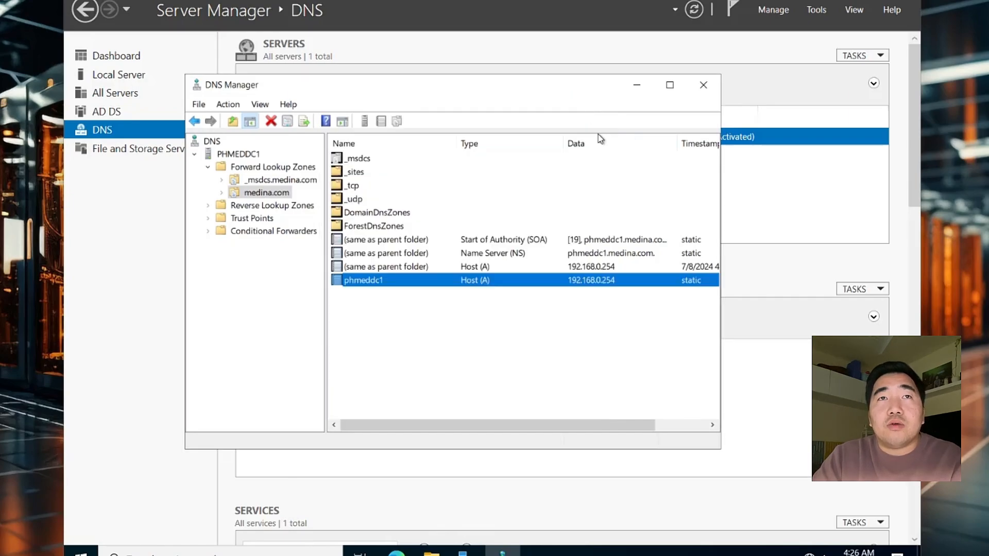
{"action": "left_click", "coordinate": [238, 206]}
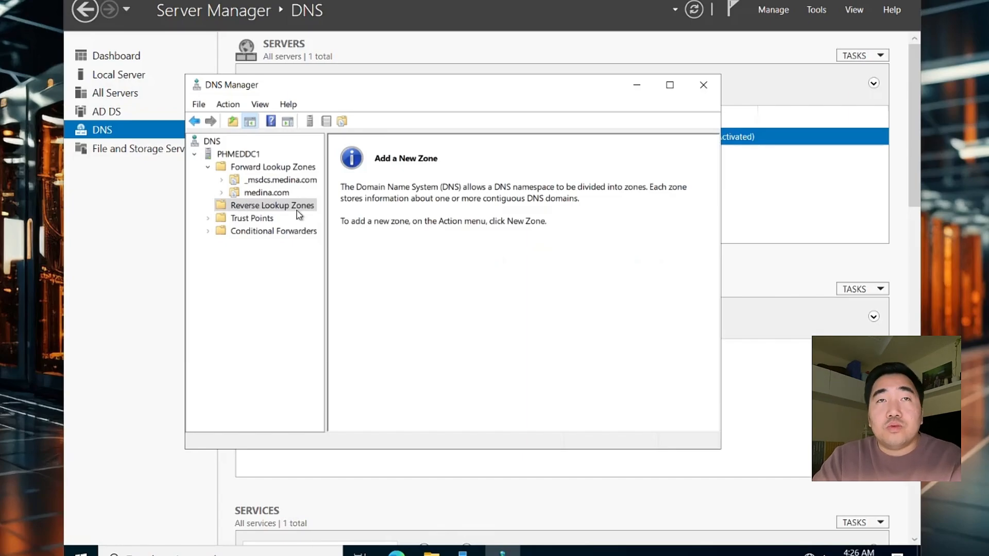
Begin a new AD-integrated primary IPv4 reverse zone with domain-wide replication
{"action": "right_click", "coordinate": [244, 206]}
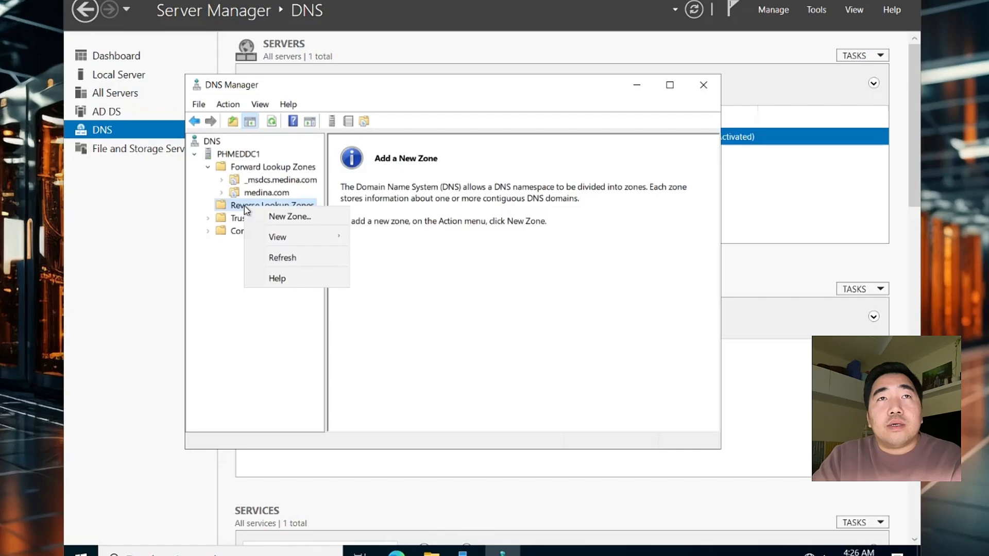
{"action": "left_click", "coordinate": [262, 216]}
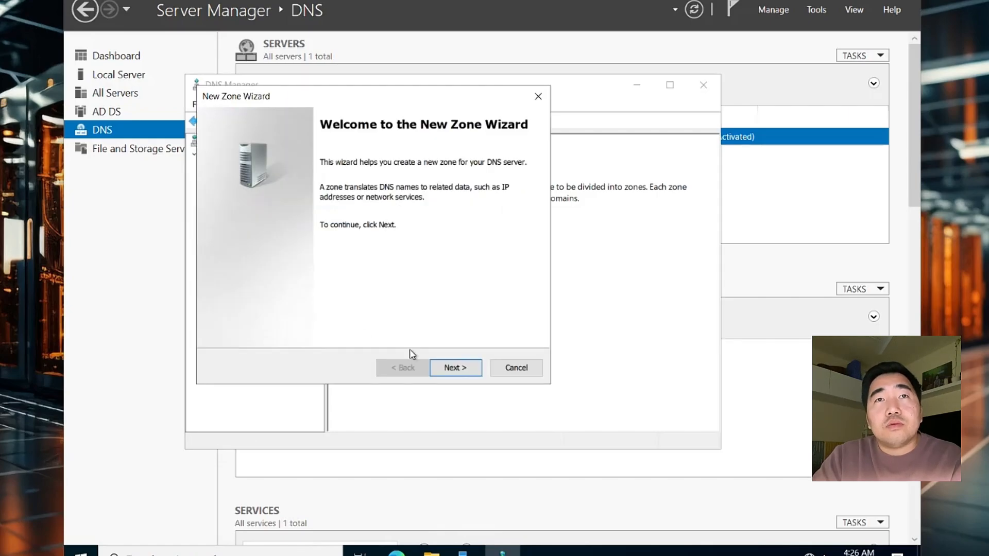
{"action": "left_click", "coordinate": [451, 368]}
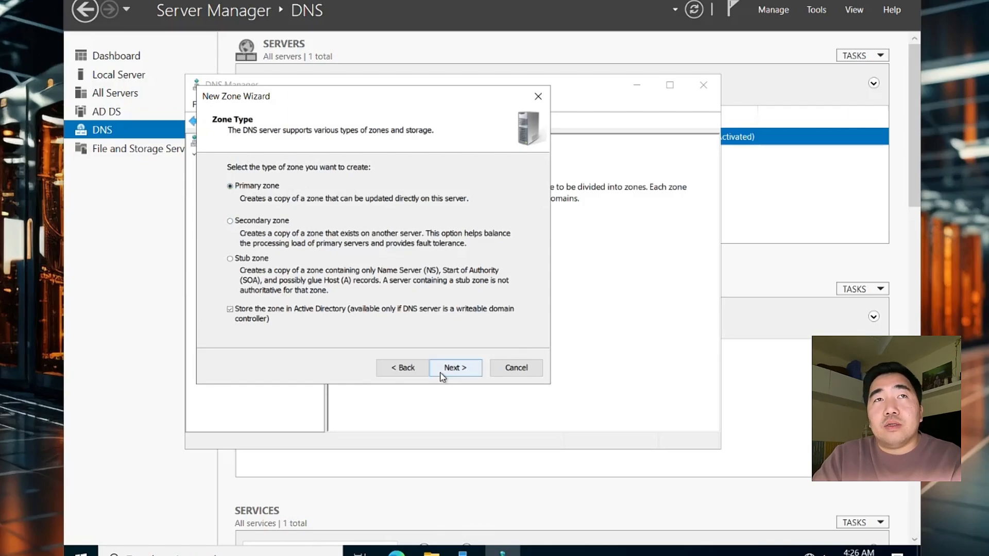
{"action": "left_click", "coordinate": [458, 367]}
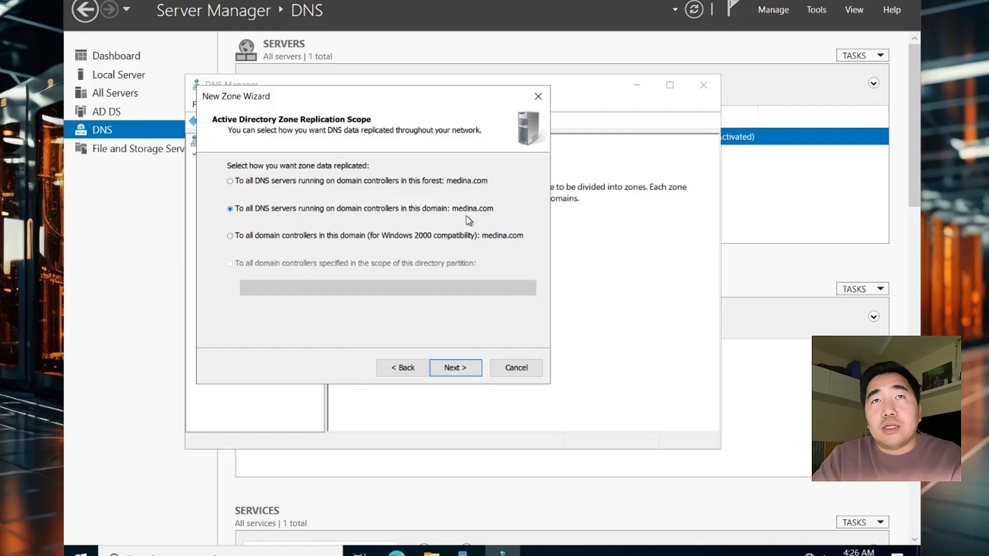
{"action": "left_click", "coordinate": [446, 370]}
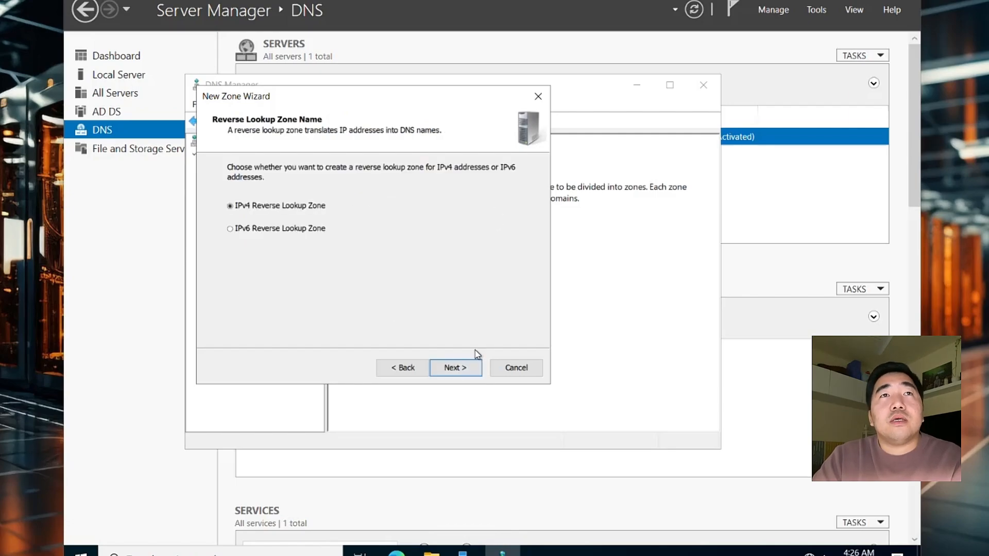
{"action": "left_click", "coordinate": [449, 369]}
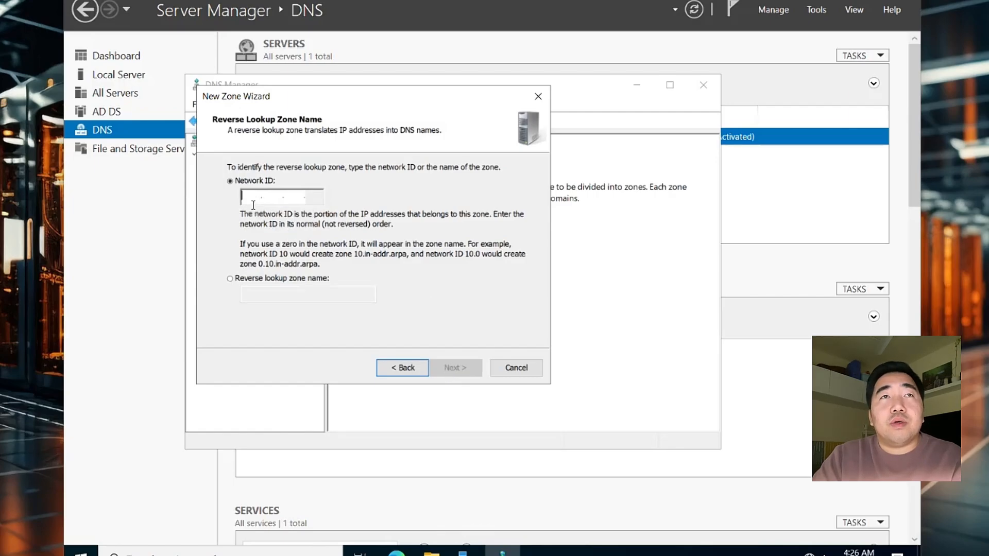
Enter network ID 192.168.0, keep secure-only dynamic updates, and finish the zone
{"action": "type", "text": "19"}
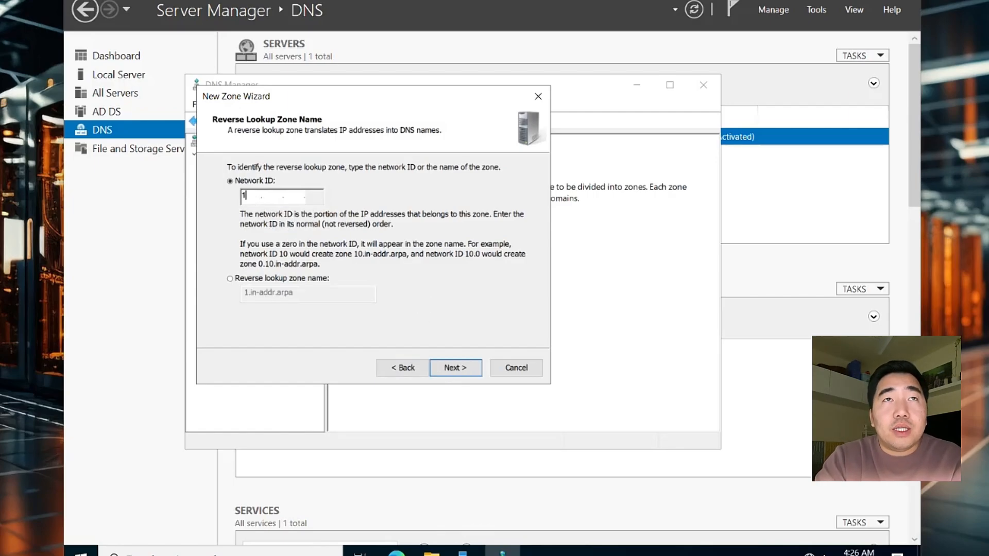
{"action": "type", "text": "2.168."}
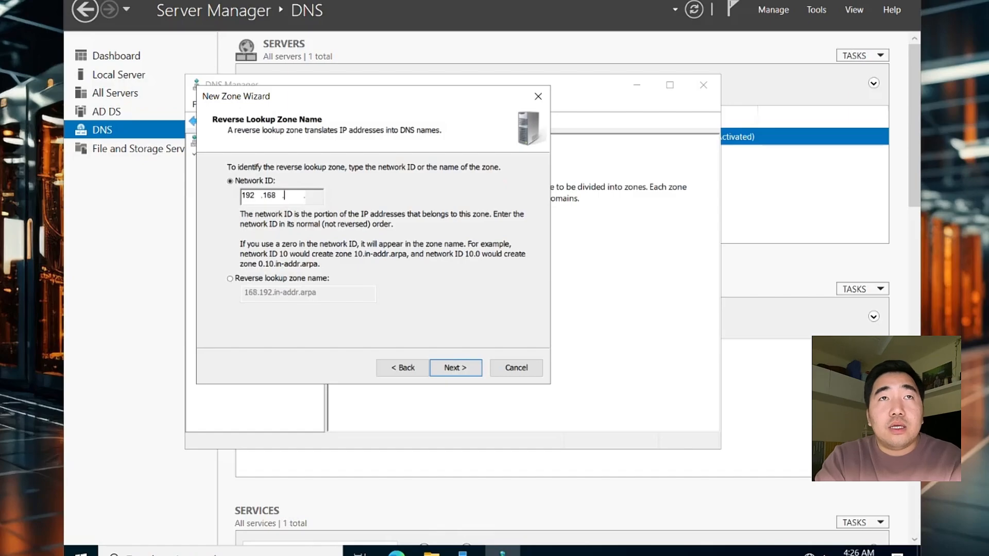
{"action": "type", "text": "0"}
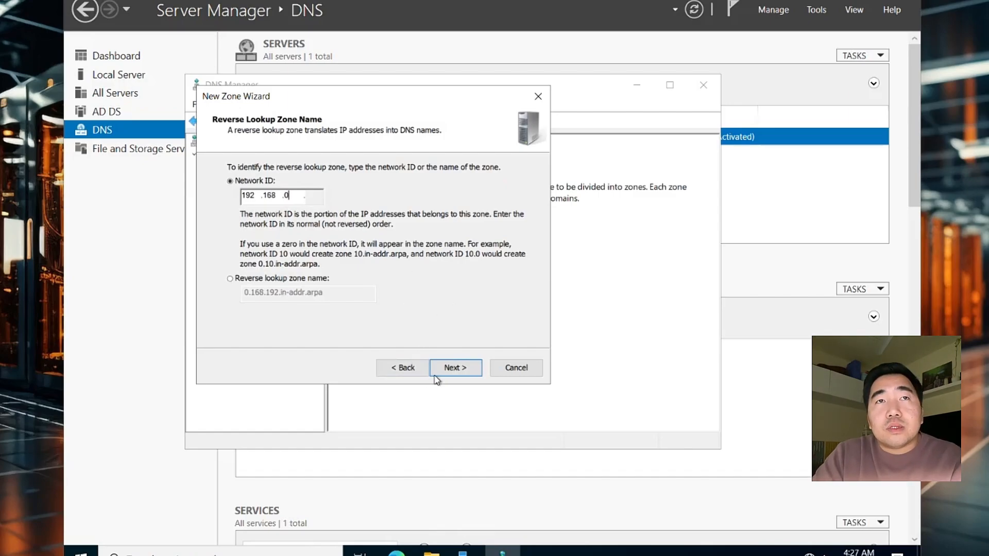
{"action": "left_click", "coordinate": [455, 368]}
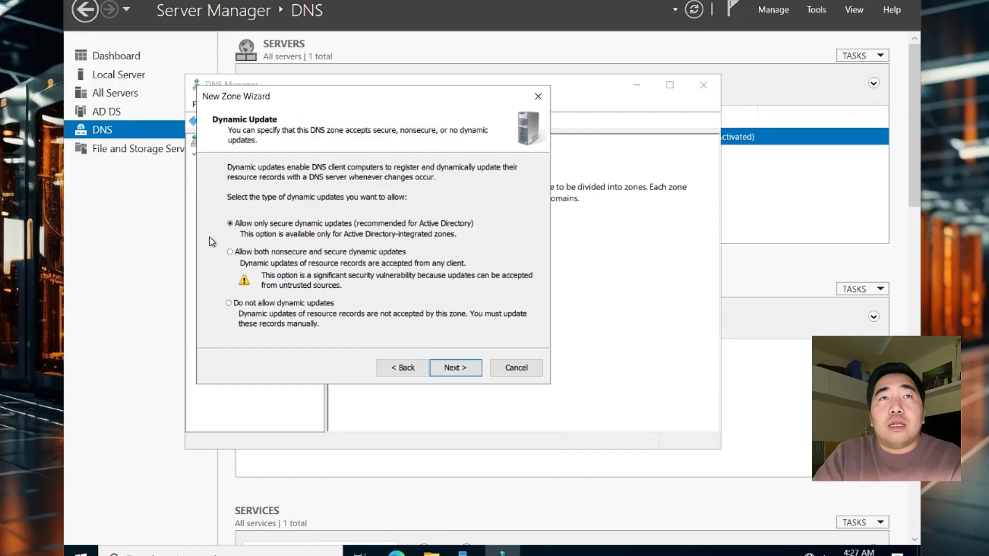
{"action": "left_click", "coordinate": [453, 368]}
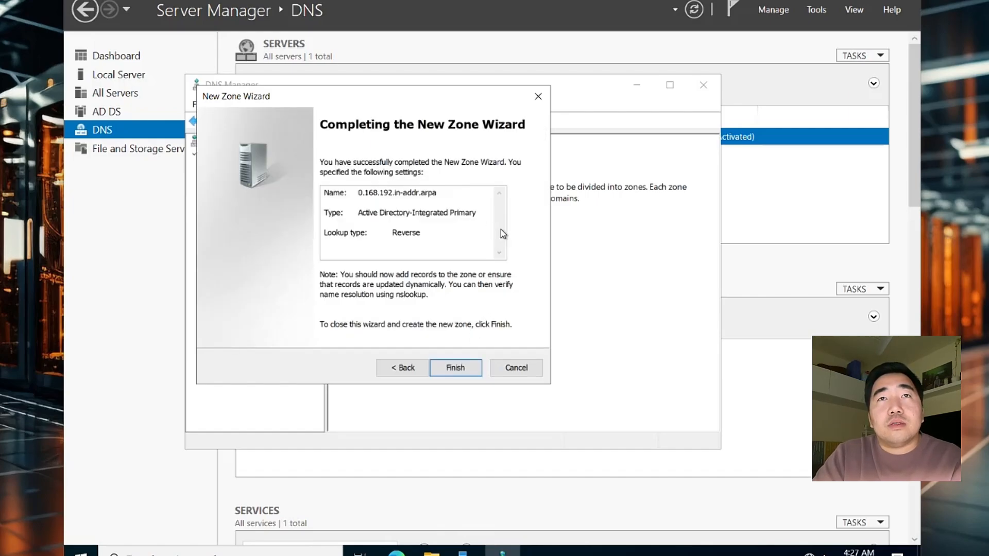
{"action": "double_click", "coordinate": [463, 213]}
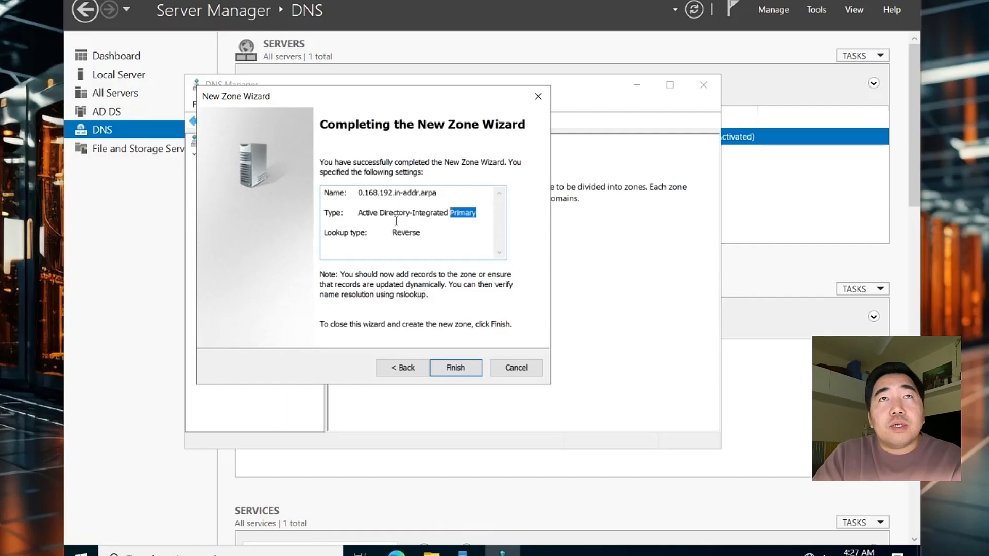
{"action": "left_click_drag", "start_coordinate": [338, 196], "coordinate": [443, 254]}
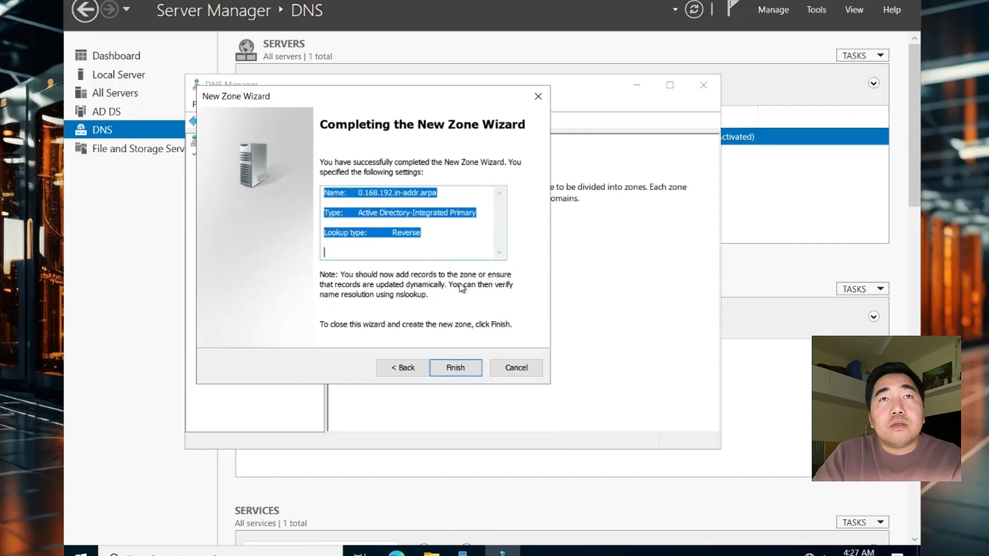
{"action": "left_click", "coordinate": [411, 243]}
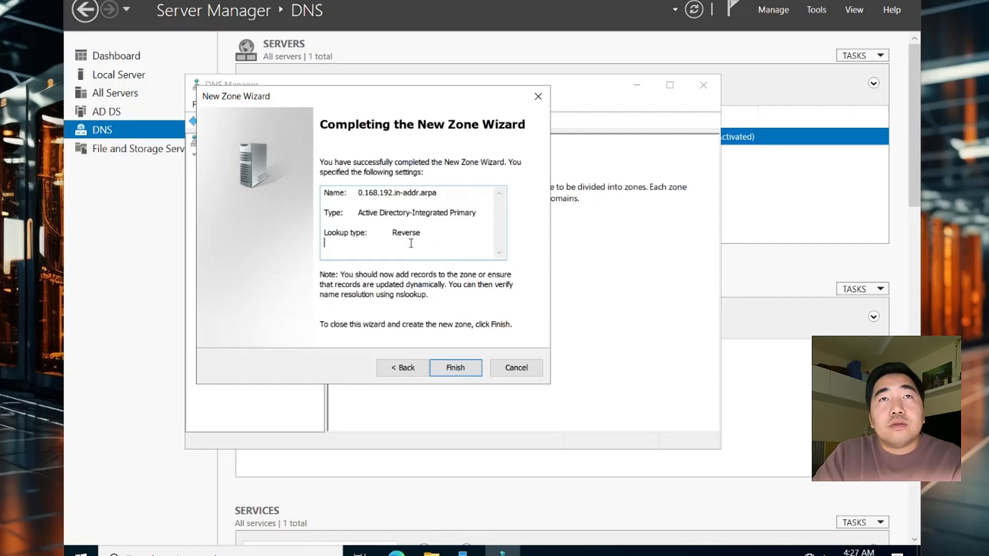
{"action": "left_click", "coordinate": [455, 367]}
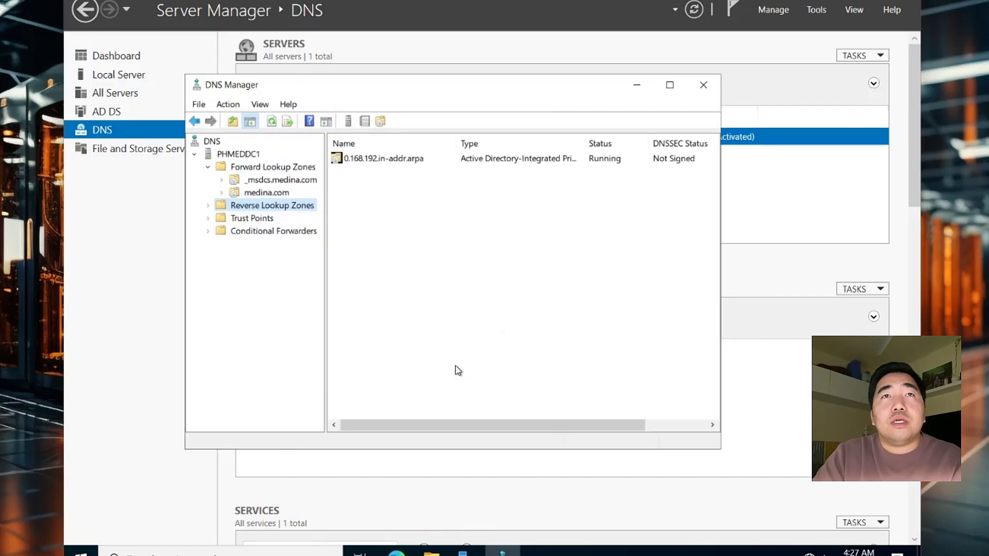
Resolve the reverse zone's name server phmeddc1.medina.com to 192.168.0.254 and apply
{"action": "left_click", "coordinate": [210, 207]}
{"action": "left_click", "coordinate": [264, 220]}
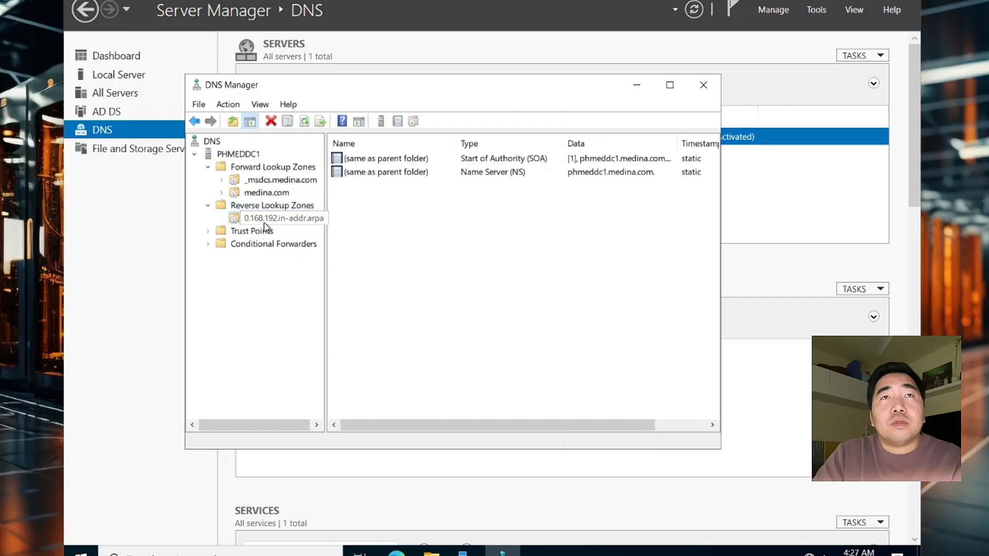
{"action": "double_click", "coordinate": [426, 159]}
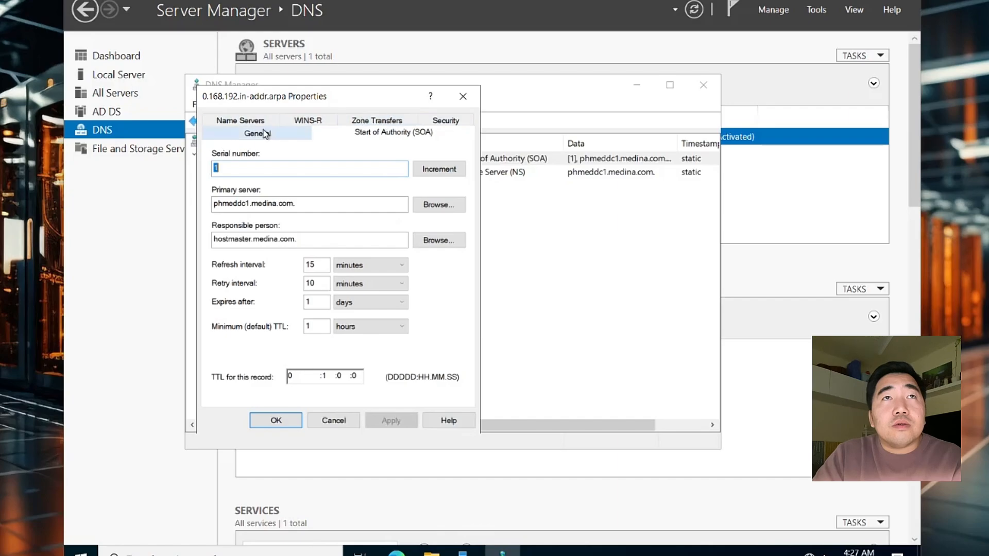
{"action": "left_click", "coordinate": [247, 122]}
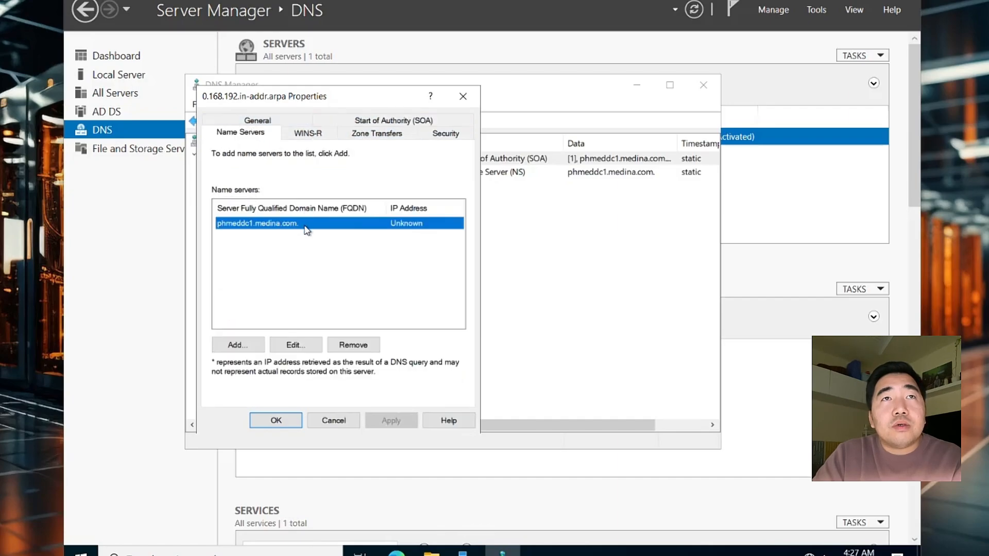
{"action": "left_click", "coordinate": [295, 345]}
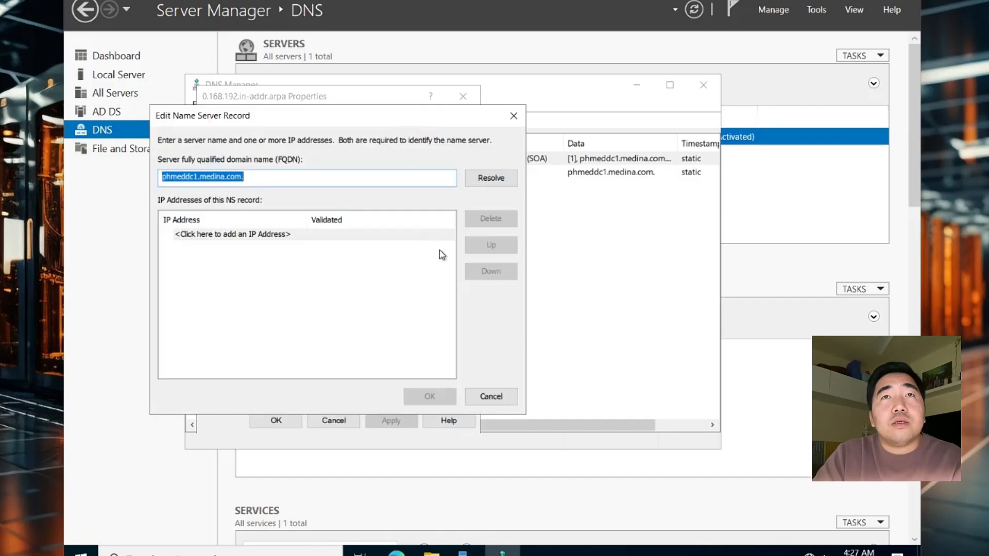
{"action": "left_click", "coordinate": [499, 176]}
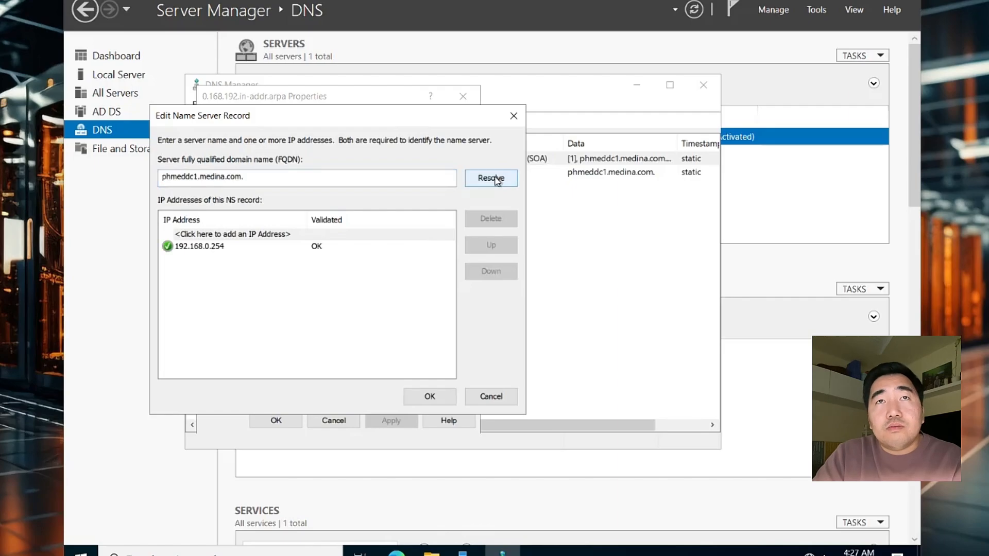
{"action": "left_click", "coordinate": [226, 250]}
{"action": "left_click", "coordinate": [430, 396]}
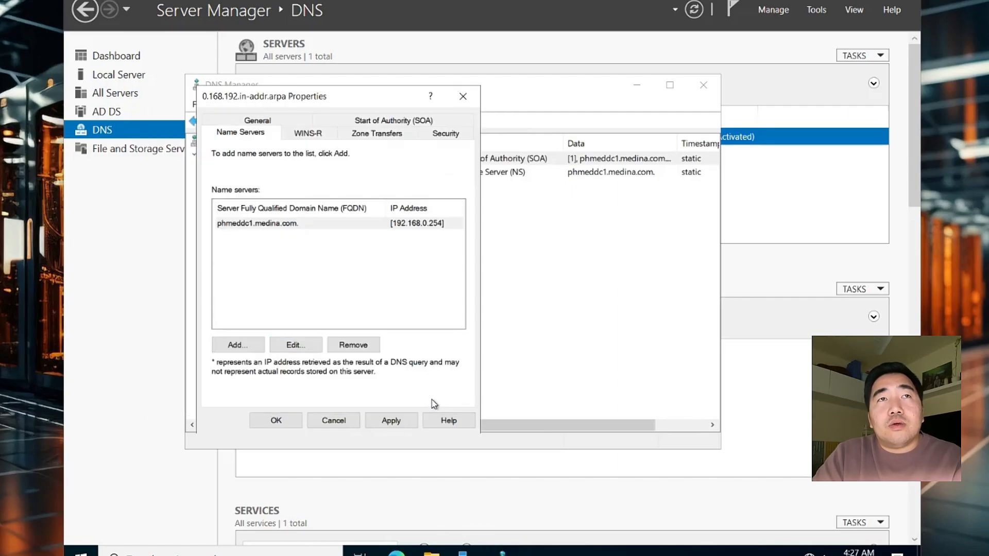
{"action": "left_click", "coordinate": [391, 423]}
{"action": "left_click", "coordinate": [276, 420]}
Recheck the reverse zone's NS record and name server list, then show its records
{"action": "left_click", "coordinate": [458, 174]}
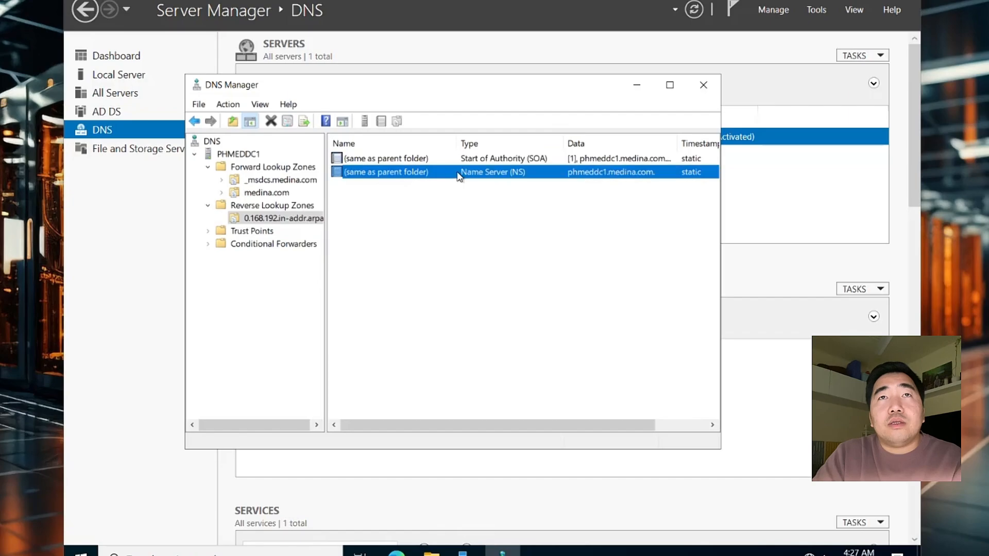
{"action": "right_click", "coordinate": [458, 174]}
{"action": "left_click", "coordinate": [475, 181]}
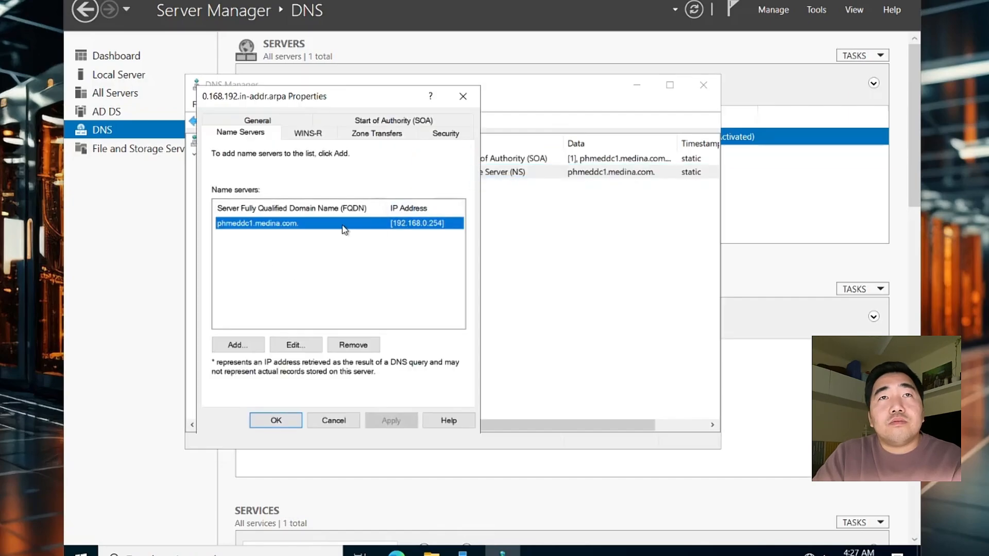
{"action": "left_click", "coordinate": [293, 344]}
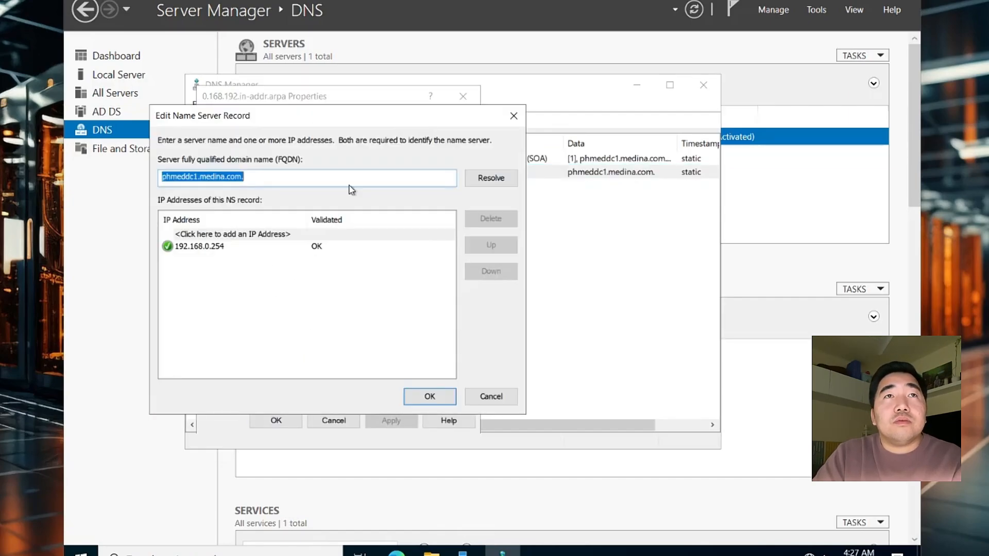
{"action": "left_click", "coordinate": [513, 115]}
{"action": "left_click", "coordinate": [463, 92]}
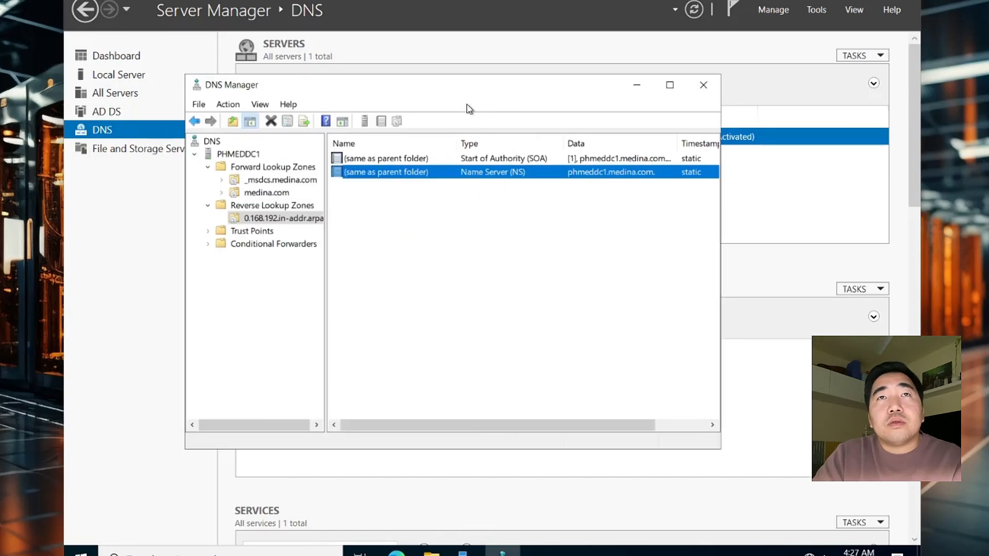
{"action": "left_click", "coordinate": [461, 161]}
{"action": "double_click", "coordinate": [461, 161]}
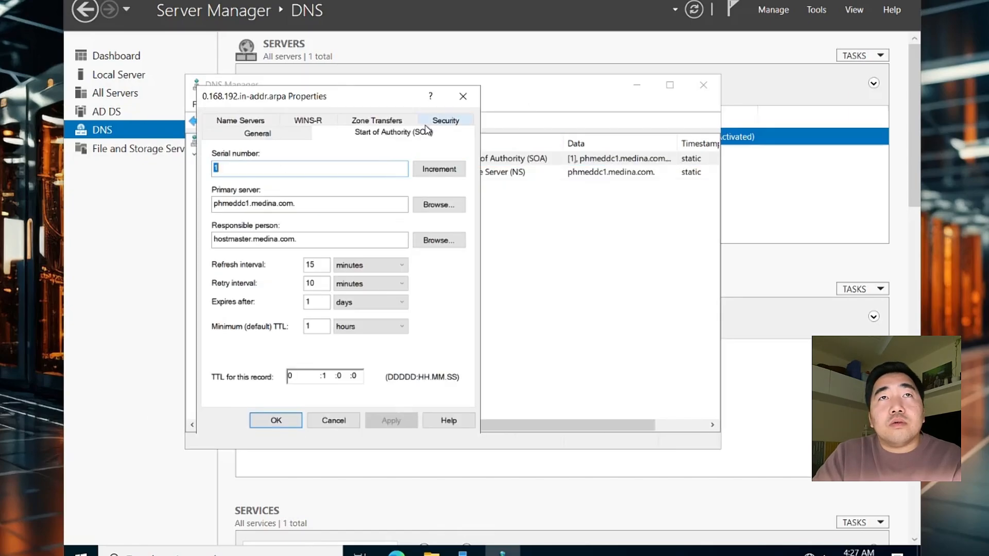
{"action": "left_click", "coordinate": [267, 120]}
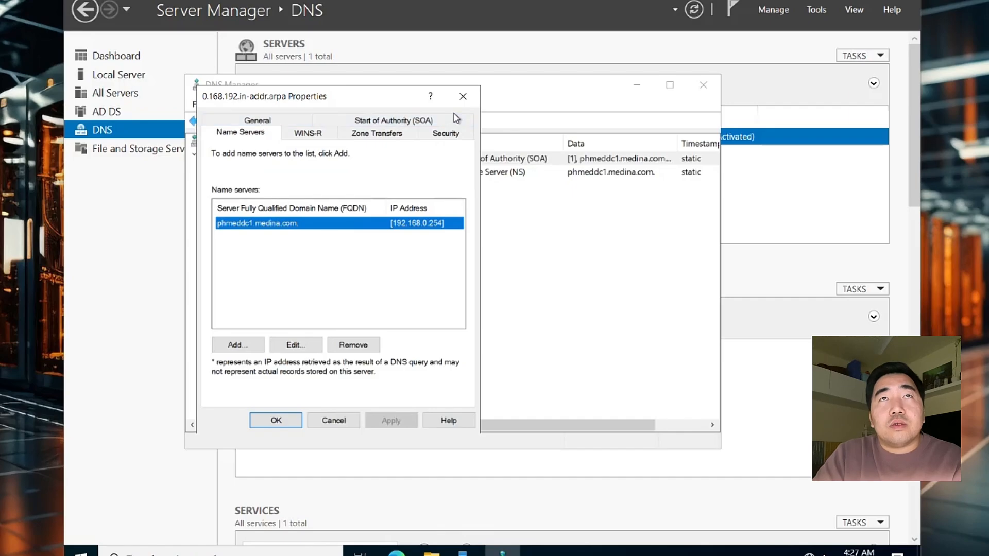
{"action": "left_click", "coordinate": [463, 97]}
{"action": "left_click", "coordinate": [466, 240]}
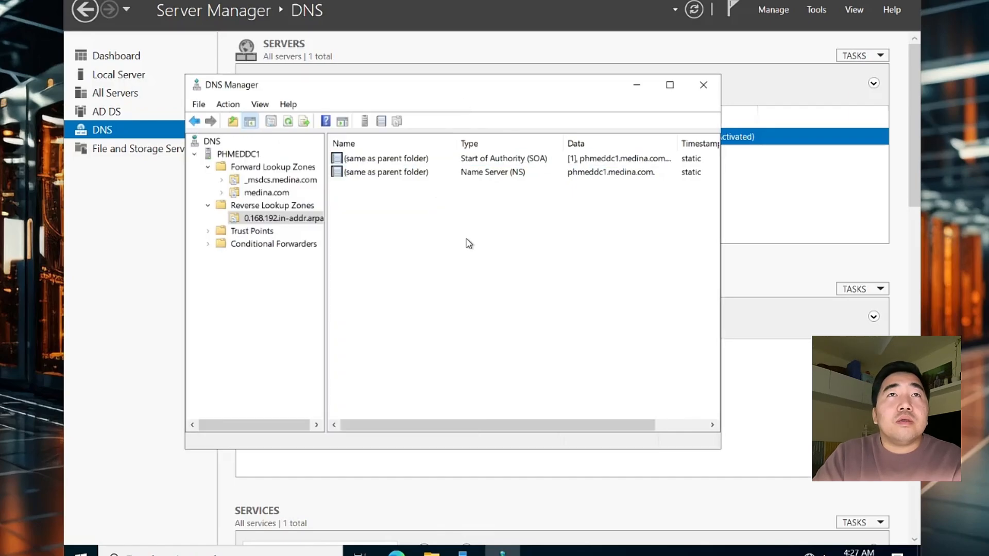
{"action": "left_click", "coordinate": [286, 221]}
Turn on PTR record updating for the phmeddc1 host record in medina.com
{"action": "left_click", "coordinate": [269, 193]}
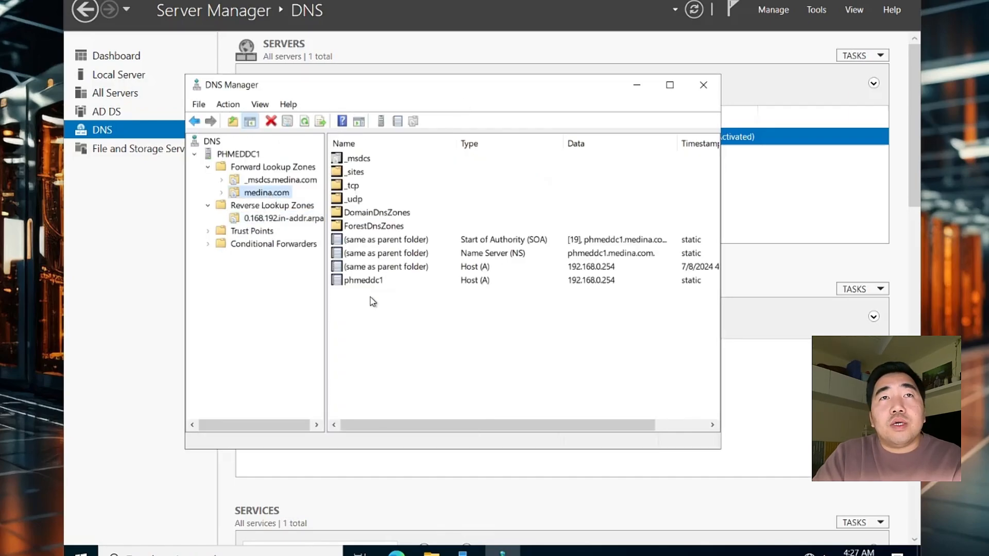
{"action": "left_click", "coordinate": [362, 282]}
{"action": "double_click", "coordinate": [362, 282]}
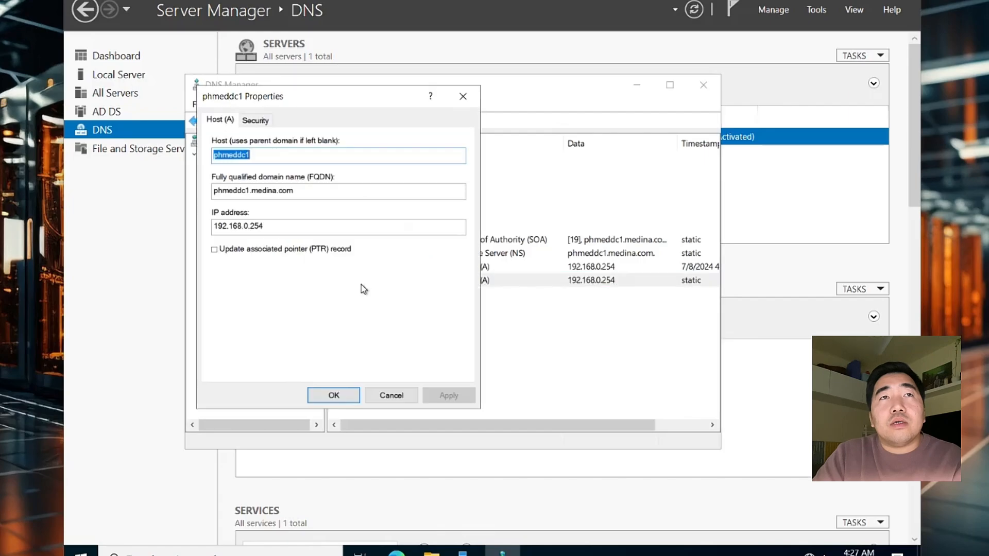
{"action": "left_click", "coordinate": [215, 250]}
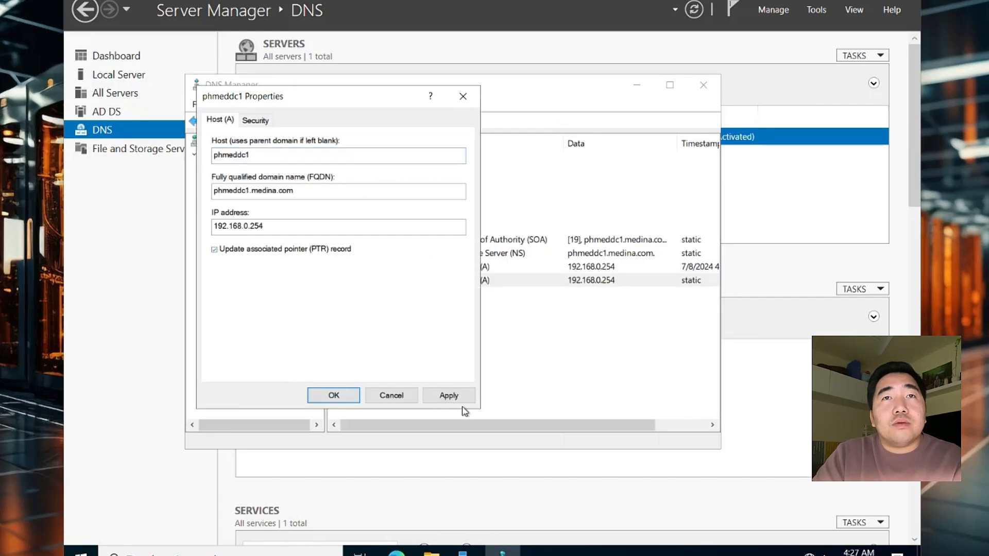
{"action": "left_click", "coordinate": [215, 250]}
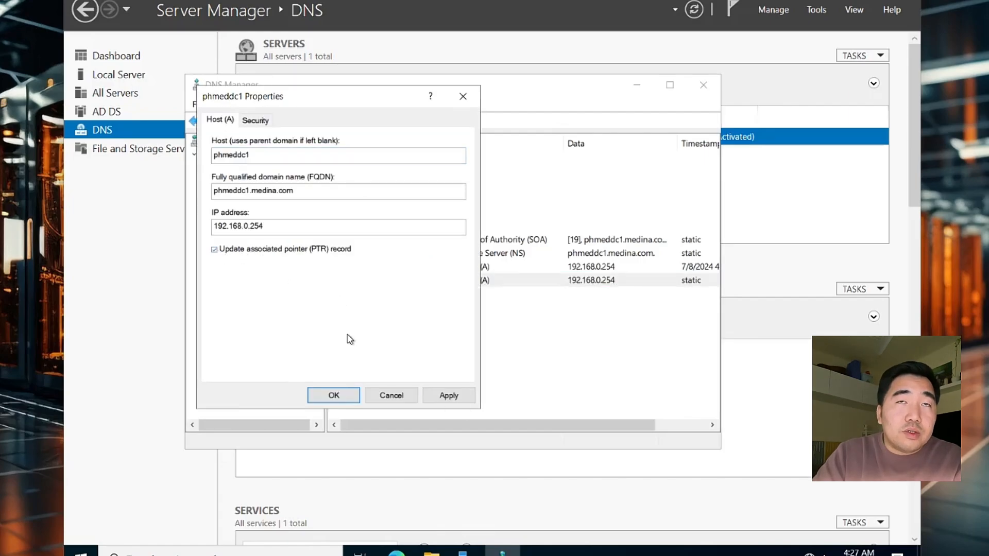
{"action": "left_click", "coordinate": [447, 396]}
{"action": "left_click", "coordinate": [333, 395]}
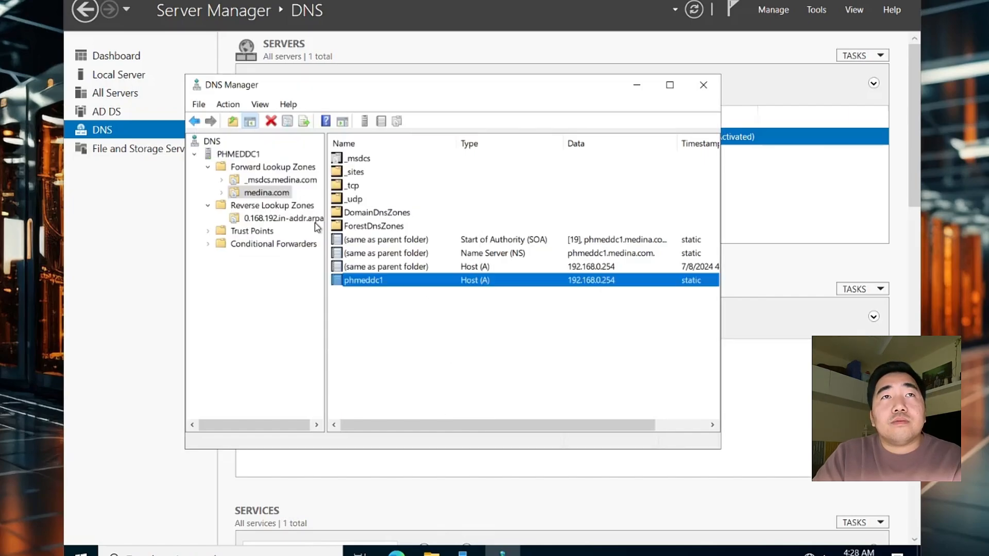
Refresh 0.168.192.in-addr.arpa to show the new PTR record for 192.168.0.254
{"action": "left_click", "coordinate": [265, 218]}
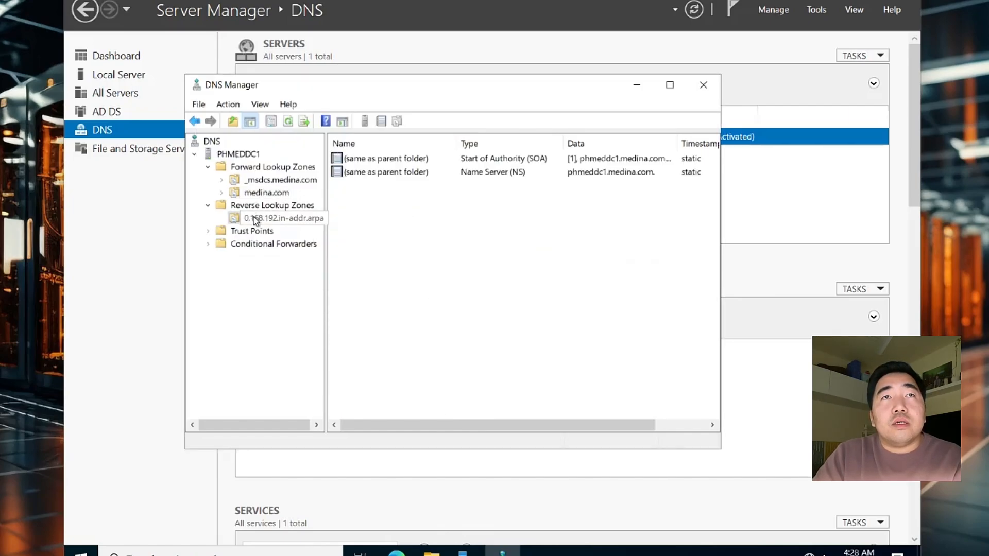
{"action": "left_click", "coordinate": [289, 122]}
{"action": "left_click", "coordinate": [390, 187]}
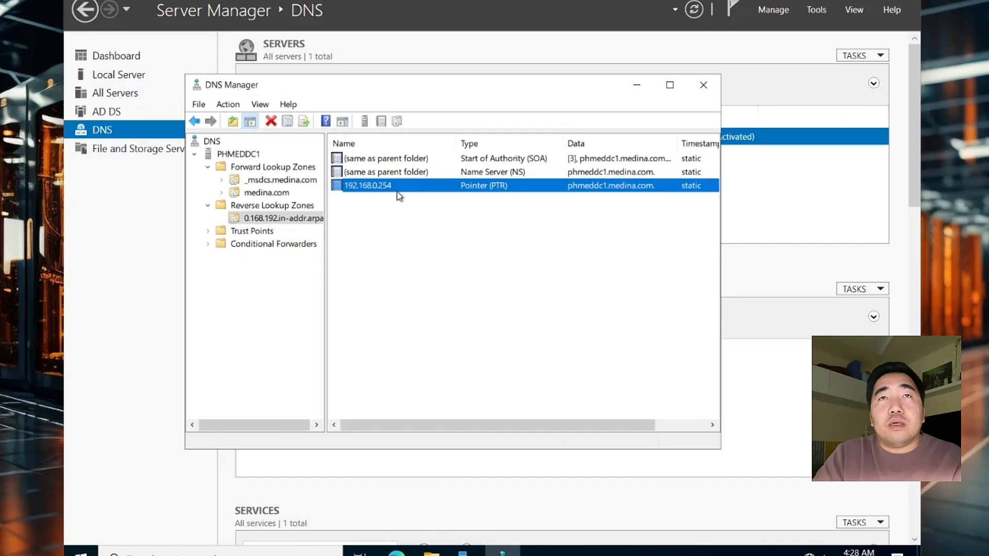
{"action": "left_click", "coordinate": [401, 215]}
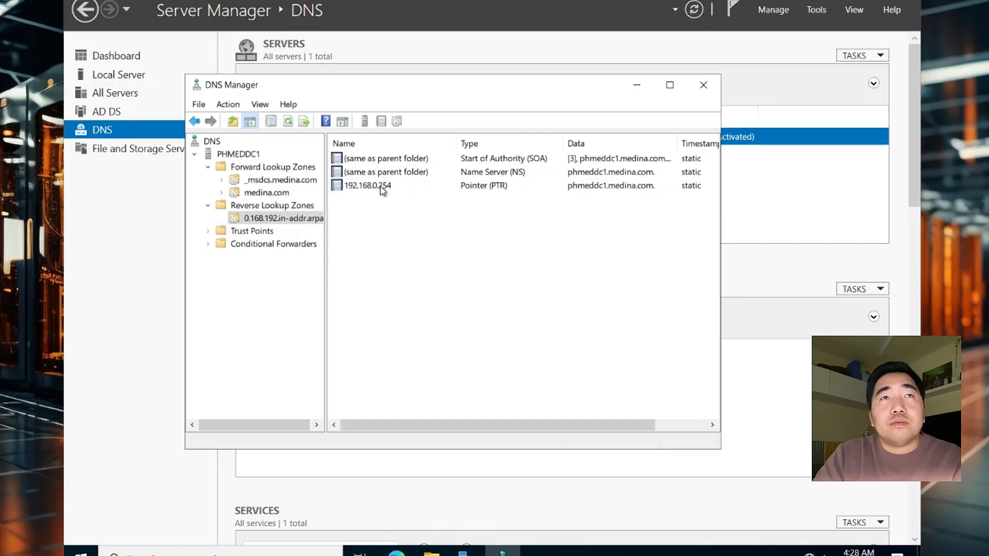
Close DNS Manager, review the AD DS and DNS role pages, and return to the Dashboard
{"action": "left_click", "coordinate": [703, 85]}
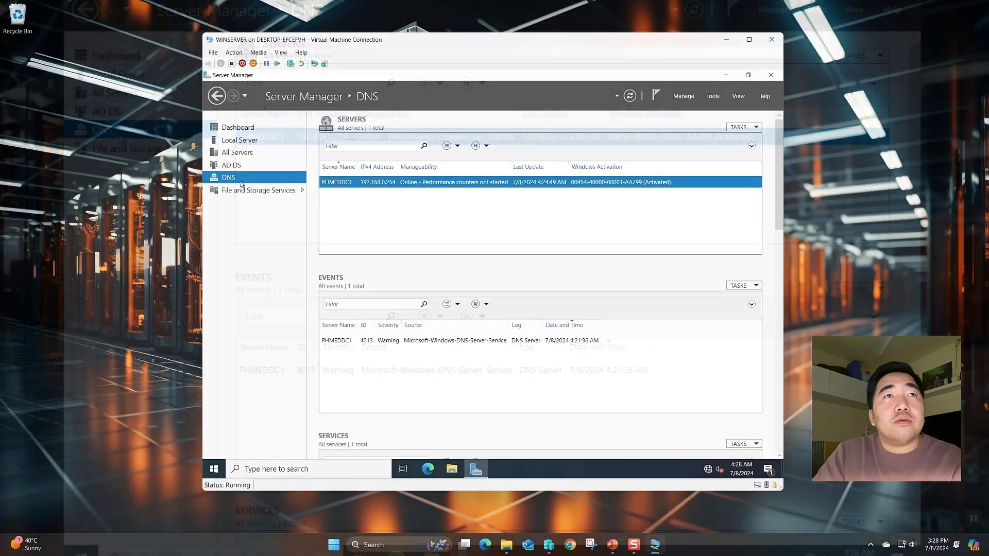
{"action": "left_click", "coordinate": [107, 112]}
{"action": "left_click", "coordinate": [230, 178]}
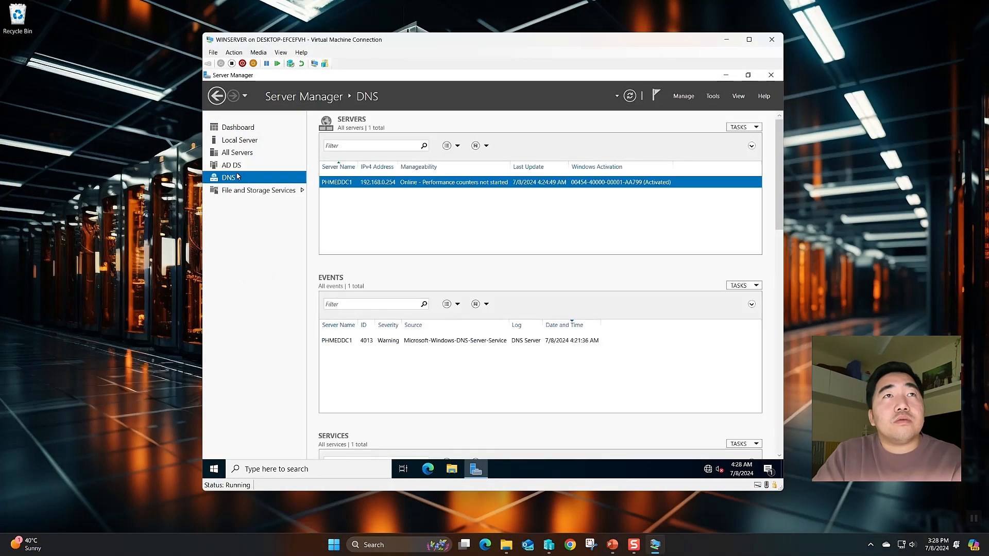
{"action": "left_click", "coordinate": [238, 166]}
{"action": "left_click", "coordinate": [237, 178]}
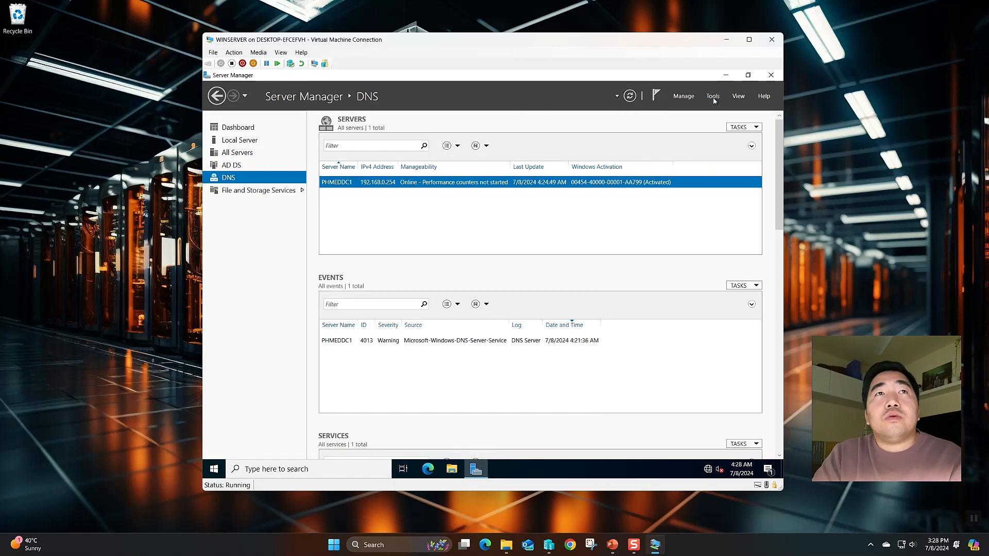
{"action": "left_click", "coordinate": [232, 129]}
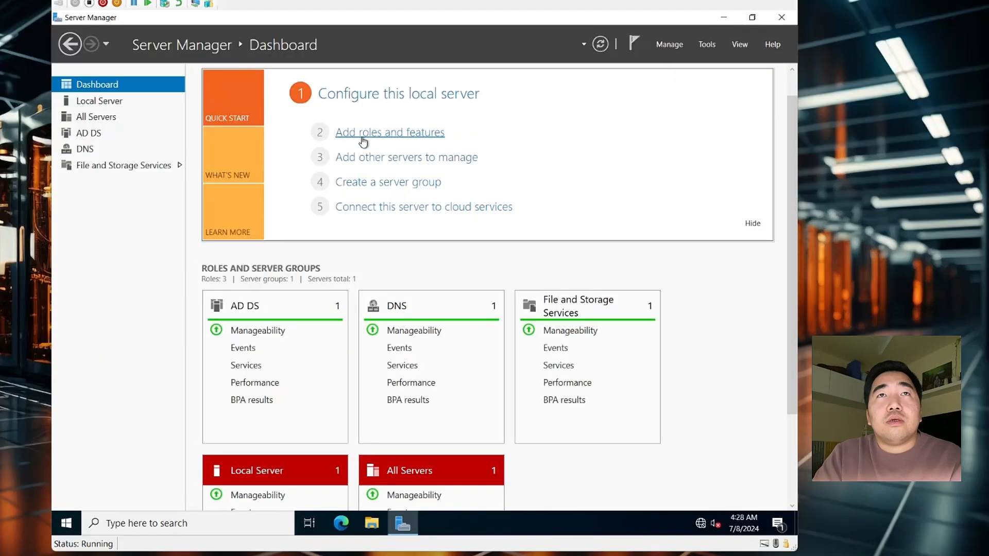
Add the DHCP Server role with its management tools to PHMEDDC1 and install it
{"action": "left_click", "coordinate": [446, 165]}
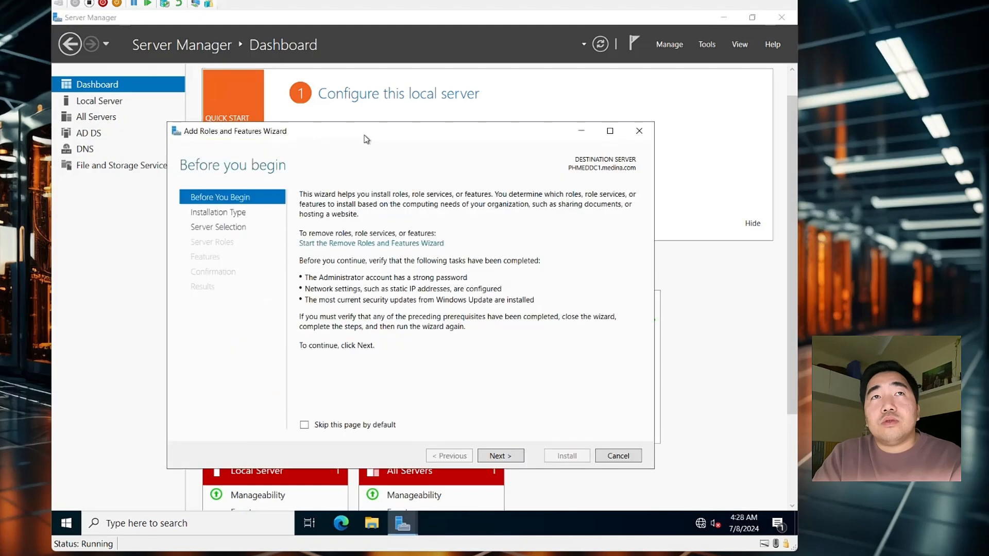
{"action": "left_click", "coordinate": [506, 458]}
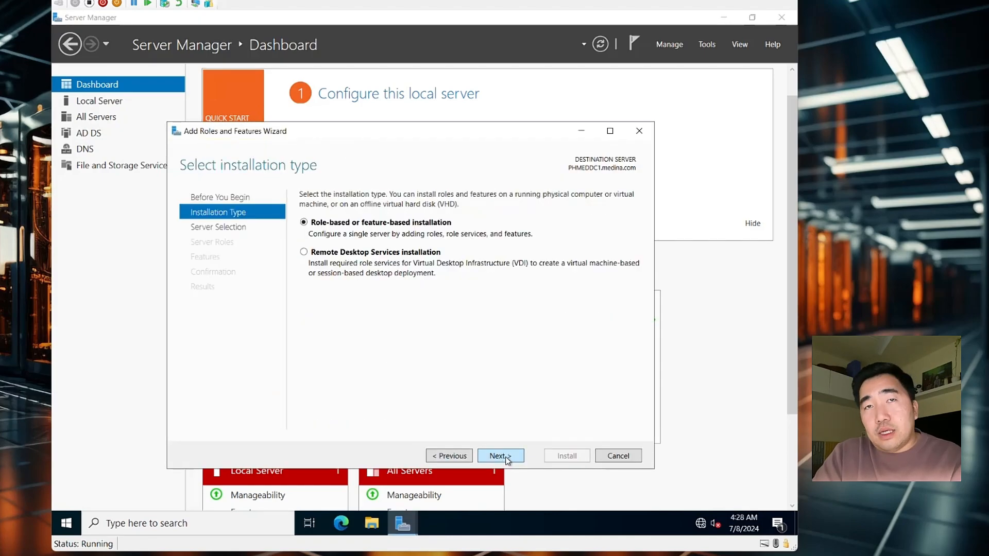
{"action": "left_click", "coordinate": [506, 457]}
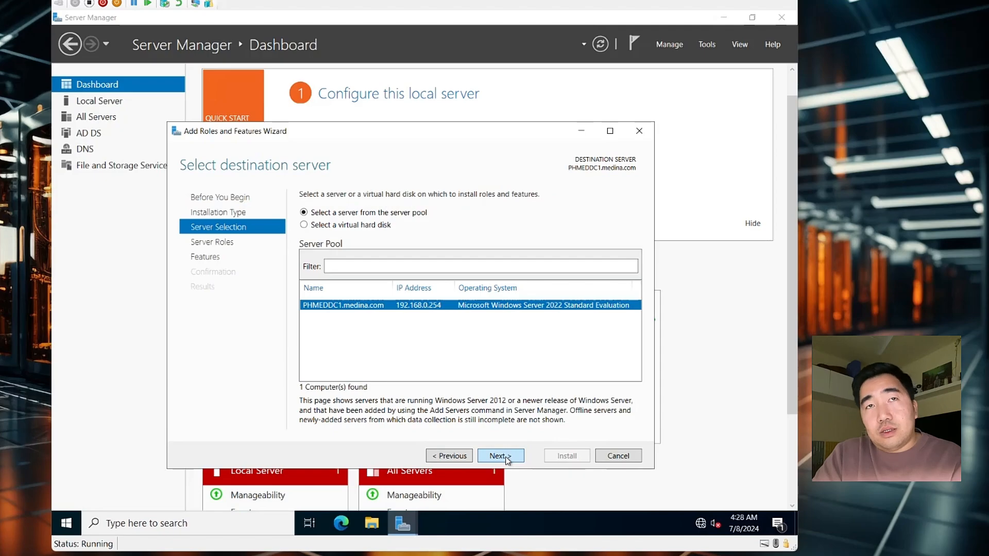
{"action": "left_click", "coordinate": [498, 456]}
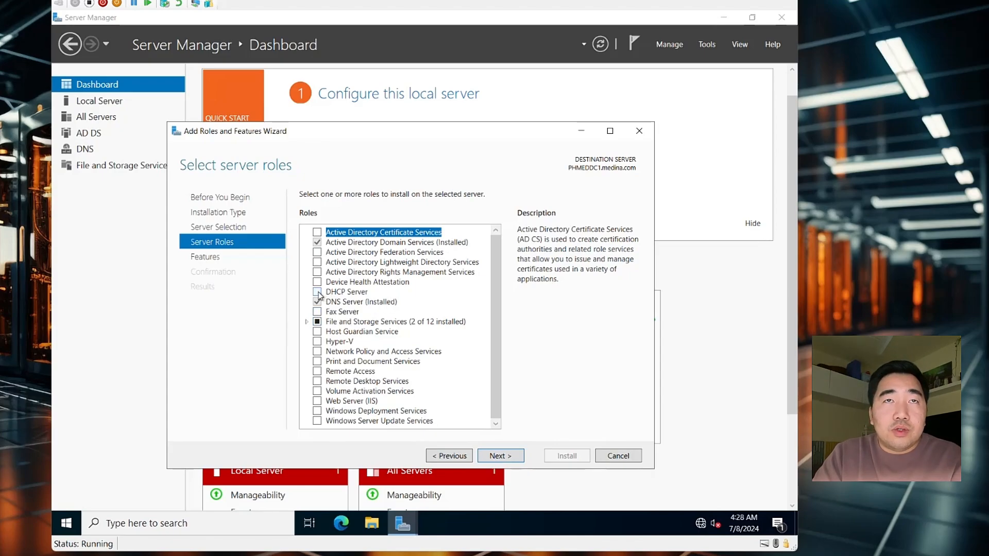
{"action": "left_click", "coordinate": [317, 292]}
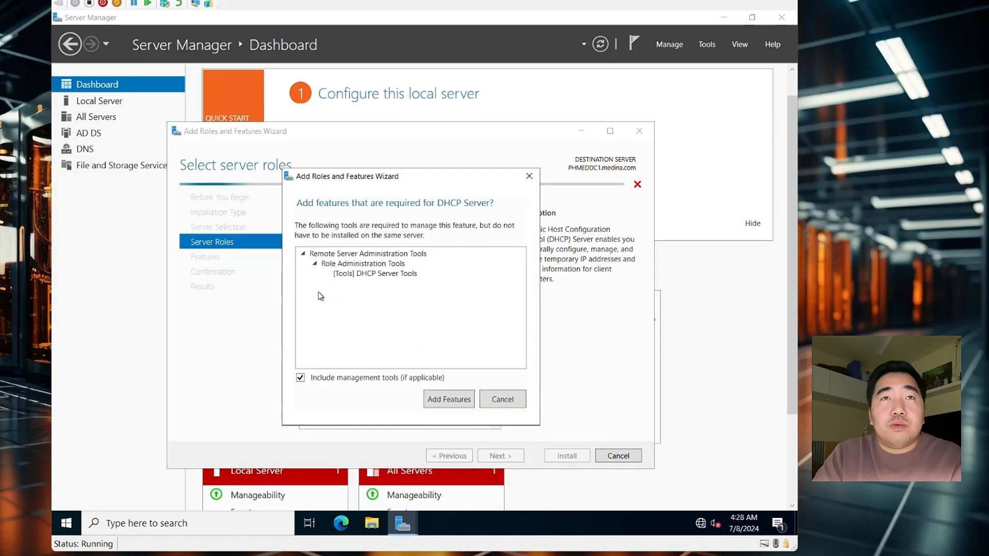
{"action": "left_click", "coordinate": [460, 405]}
{"action": "left_click", "coordinate": [498, 457]}
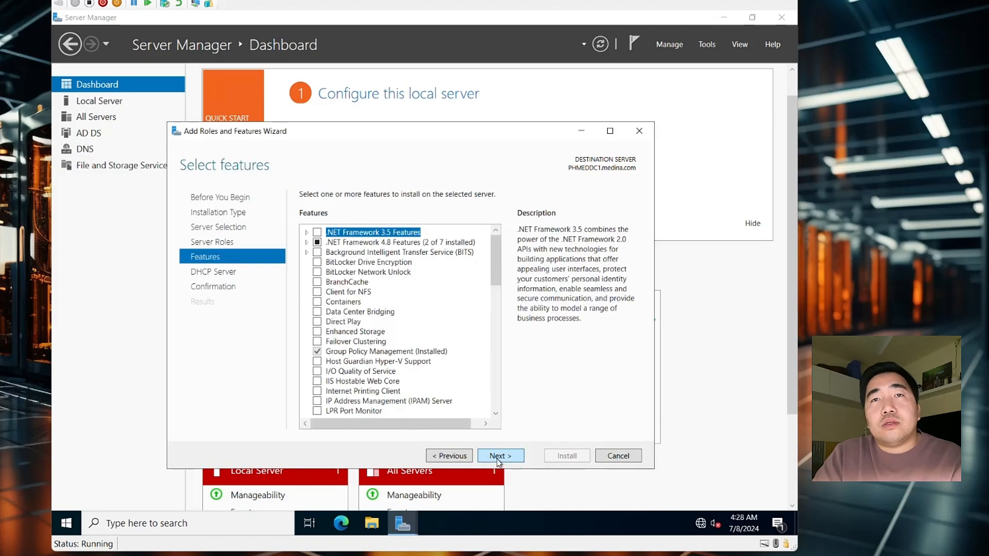
{"action": "left_click", "coordinate": [498, 460]}
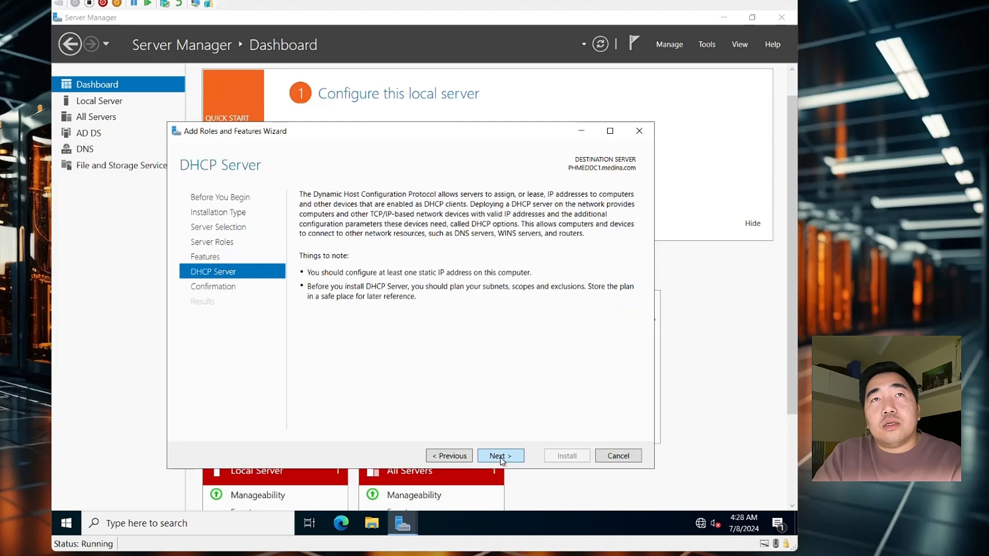
{"action": "left_click", "coordinate": [501, 458]}
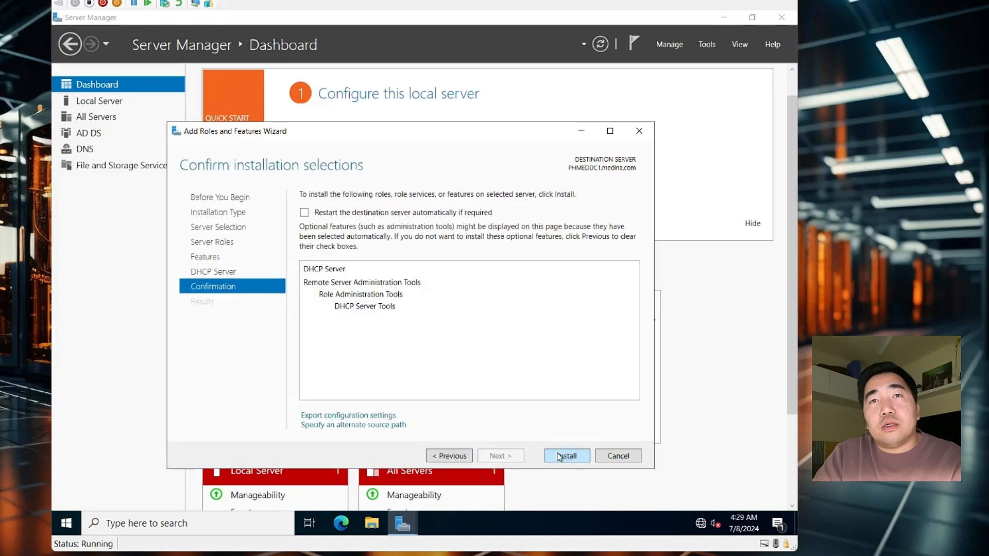
{"action": "left_click", "coordinate": [559, 458]}
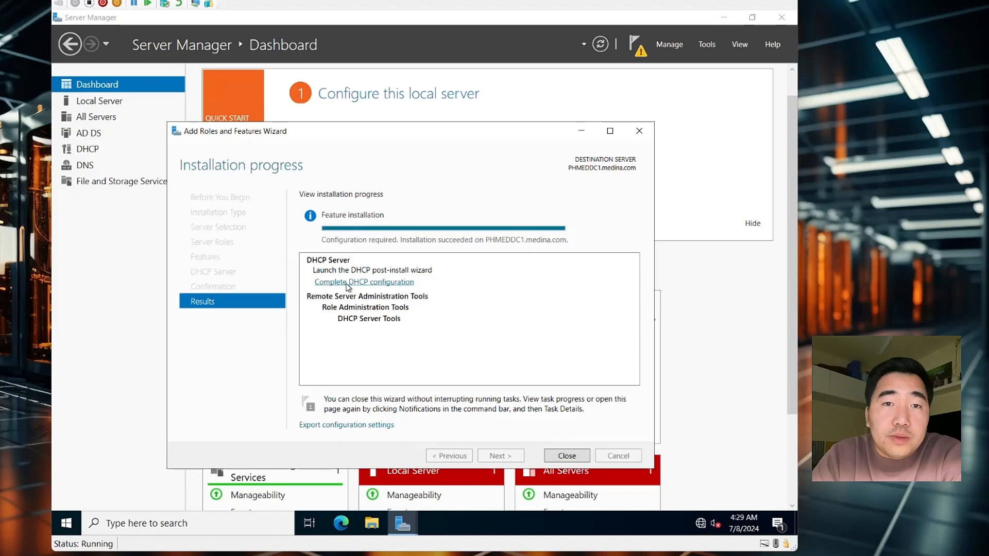
Complete DHCP configuration, creating the security groups and authorizing the server in AD DS
{"action": "left_click", "coordinate": [348, 282]}
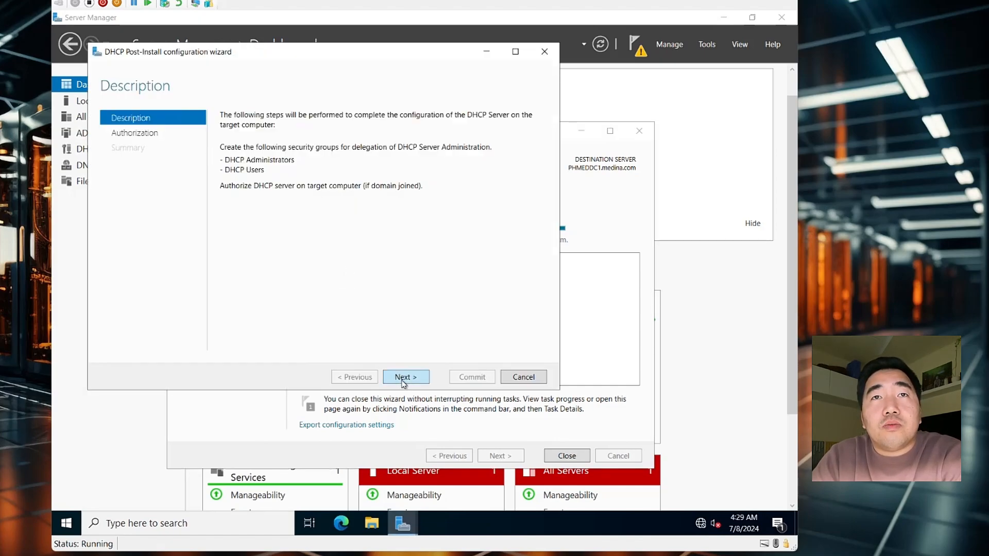
{"action": "left_click", "coordinate": [402, 381]}
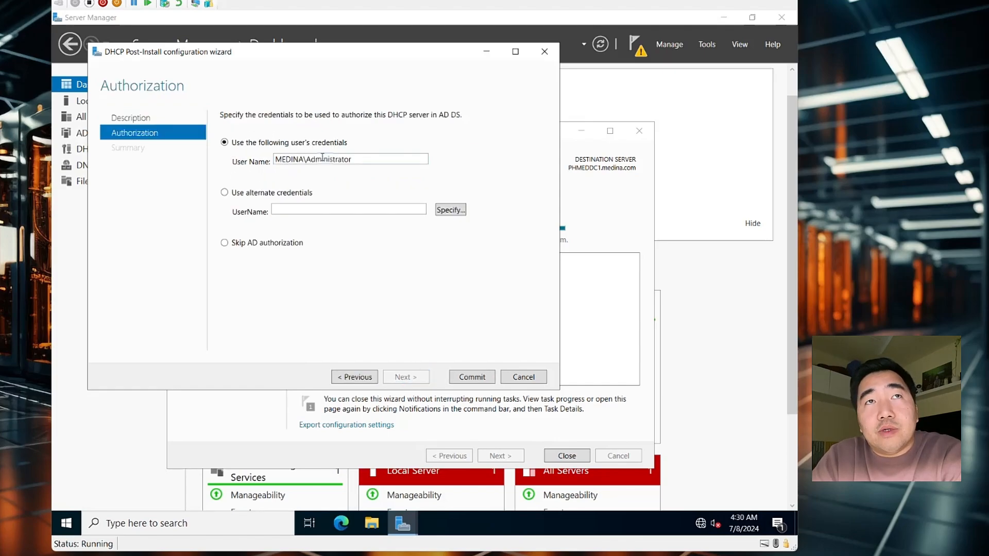
{"action": "left_click", "coordinate": [471, 376]}
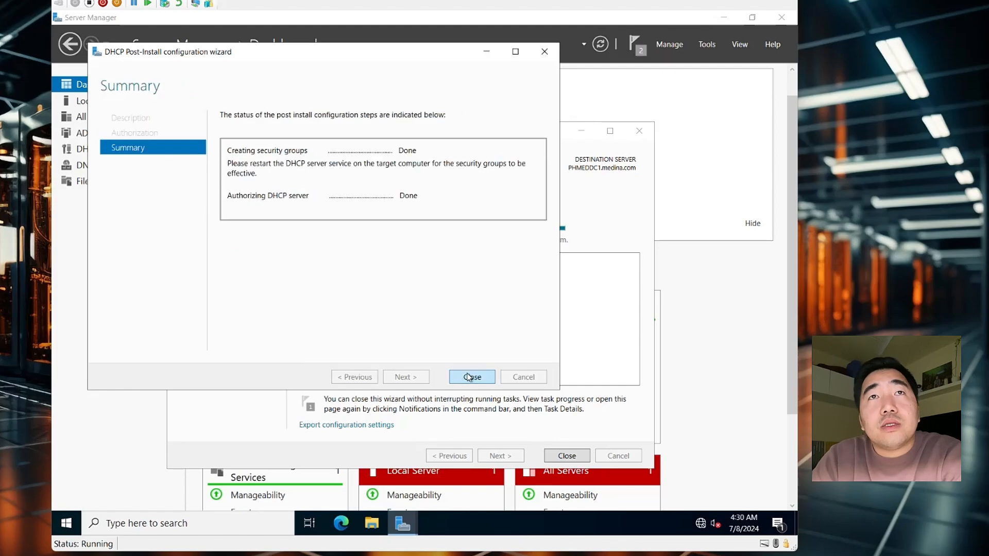
{"action": "left_click", "coordinate": [471, 377]}
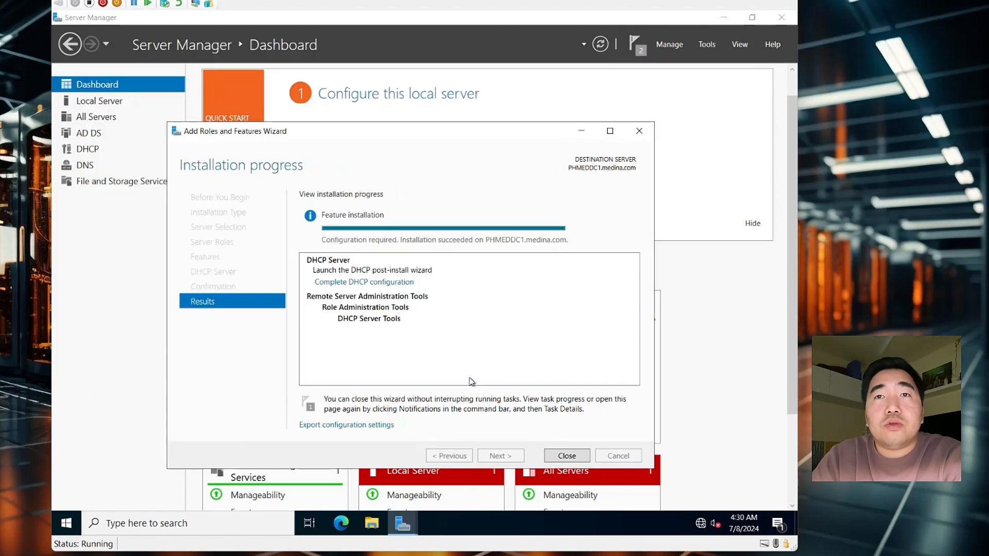
{"action": "left_click", "coordinate": [566, 455]}
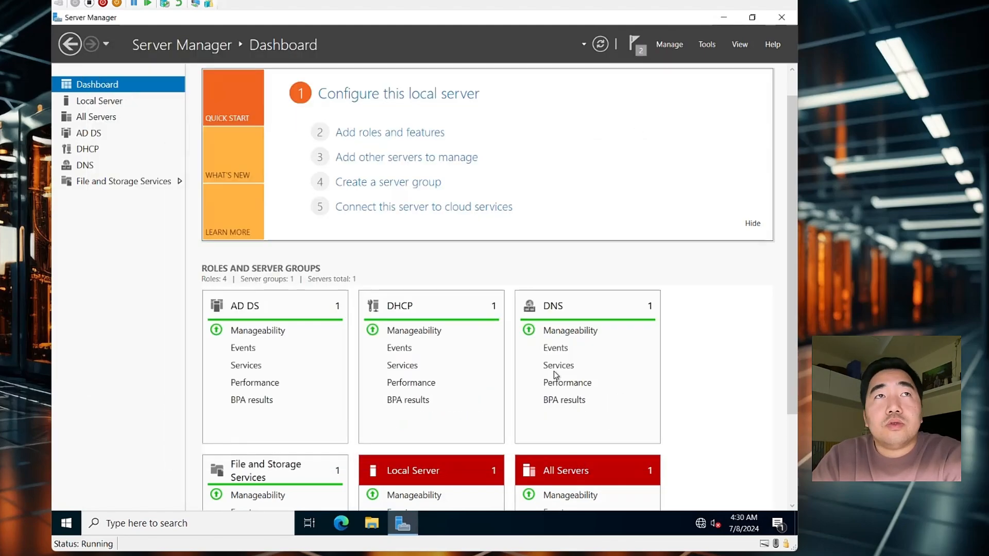
Check the DHCP role page showing PHMEDDC1 online at 192.168.0.254, then bring up the Tools list
{"action": "left_click", "coordinate": [108, 152]}
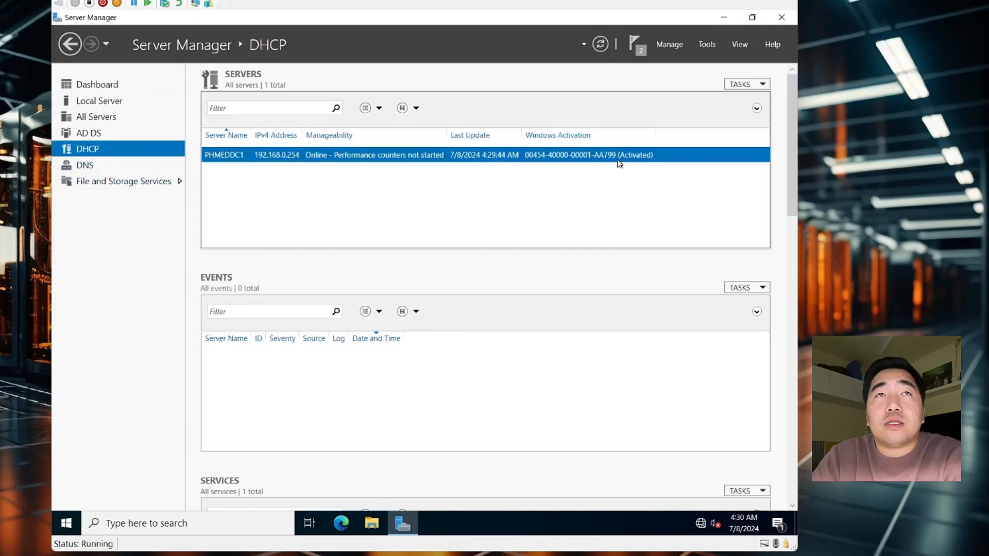
{"action": "left_click", "coordinate": [85, 164]}
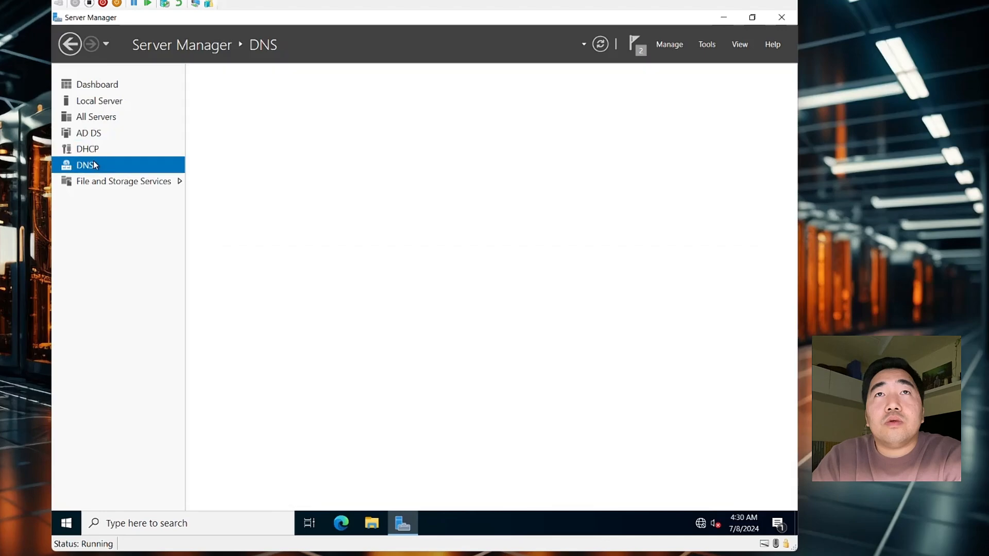
{"action": "left_click", "coordinate": [98, 151]}
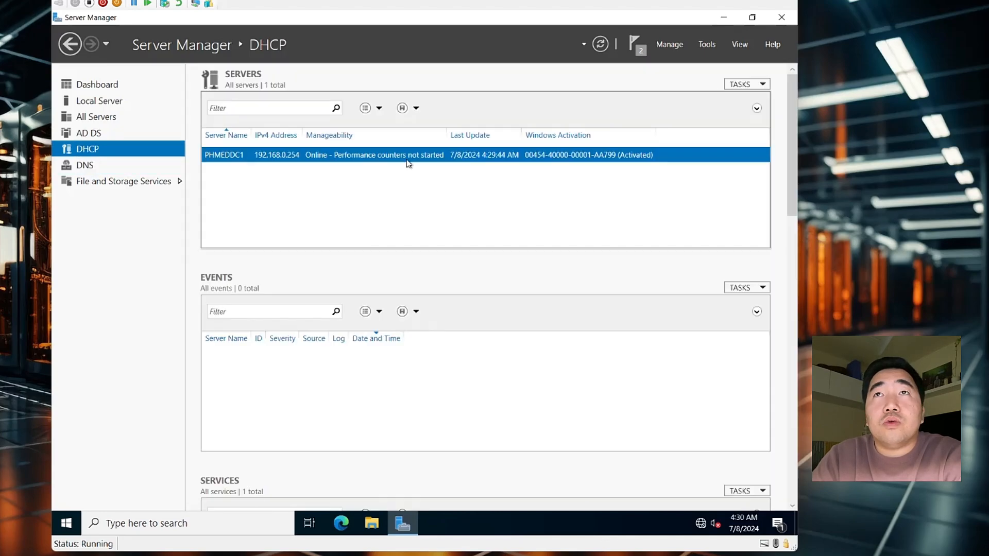
{"action": "left_click", "coordinate": [707, 44]}
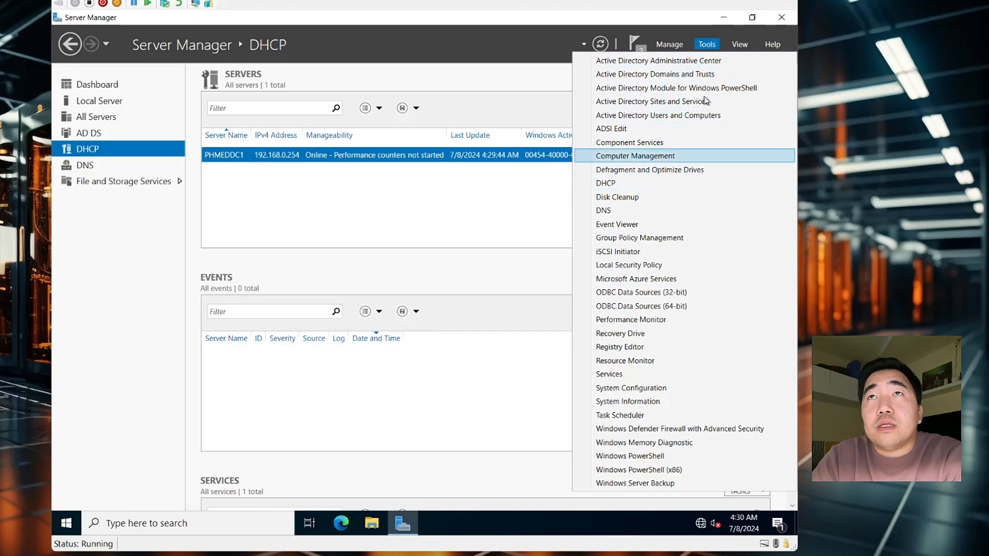
{"action": "left_click", "coordinate": [706, 44]}
{"action": "left_click", "coordinate": [706, 44]}
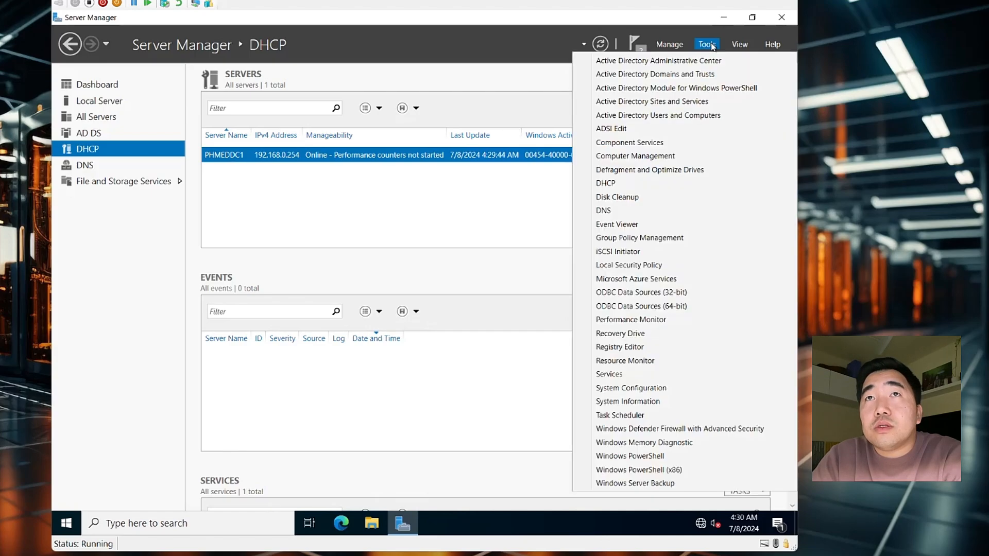
Launch the DHCP console, then reposition and enlarge its window
{"action": "left_click", "coordinate": [607, 185]}
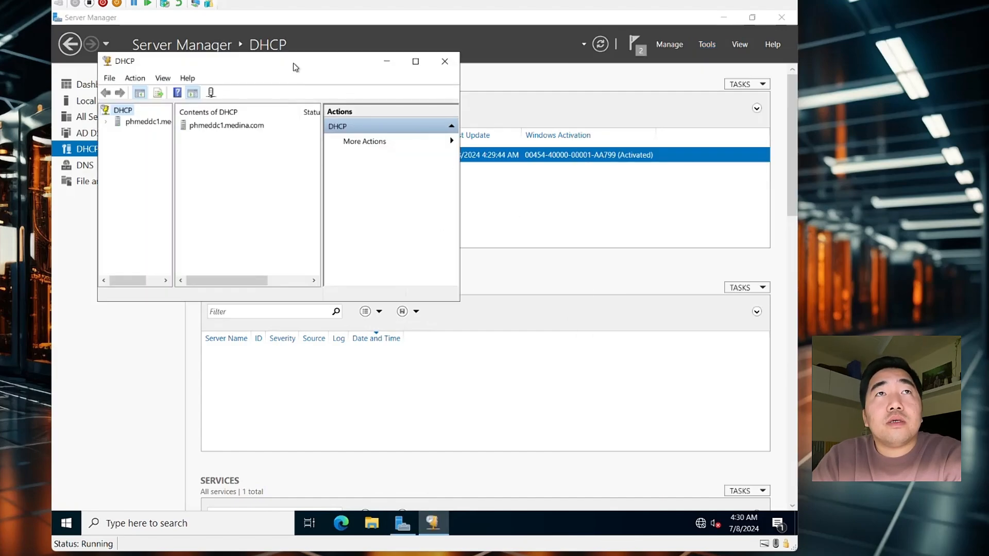
{"action": "left_click_drag", "start_coordinate": [292, 63], "coordinate": [403, 179]}
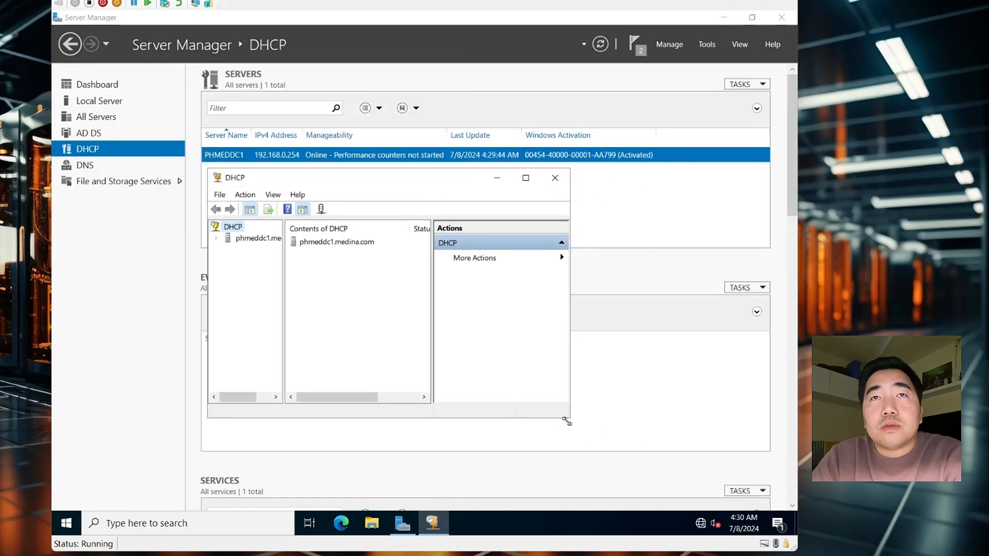
{"action": "left_click_drag", "start_coordinate": [566, 422], "coordinate": [689, 495]}
{"action": "left_click_drag", "start_coordinate": [381, 174], "coordinate": [356, 102]}
Expand phmeddc1.medina.com and IPv4, widen the tree, and review Server Options, Policies and Filters
{"action": "double_click", "coordinate": [223, 170]}
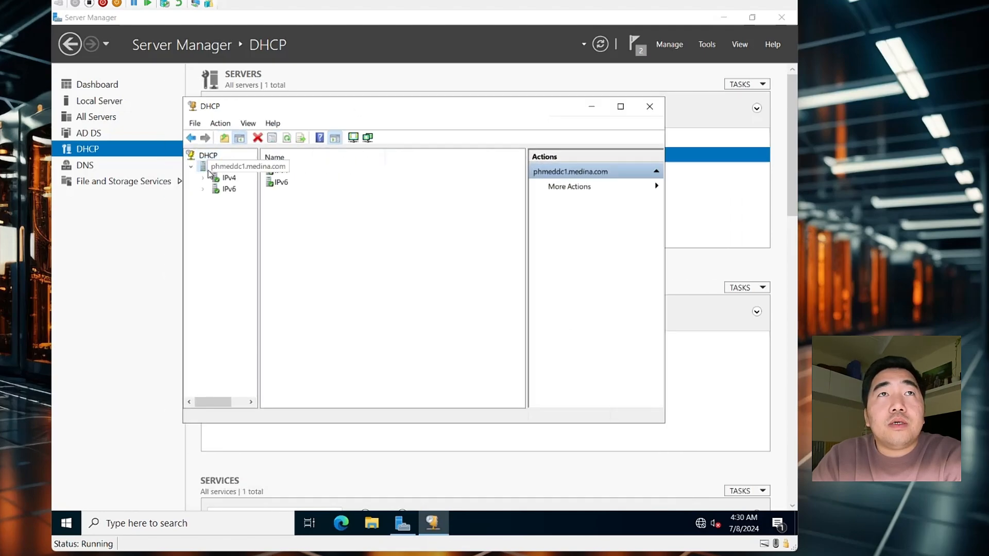
{"action": "double_click", "coordinate": [200, 170]}
{"action": "double_click", "coordinate": [200, 169]}
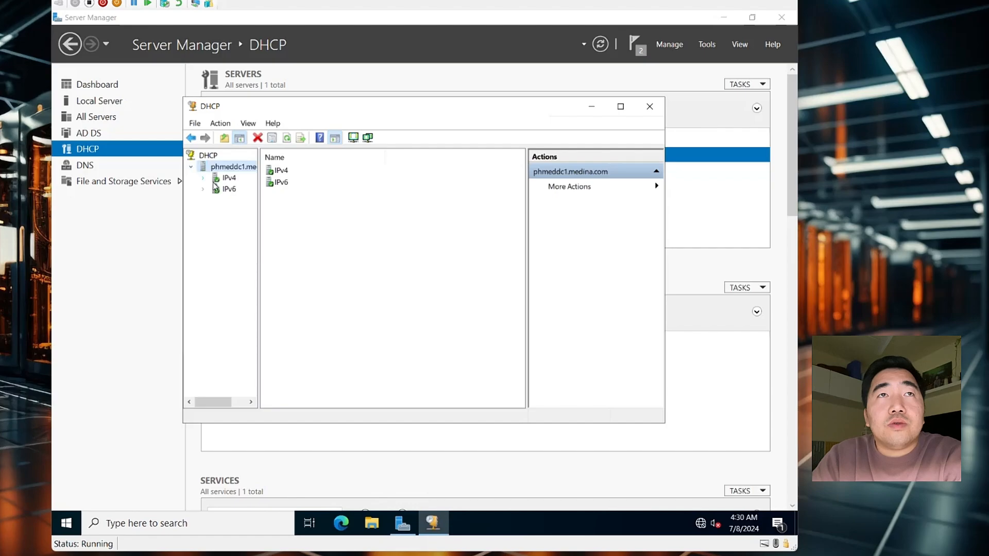
{"action": "double_click", "coordinate": [230, 179]}
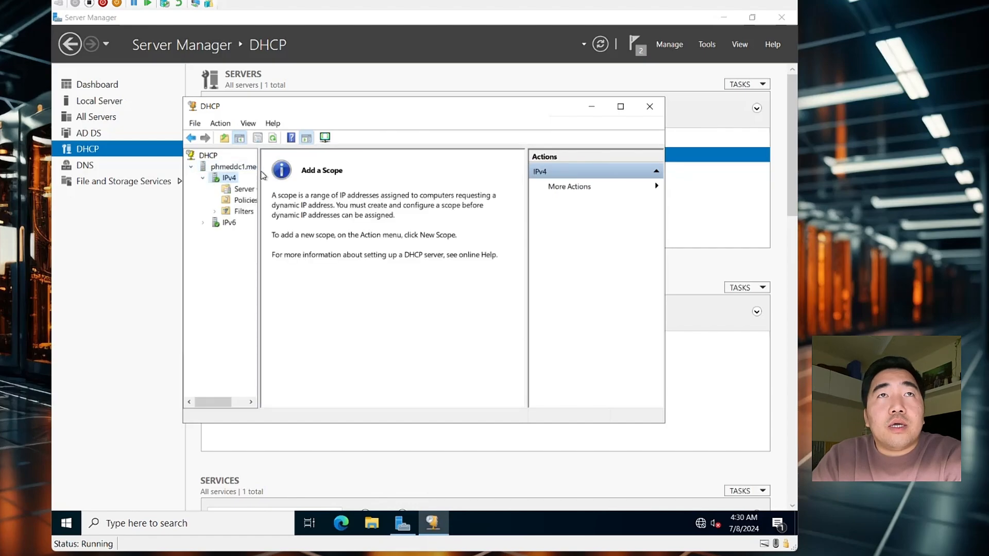
{"action": "left_click_drag", "start_coordinate": [259, 177], "coordinate": [321, 186]}
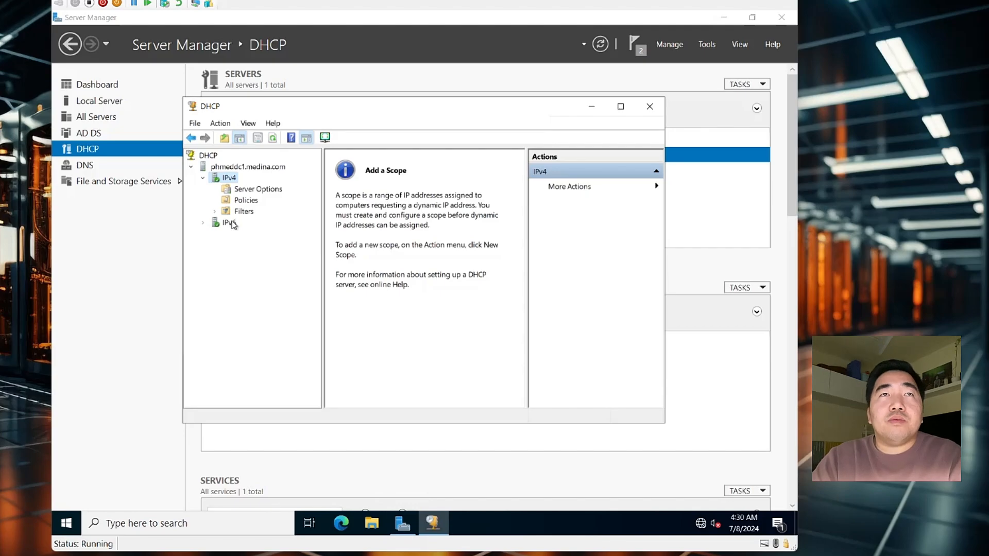
{"action": "left_click", "coordinate": [250, 190]}
{"action": "left_click", "coordinate": [242, 200]}
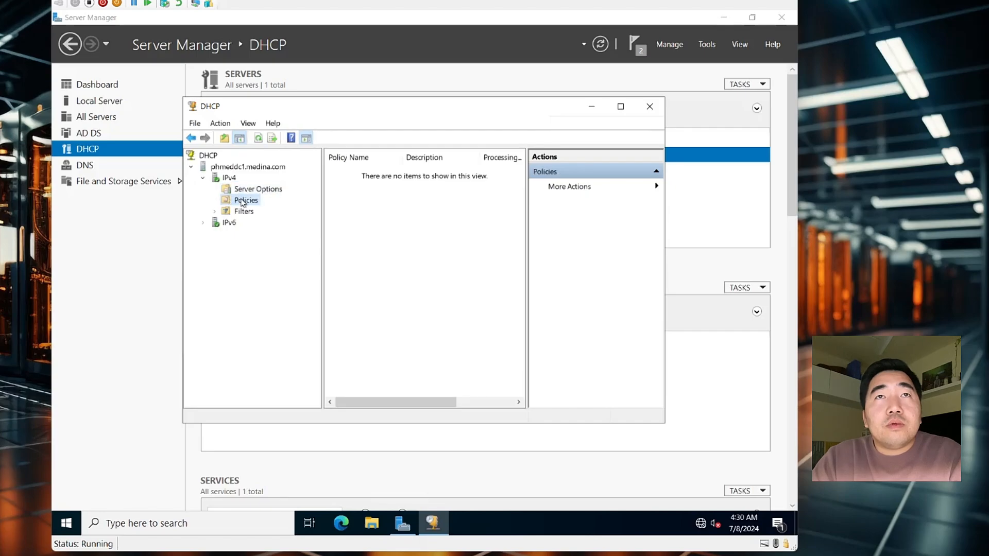
{"action": "double_click", "coordinate": [242, 213]}
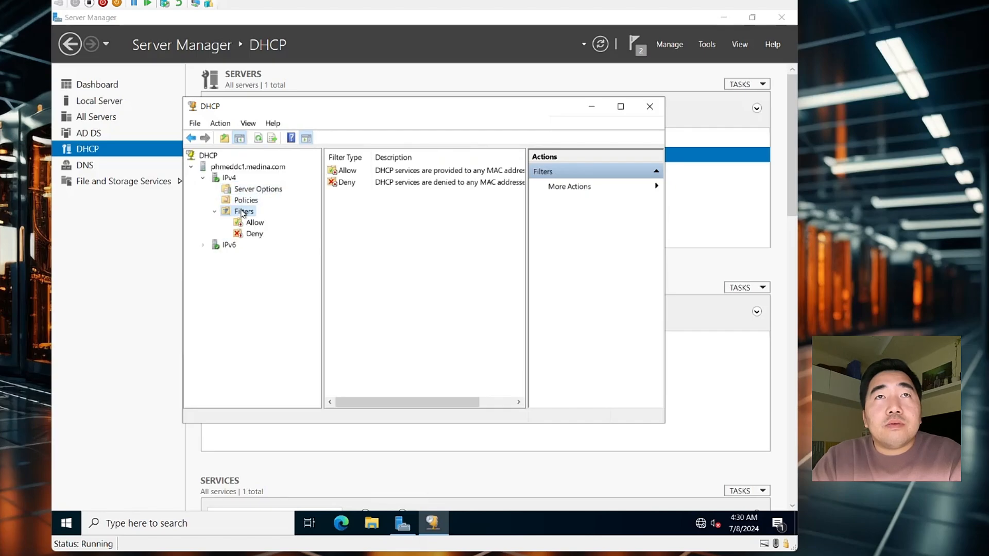
{"action": "left_click", "coordinate": [214, 212]}
{"action": "left_click", "coordinate": [239, 190]}
{"action": "left_click", "coordinate": [229, 178]}
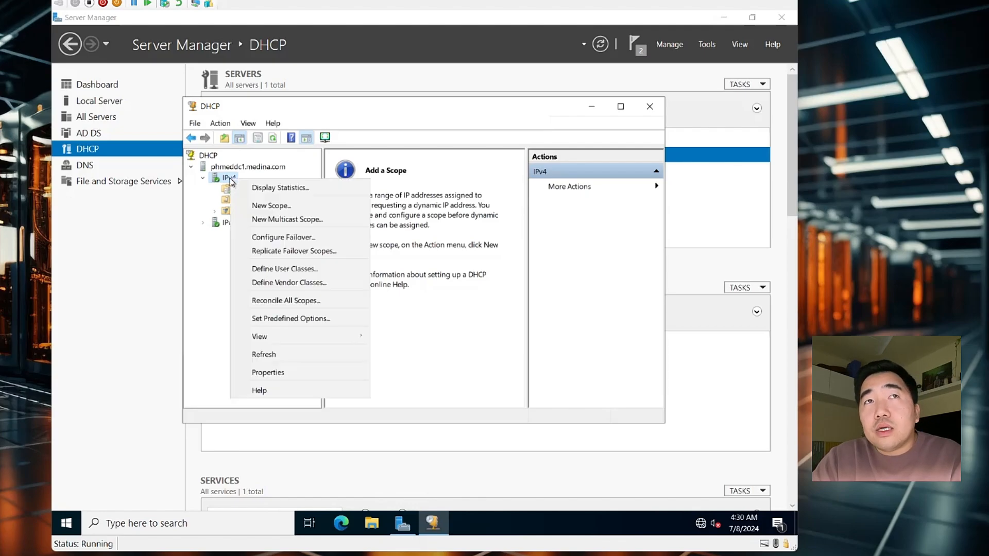
Start a New Scope from the IPv4 node and enter MEDDHCP as its name
{"action": "right_click", "coordinate": [230, 180]}
{"action": "left_click", "coordinate": [264, 205]}
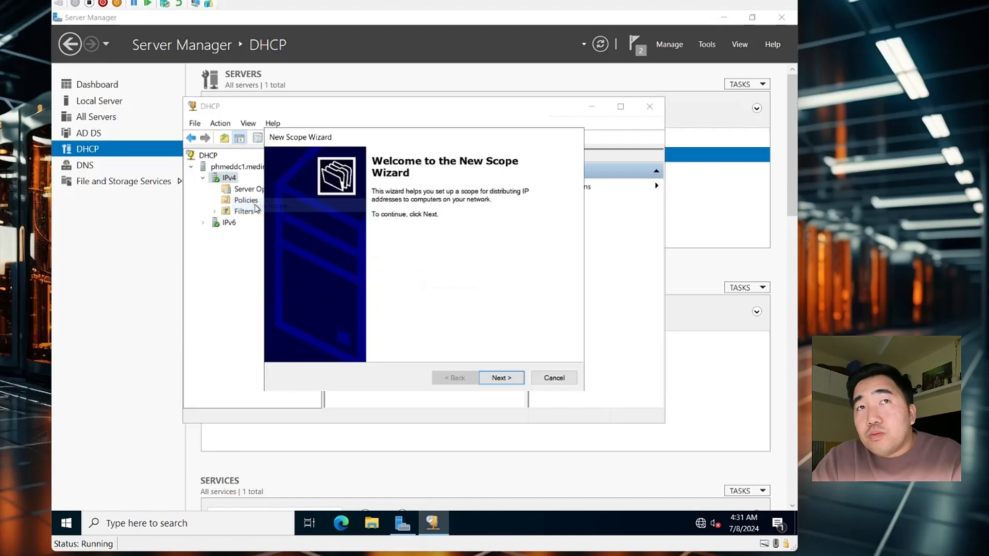
{"action": "left_click", "coordinate": [501, 380]}
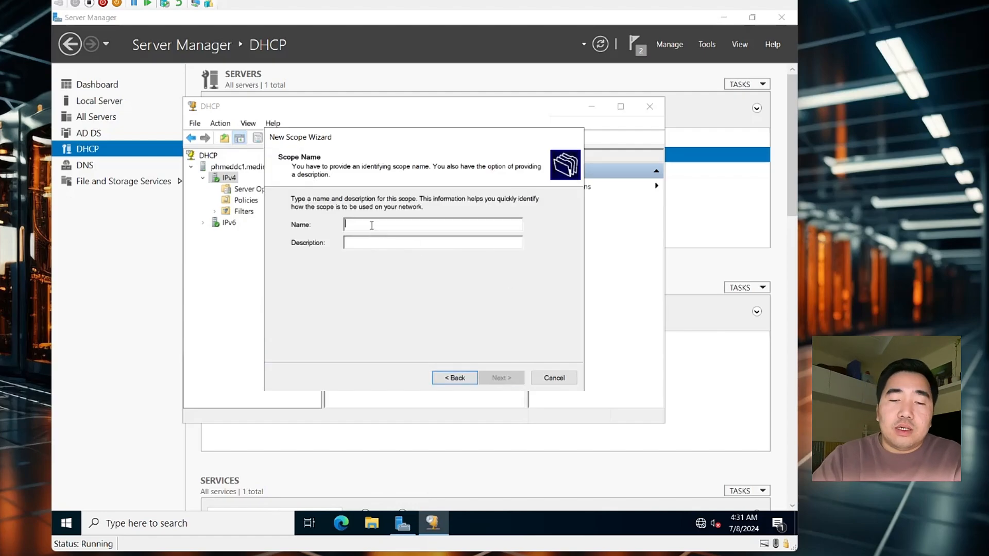
{"action": "type", "text": "ME"}
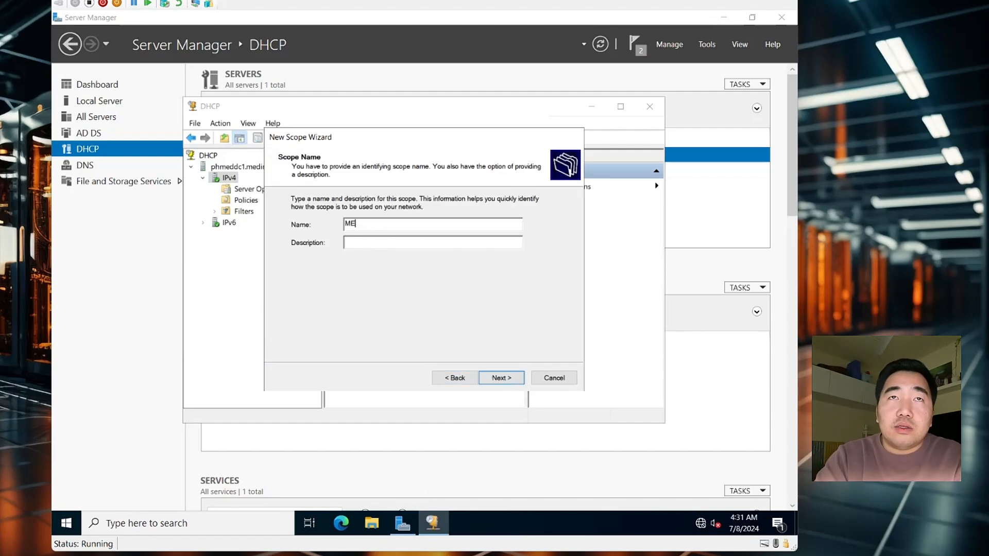
{"action": "type", "text": "D DHCP"}
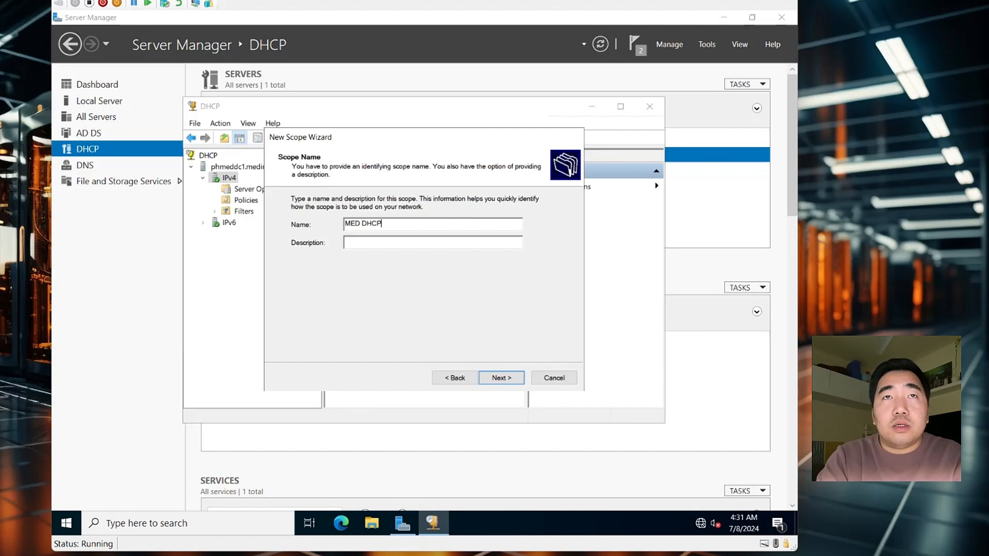
{"action": "key", "text": "BackSpace"}
{"action": "key", "text": "BackSpace"}
{"action": "key", "text": "BackSpace"}
{"action": "key", "text": "BackSpace"}
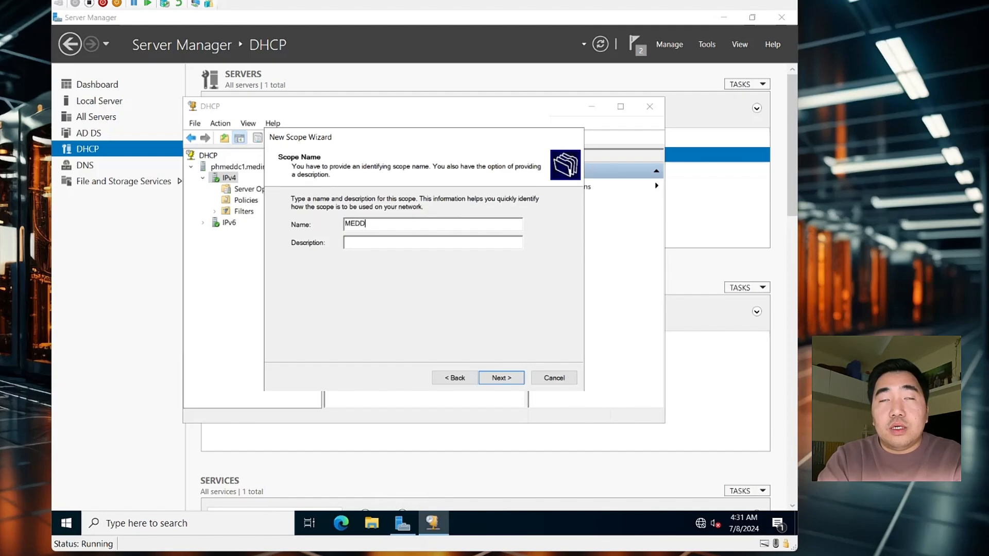
{"action": "type", "text": "HCP"}
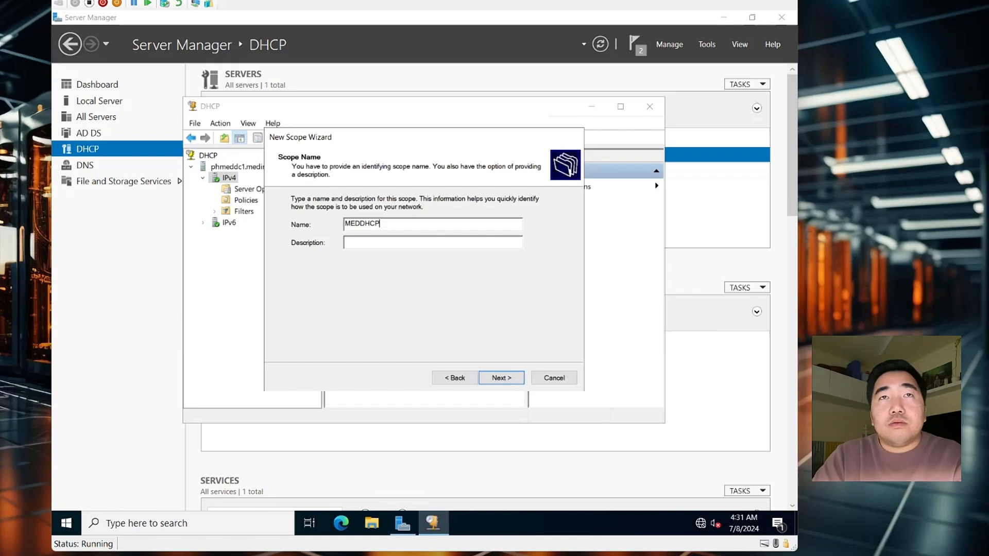
Go to the IP Address Range page and enter 192.168.0.21 as the start address
{"action": "left_click", "coordinate": [494, 381]}
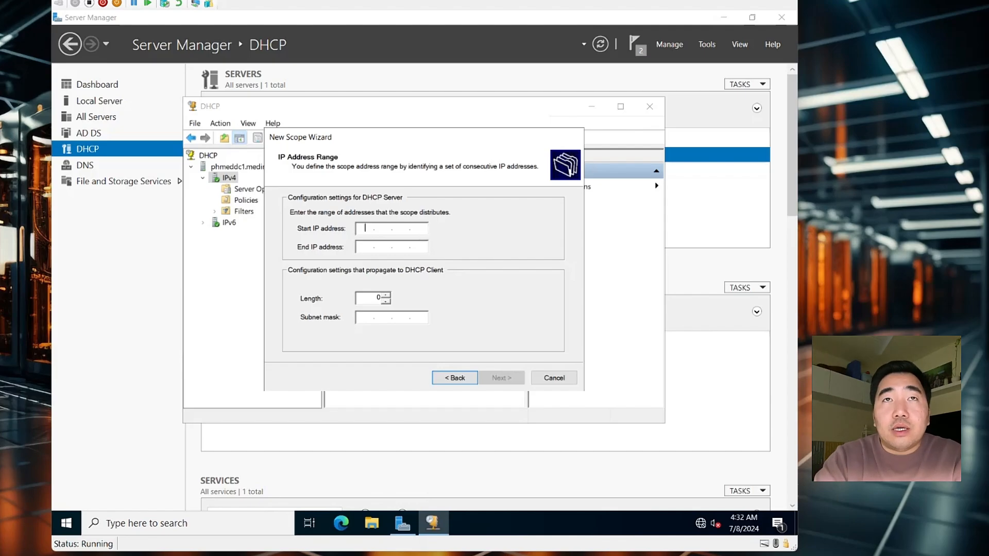
{"action": "type", "text": "192."}
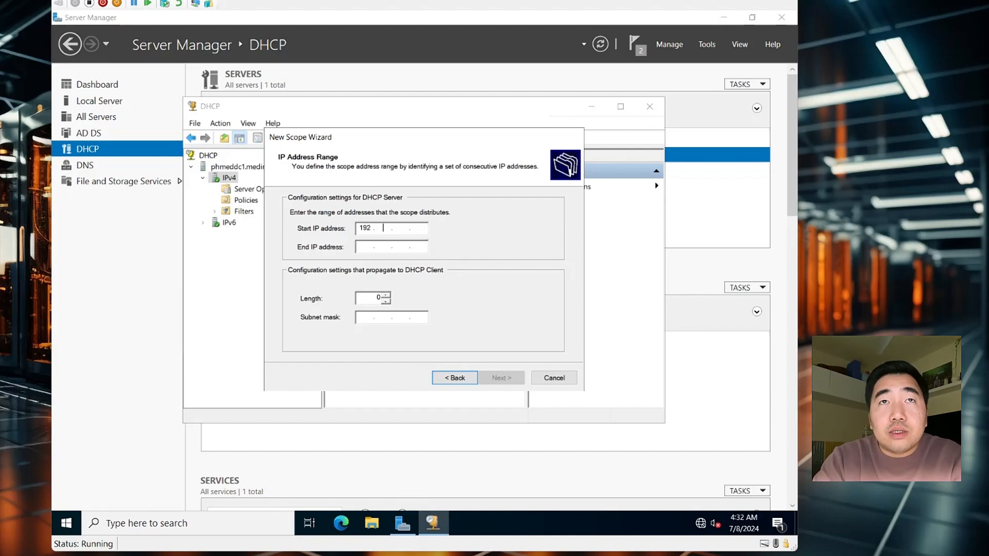
{"action": "type", "text": "168."}
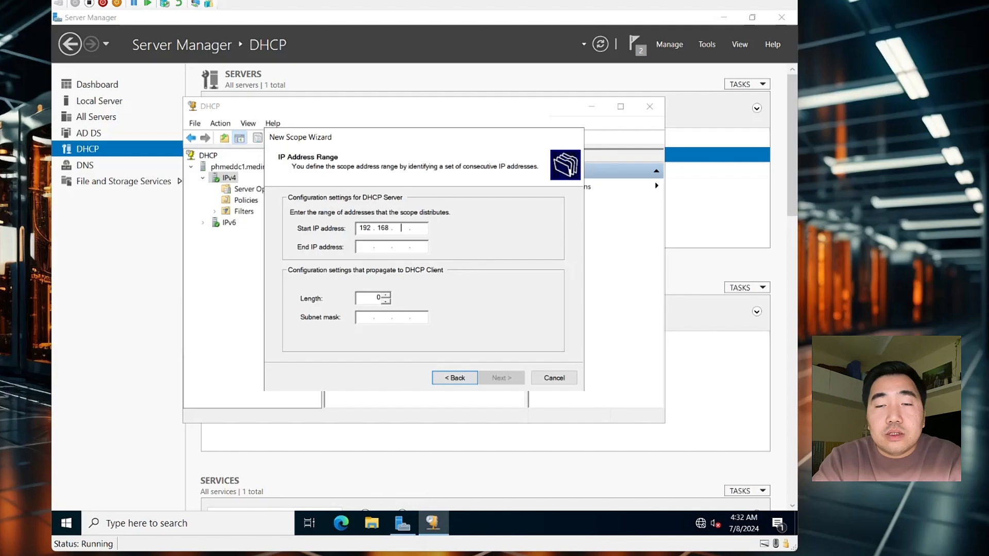
{"action": "type", "text": "0."}
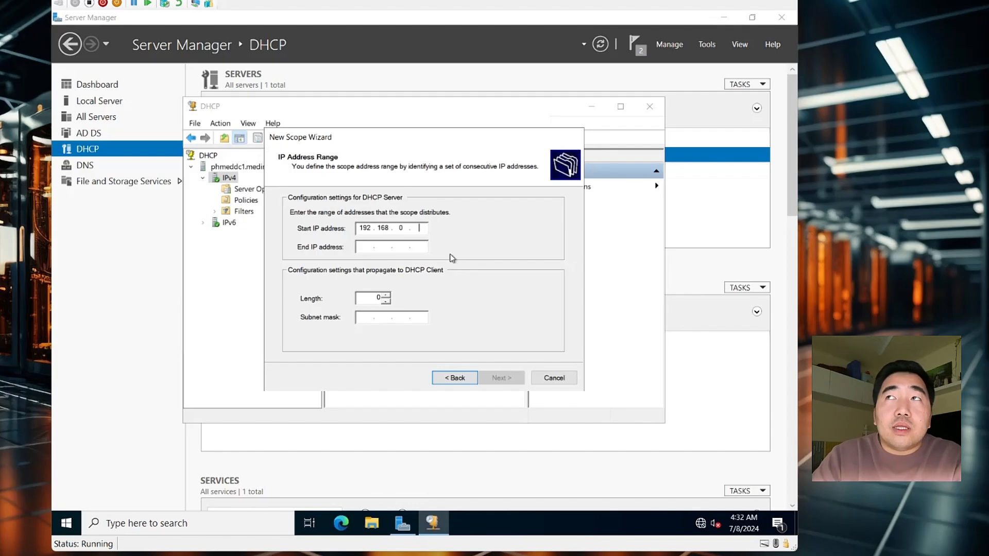
{"action": "type", "text": "21"}
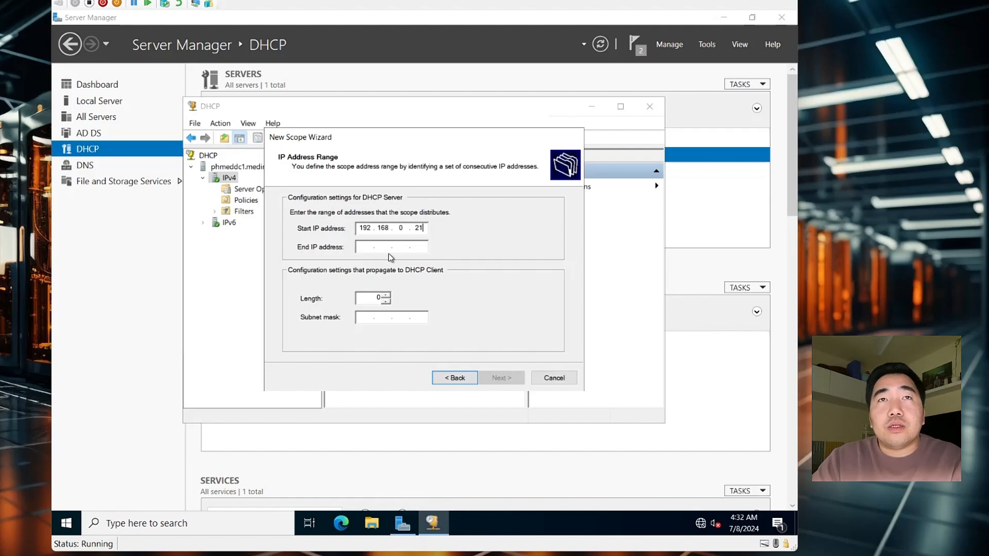
Enter 192.168.0.240 as the end address, keep mask 255.255.255.0, and continue
{"action": "left_click", "coordinate": [367, 247]}
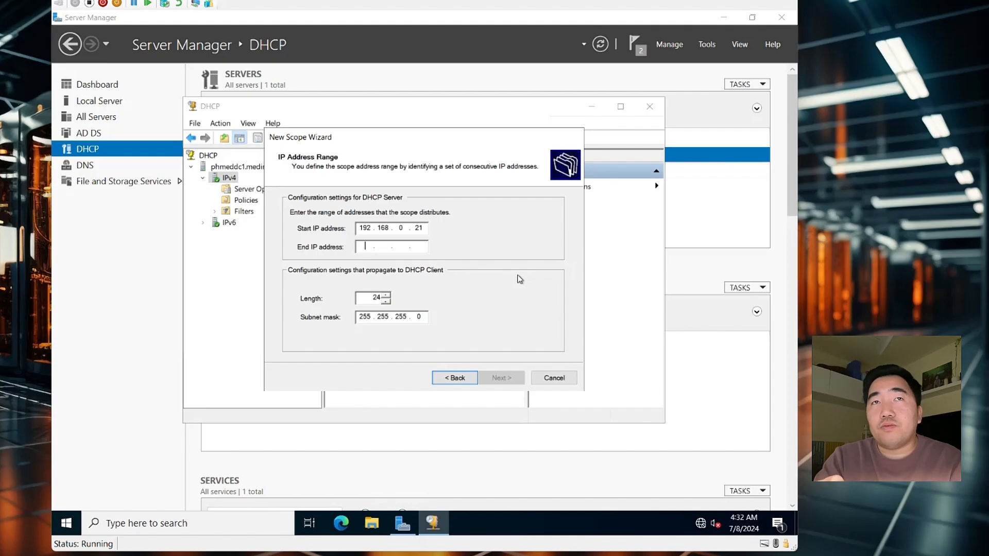
{"action": "type", "text": "19"}
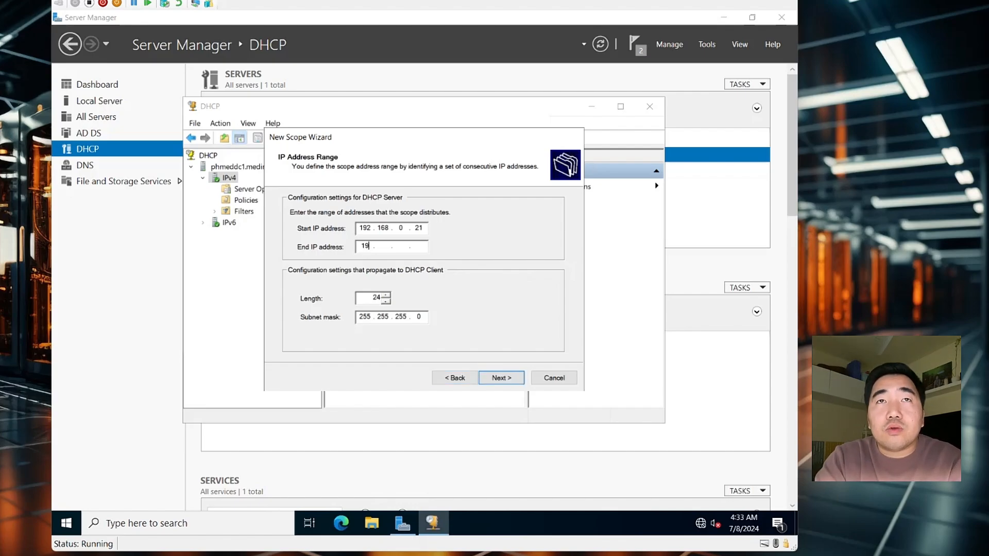
{"action": "type", "text": "2 . 168 . "}
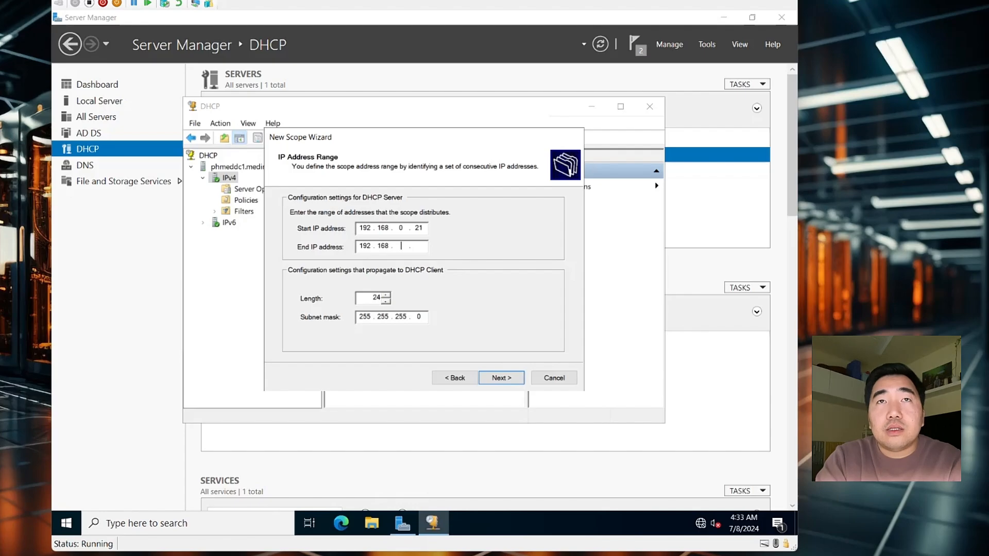
{"action": "type", "text": "0 "}
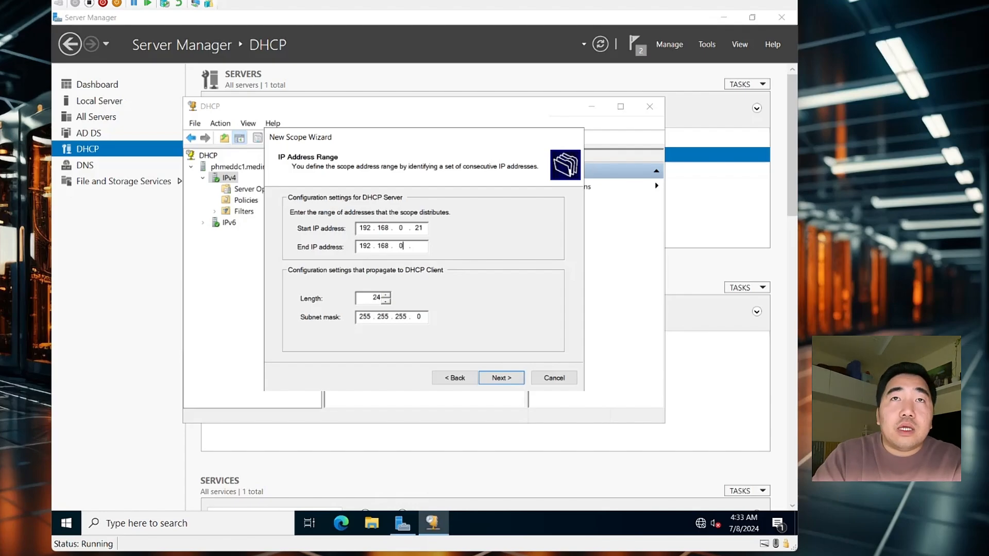
{"action": "type", "text": ". 240"}
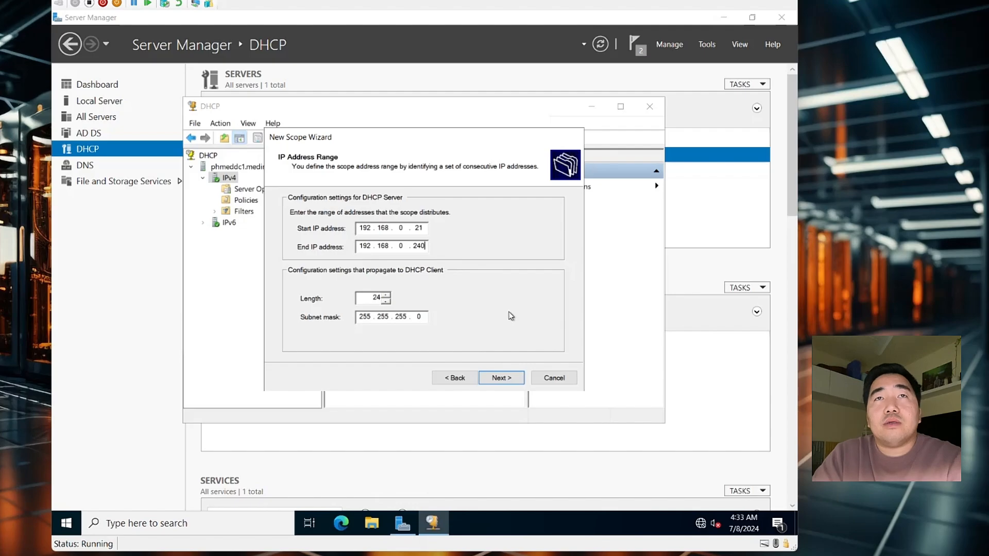
{"action": "left_click", "coordinate": [502, 378]}
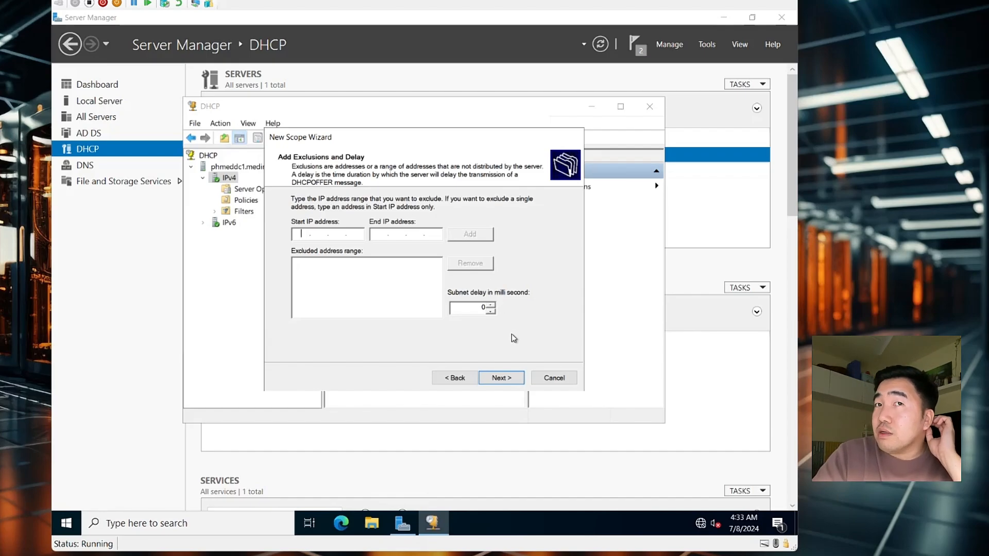
Skip exclusions and select the Days value on the Lease Duration page
{"action": "left_click", "coordinate": [452, 378]}
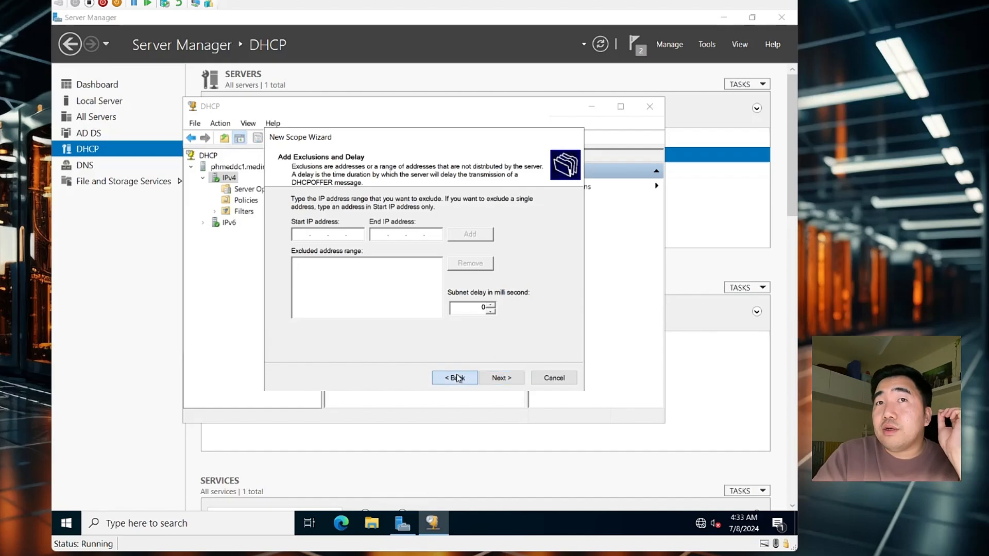
{"action": "left_click", "coordinate": [489, 377]}
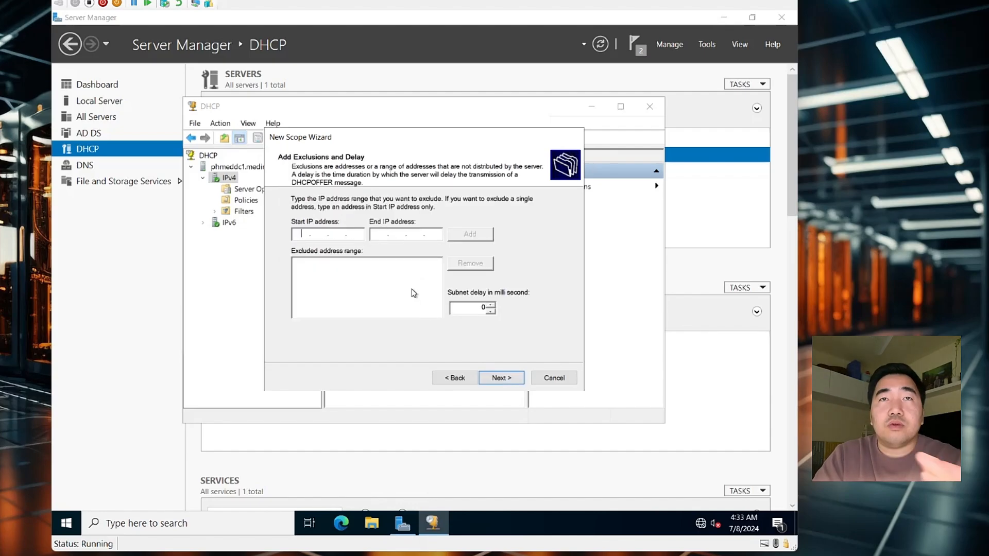
{"action": "left_click", "coordinate": [499, 378]}
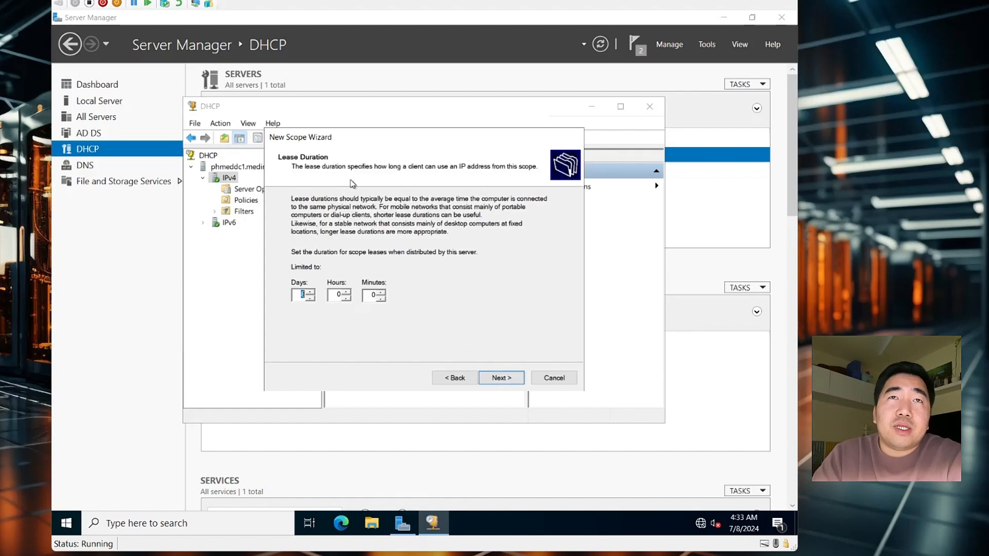
{"action": "left_click", "coordinate": [305, 295]}
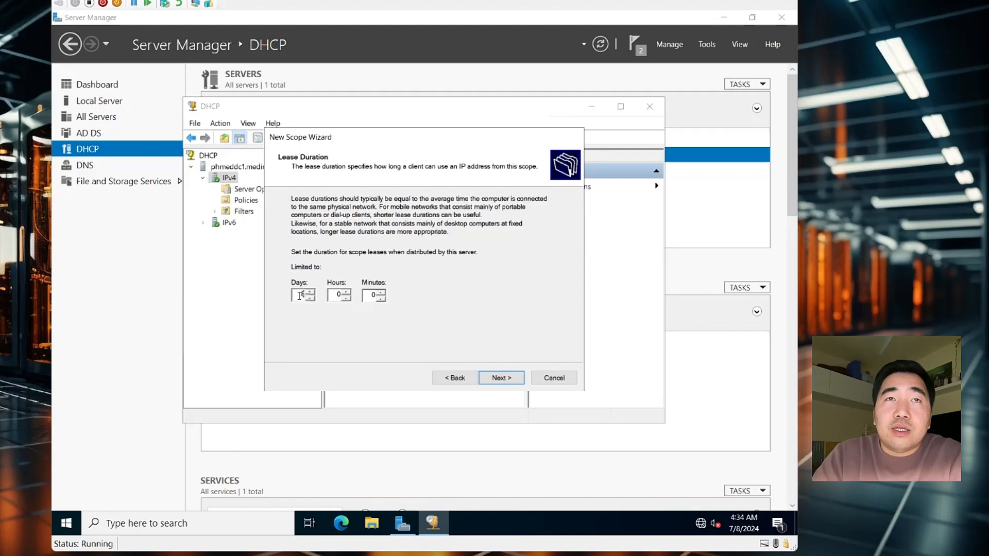
{"action": "double_click", "coordinate": [303, 295]}
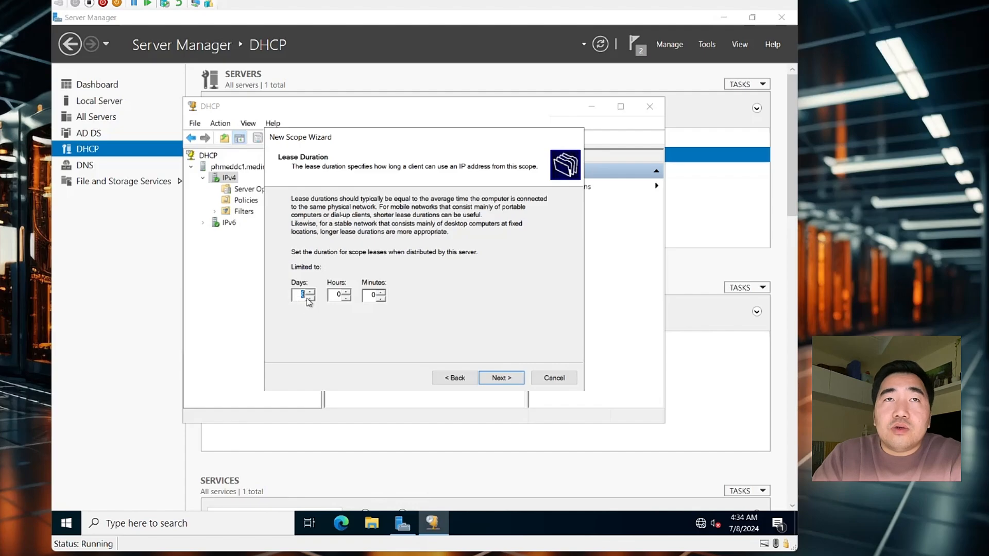
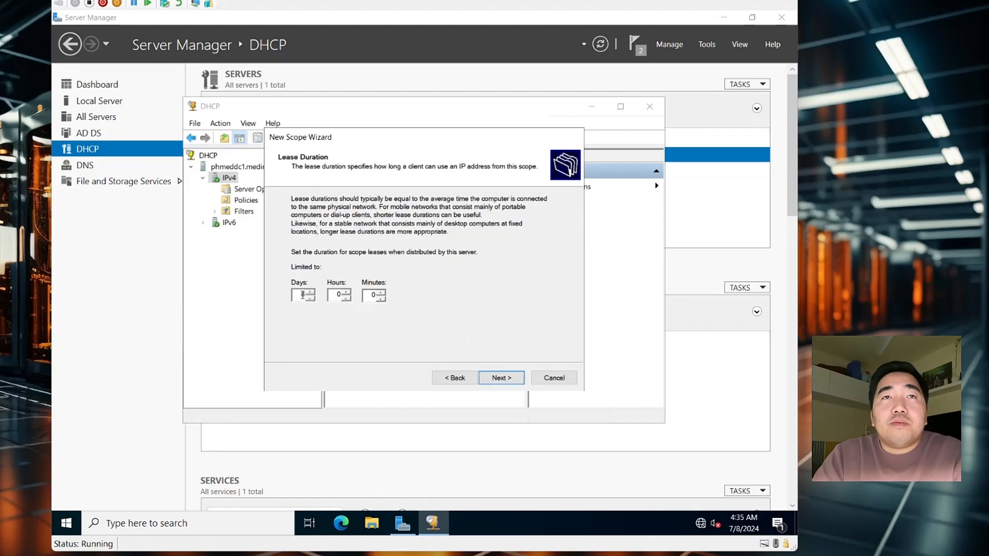
Accept the 8-day lease duration and choose to configure the scope's DHCP options now
{"action": "left_click", "coordinate": [500, 378]}
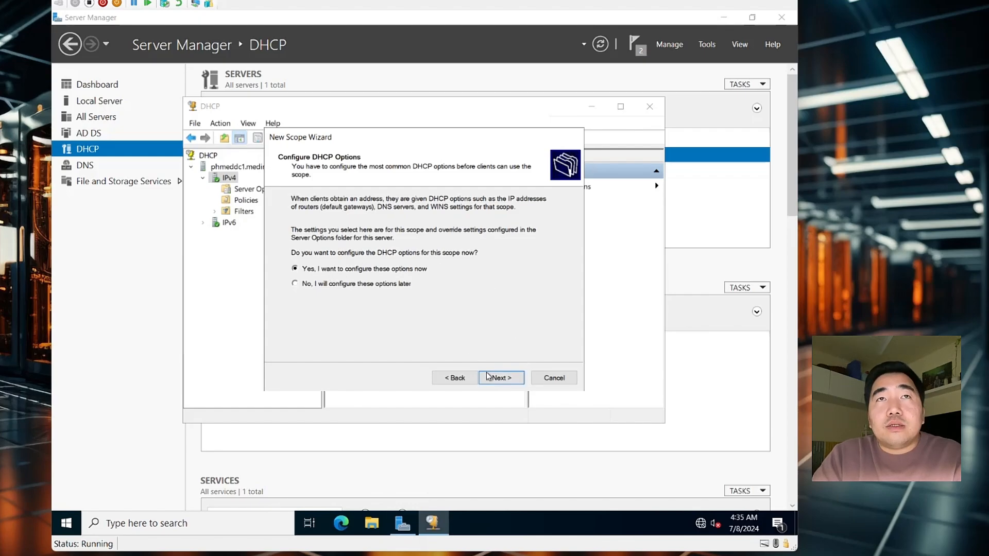
{"action": "left_click", "coordinate": [501, 378]}
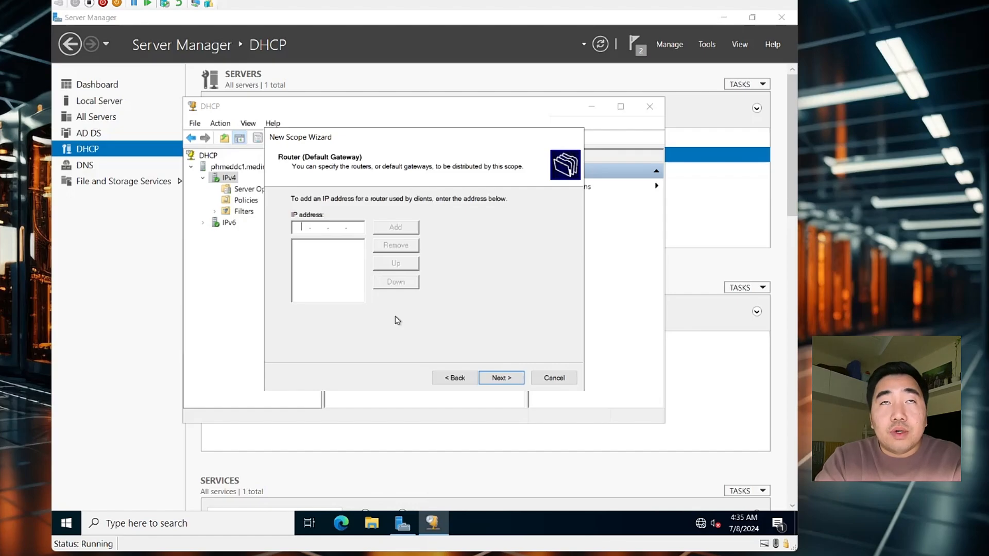
Add 192.168.0.1 as the scope's default gateway router
{"action": "type", "text": "192 . 16"}
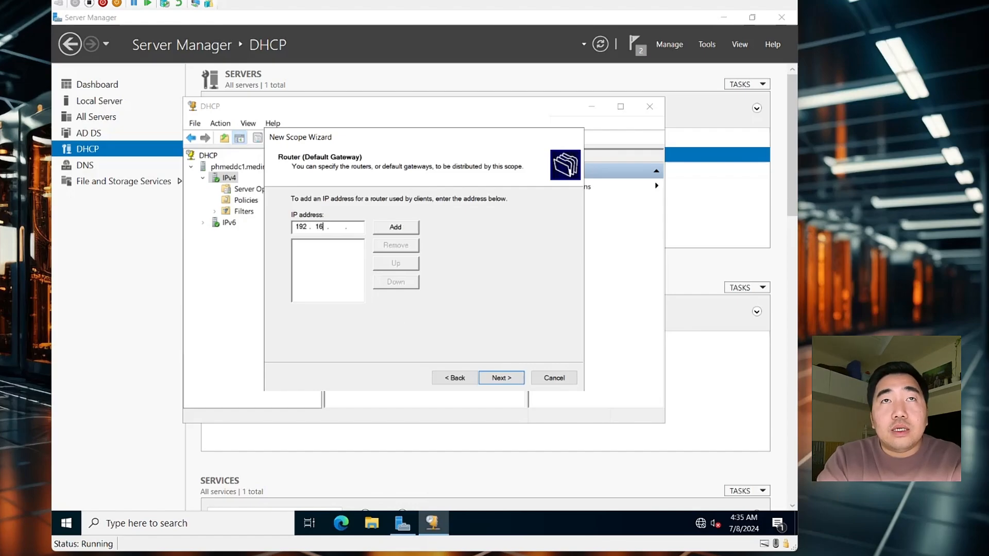
{"action": "type", "text": "8 . 0 "}
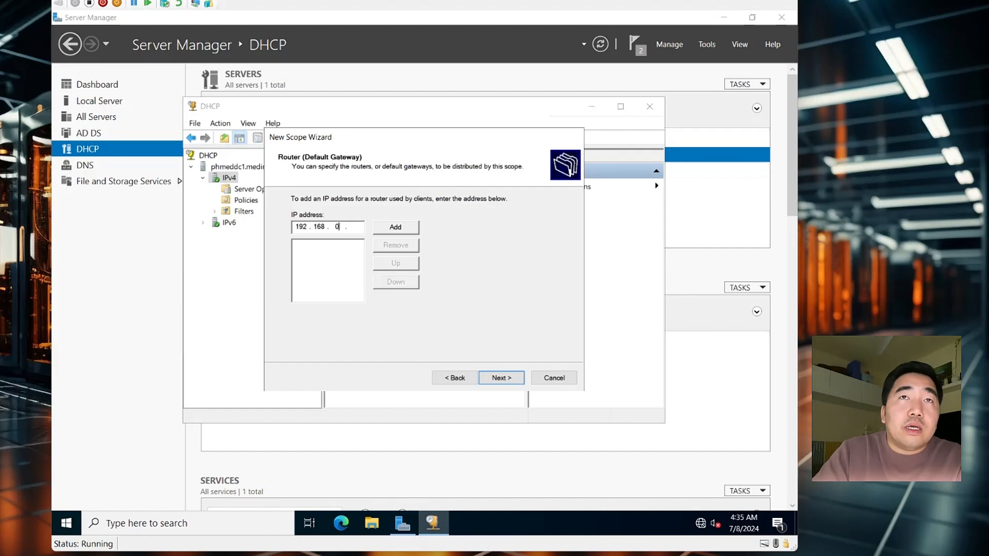
{"action": "type", "text": ". 1"}
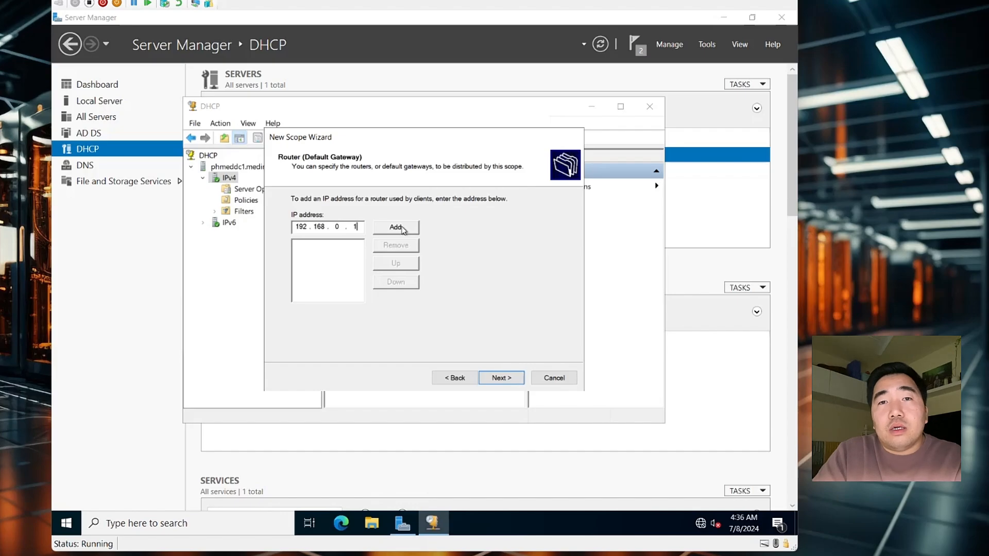
{"action": "left_click", "coordinate": [402, 230]}
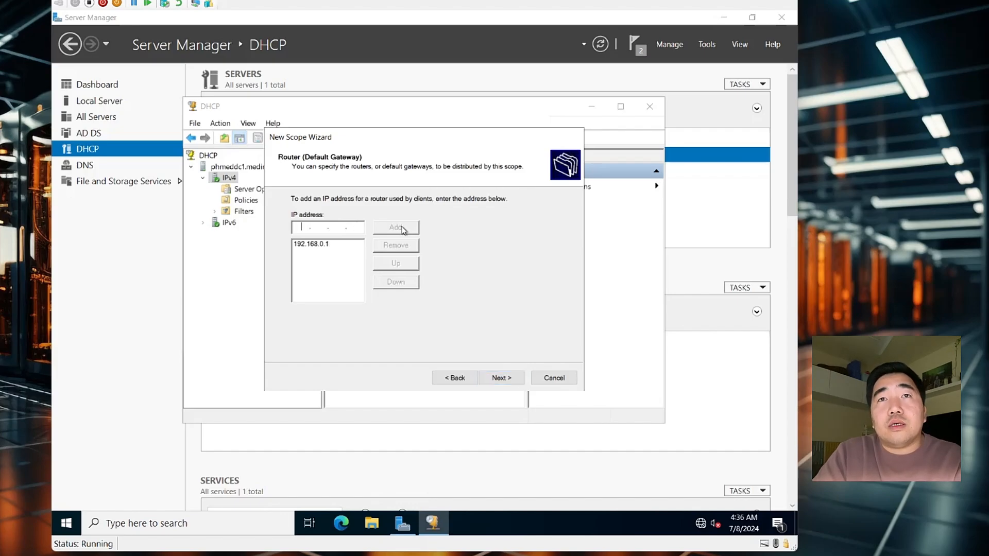
{"action": "left_click", "coordinate": [500, 378]}
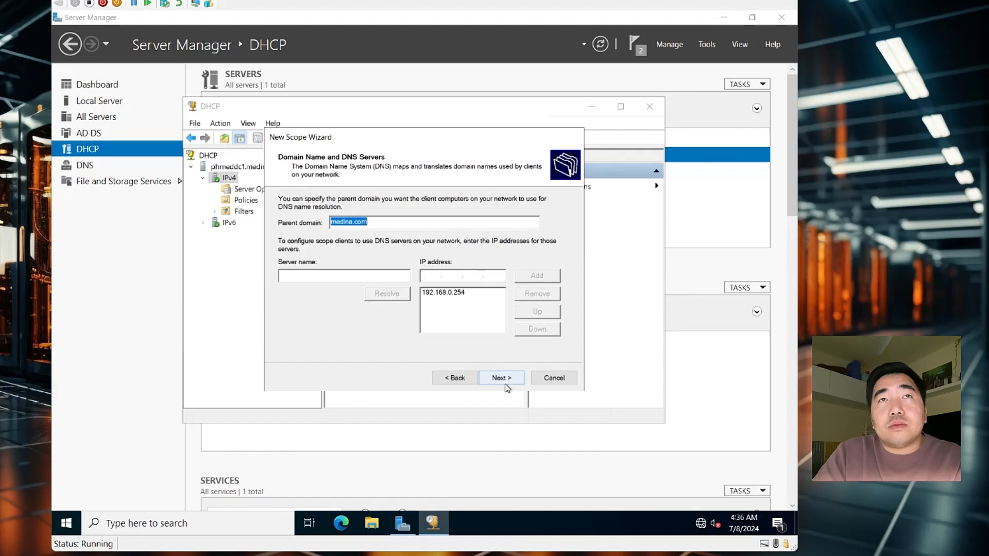
Add DNS server google.com at 8.8.8.8 despite the validation warning, alongside 192.168.0.254
{"action": "left_click", "coordinate": [393, 281]}
{"action": "type", "text": "google"}
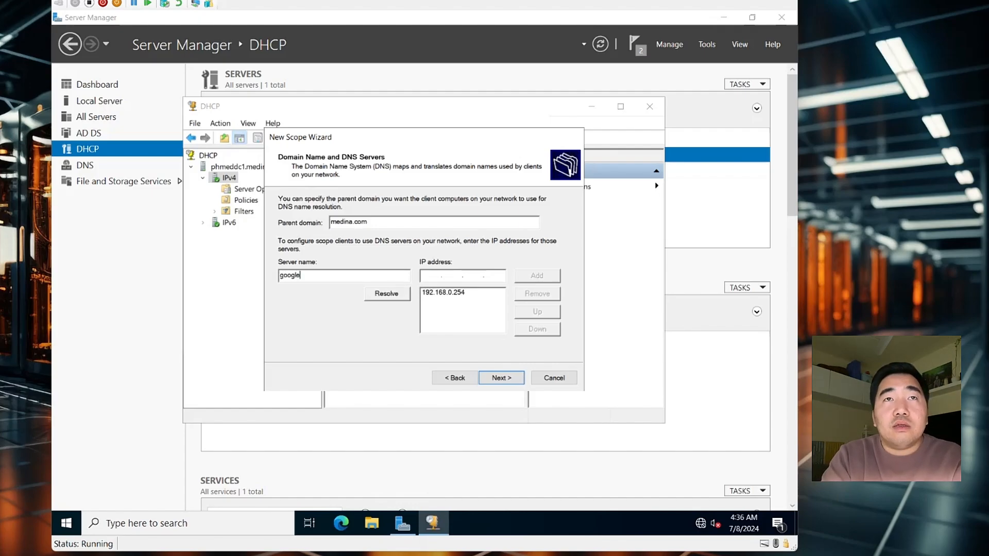
{"action": "type", "text": ".com"}
{"action": "left_click", "coordinate": [434, 273]}
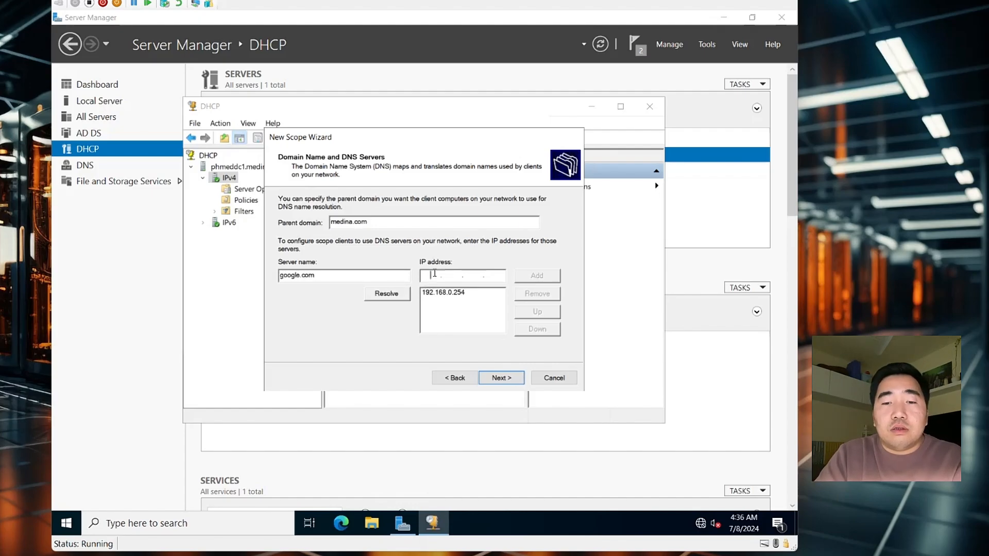
{"action": "type", "text": "8.8.."}
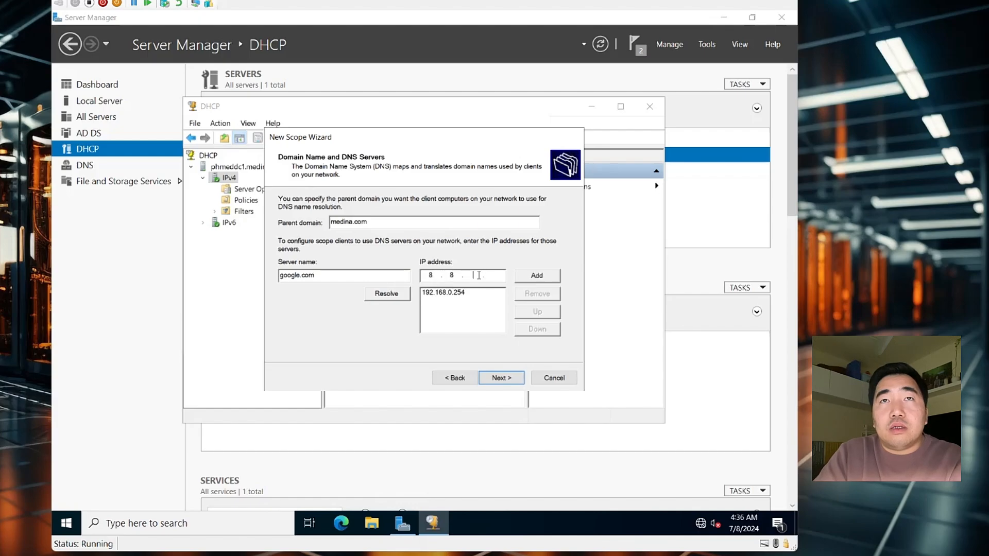
{"action": "type", "text": "8.8"}
{"action": "left_click", "coordinate": [537, 275]}
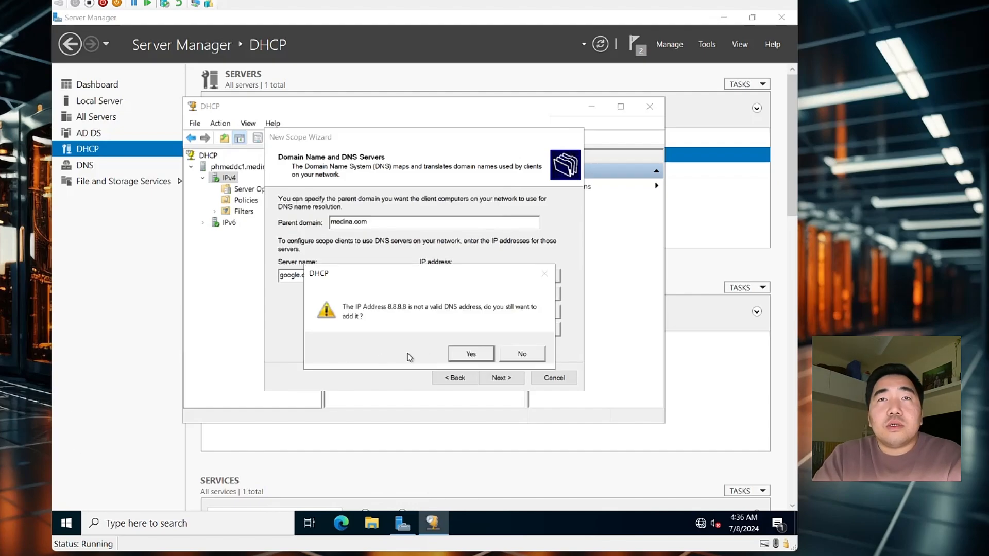
{"action": "left_click", "coordinate": [467, 356]}
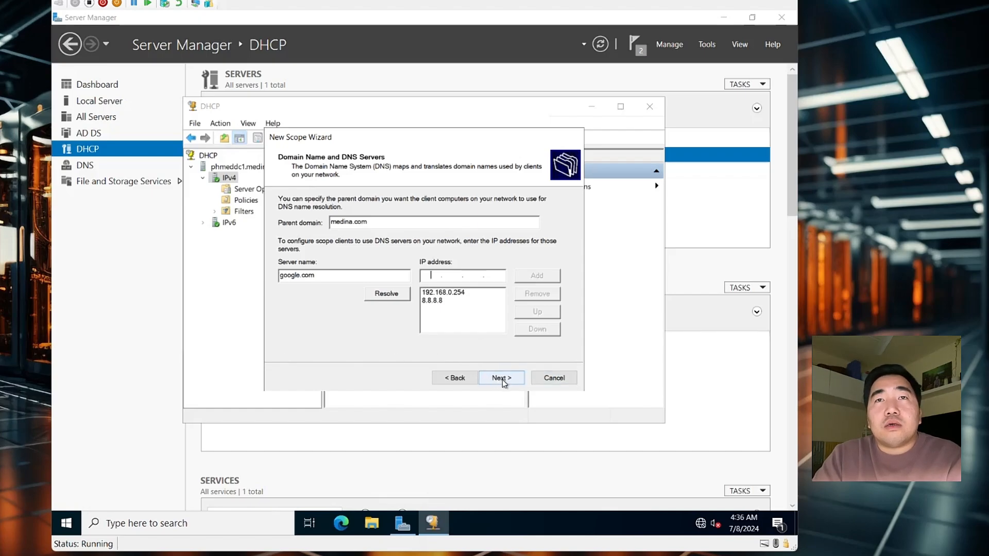
{"action": "left_click", "coordinate": [460, 295]}
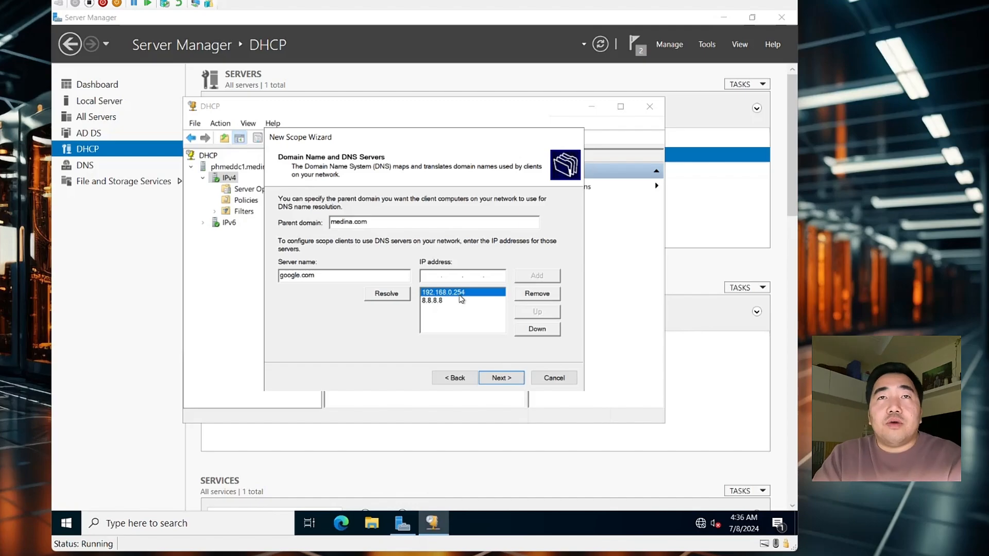
{"action": "left_click", "coordinate": [501, 378]}
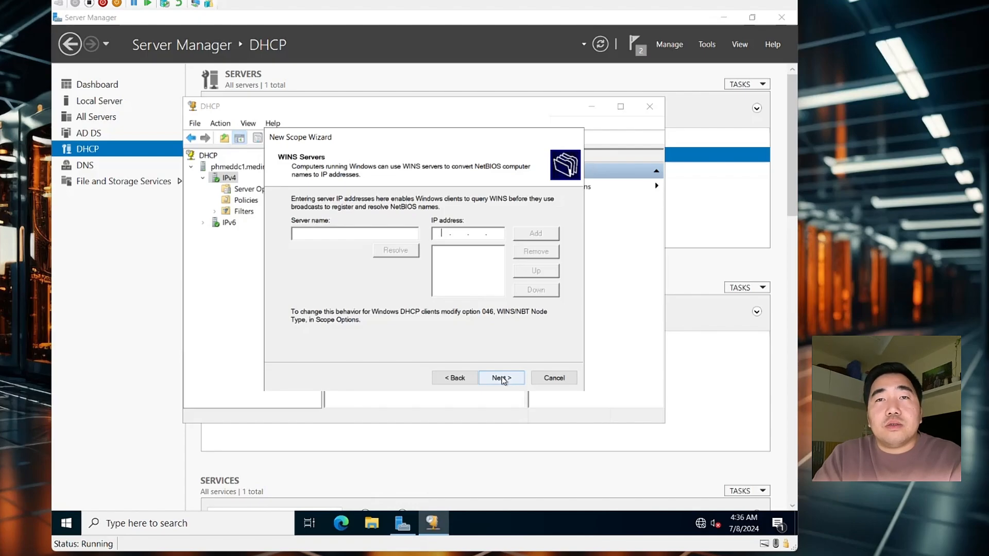
Skip WINS servers, activate the scope now, and finish the wizard
{"action": "left_click", "coordinate": [503, 381]}
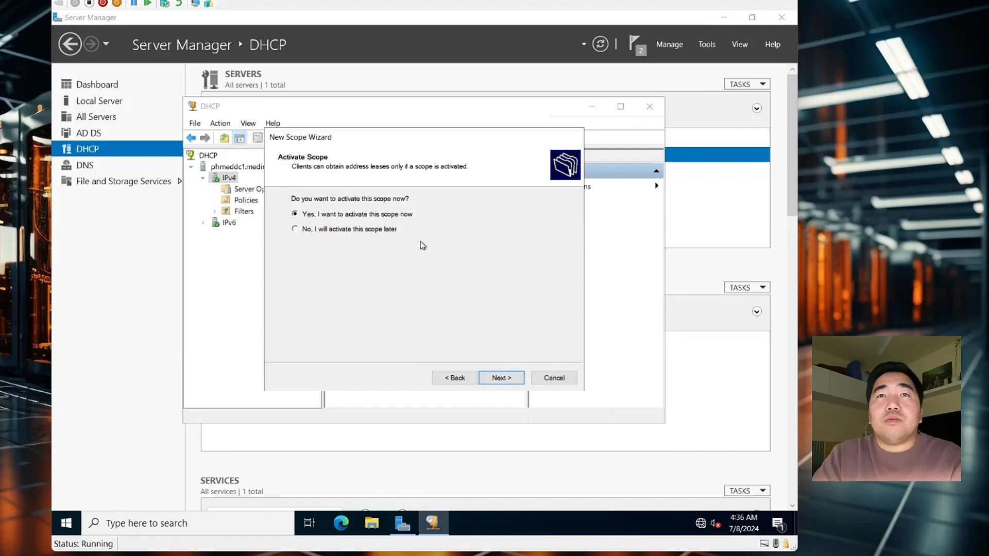
{"action": "left_click", "coordinate": [500, 377]}
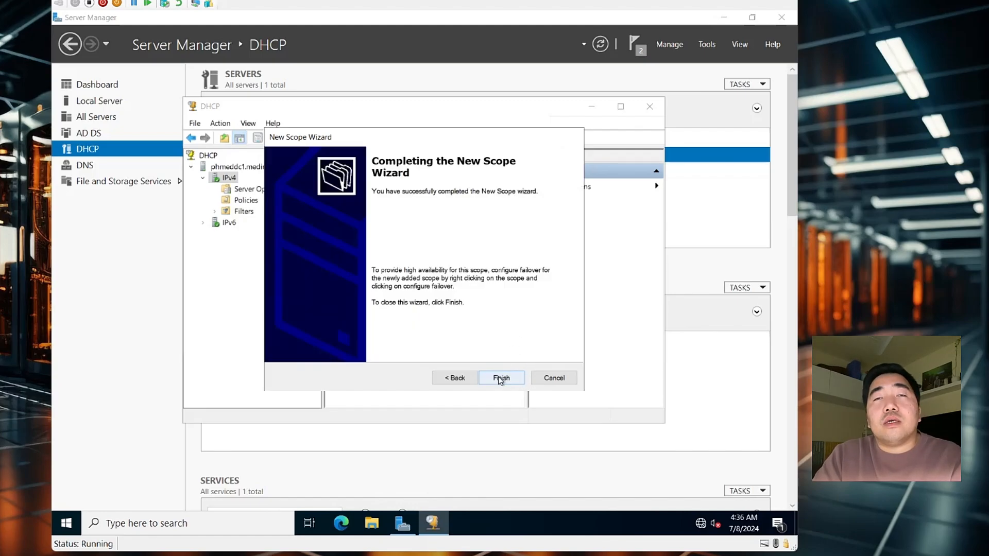
{"action": "left_click", "coordinate": [499, 378]}
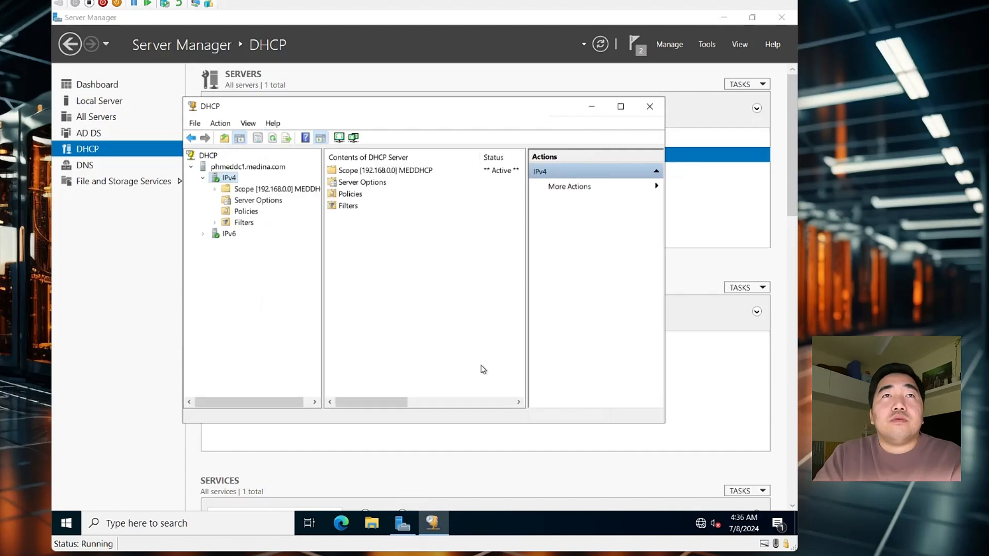
Expand MEDDHCP and review its 192.168.0.21–192.168.0.240 pool, empty leases and reservations
{"action": "double_click", "coordinate": [247, 189]}
{"action": "left_click", "coordinate": [363, 171]}
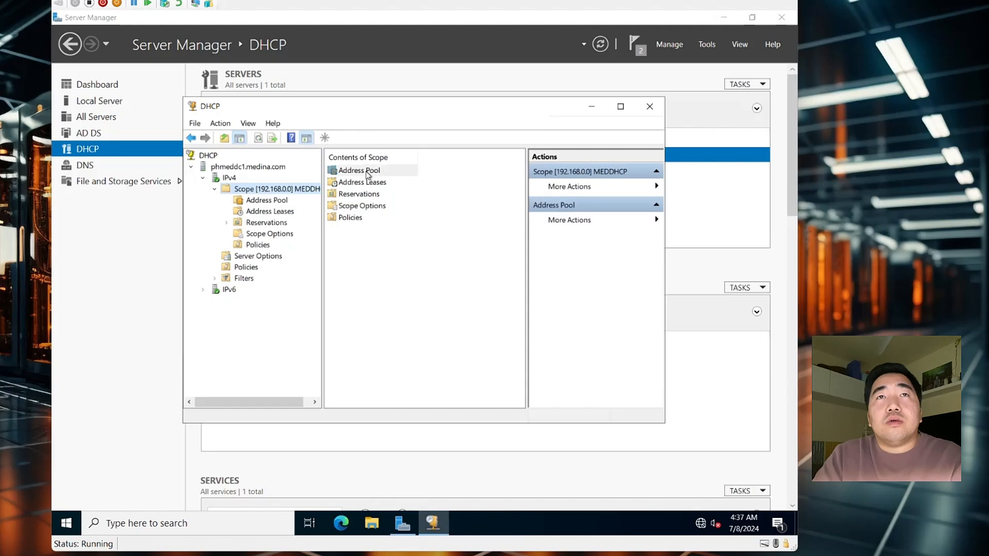
{"action": "double_click", "coordinate": [362, 175]}
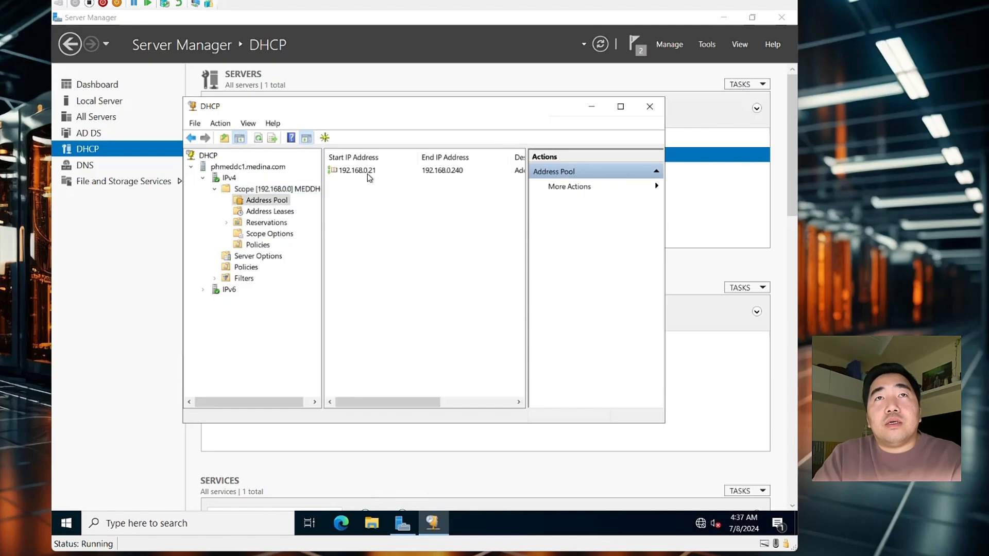
{"action": "left_click", "coordinate": [368, 175]}
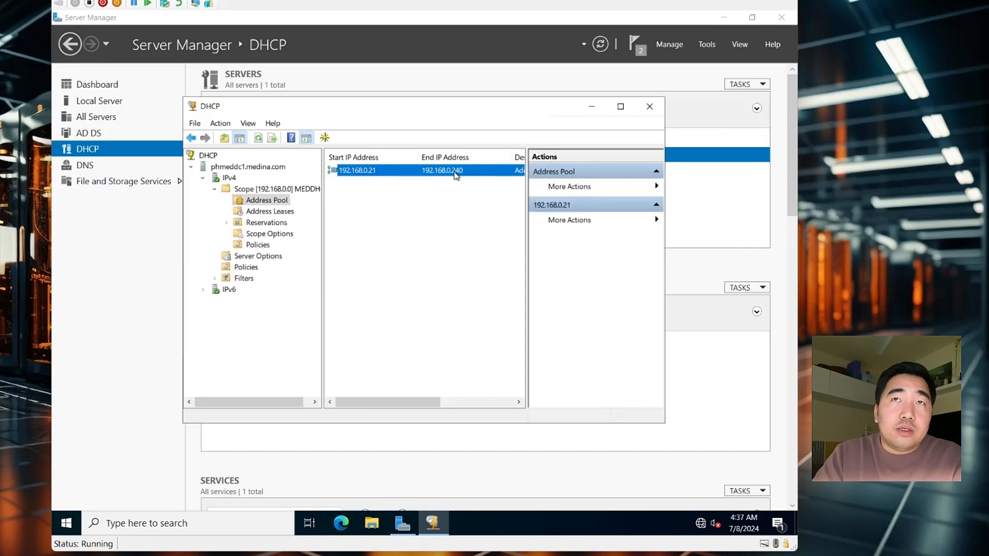
{"action": "left_click", "coordinate": [277, 214]}
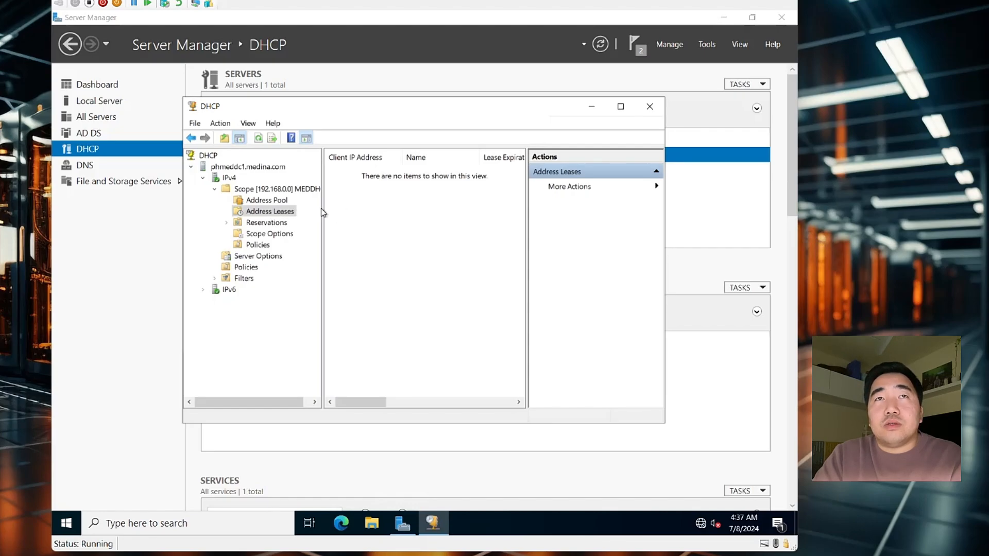
{"action": "left_click", "coordinate": [267, 225]}
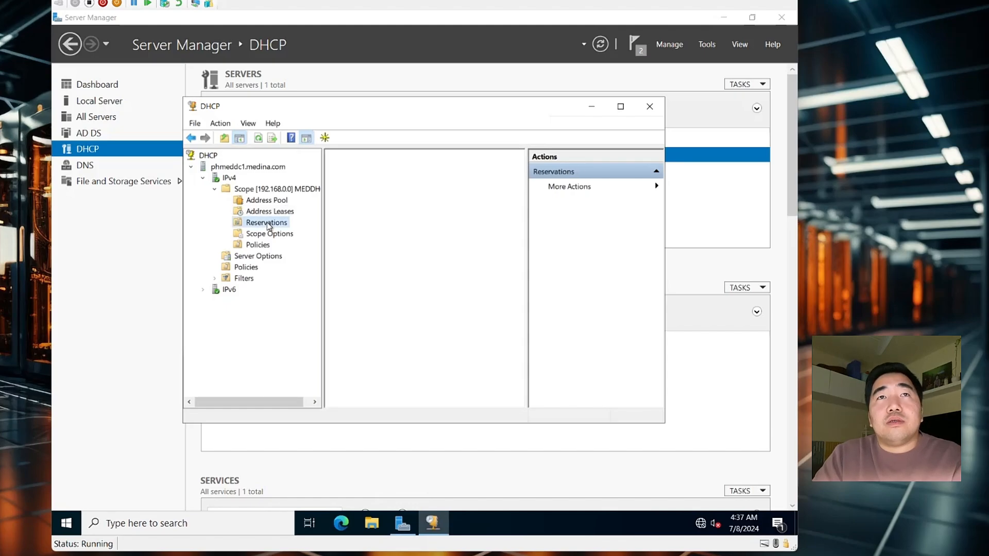
{"action": "left_click", "coordinate": [264, 209]}
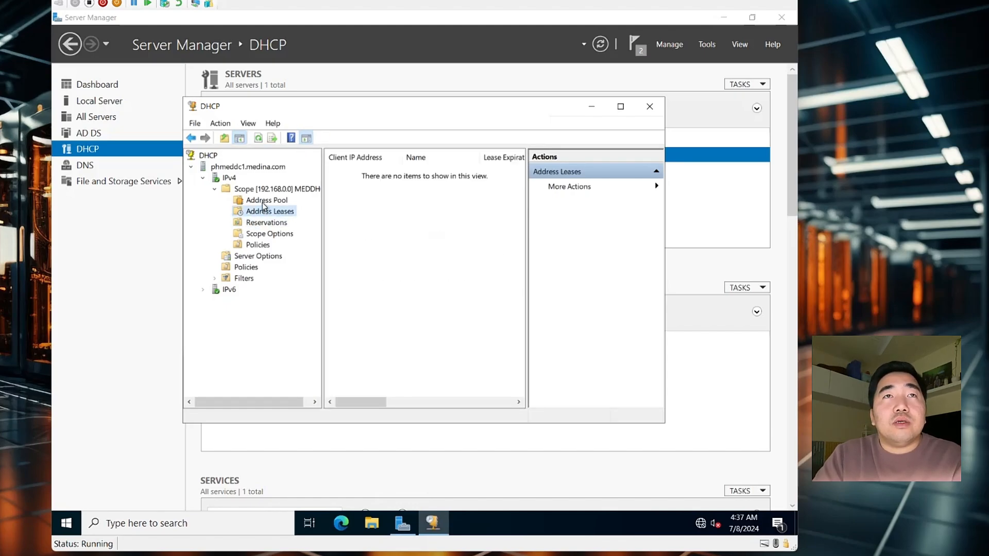
{"action": "left_click", "coordinate": [266, 201]}
{"action": "left_click", "coordinate": [263, 189]}
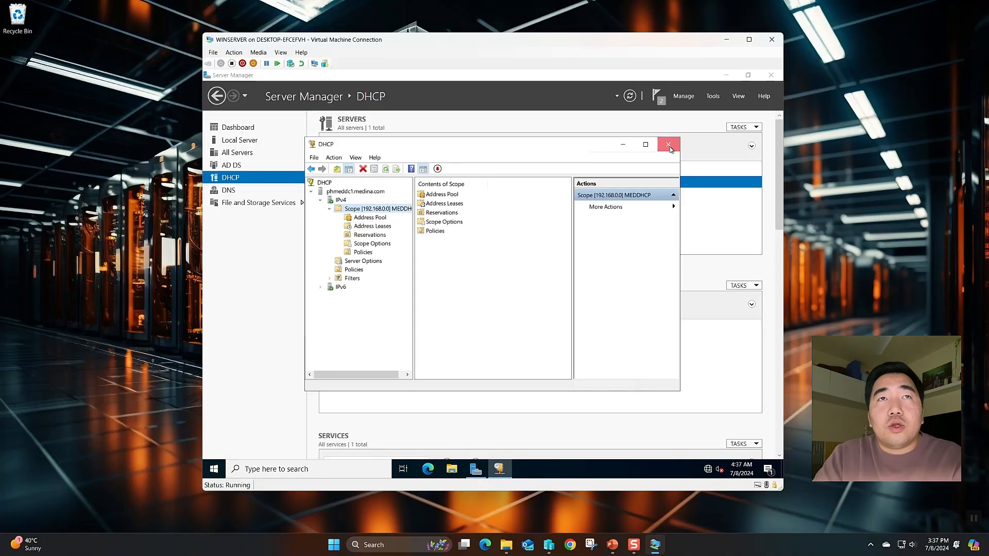
Close the DHCP console and review the AD DS and DHCP role pages in Server Manager
{"action": "left_click", "coordinate": [669, 144]}
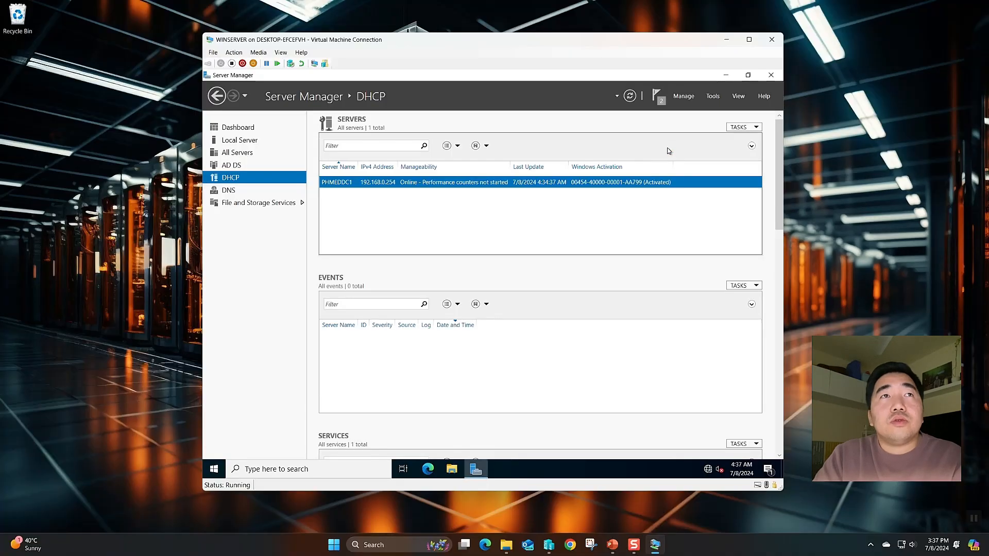
{"action": "left_click", "coordinate": [253, 191]}
{"action": "left_click", "coordinate": [246, 179]}
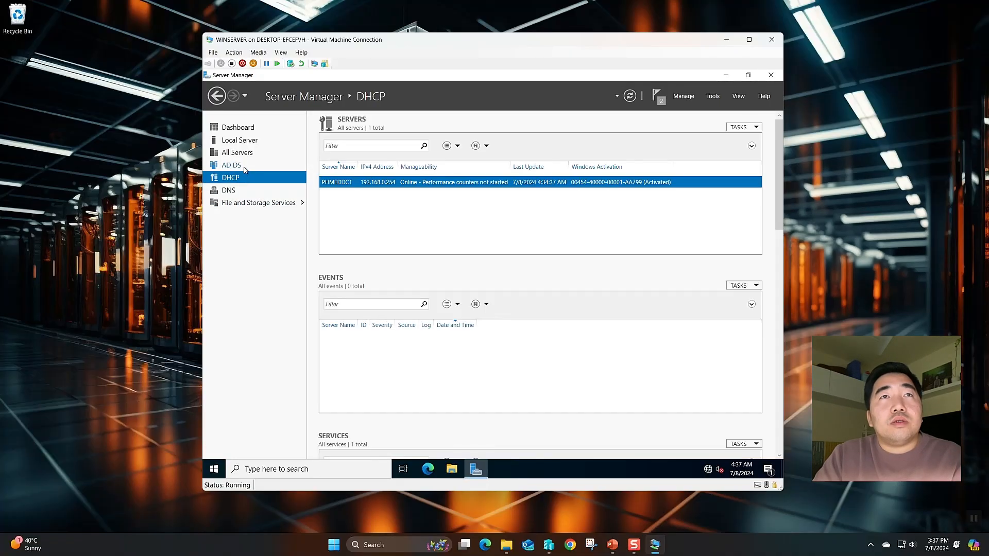
{"action": "left_click", "coordinate": [244, 165]}
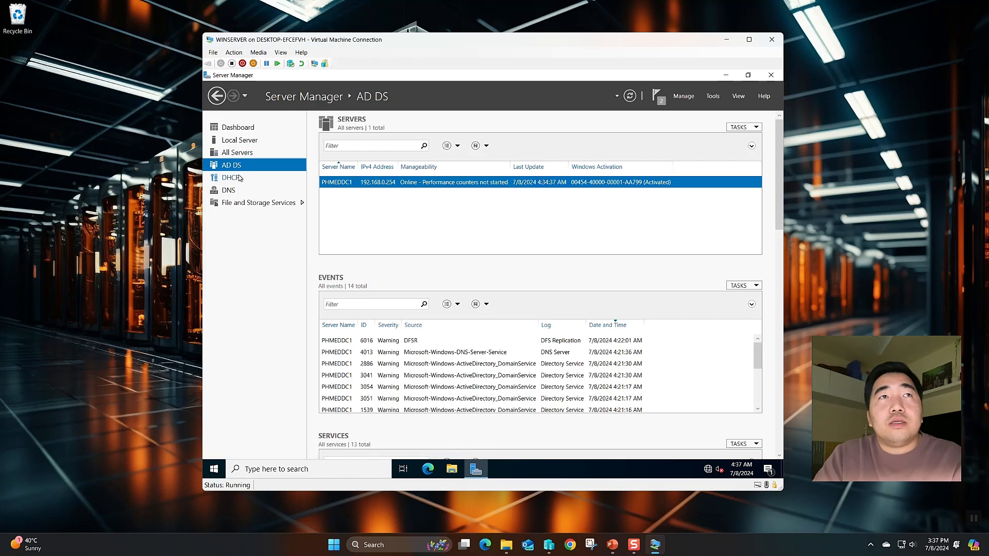
{"action": "left_click", "coordinate": [240, 178]}
Show the DNS role page with PHMEDDC1 and its 4013 warning, minimizing the diagram
{"action": "left_click", "coordinate": [245, 191]}
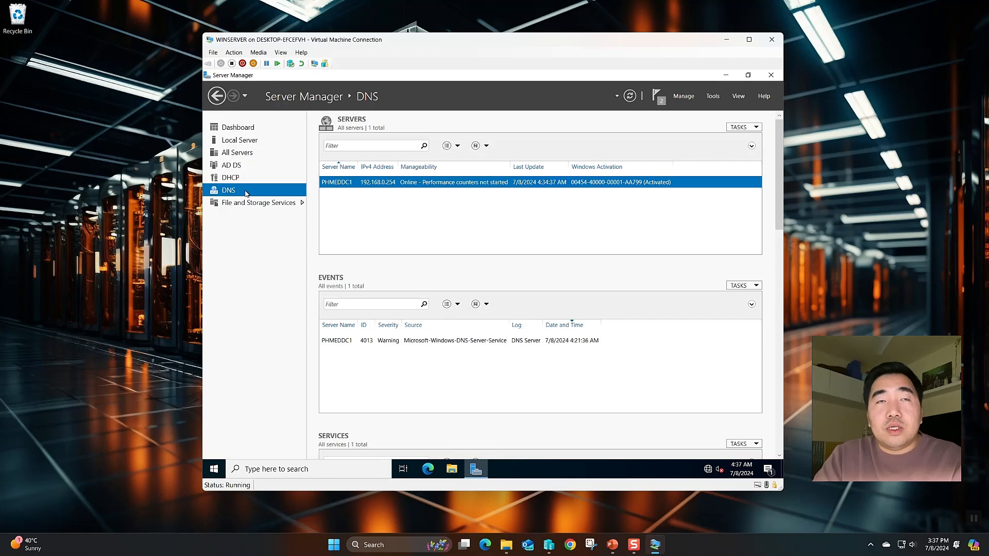
{"action": "left_click", "coordinate": [613, 546]}
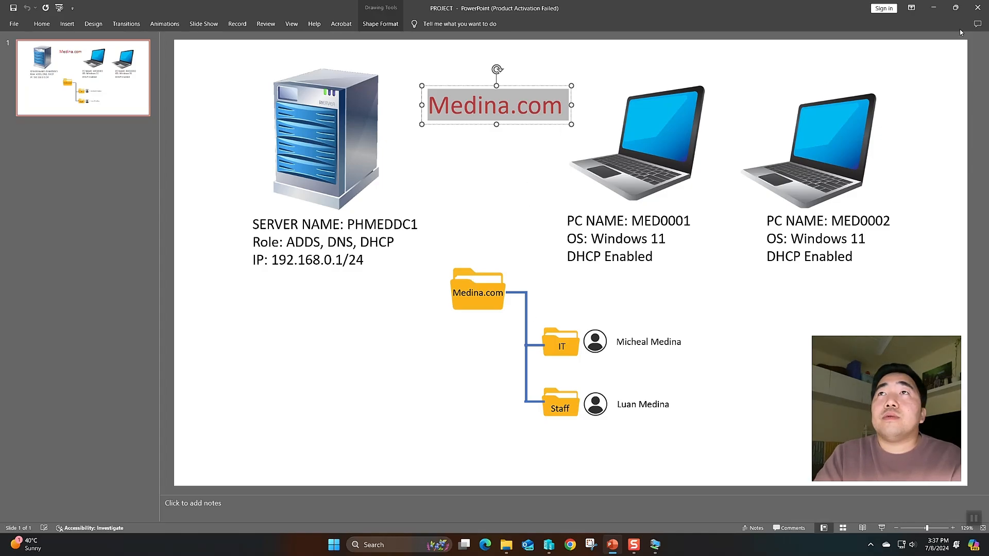
{"action": "left_click", "coordinate": [933, 7]}
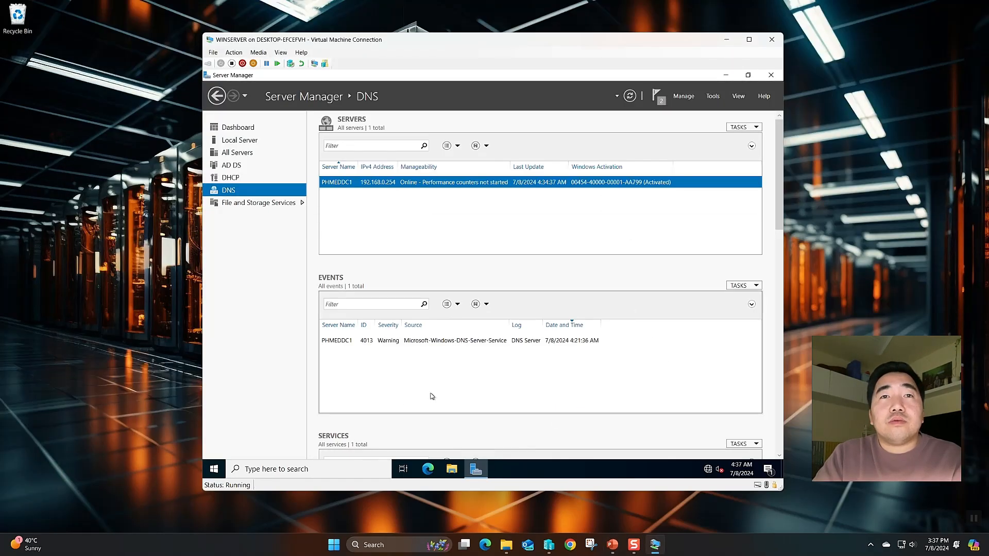
Launch Active Directory Users and Computers in full-screen view and enlarge its window
{"action": "left_click", "coordinate": [712, 96]}
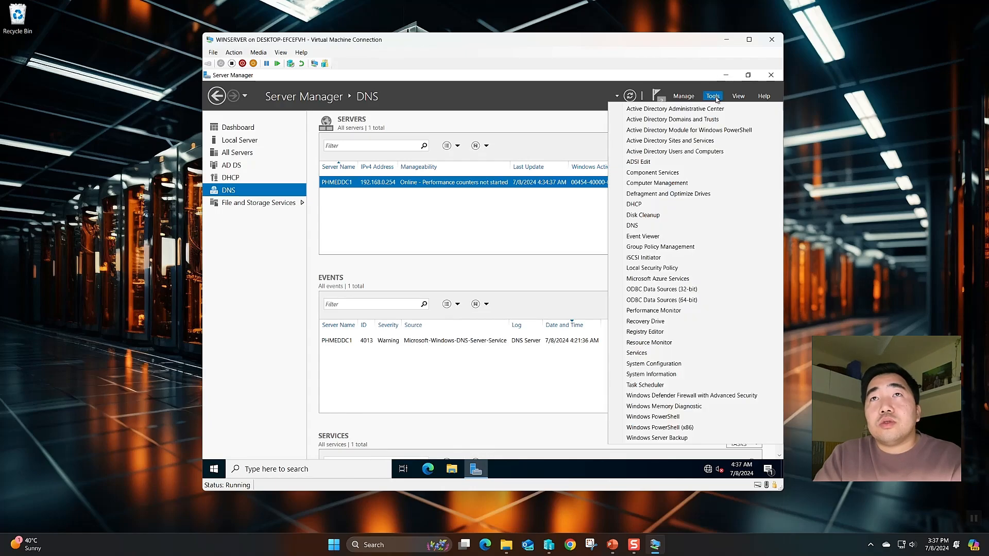
{"action": "left_click", "coordinate": [748, 40]}
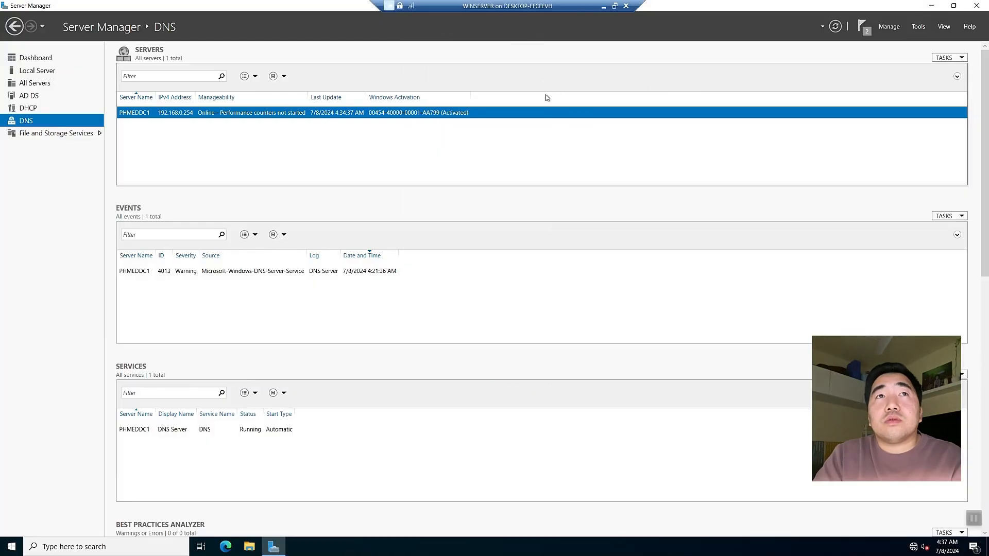
{"action": "left_click", "coordinate": [918, 27]}
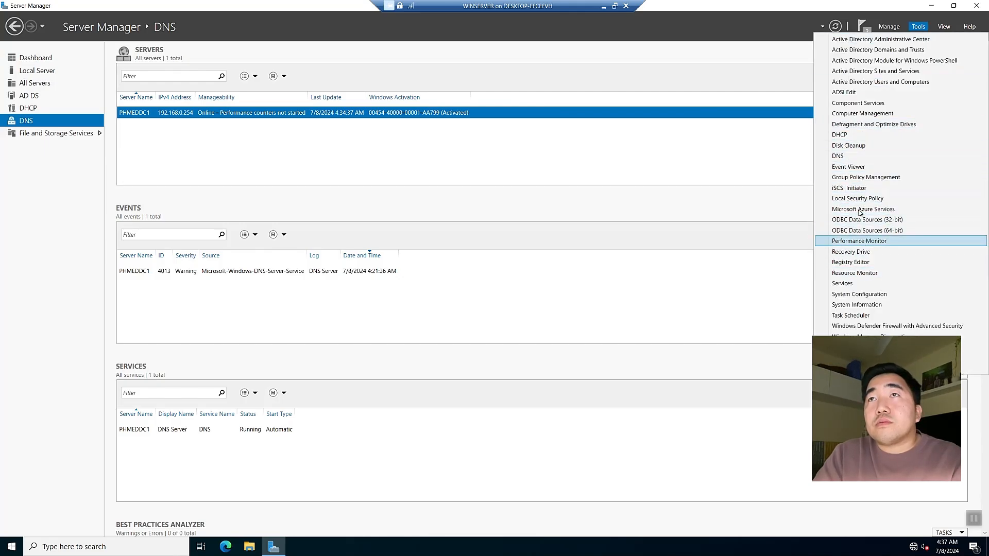
{"action": "left_click", "coordinate": [860, 83]}
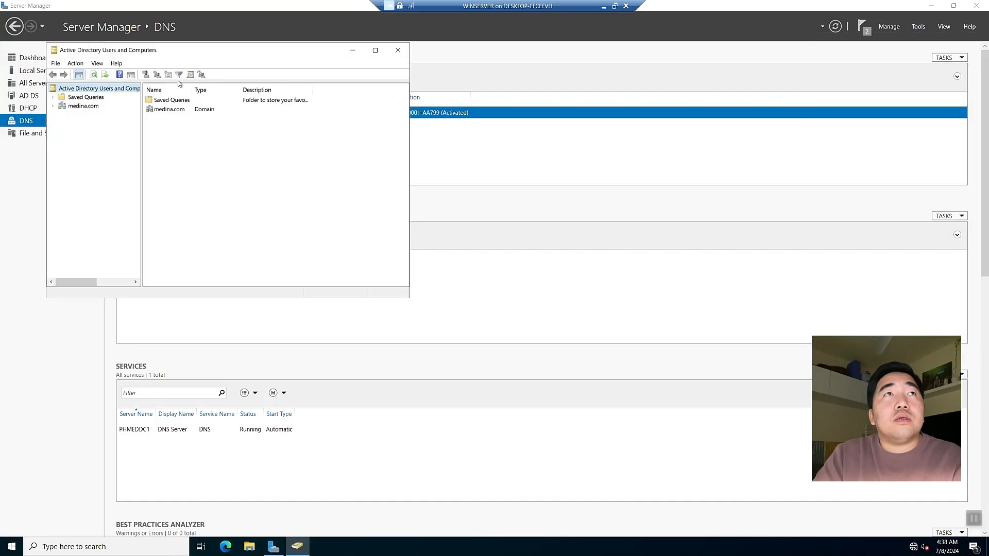
{"action": "left_click_drag", "start_coordinate": [152, 52], "coordinate": [299, 100]}
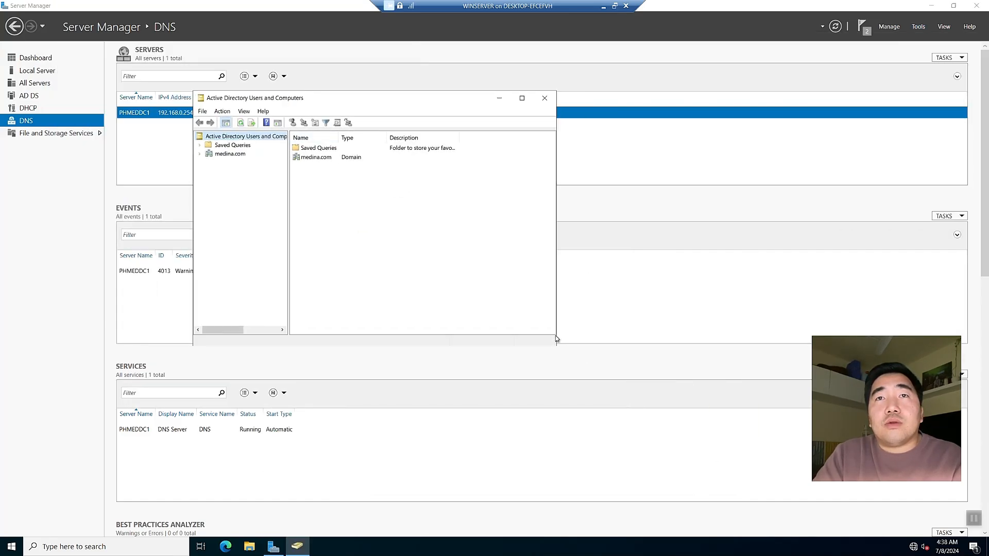
{"action": "left_click_drag", "start_coordinate": [557, 335], "coordinate": [857, 491]}
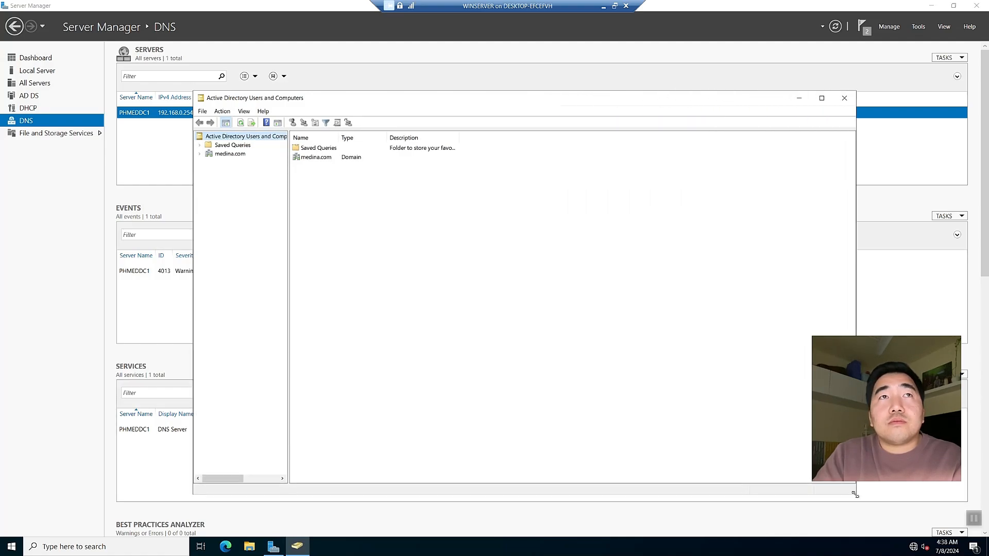
{"action": "mouse_move", "coordinate": [405, 93]}
{"action": "left_mouse_down"}
{"action": "mouse_move", "coordinate": [396, 68]}
{"action": "mouse_move", "coordinate": [399, 85]}
{"action": "left_mouse_up"}
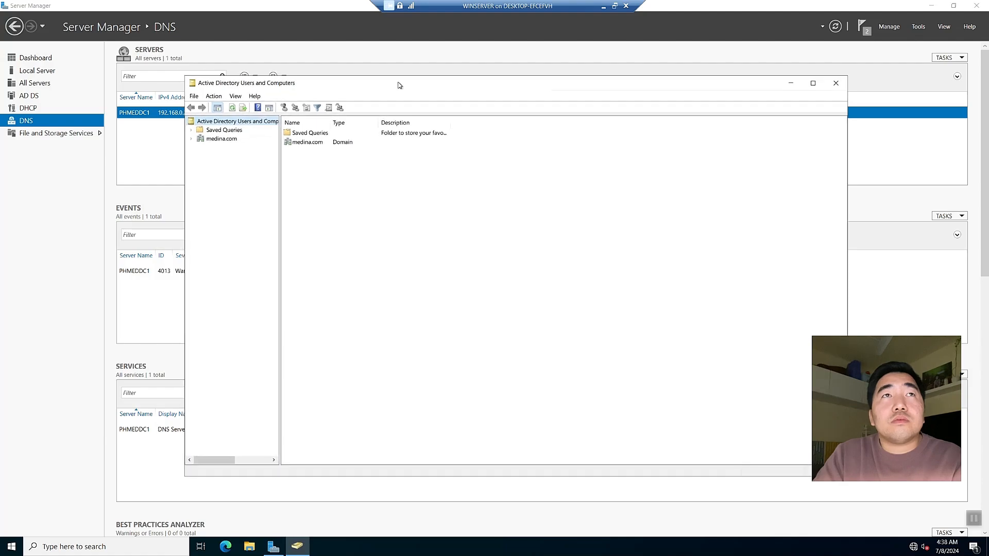
Expand medina.com, look through Computers and Users, and bring up the domain's New menu
{"action": "left_click", "coordinate": [204, 139]}
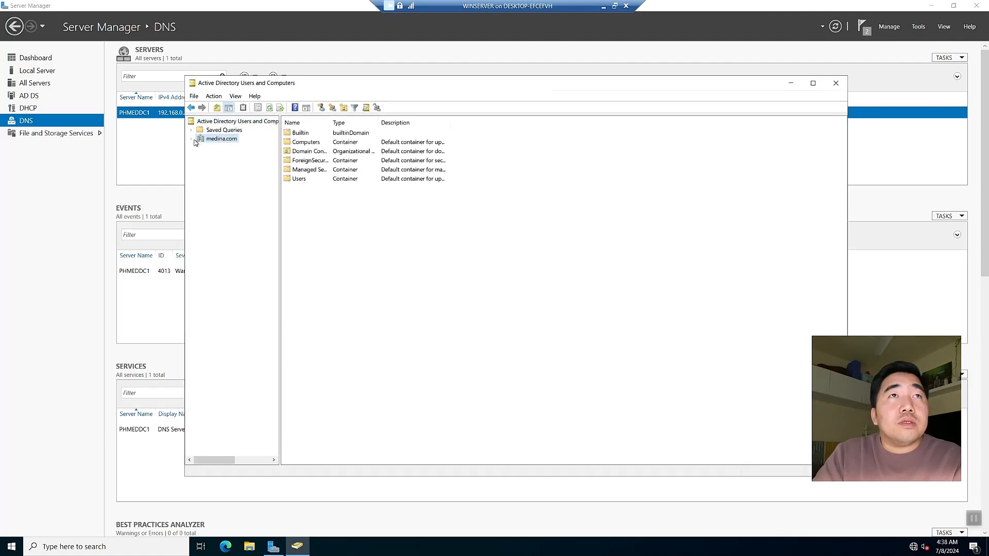
{"action": "left_click", "coordinate": [191, 139]}
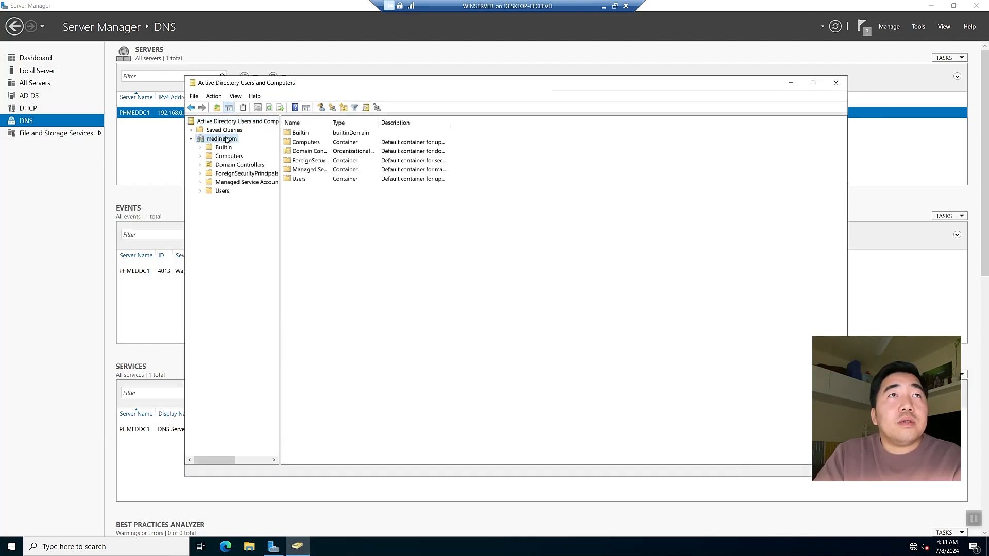
{"action": "left_click", "coordinate": [218, 159]}
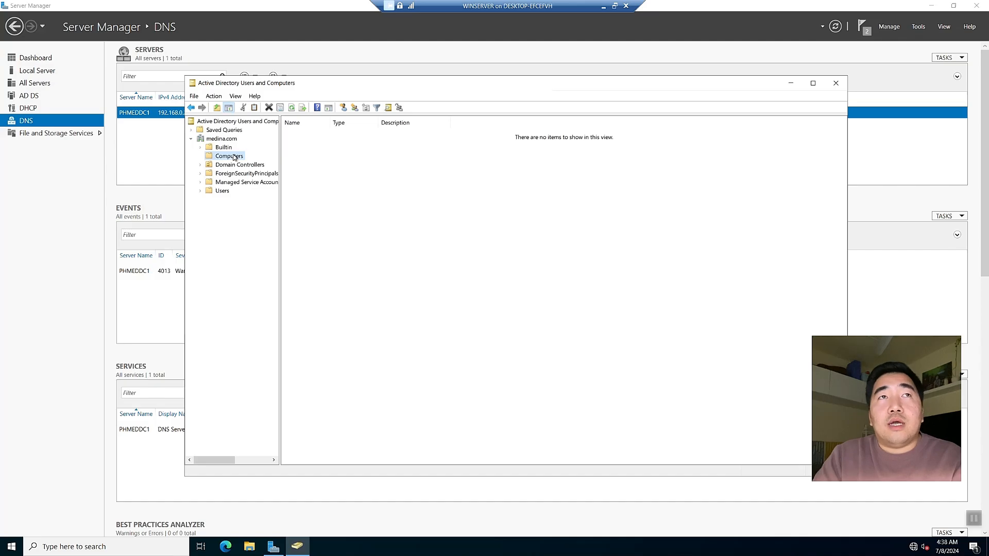
{"action": "left_click", "coordinate": [219, 192]}
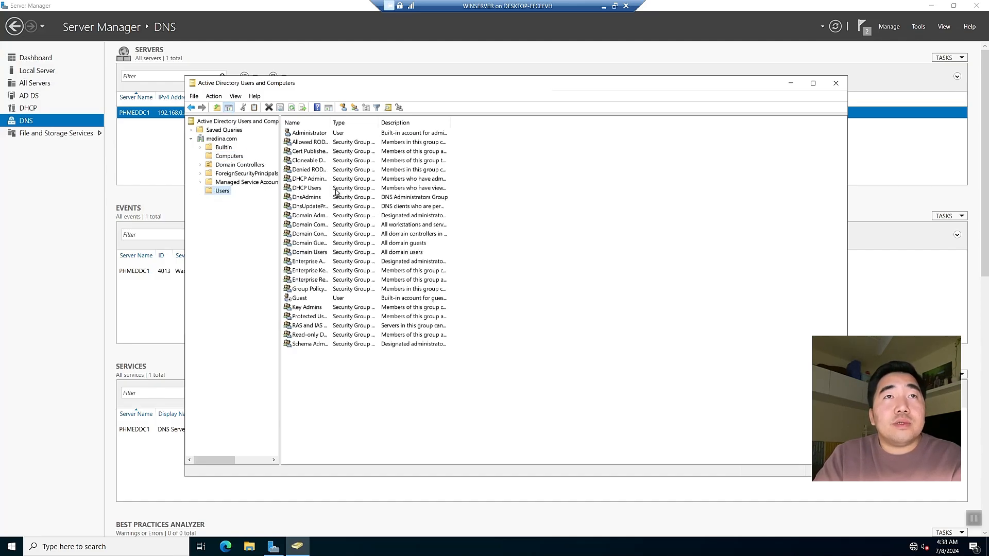
{"action": "left_click", "coordinate": [216, 139]}
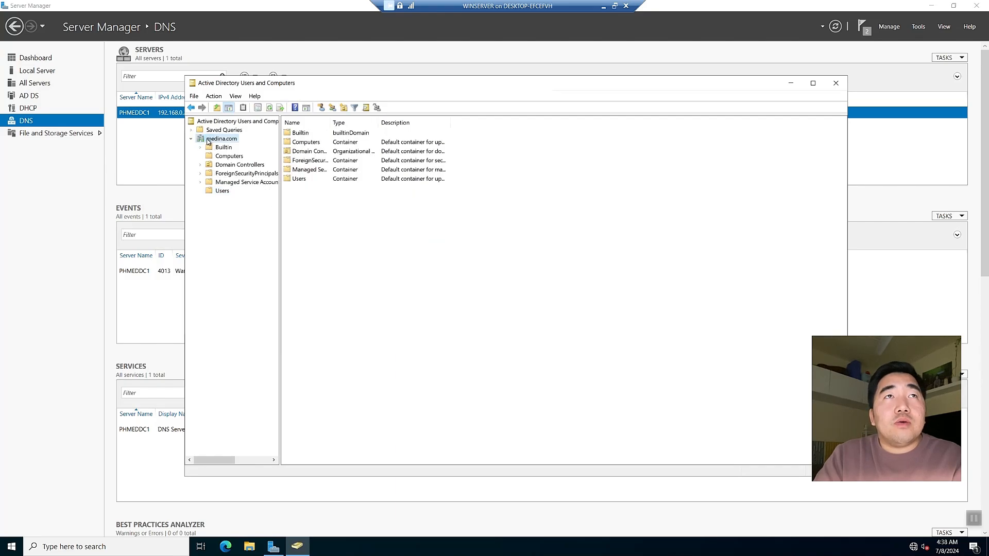
{"action": "right_click", "coordinate": [209, 142]}
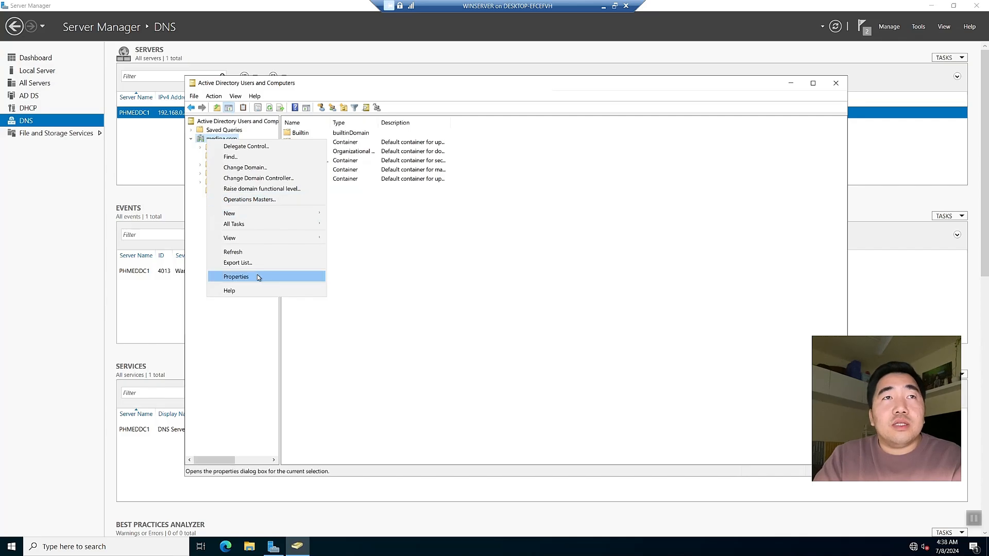
{"action": "mouse_move", "coordinate": [244, 219]}
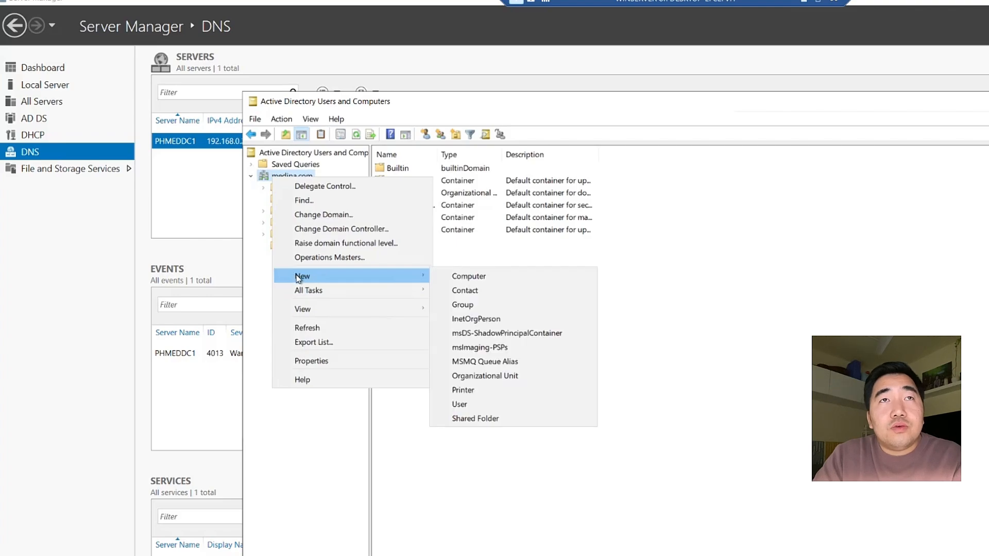
Create the MANILA organizational unit in medina.com
{"action": "left_click", "coordinate": [478, 375]}
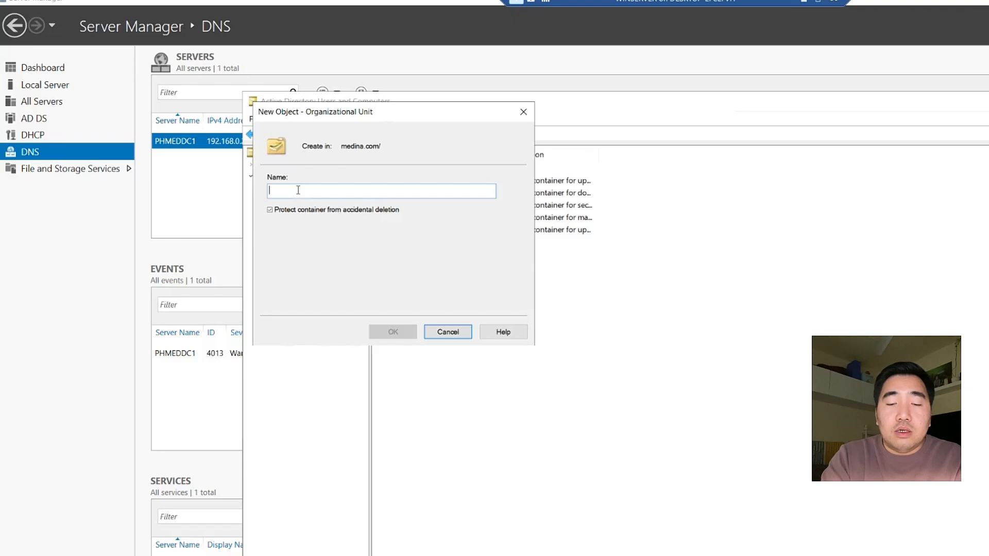
{"action": "type", "text": "MANILA"}
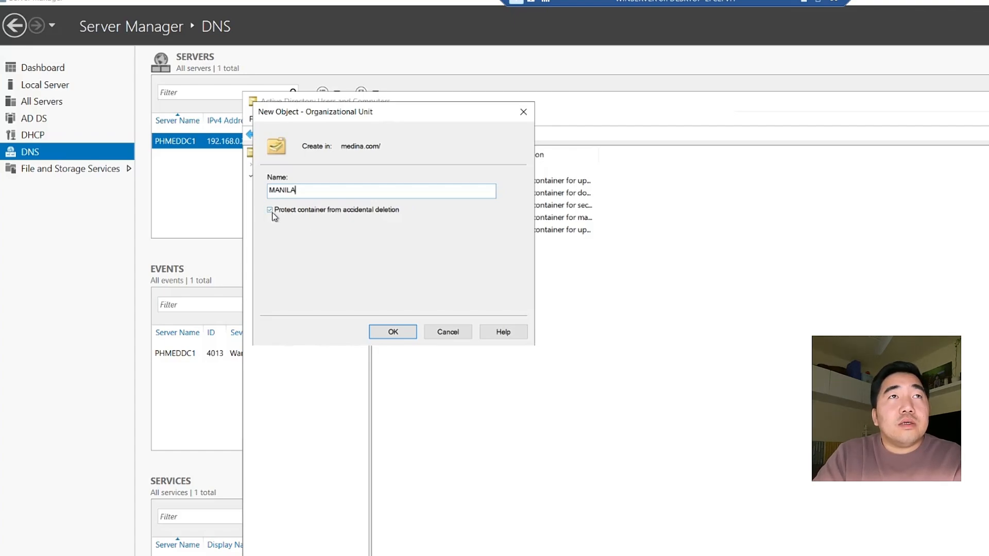
{"action": "left_click", "coordinate": [392, 331]}
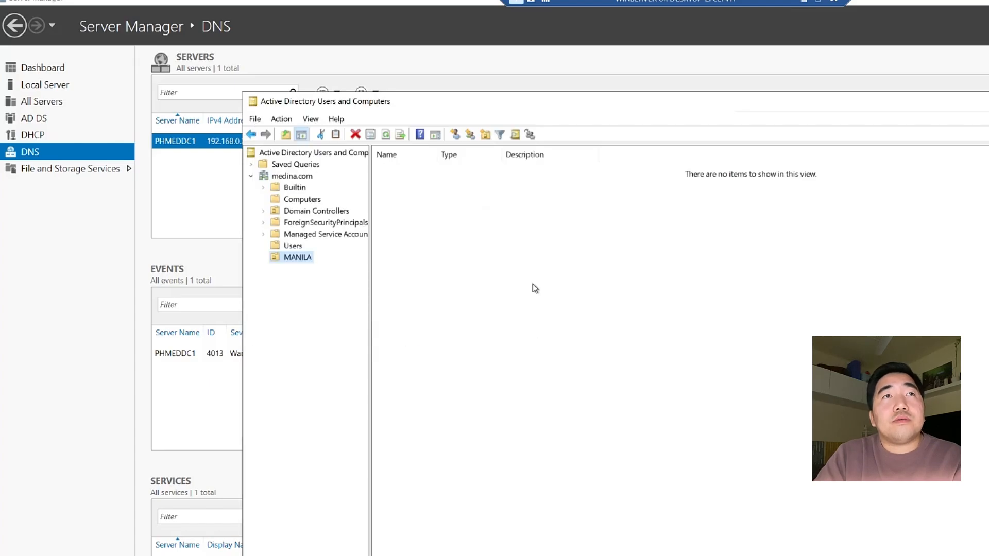
{"action": "left_click", "coordinate": [284, 260]}
{"action": "left_click", "coordinate": [278, 275]}
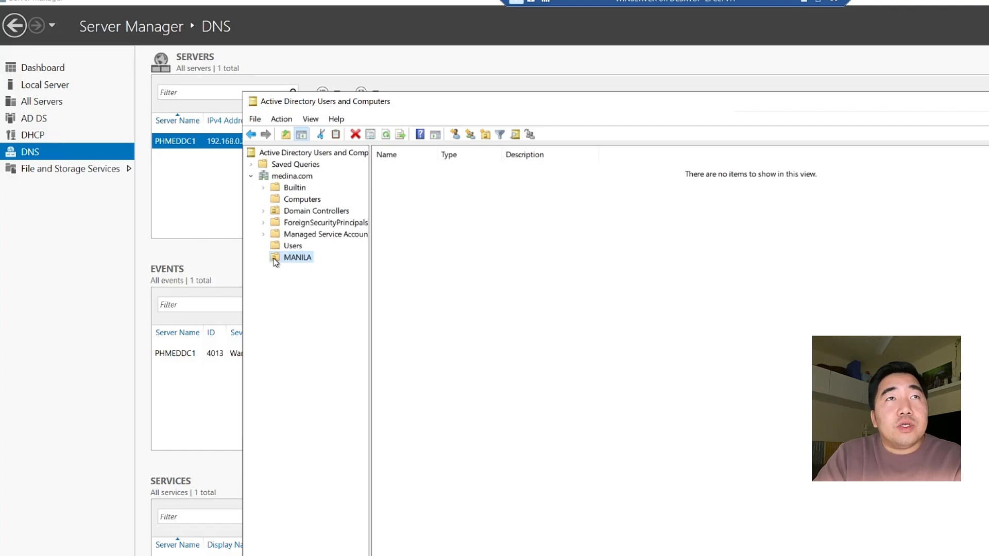
Create a USERS organizational unit inside MANILA and open it
{"action": "right_click", "coordinate": [275, 260]}
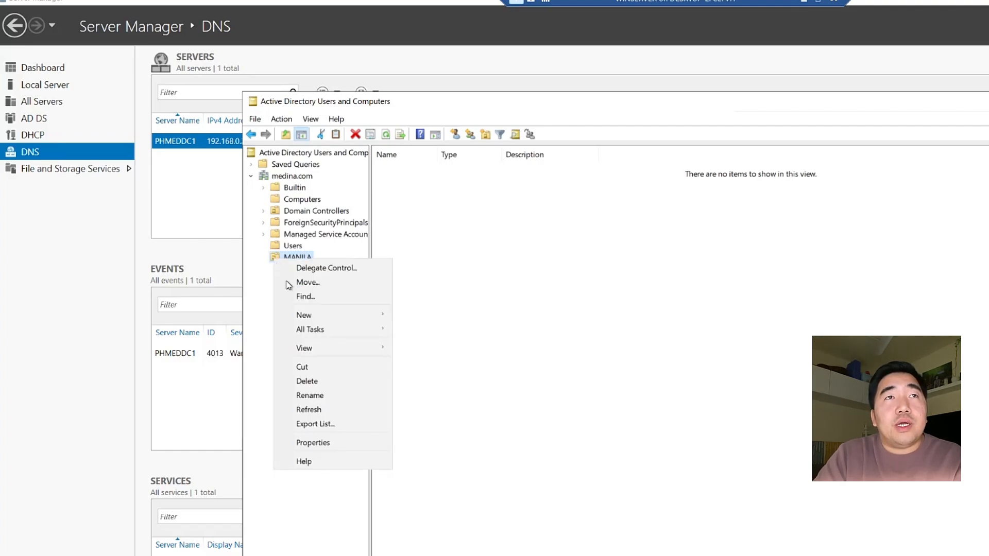
{"action": "mouse_move", "coordinate": [322, 322]}
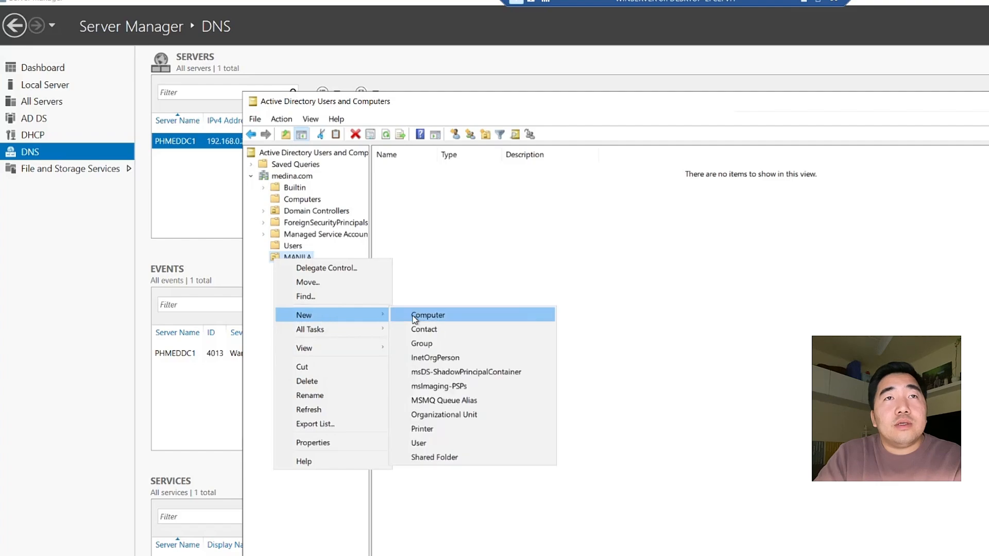
{"action": "left_click", "coordinate": [441, 413]}
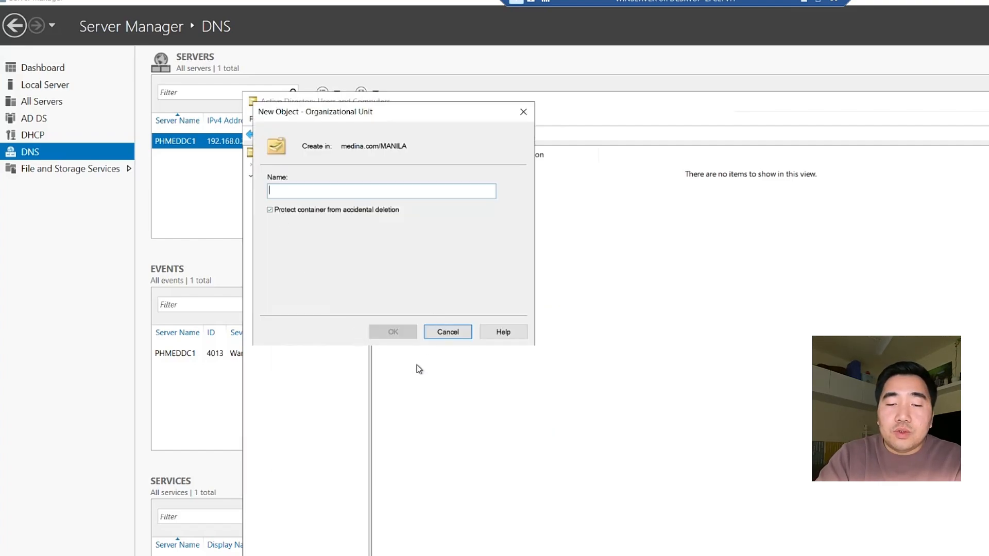
{"action": "type", "text": "USERS"}
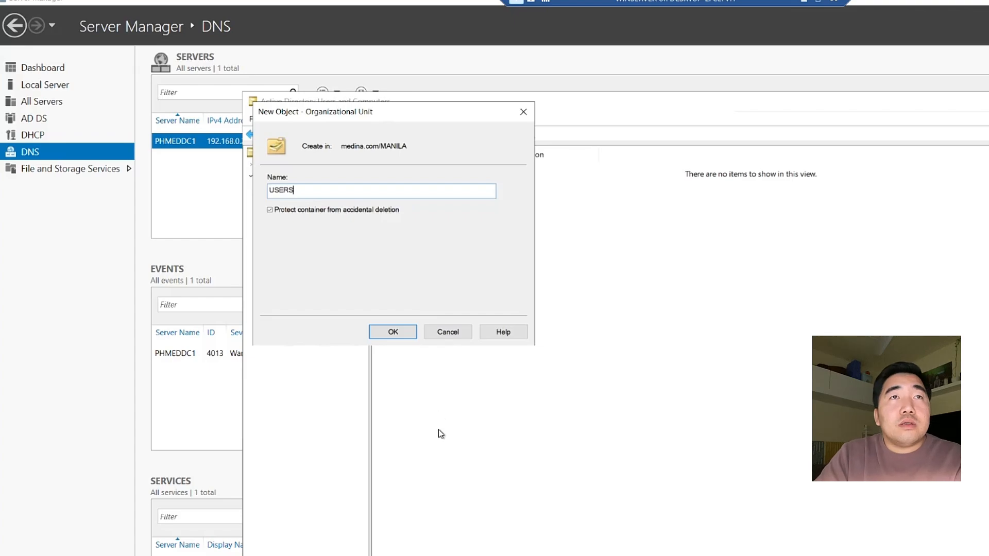
{"action": "left_click", "coordinate": [393, 332]}
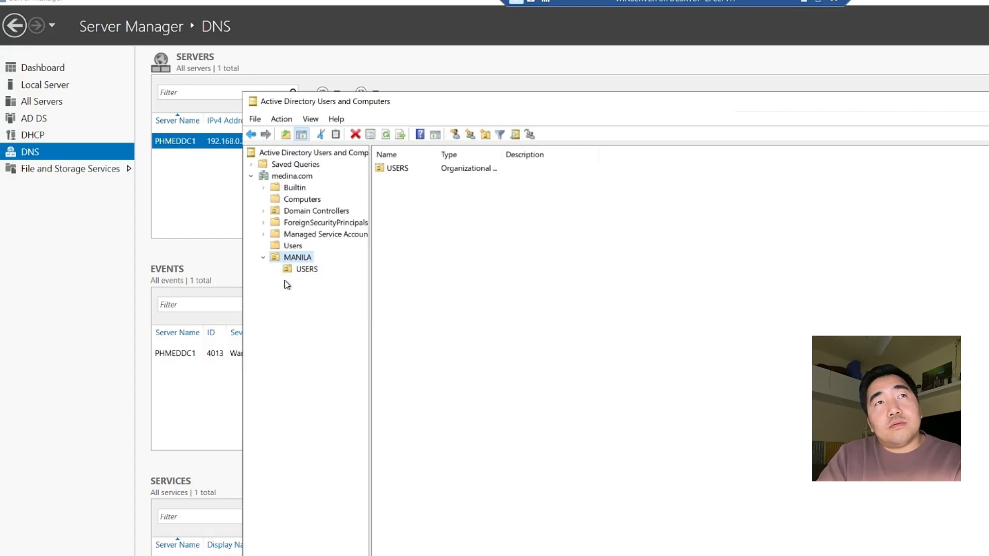
{"action": "left_click", "coordinate": [293, 274]}
Create an IT organizational unit inside MANILA/USERS
{"action": "right_click", "coordinate": [297, 270]}
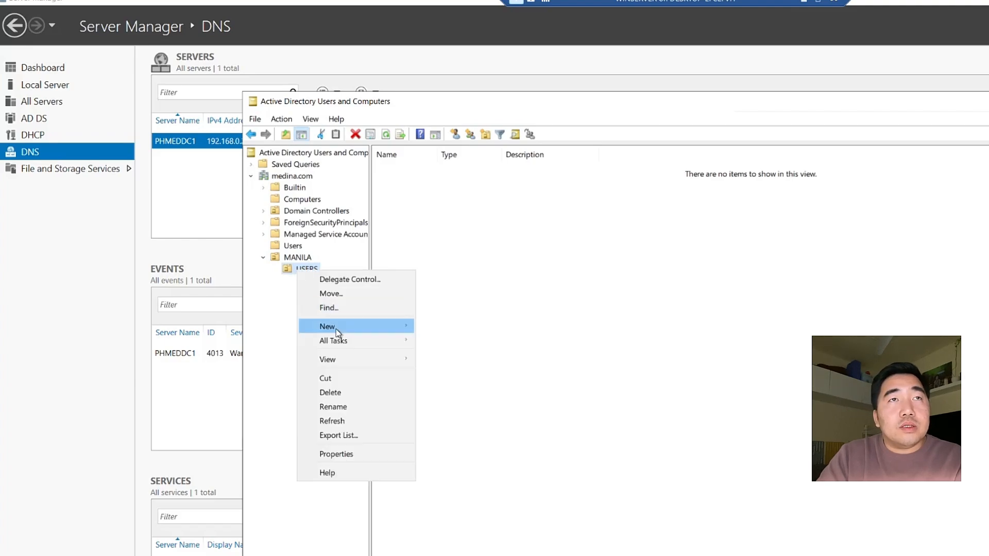
{"action": "mouse_move", "coordinate": [341, 328]}
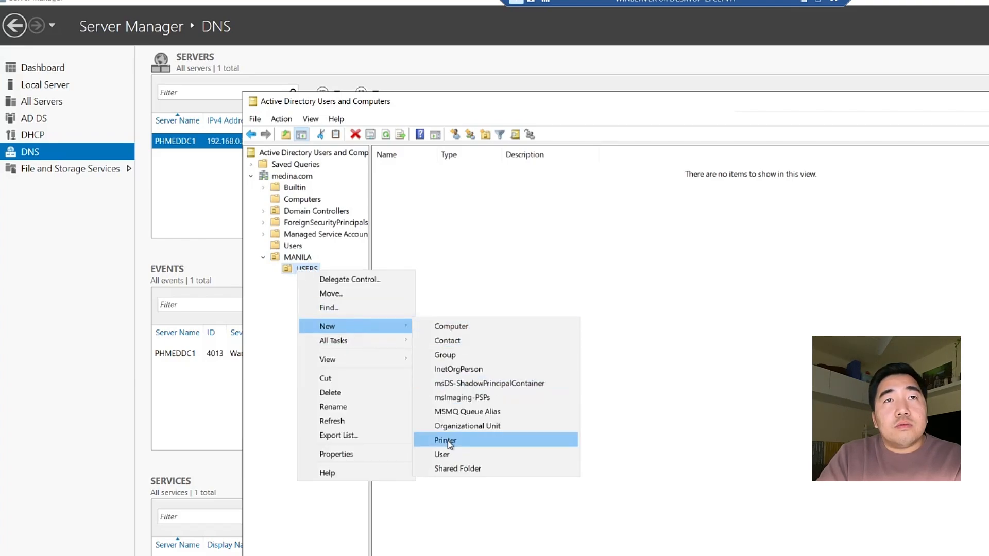
{"action": "left_click", "coordinate": [460, 424]}
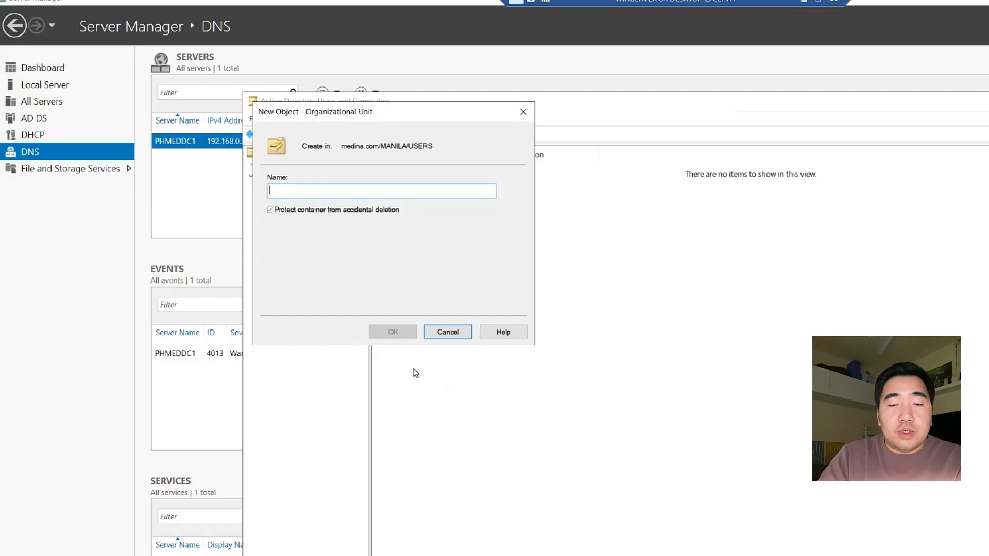
{"action": "type", "text": "IT"}
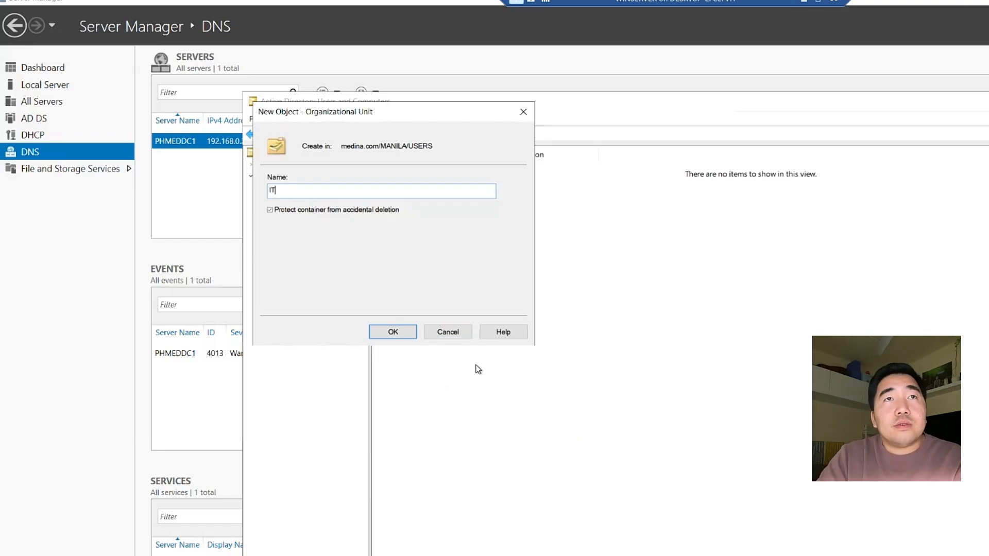
{"action": "left_click", "coordinate": [393, 332]}
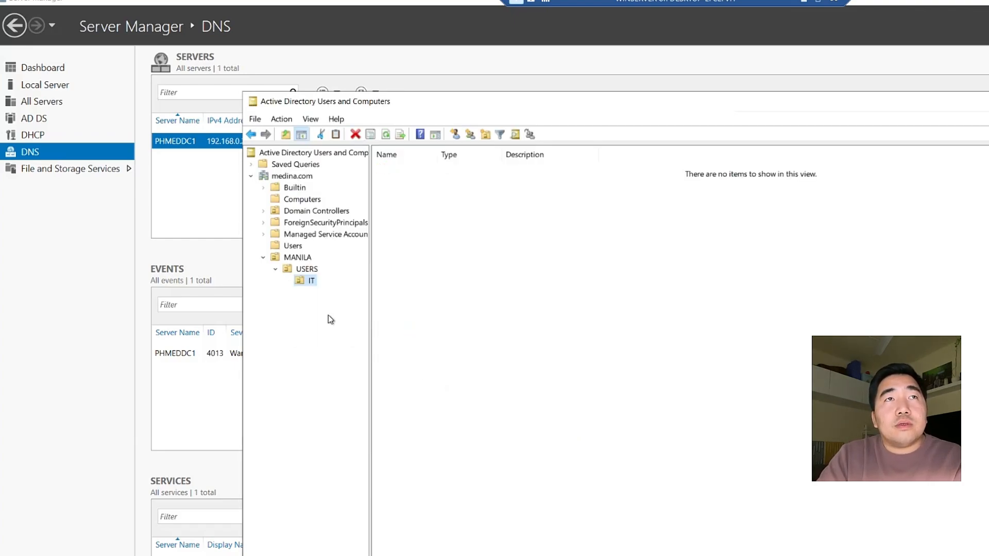
Create a STAFF organizational unit under USERS, replacing the initial HR name, then check both units
{"action": "right_click", "coordinate": [304, 273]}
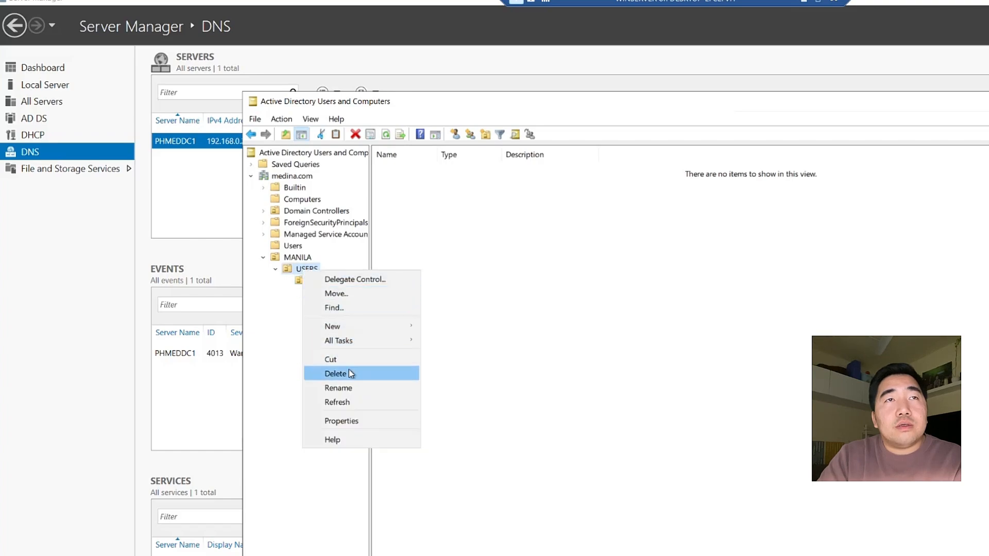
{"action": "mouse_move", "coordinate": [333, 328]}
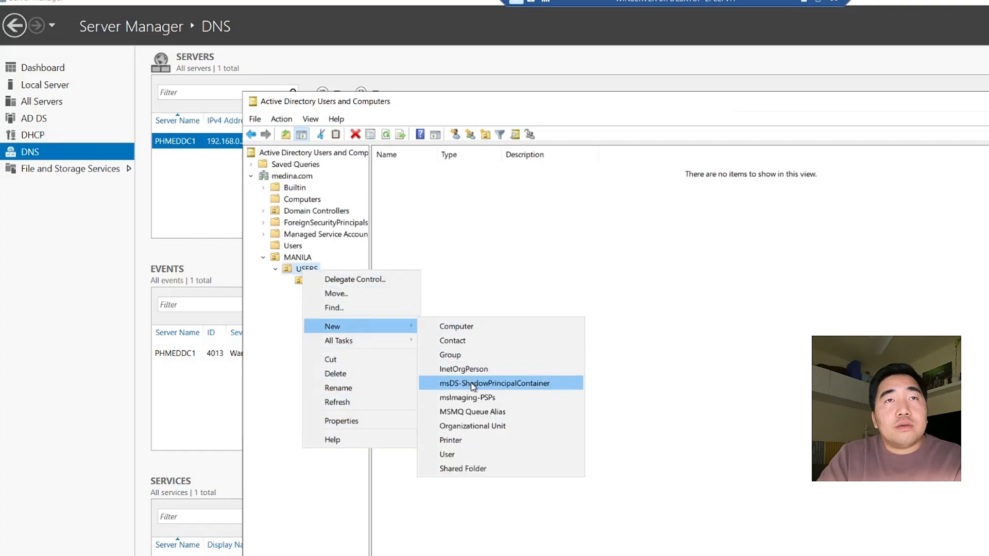
{"action": "left_click", "coordinate": [465, 427]}
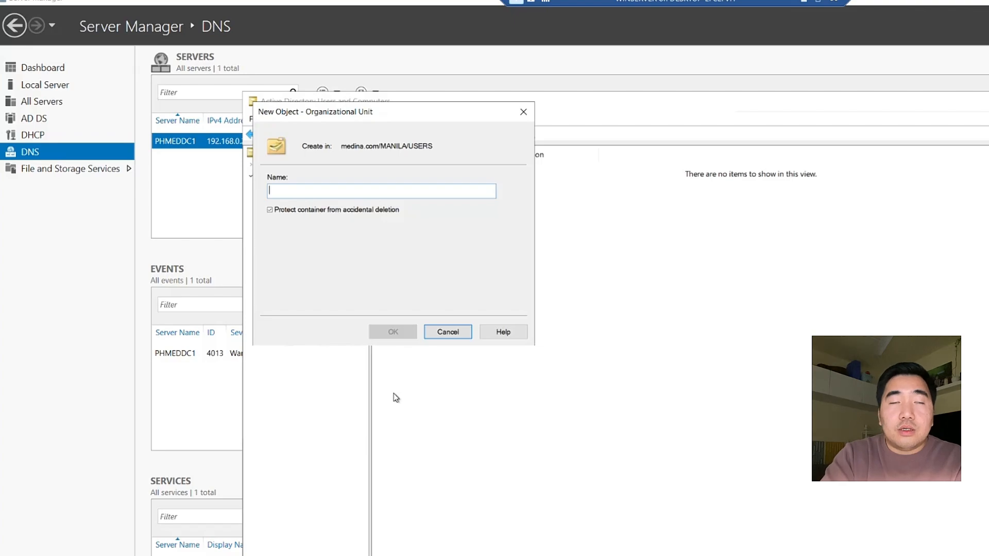
{"action": "type", "text": "HR"}
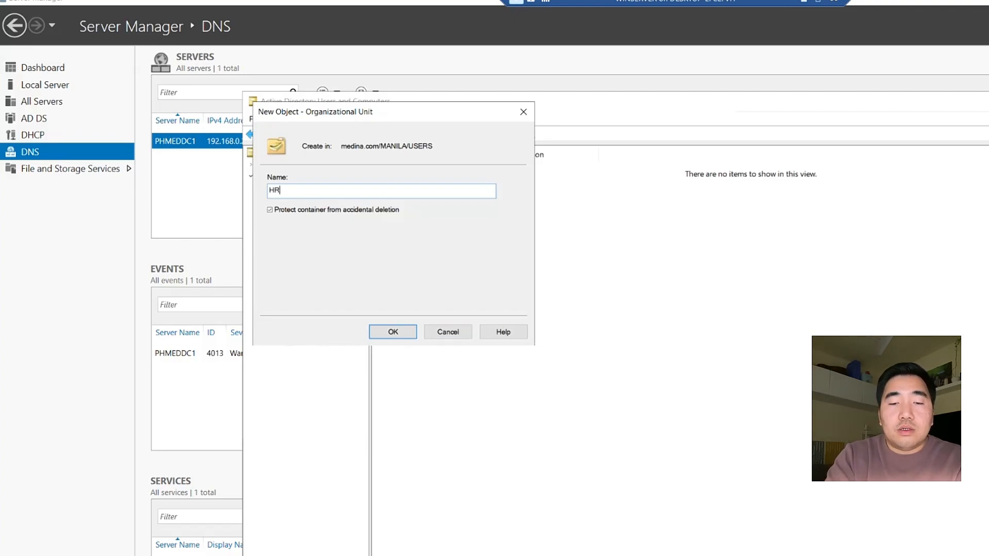
{"action": "key", "text": "BackSpace"}
{"action": "key", "text": "BackSpace"}
{"action": "type", "text": "STAFF"}
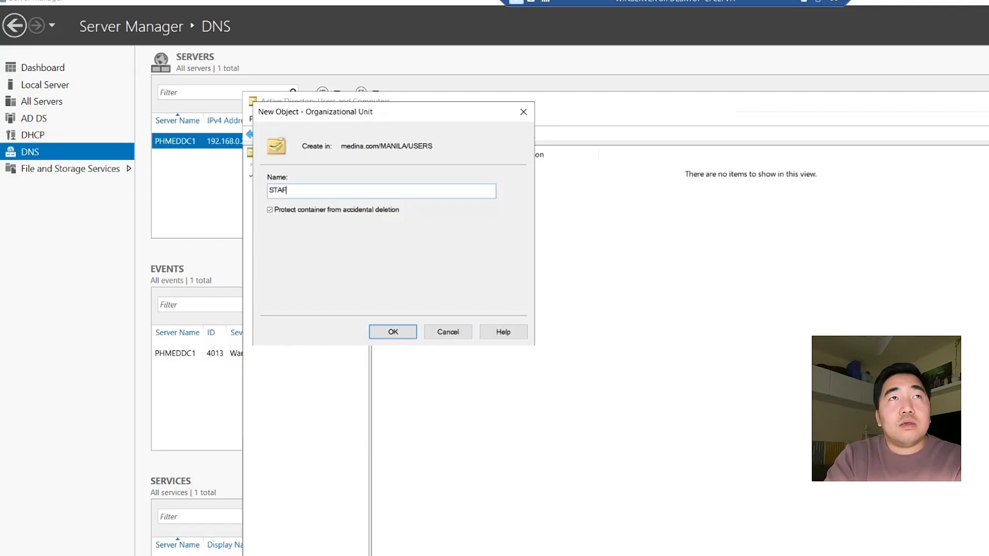
{"action": "left_click", "coordinate": [394, 338]}
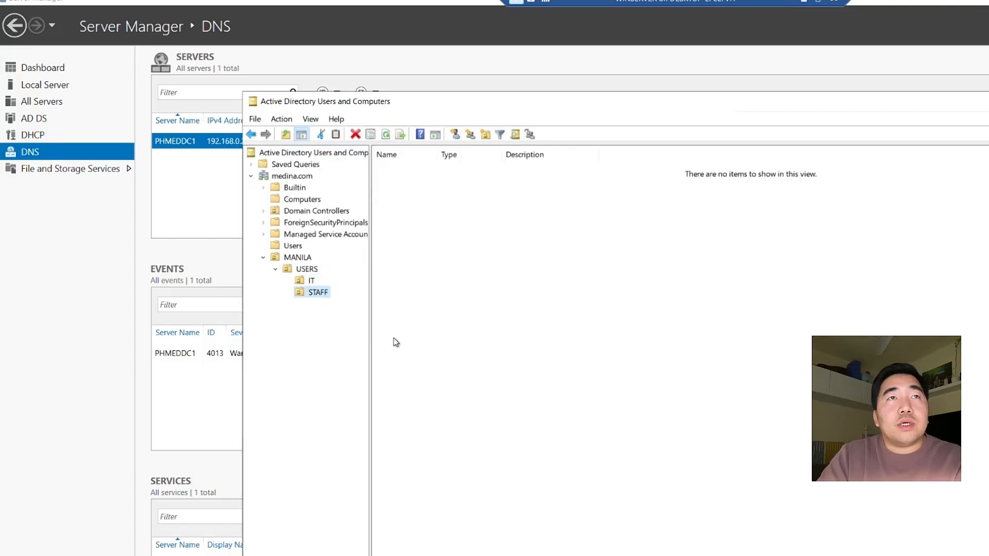
{"action": "left_click", "coordinate": [308, 281]}
{"action": "left_click", "coordinate": [306, 269]}
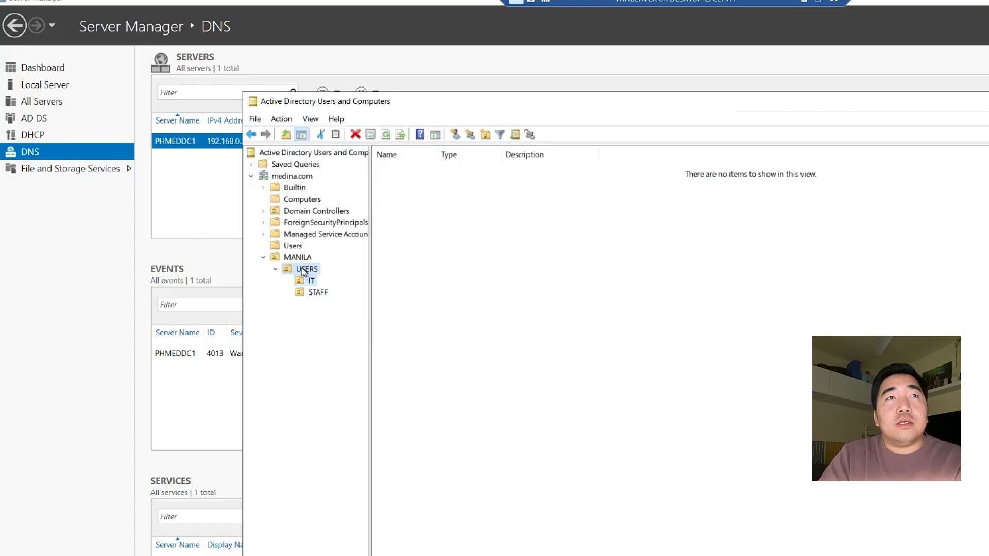
{"action": "left_click", "coordinate": [309, 281]}
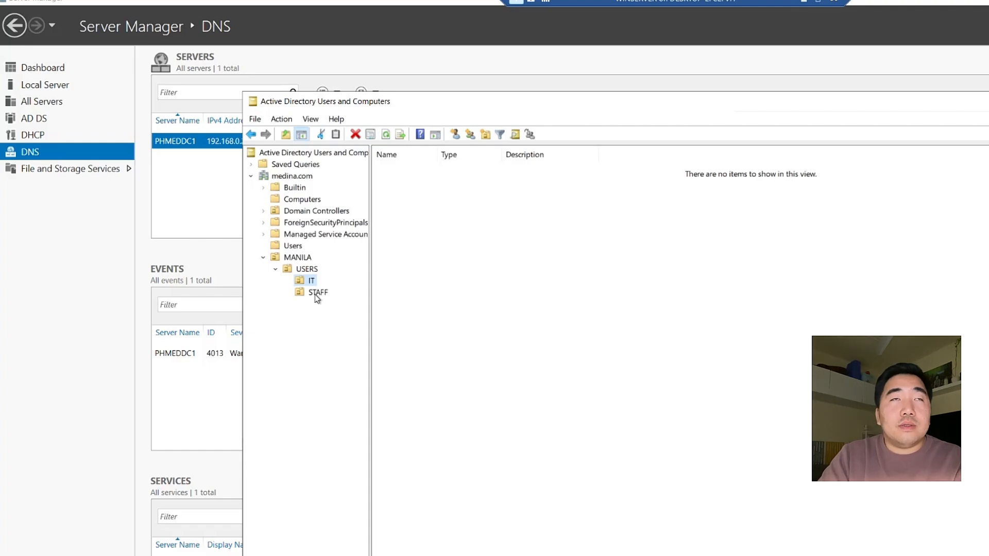
{"action": "left_click", "coordinate": [314, 293]}
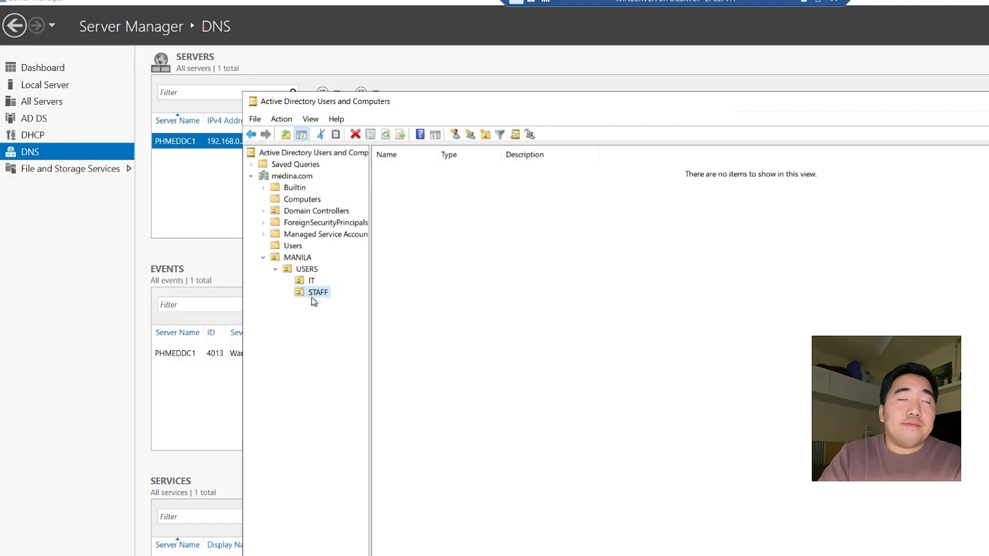
Start a New > User object in the IT organizational unit
{"action": "left_click", "coordinate": [310, 282]}
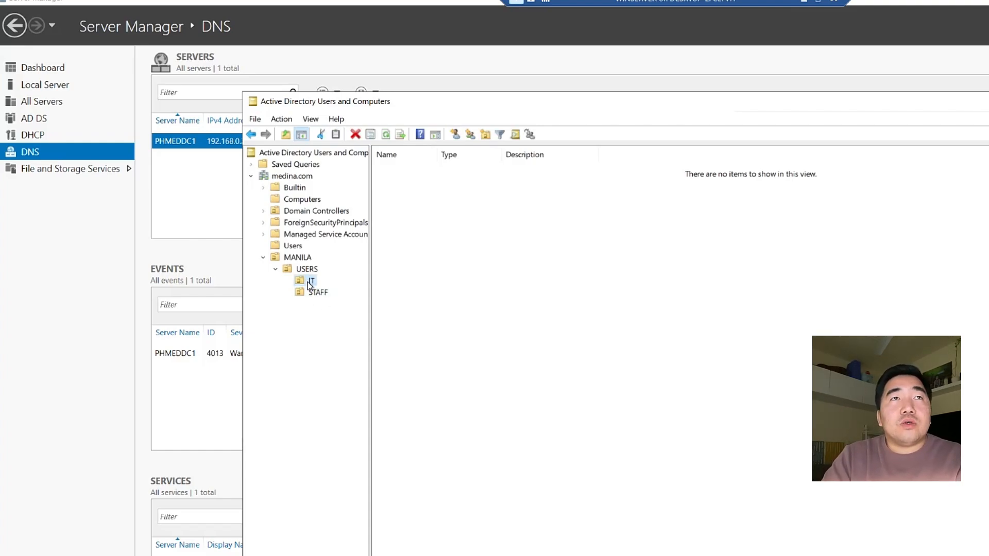
{"action": "right_click", "coordinate": [309, 283]}
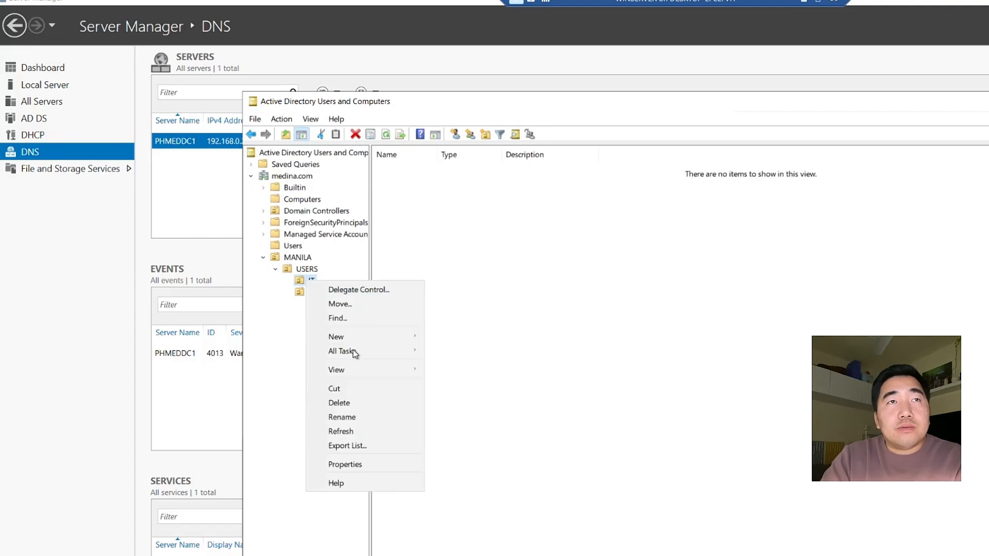
{"action": "mouse_move", "coordinate": [354, 343]}
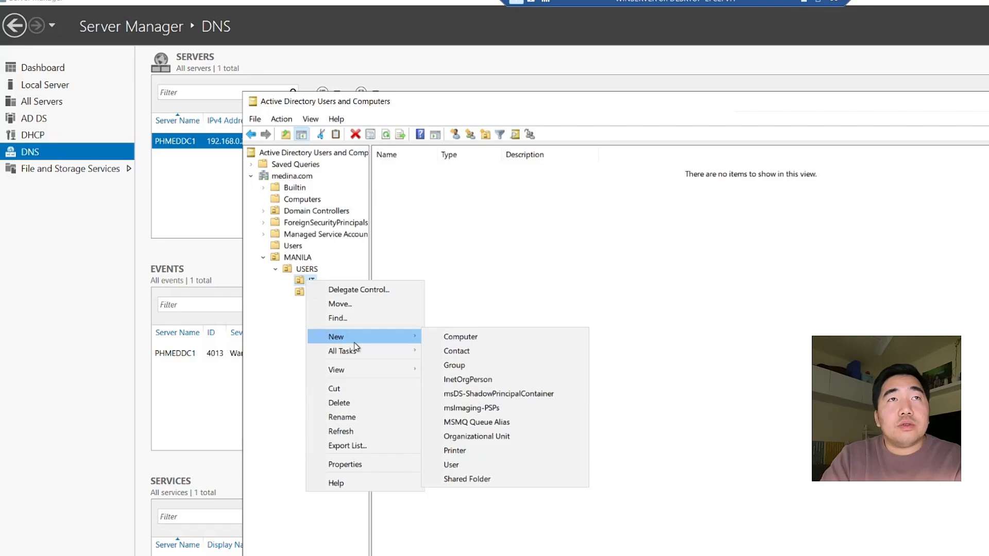
{"action": "left_click", "coordinate": [297, 283]}
{"action": "right_click", "coordinate": [301, 281]}
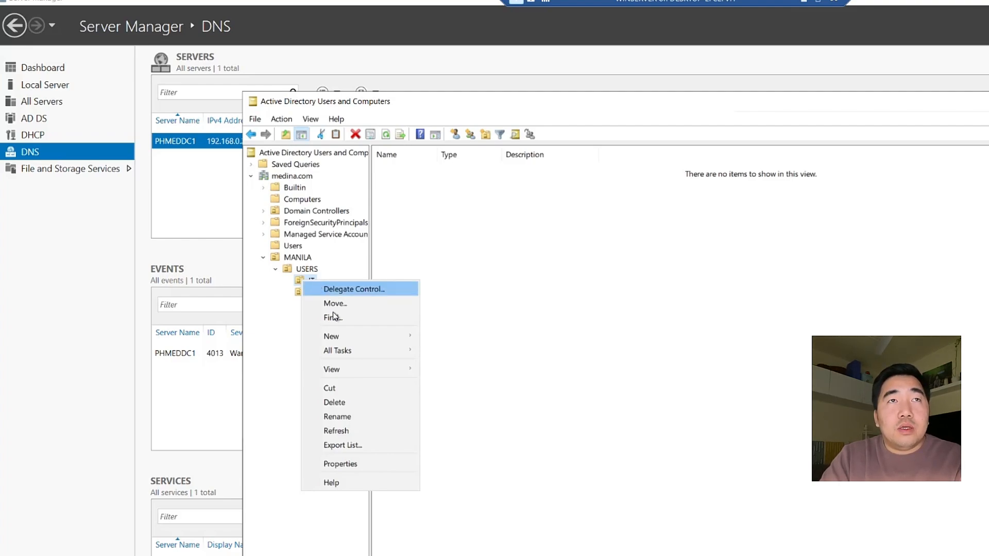
{"action": "mouse_move", "coordinate": [339, 338]}
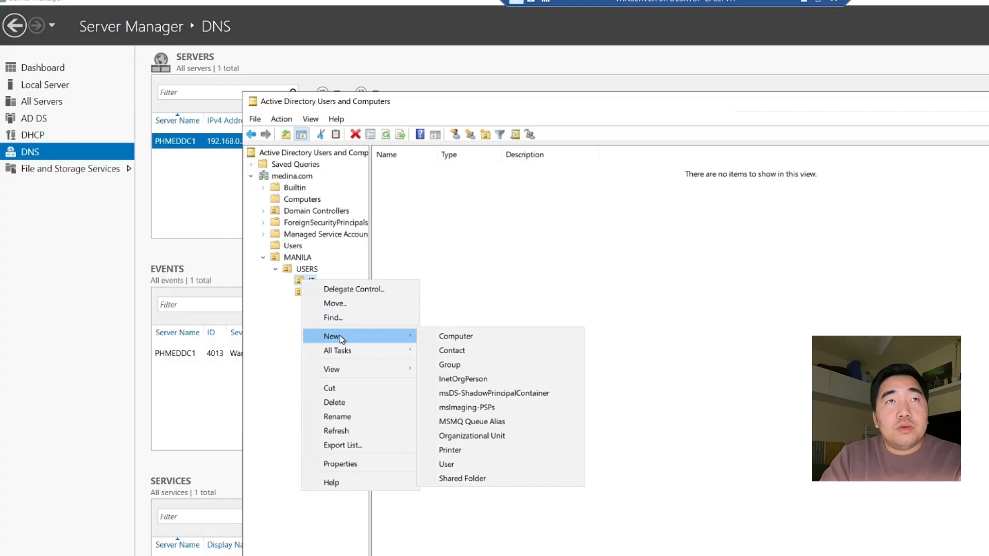
{"action": "right_click", "coordinate": [299, 281]}
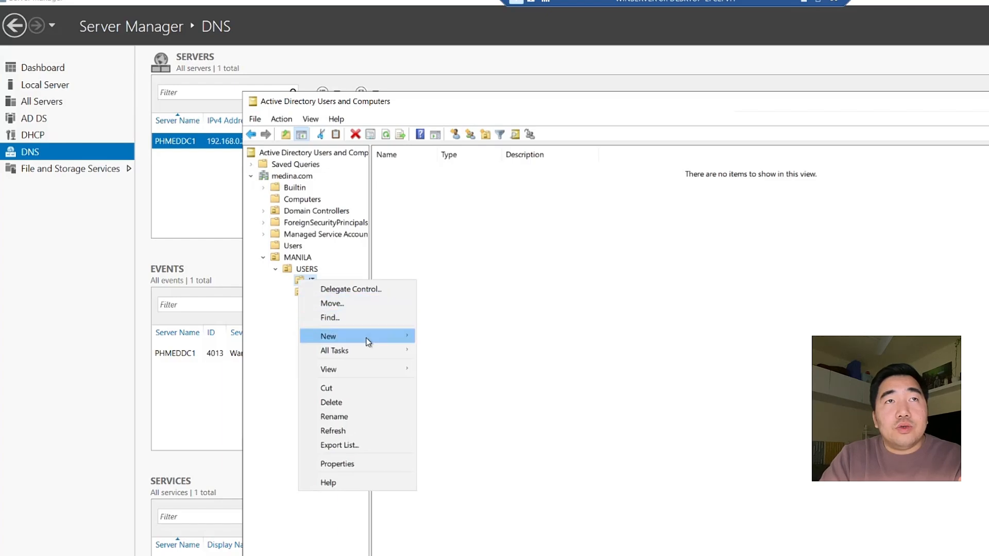
{"action": "mouse_move", "coordinate": [379, 341]}
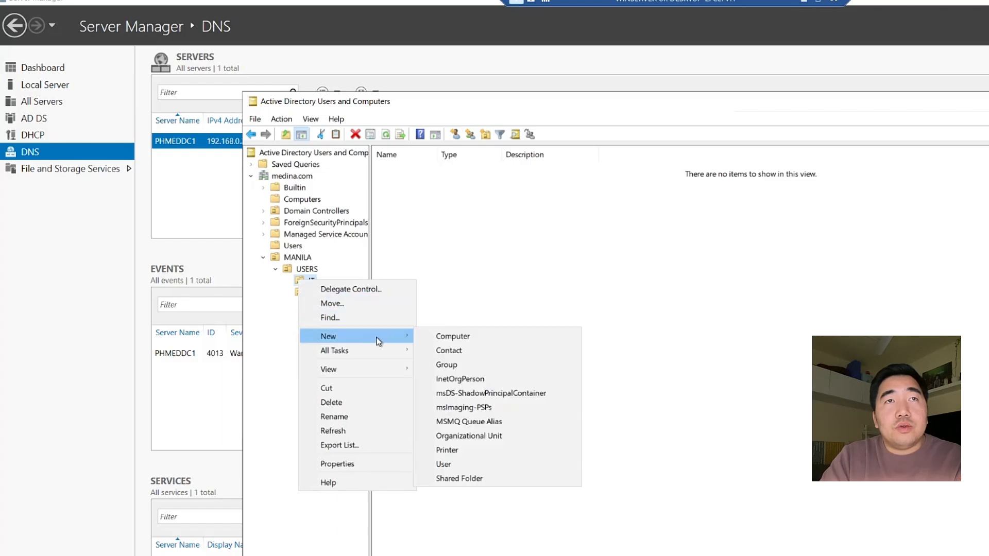
{"action": "left_click", "coordinate": [462, 464]}
Enter the new user's first and last name, then go to the logon name field
{"action": "left_click_drag", "start_coordinate": [379, 120], "coordinate": [609, 262]}
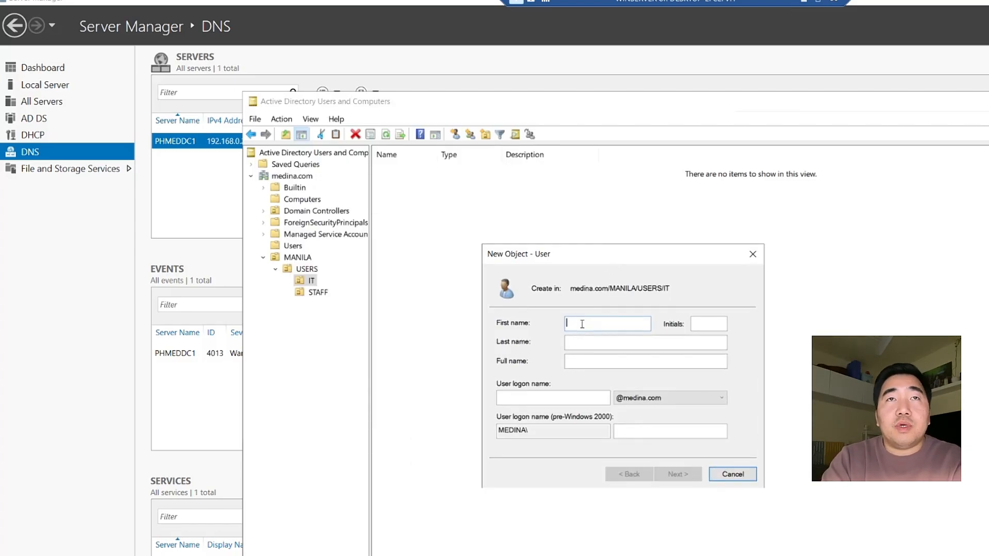
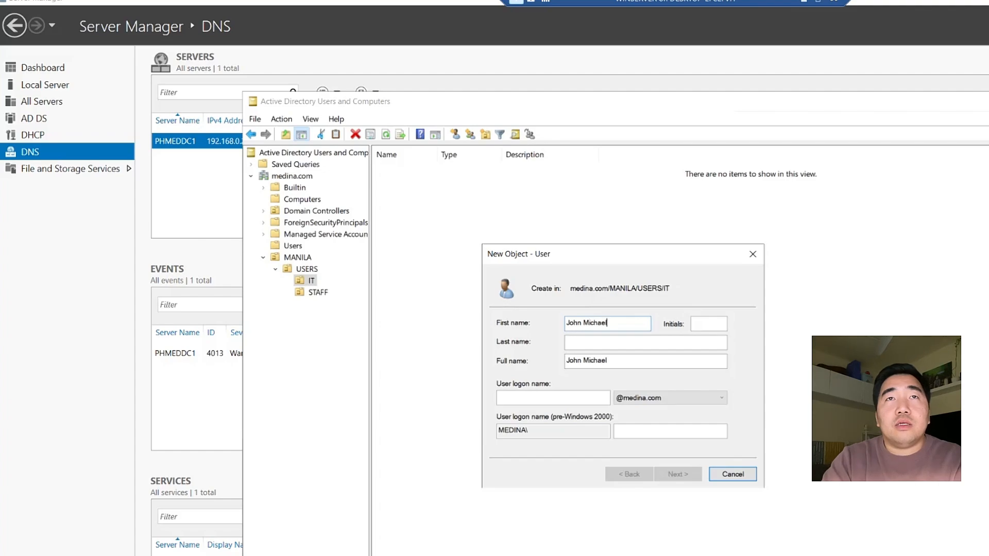
{"action": "left_click", "coordinate": [708, 324]}
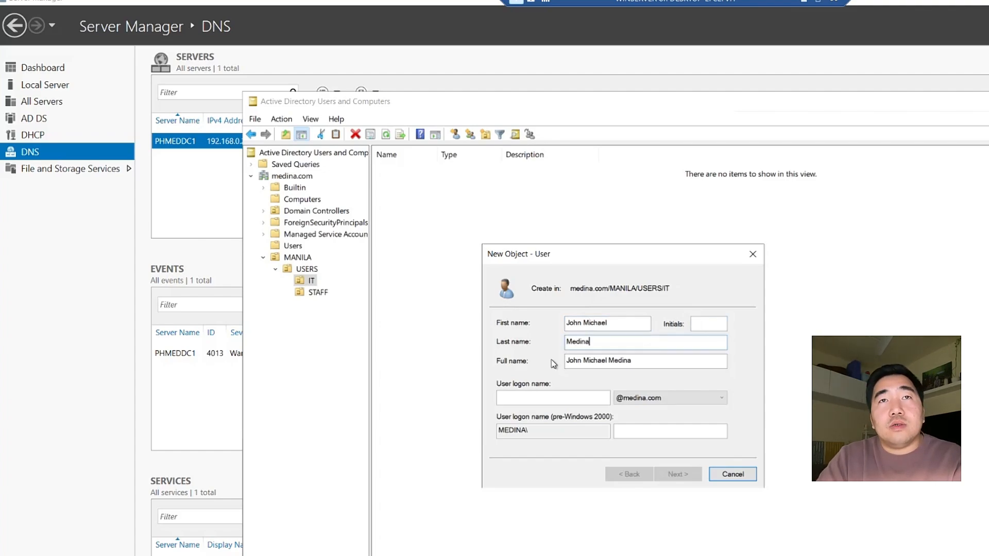
{"action": "left_click", "coordinate": [542, 396]}
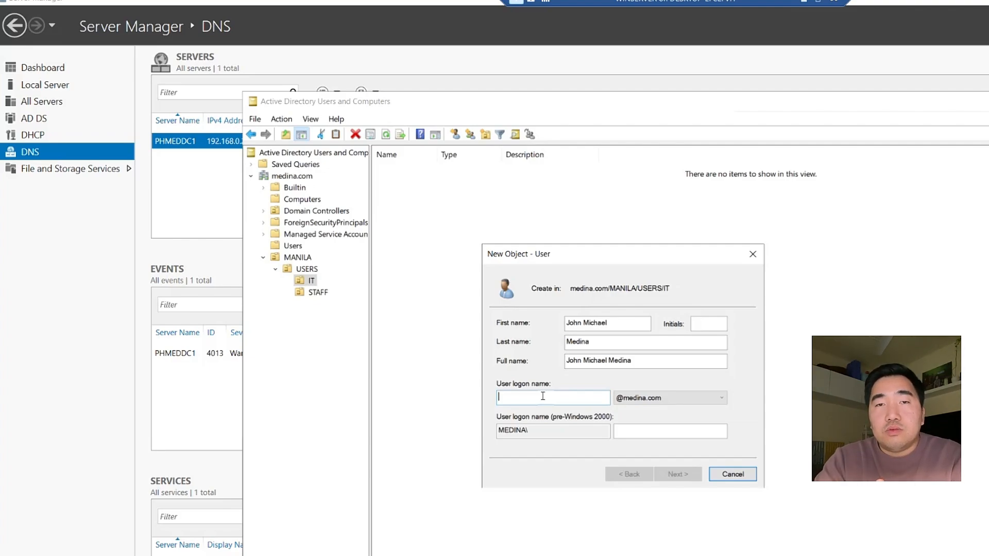
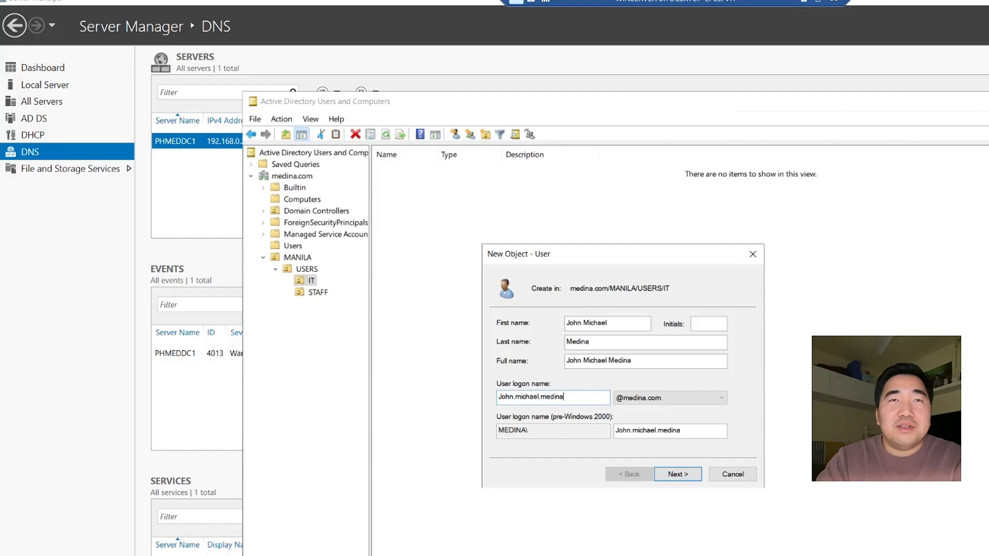
Try and clear several logon names, checking the network diagram for reference
{"action": "left_click_drag", "start_coordinate": [575, 401], "coordinate": [490, 399]}
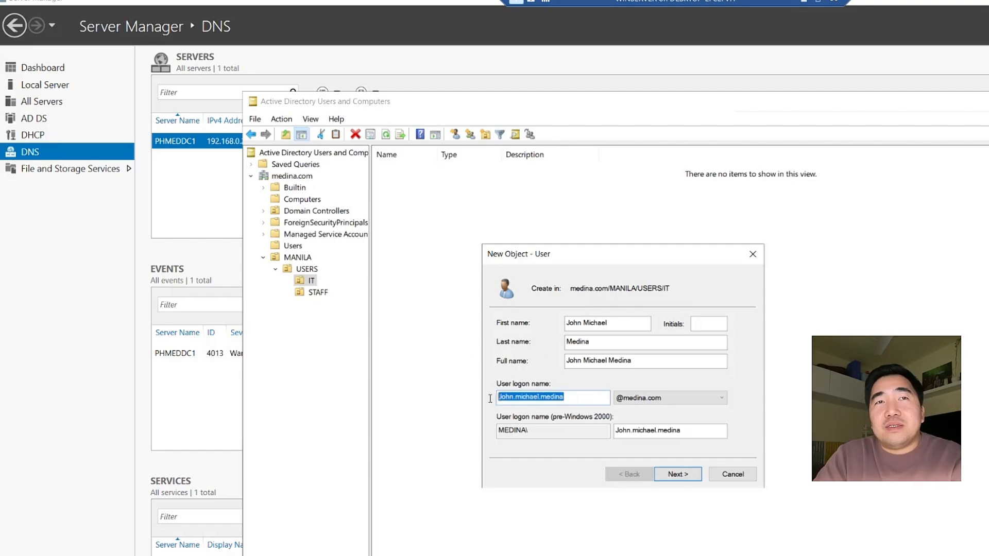
{"action": "key", "text": "BackSpace"}
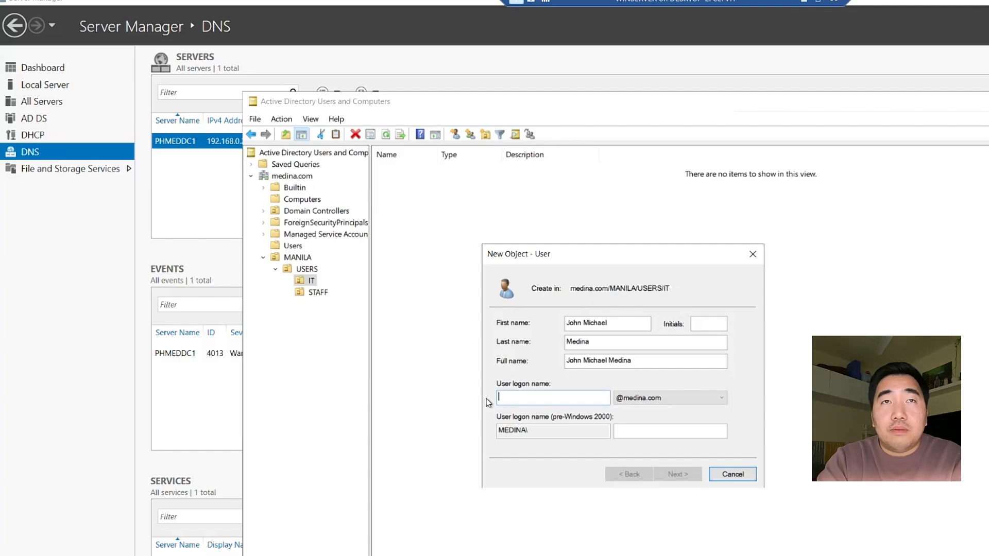
{"action": "type", "text": "MED5001"}
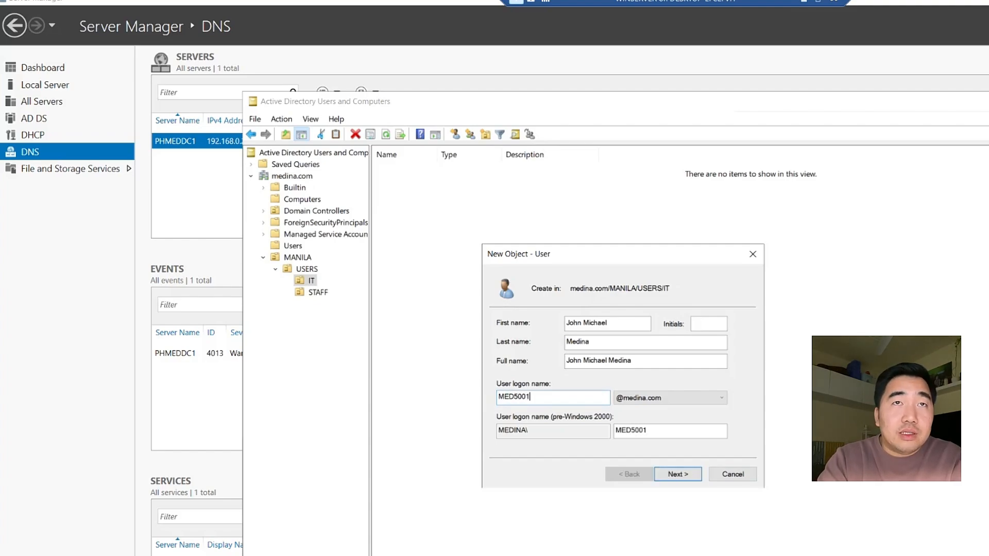
{"action": "key", "text": "BackSpace"}
{"action": "key", "text": "BackSpace"}
{"action": "key", "text": "BackSpace"}
{"action": "key", "text": "BackSpace"}
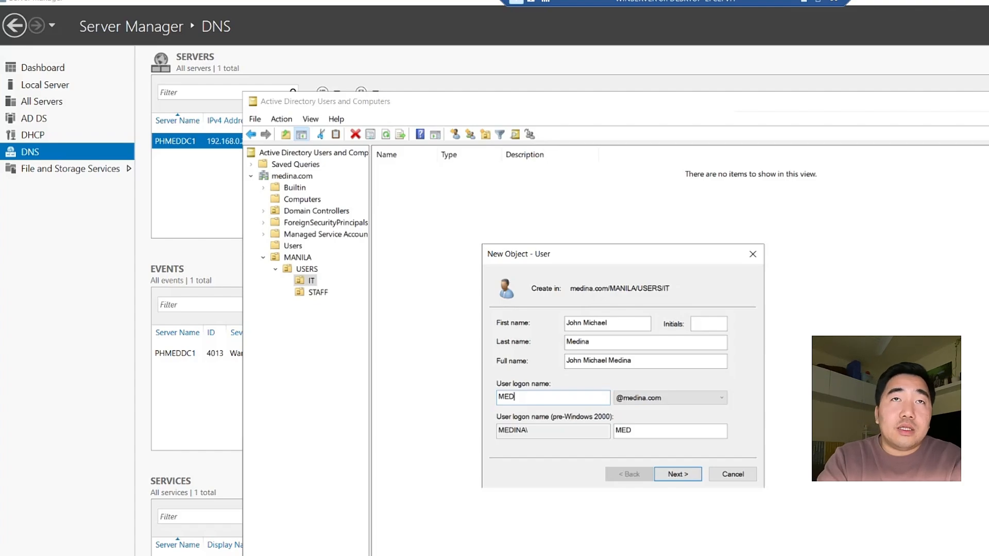
{"action": "type", "text": "5001"}
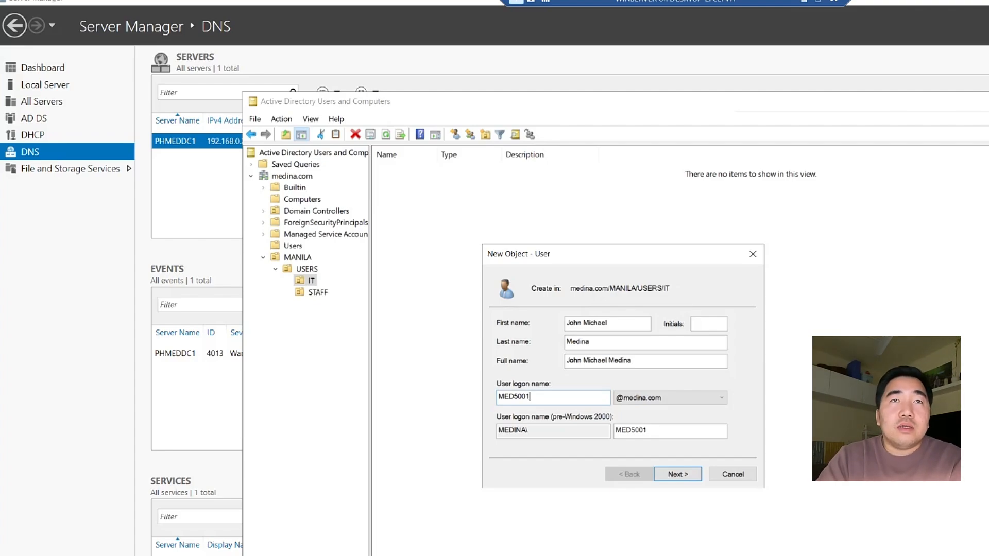
{"action": "left_click_drag", "start_coordinate": [531, 397], "coordinate": [501, 399]}
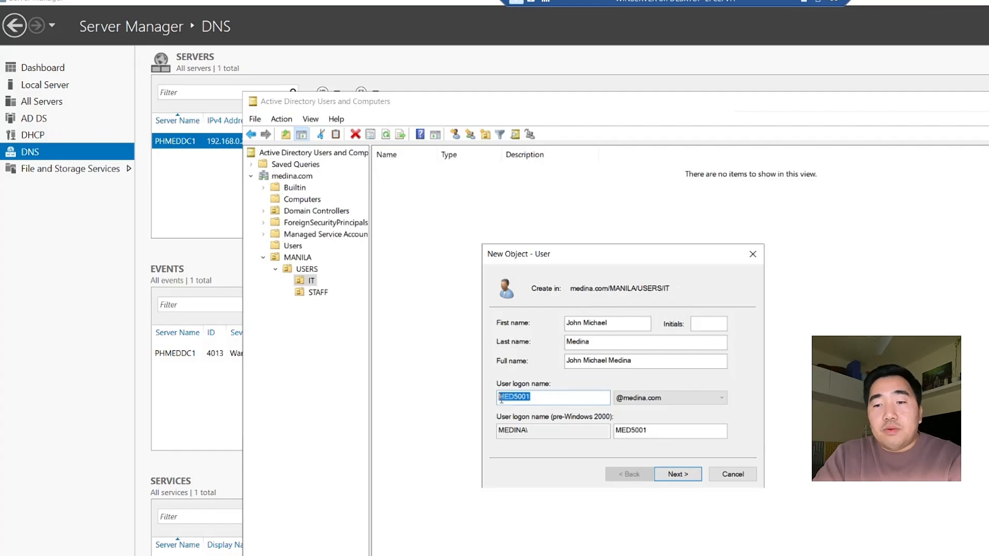
{"action": "key", "text": "BackSpace"}
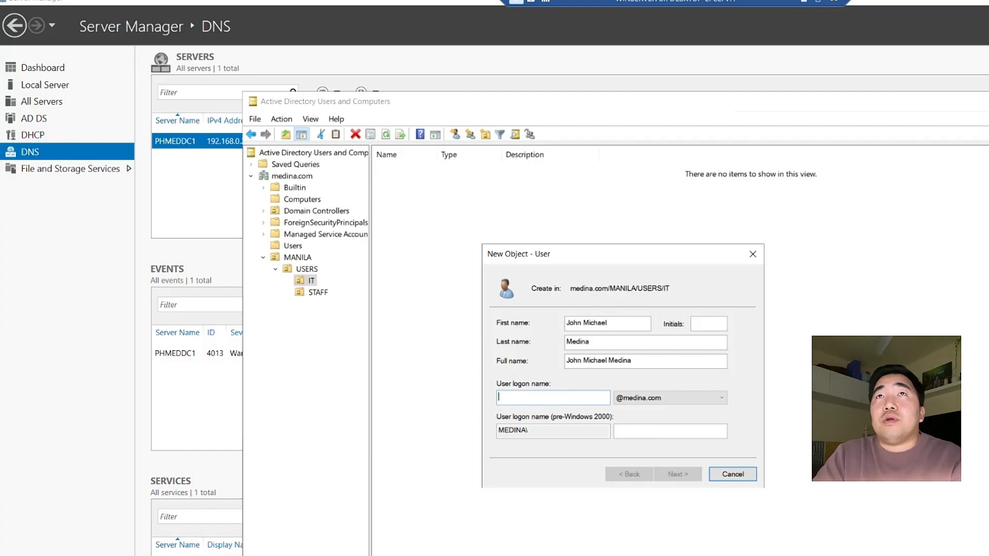
{"action": "key", "text": "ctrl+alt+Pause"}
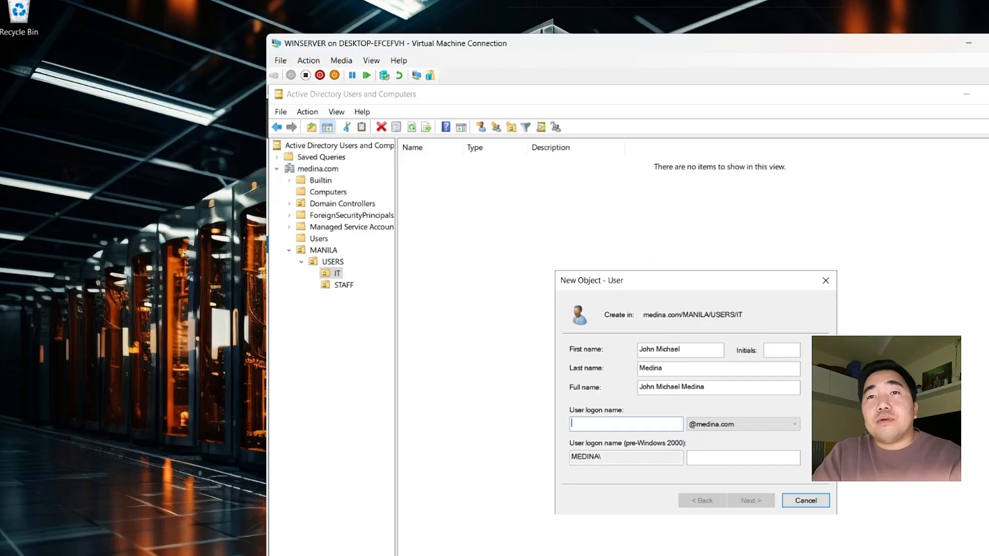
{"action": "key", "text": "alt+Tab"}
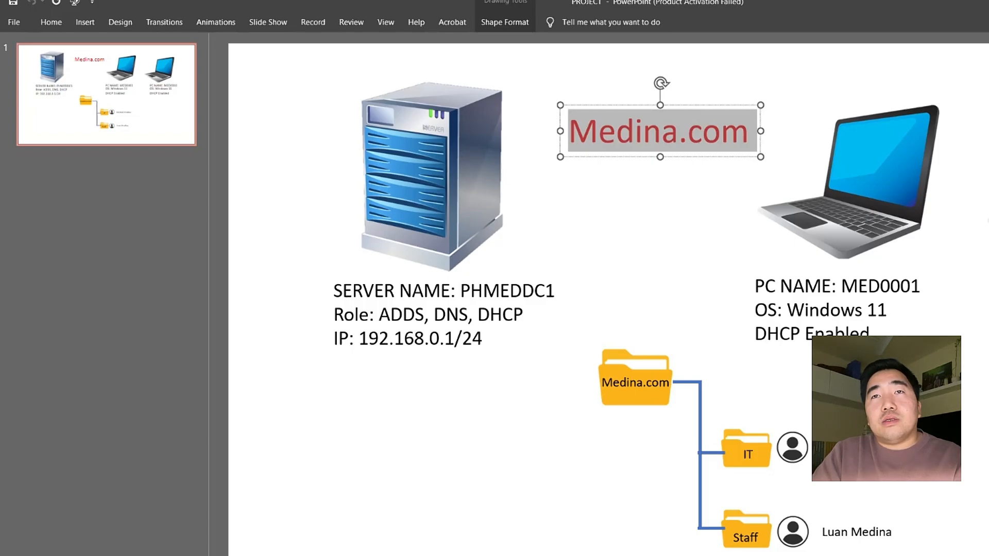
{"action": "key", "text": "alt+Tab"}
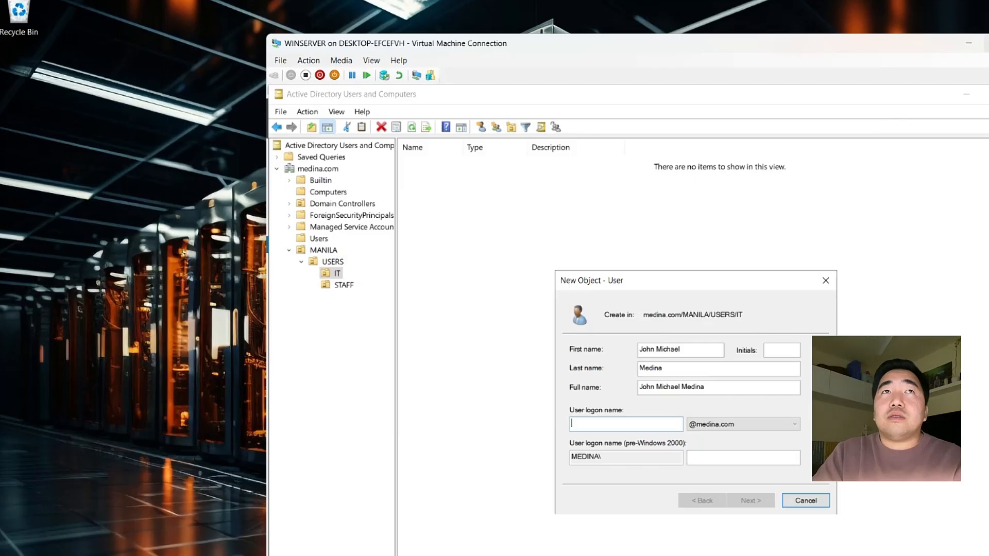
{"action": "key", "text": "ctrl+alt+Break"}
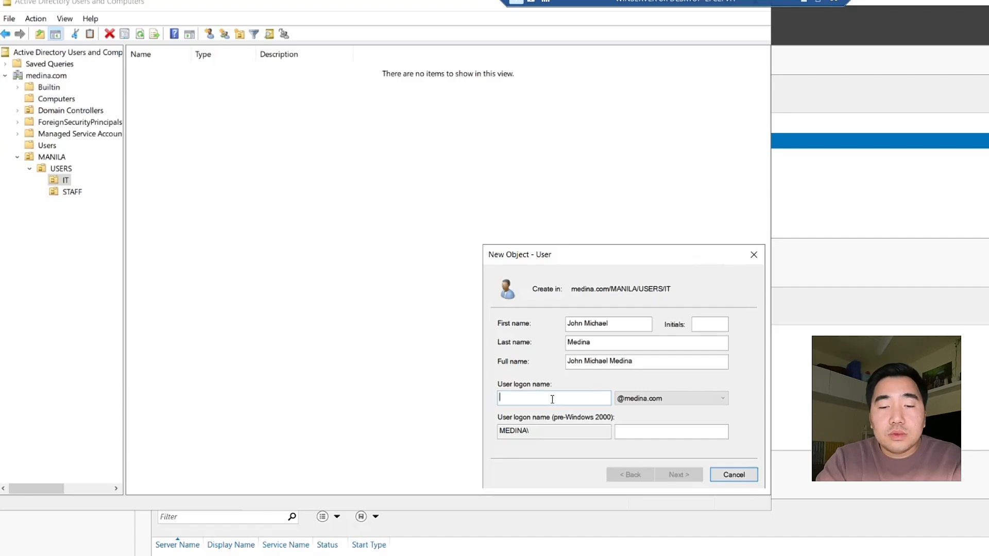
{"action": "type", "text": "M"}
{"action": "key", "text": "BackSpace"}
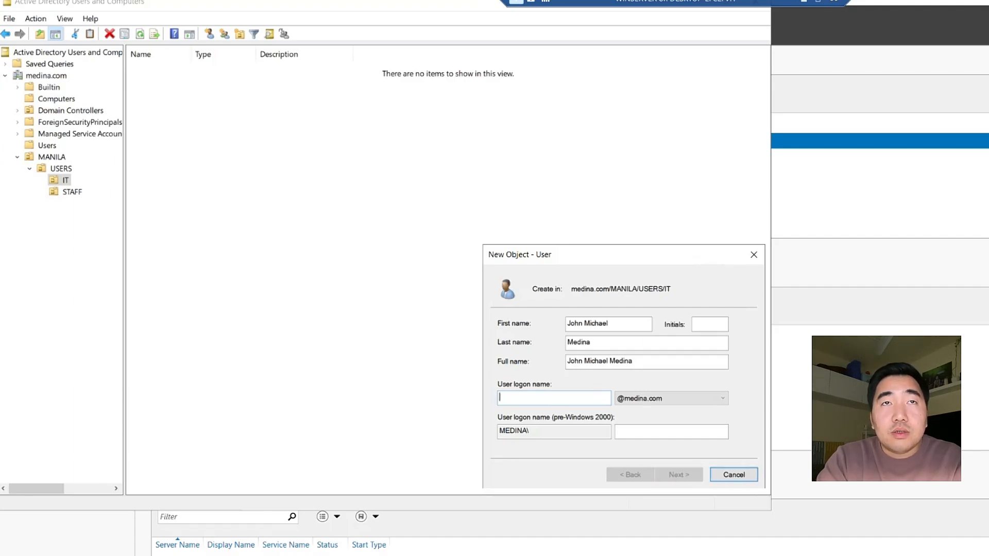
{"action": "type", "text": "med"}
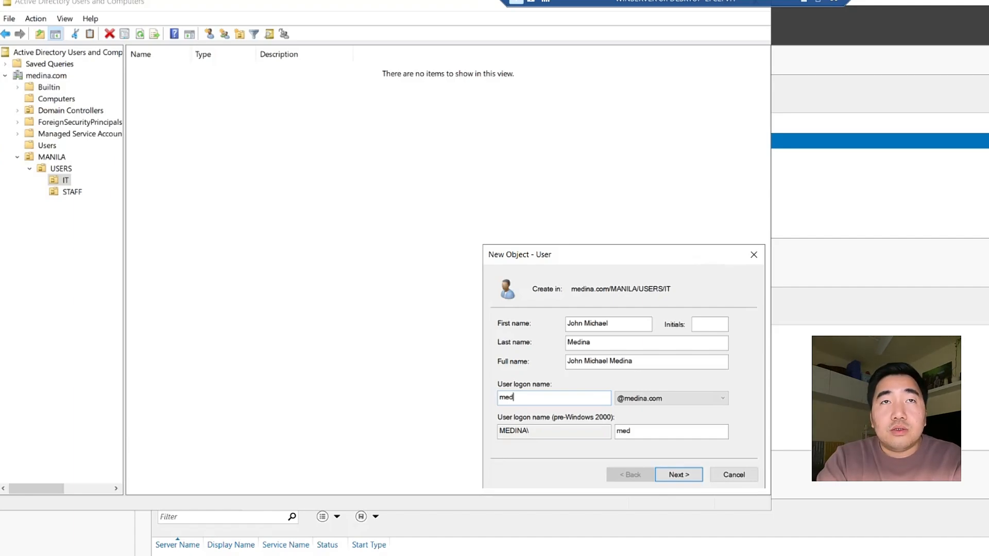
{"action": "type", "text": "jo"}
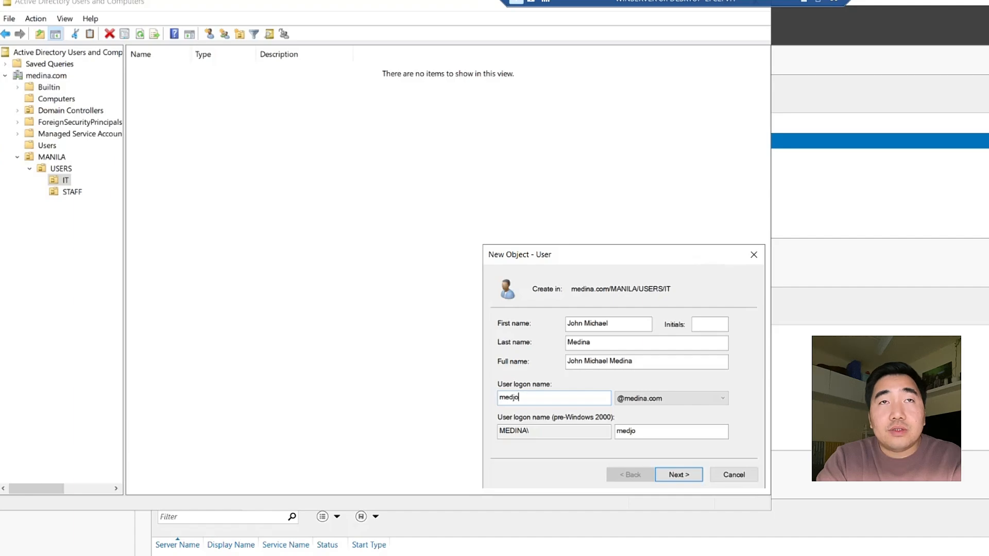
{"action": "type", "text": "h"}
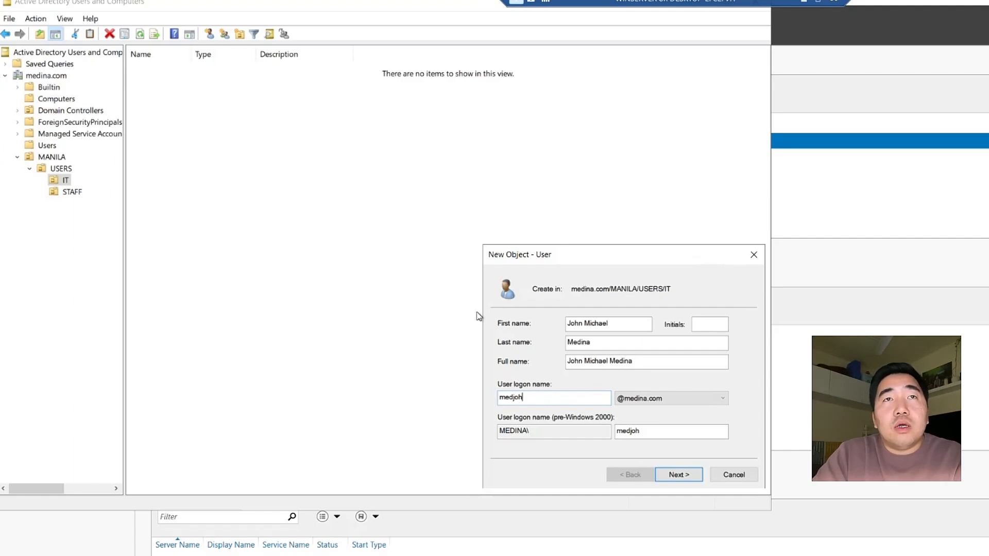
{"action": "left_click", "coordinate": [511, 397]}
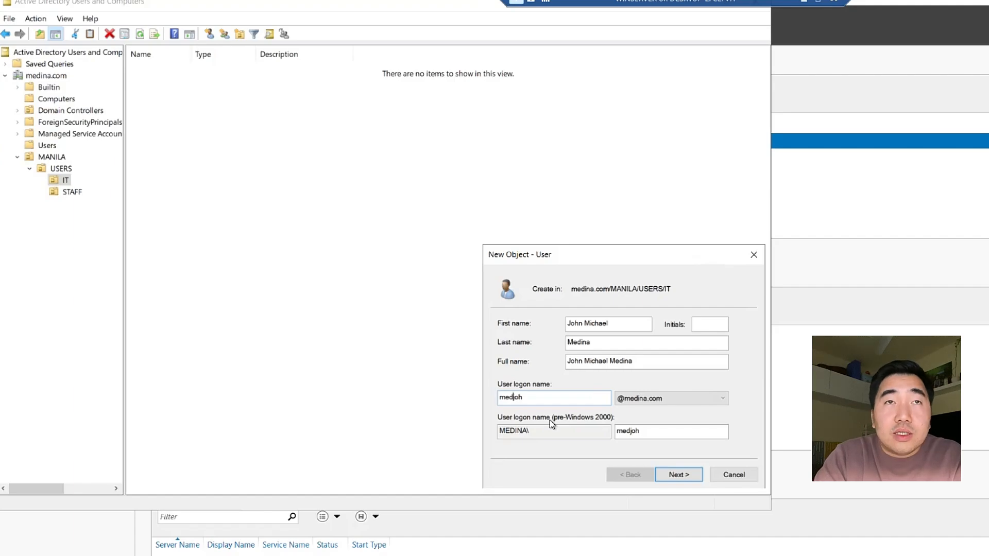
{"action": "type", "text": "i"}
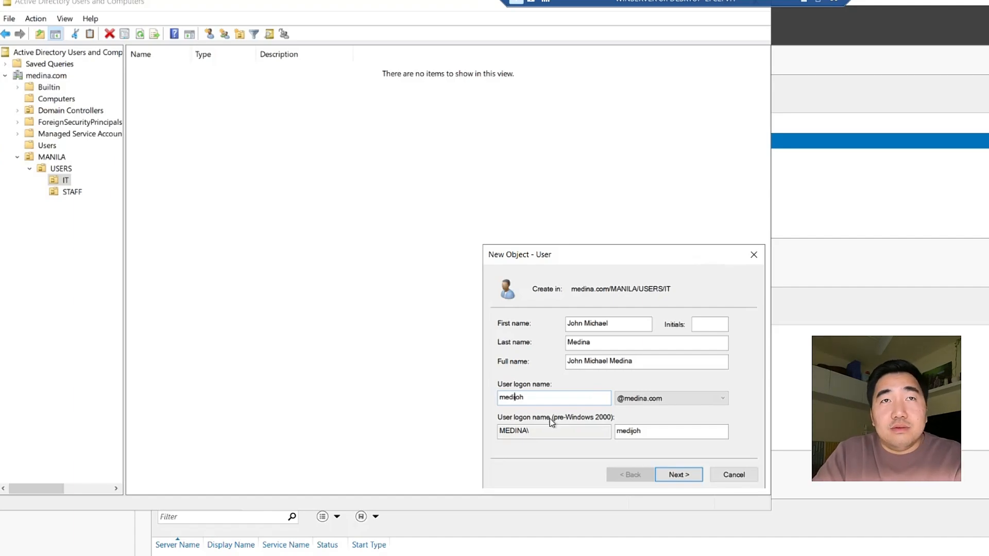
{"action": "left_click", "coordinate": [553, 402]}
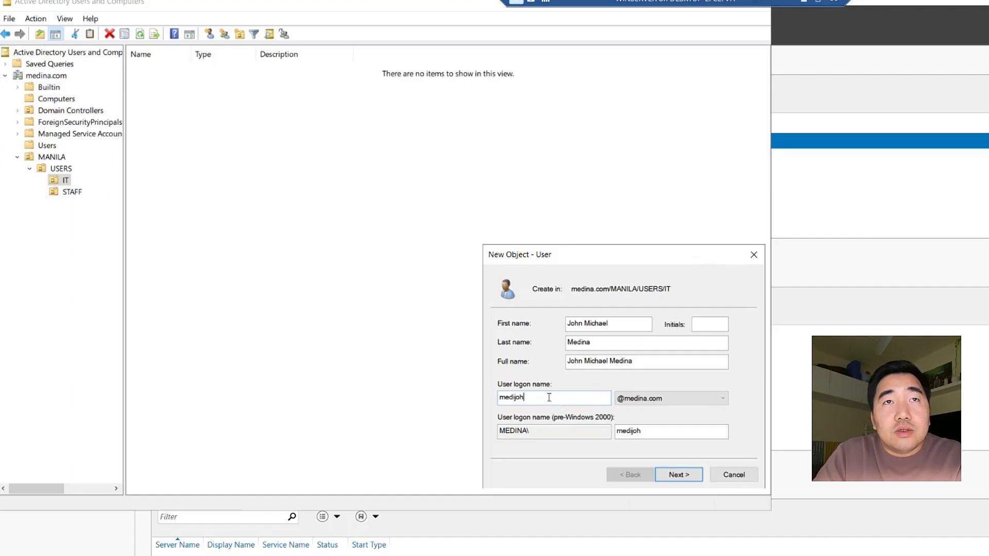
{"action": "key", "text": "ctrl+a"}
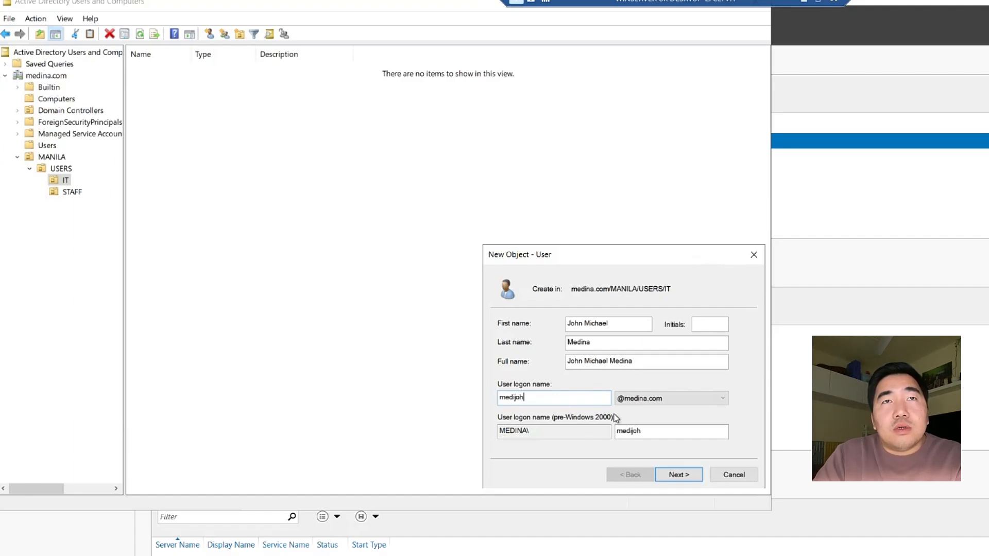
{"action": "left_click_drag", "start_coordinate": [514, 402], "coordinate": [487, 401]}
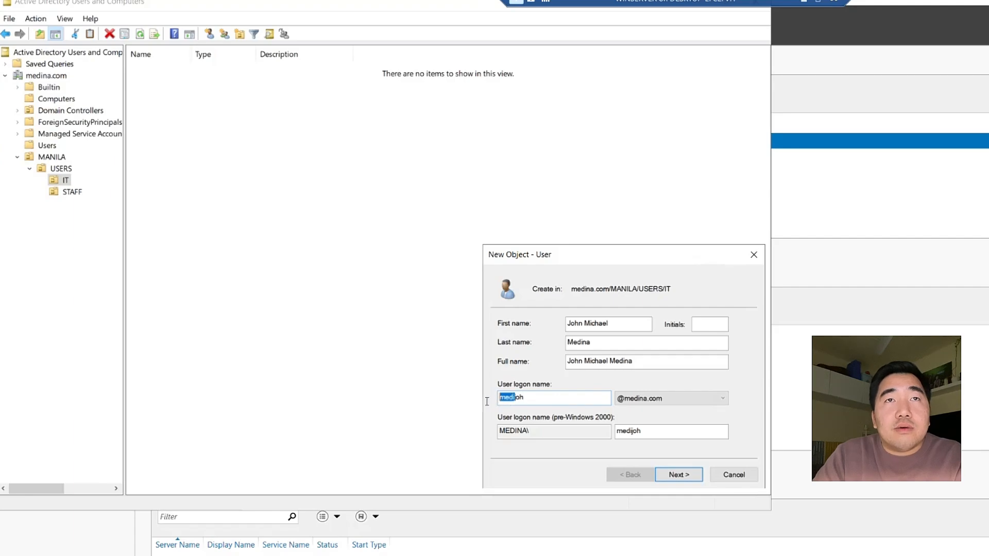
{"action": "left_click", "coordinate": [513, 397]}
{"action": "left_click_drag", "start_coordinate": [513, 398], "coordinate": [530, 397]}
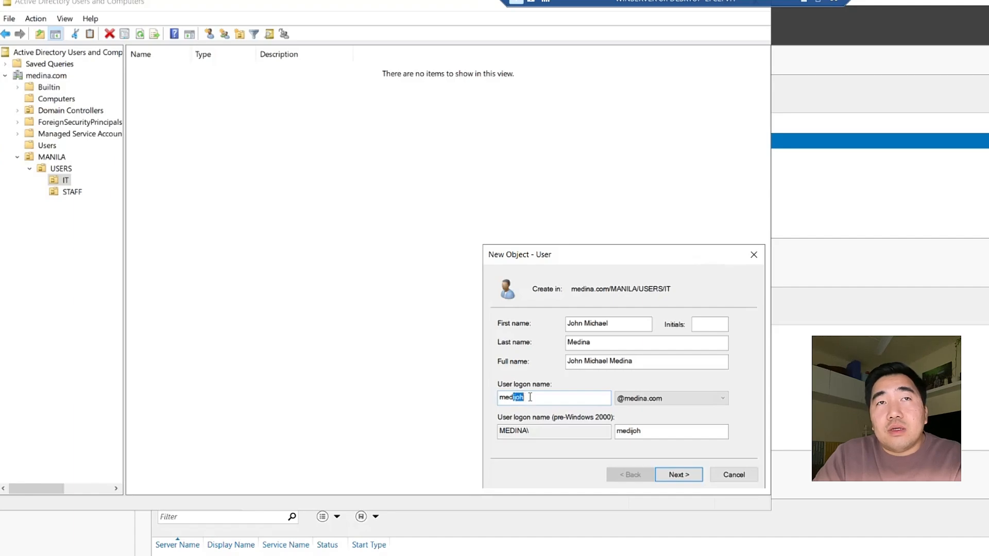
{"action": "left_click", "coordinate": [552, 396]}
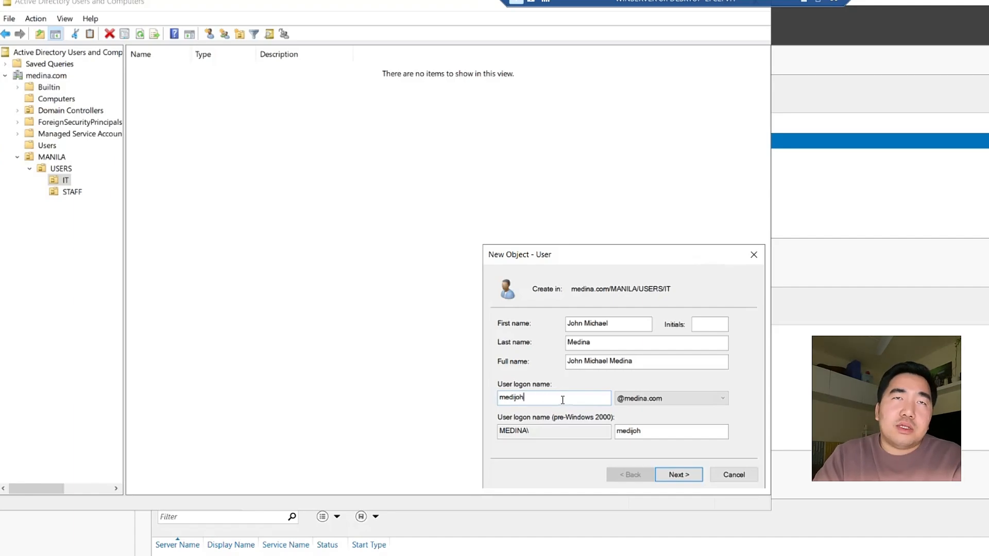
Enter and confirm the user's password with 'must change password at next logon' unchecked
{"action": "left_click", "coordinate": [672, 477]}
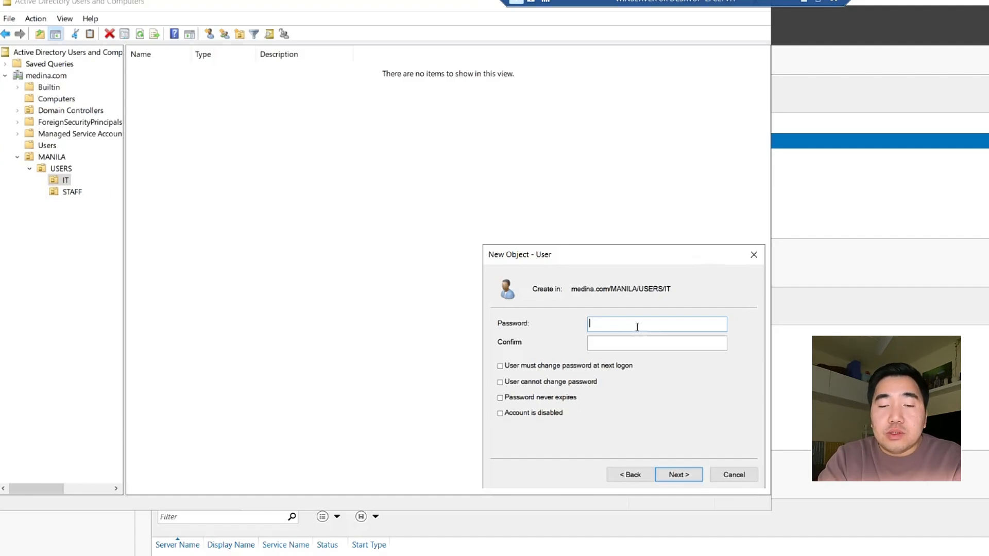
{"action": "type", "text": "P"}
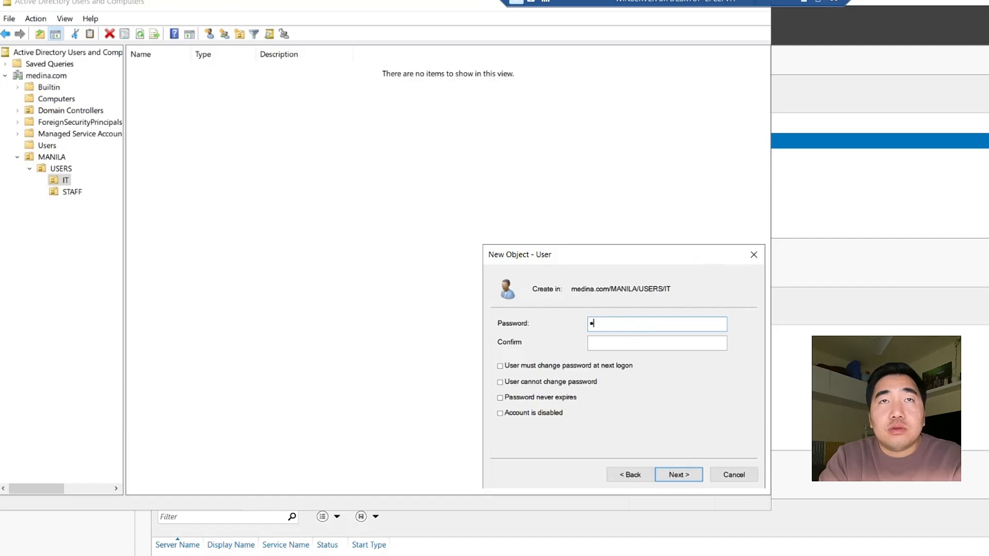
{"action": "key", "text": "BackSpace"}
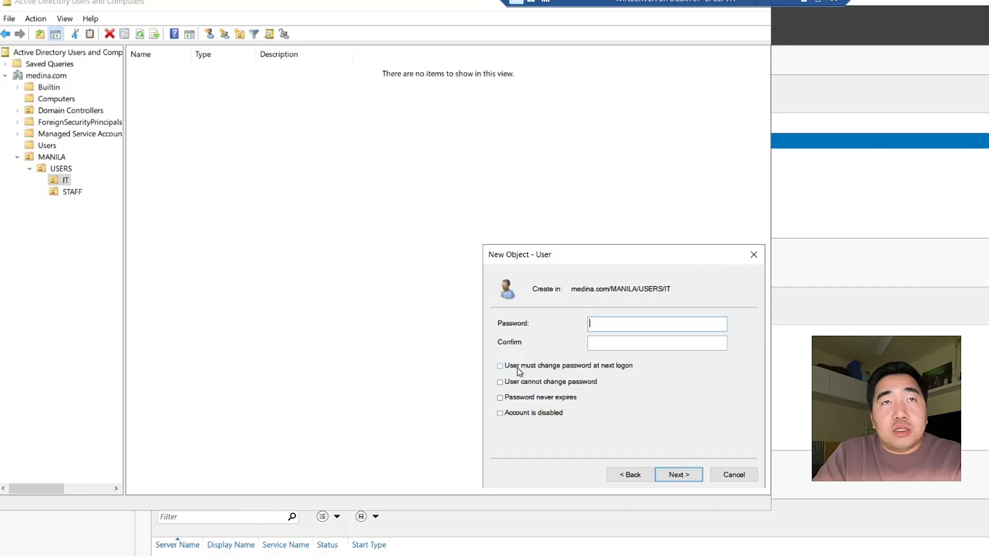
{"action": "left_click", "coordinate": [613, 342]}
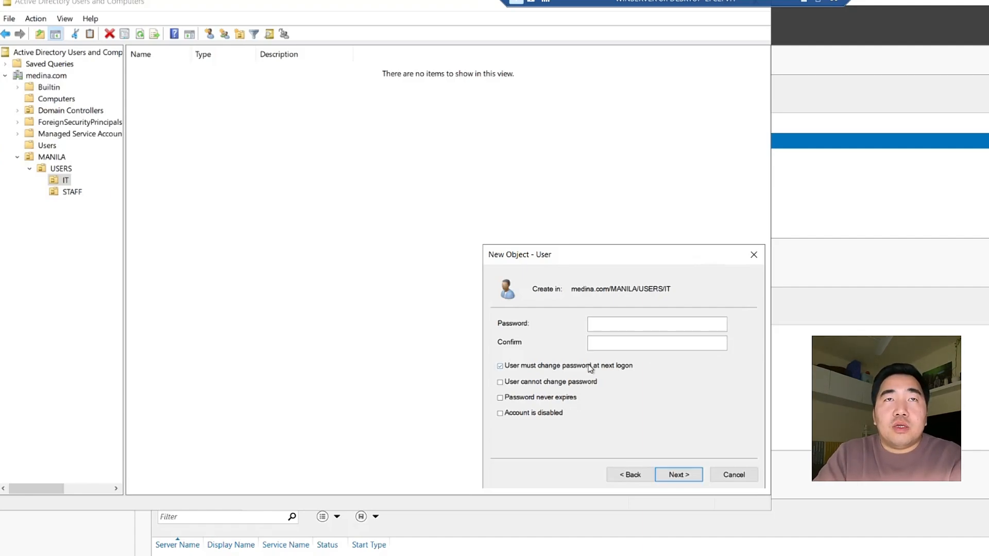
{"action": "left_click", "coordinate": [507, 366]}
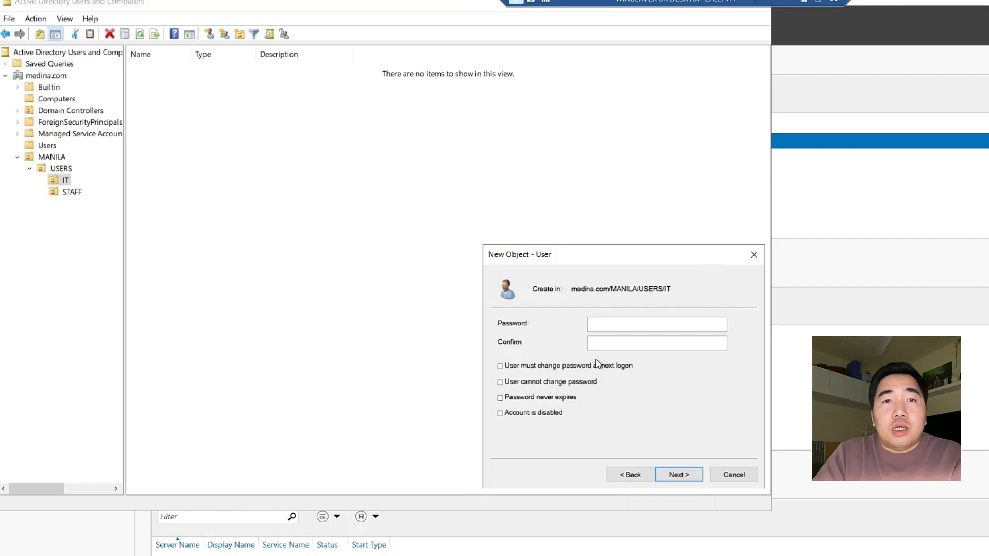
{"action": "left_click", "coordinate": [604, 323]}
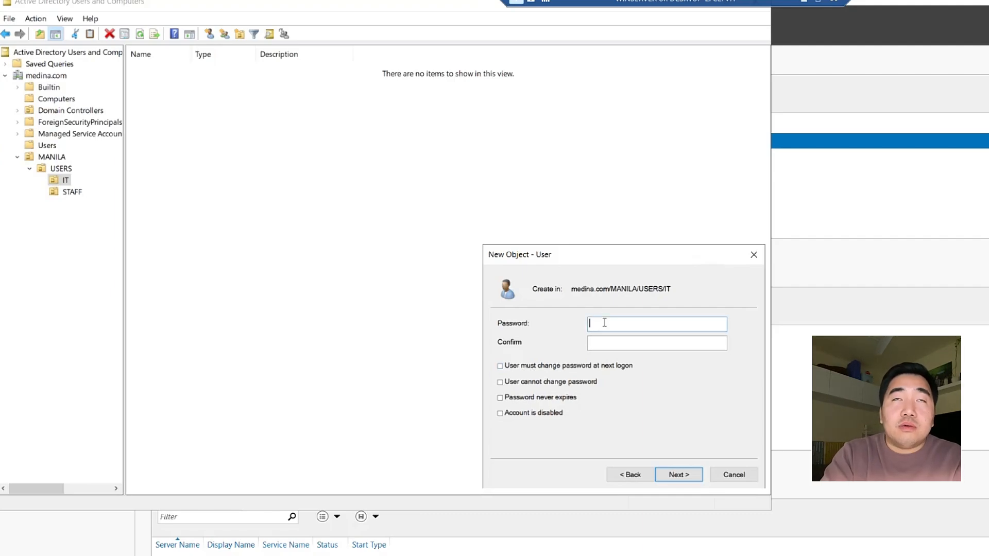
{"action": "type", "text": "P@ssw0r"}
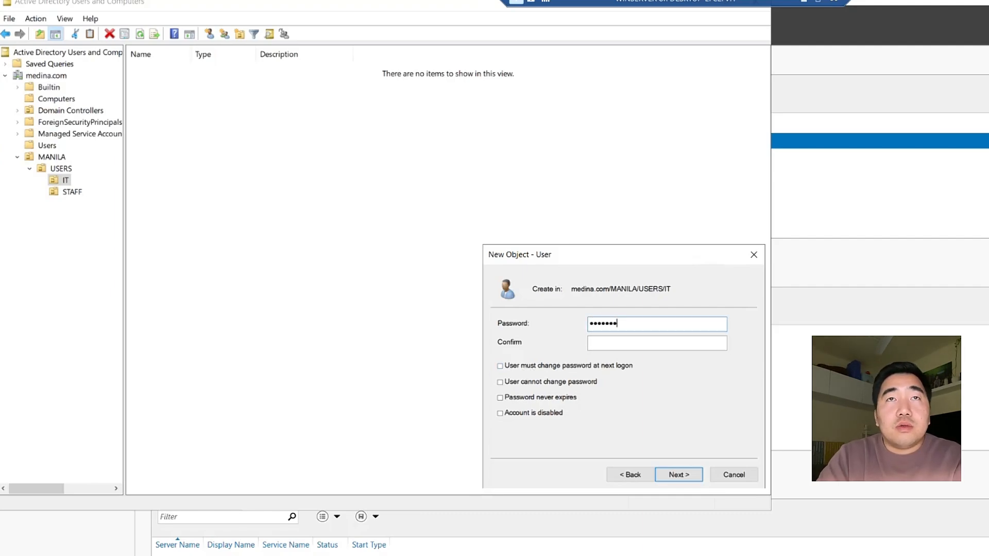
{"action": "left_click", "coordinate": [614, 343]}
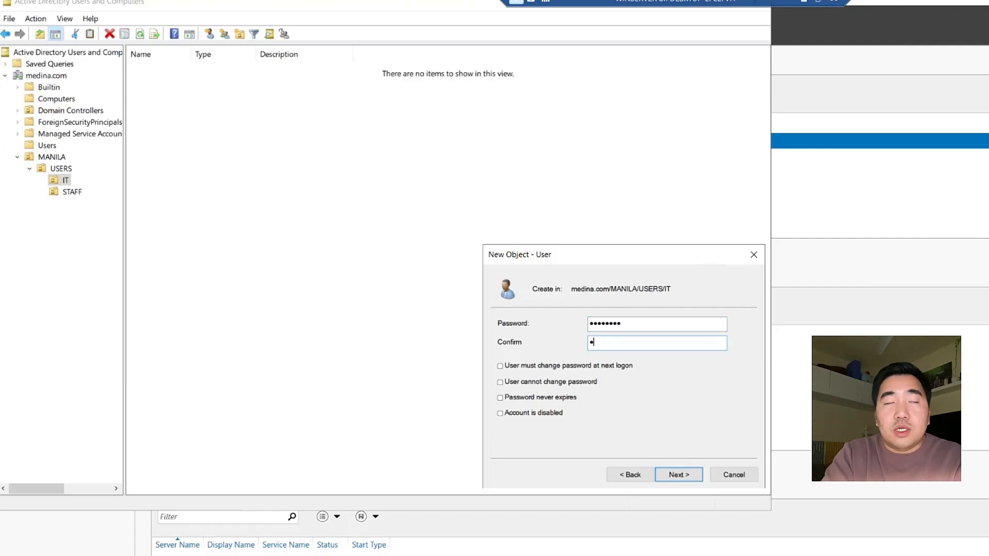
{"action": "type", "text": "P@ssw0rd"}
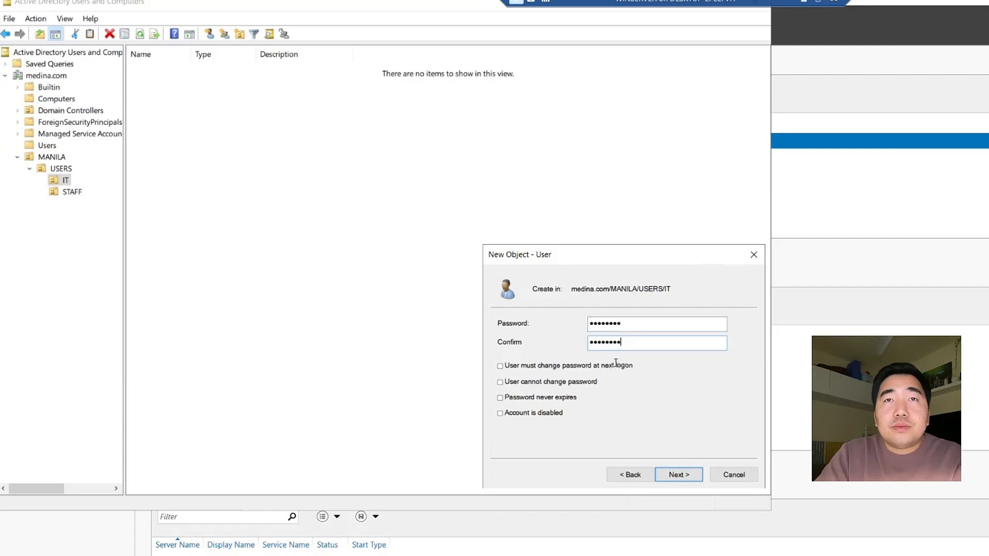
{"action": "left_click", "coordinate": [675, 474]}
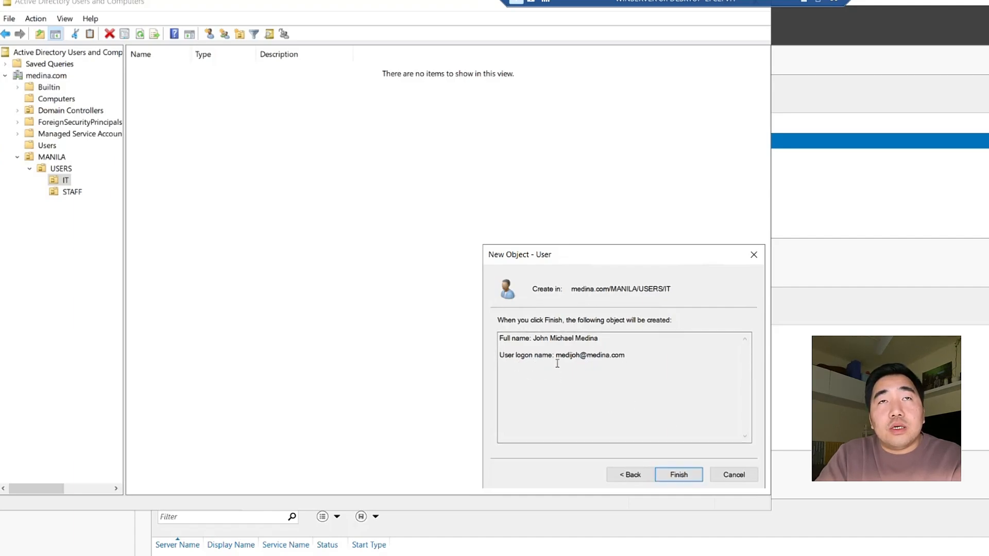
Finish the IT user, widen the Name and Type columns, and open MANILA > USERS > STAFF
{"action": "left_click", "coordinate": [686, 476]}
{"action": "left_click", "coordinate": [469, 196]}
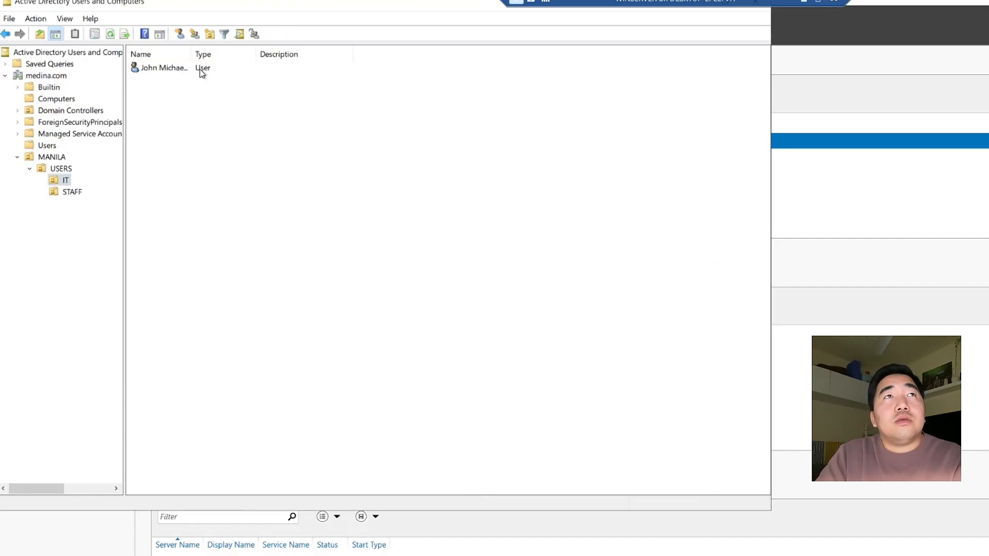
{"action": "left_click_drag", "start_coordinate": [191, 54], "coordinate": [259, 53]}
{"action": "left_click_drag", "start_coordinate": [324, 54], "coordinate": [336, 54]}
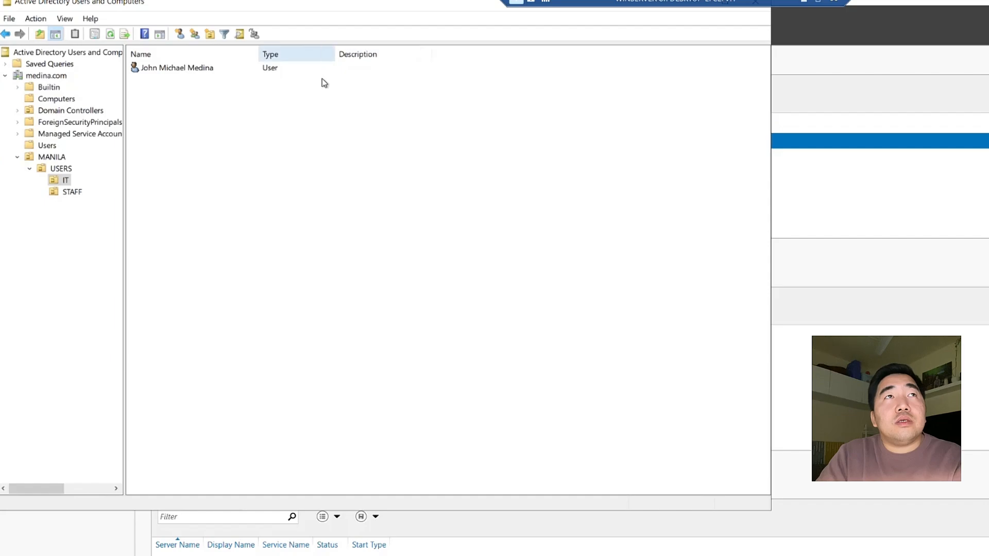
{"action": "left_click", "coordinate": [60, 181]}
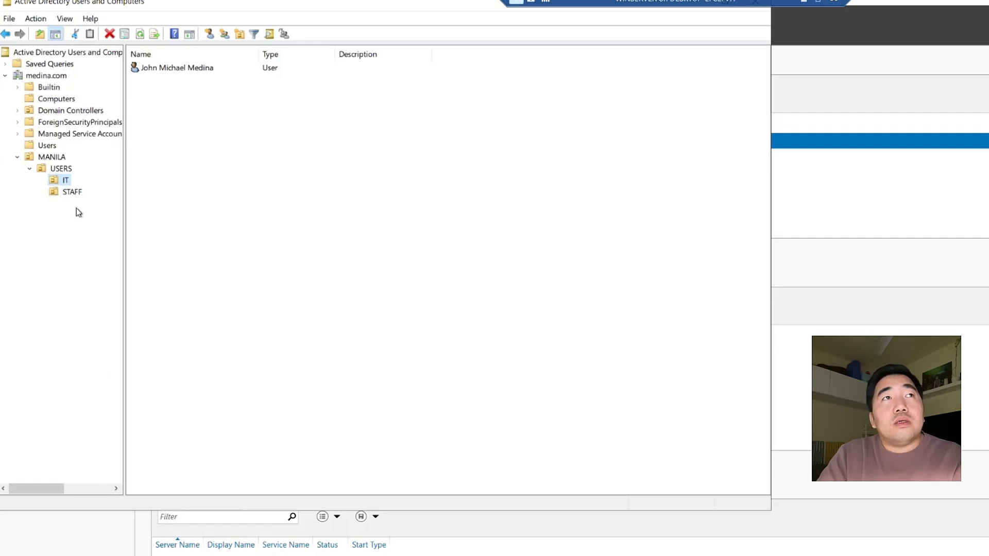
{"action": "left_click", "coordinate": [69, 197]}
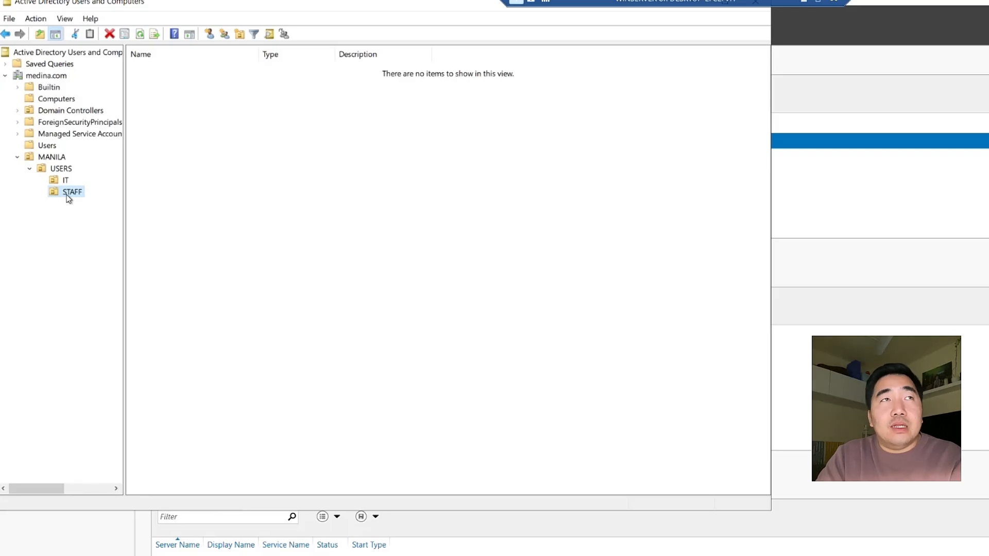
Start a New User in the STAFF unit and center the form
{"action": "right_click", "coordinate": [69, 192]}
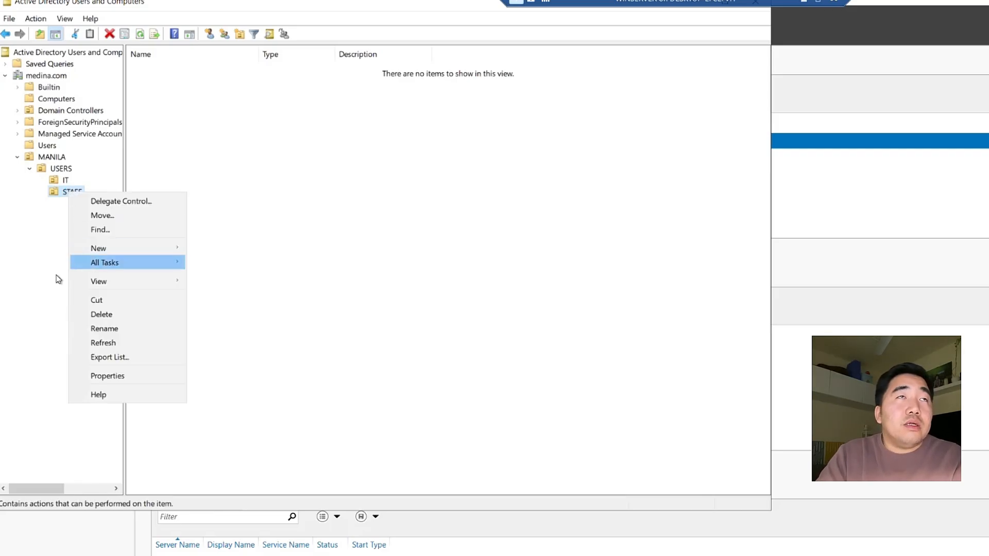
{"action": "left_click", "coordinate": [273, 57]}
{"action": "left_click_drag", "start_coordinate": [253, 3], "coordinate": [461, 89]}
{"action": "right_click", "coordinate": [277, 278]}
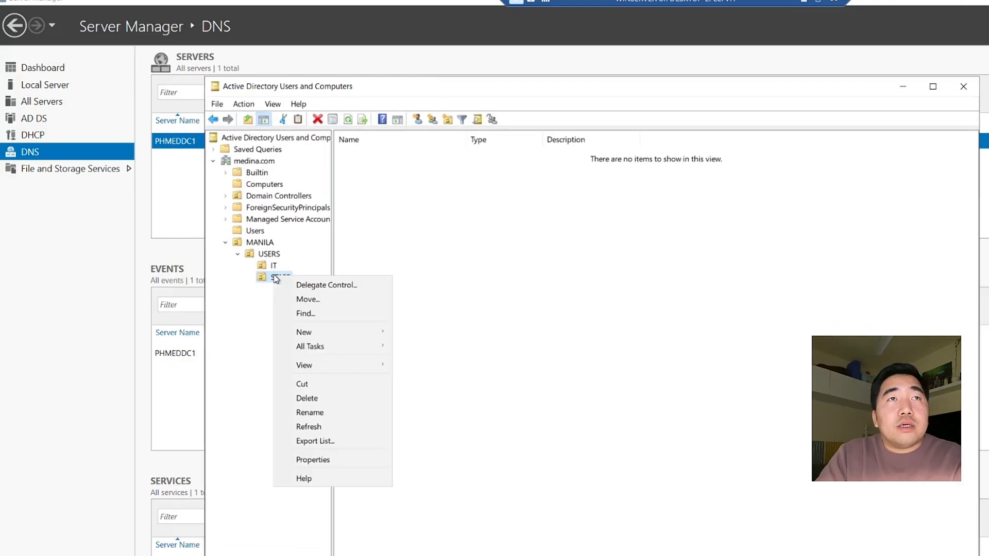
{"action": "mouse_move", "coordinate": [327, 333]}
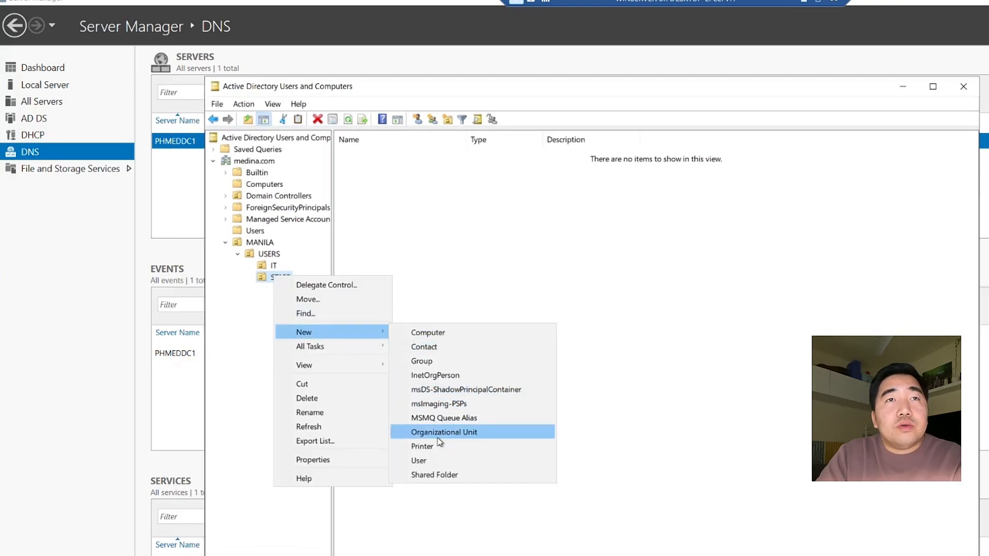
{"action": "left_click", "coordinate": [429, 463]}
{"action": "left_click_drag", "start_coordinate": [331, 98], "coordinate": [521, 241]}
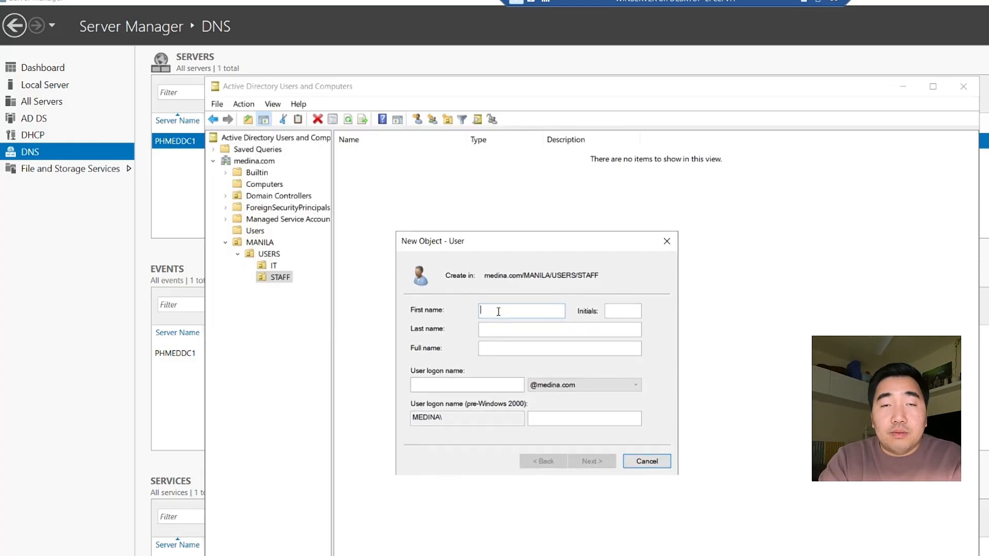
Enter the new user's first name, last name and logon name
{"action": "type", "text": "Al"}
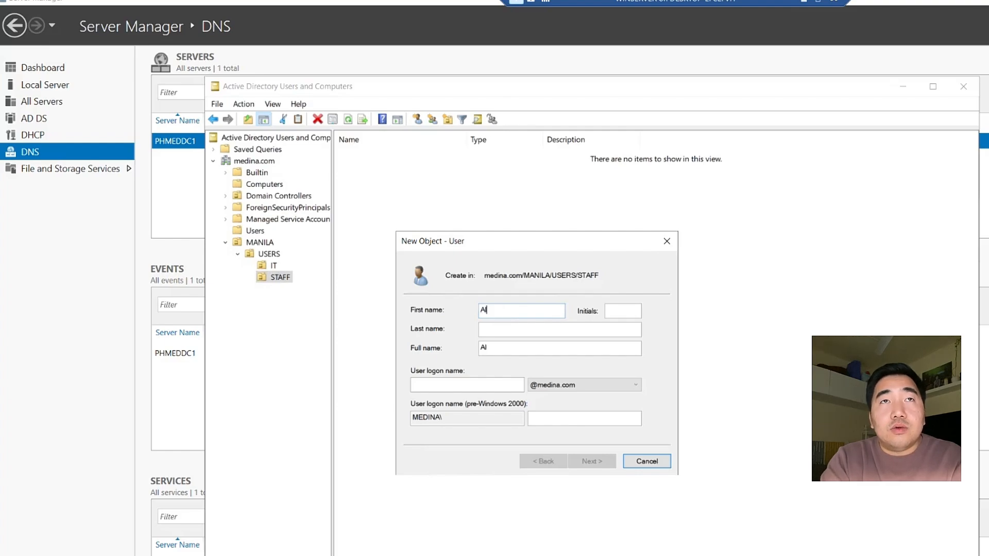
{"action": "type", "text": "ius"}
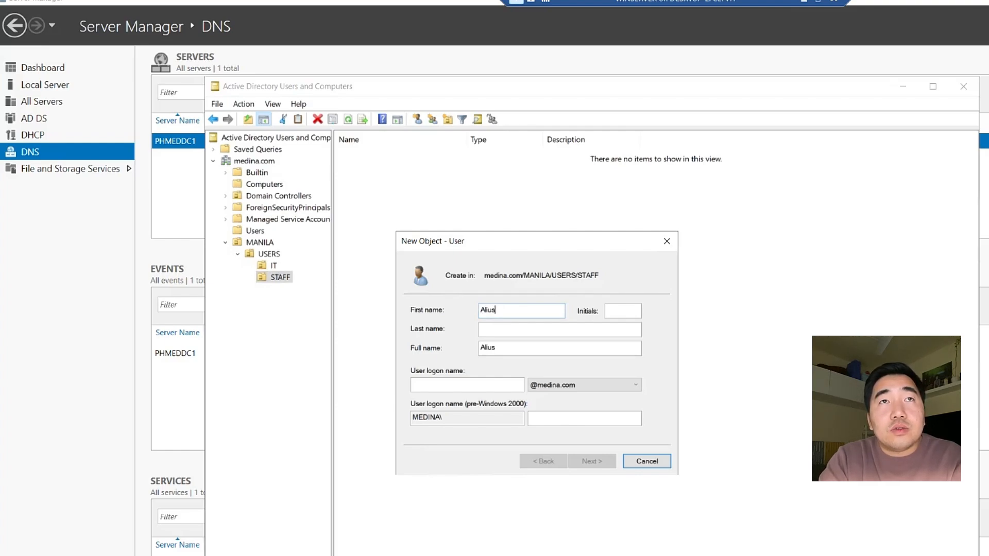
{"action": "key", "text": "BackSpace"}
{"action": "key", "text": "BackSpace"}
{"action": "key", "text": "BackSpace"}
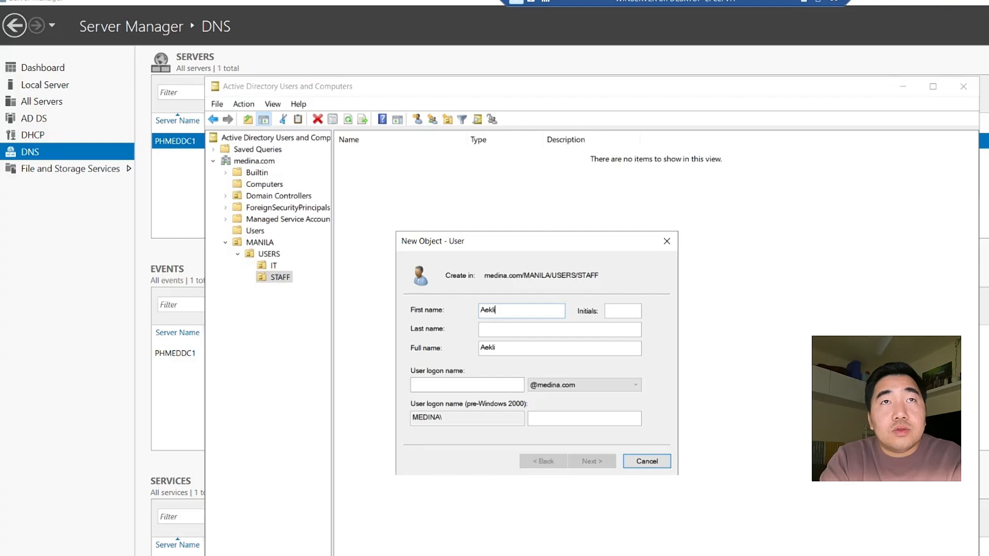
{"action": "key", "text": "BackSpace"}
{"action": "key", "text": "BackSpace"}
{"action": "key", "text": "BackSpace"}
{"action": "key", "text": "BackSpace"}
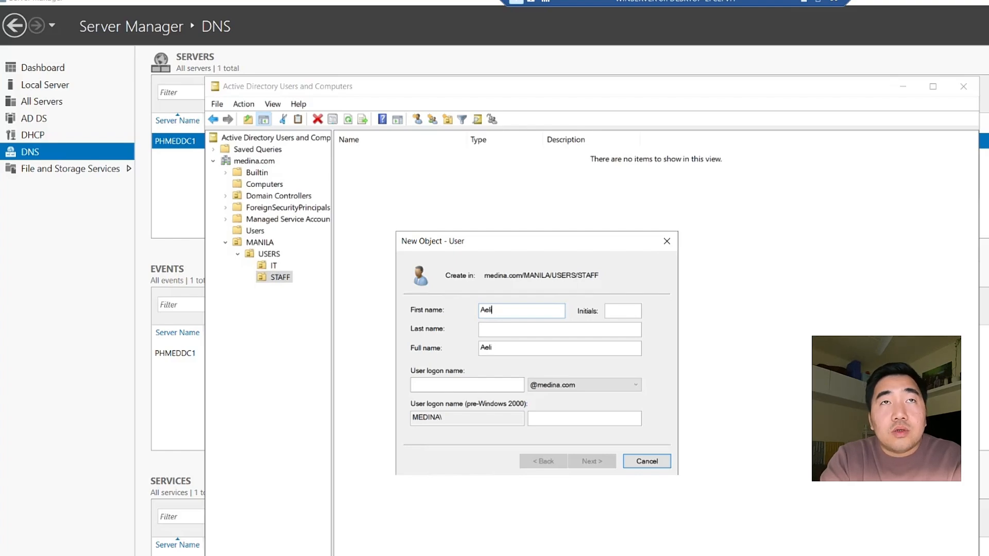
{"action": "type", "text": "lius L"}
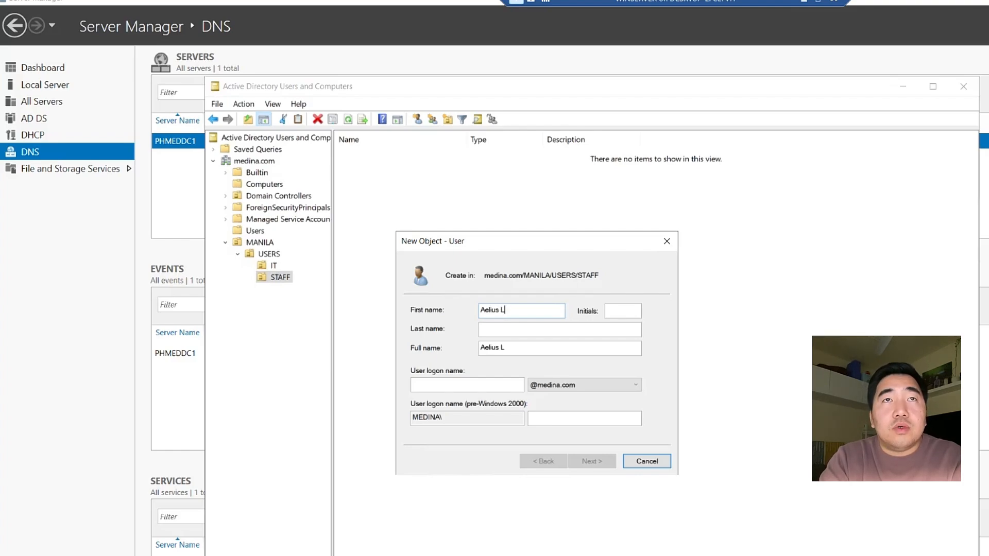
{"action": "type", "text": "uanb"}
{"action": "left_click", "coordinate": [623, 310]}
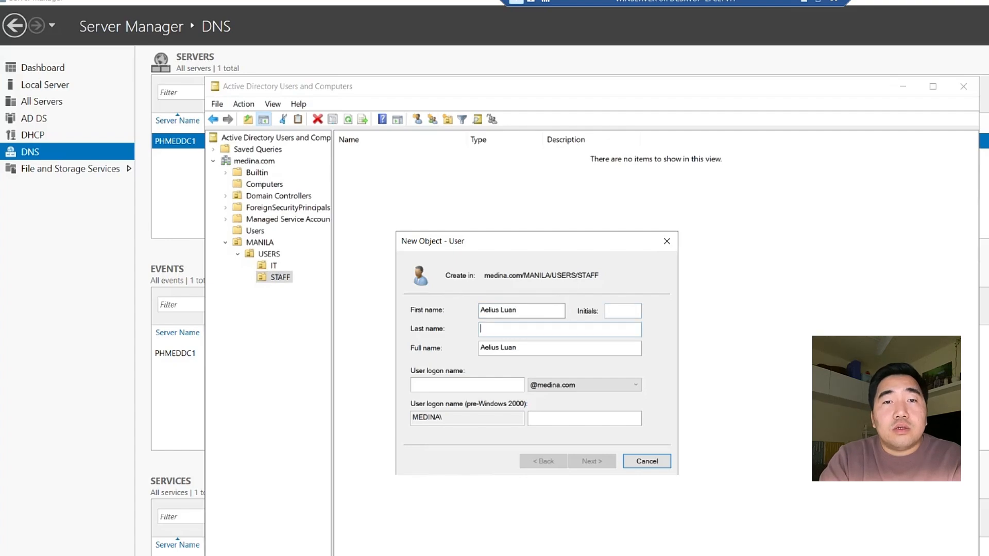
{"action": "type", "text": "Medina"}
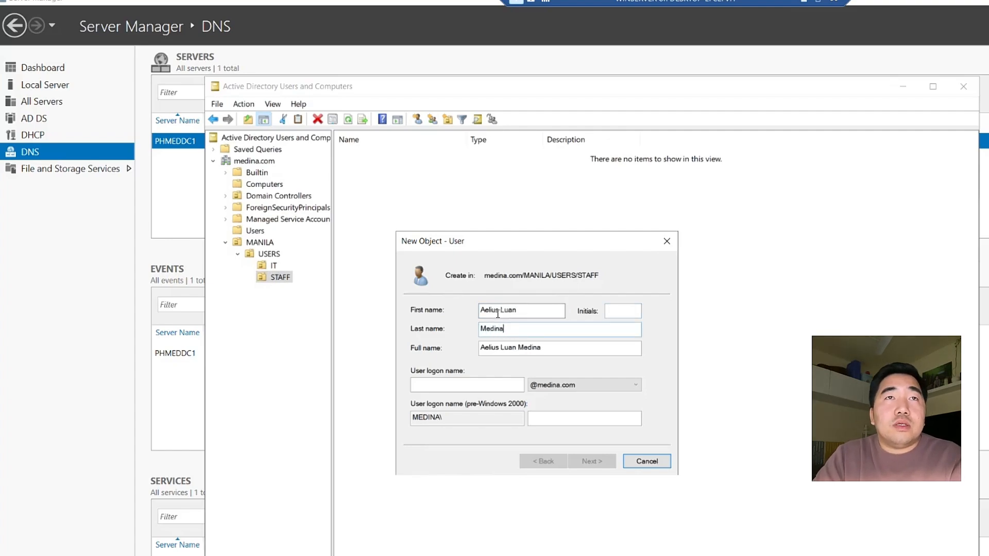
{"action": "left_click", "coordinate": [445, 382]}
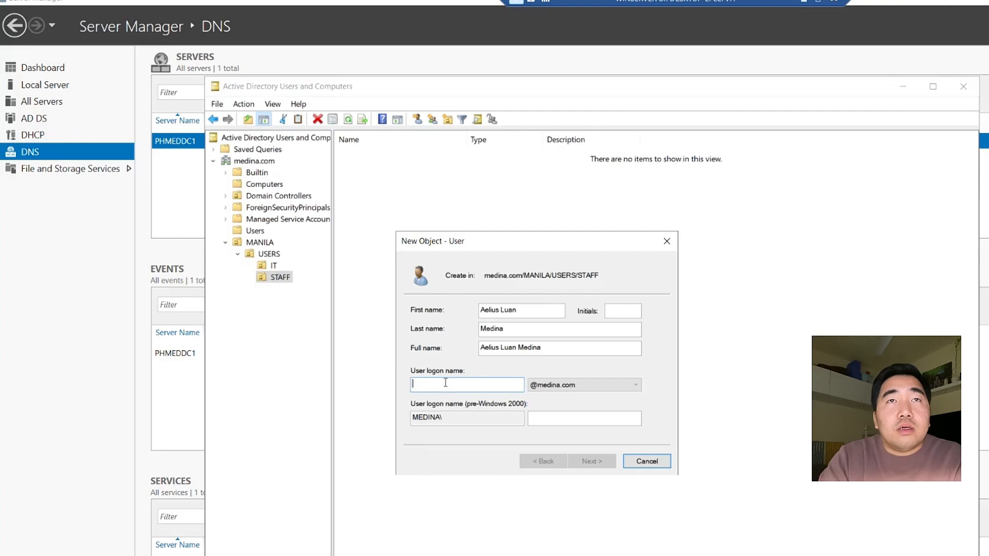
{"action": "type", "text": "m"}
{"action": "key", "text": "BackSpace"}
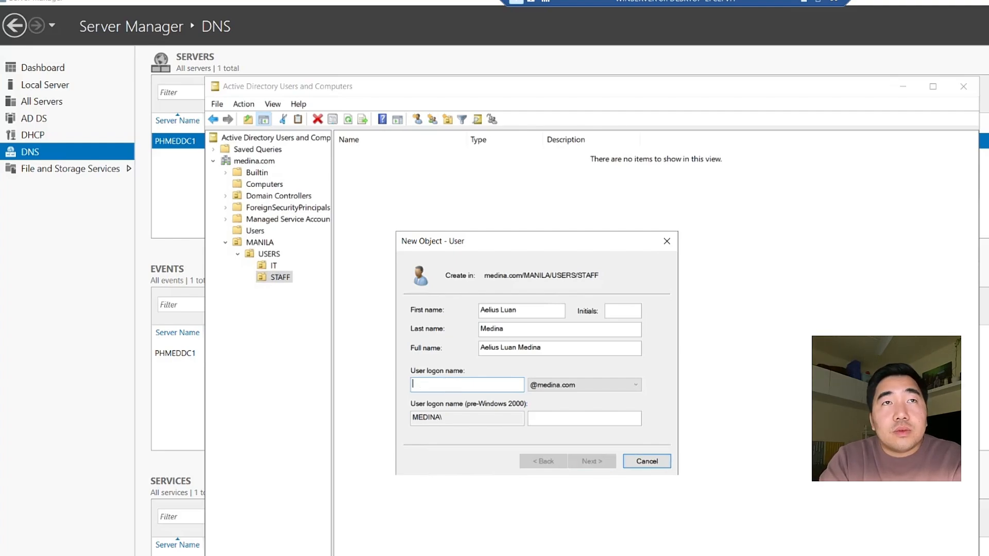
{"action": "type", "text": "m,"}
{"action": "type", "text": "diael"}
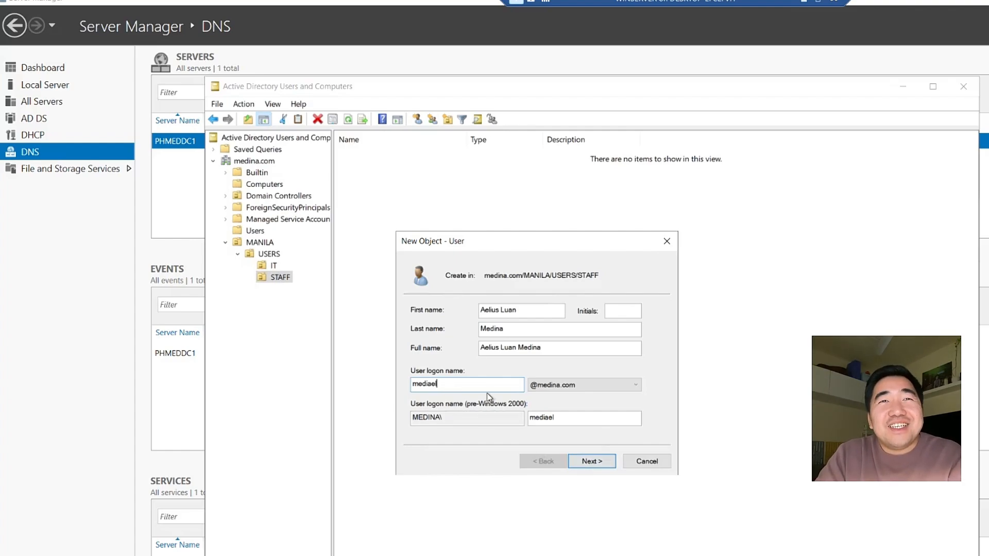
Set and confirm the account password, then finish the wizard
{"action": "left_click", "coordinate": [585, 461]}
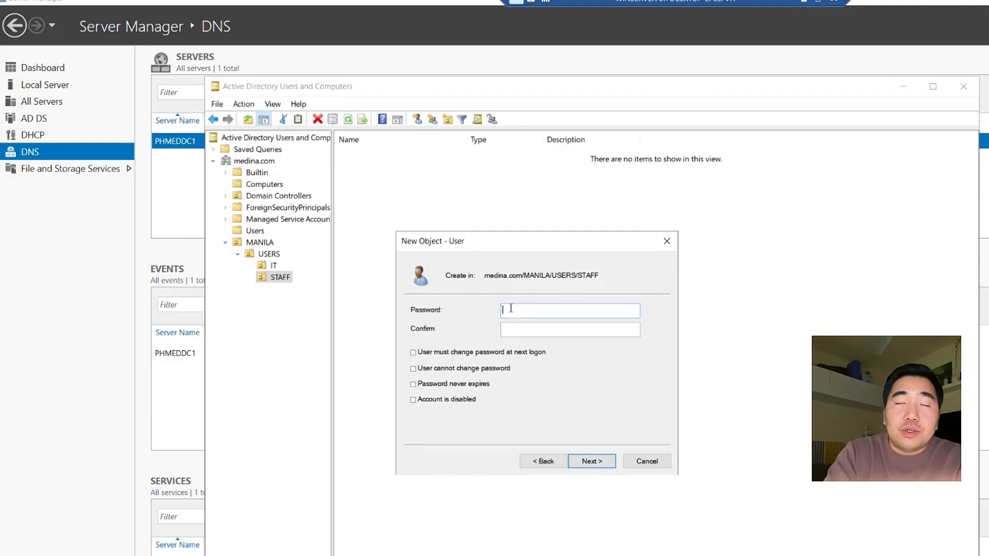
{"action": "type", "text": "P@ssw0r"}
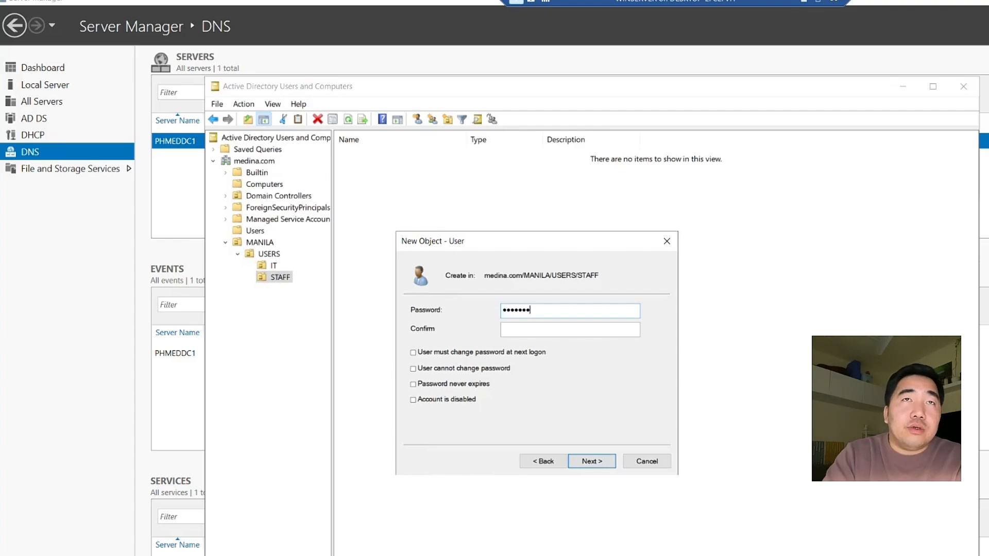
{"action": "type", "text": "d"}
{"action": "left_click", "coordinate": [554, 332]}
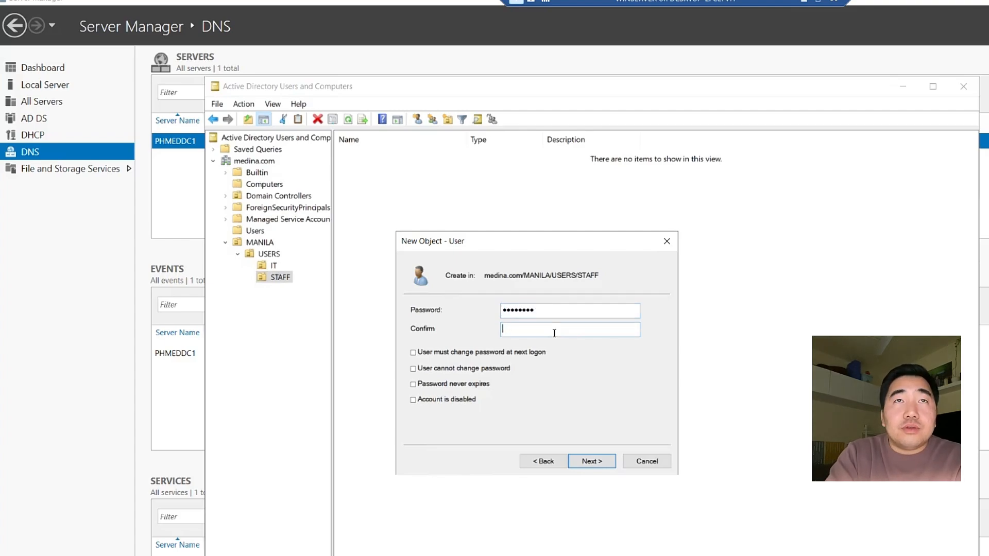
{"action": "type", "text": "P@ssw0rd"}
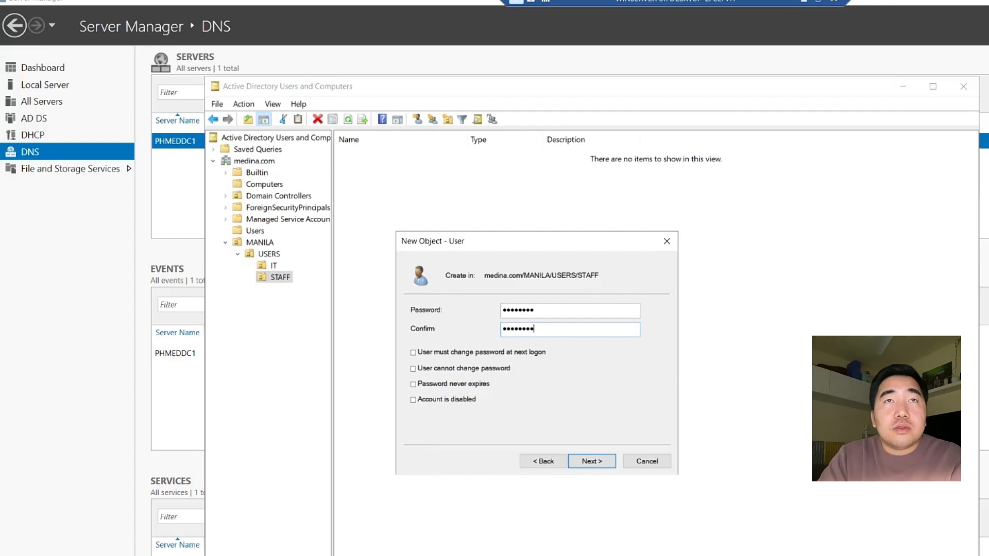
{"action": "left_click", "coordinate": [582, 465]}
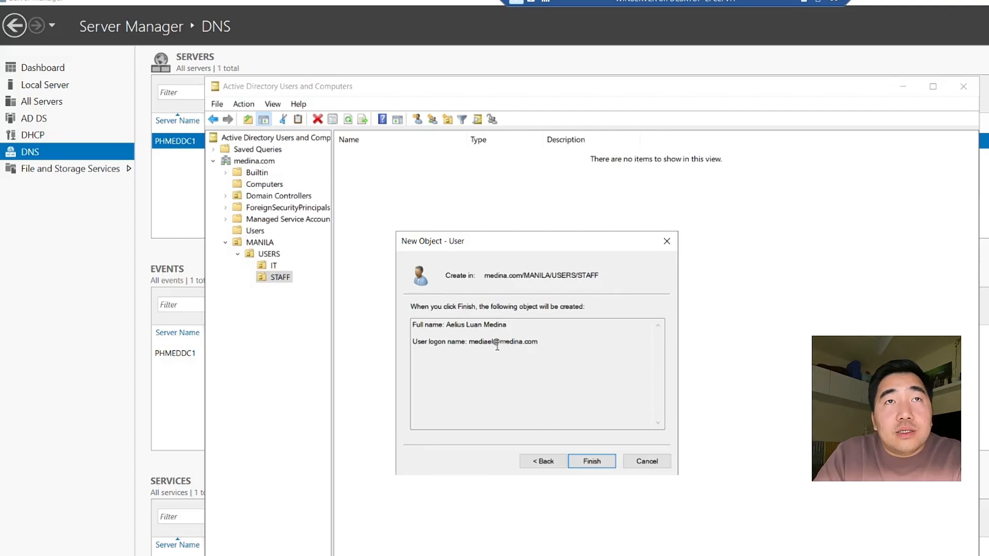
{"action": "left_click", "coordinate": [592, 462]}
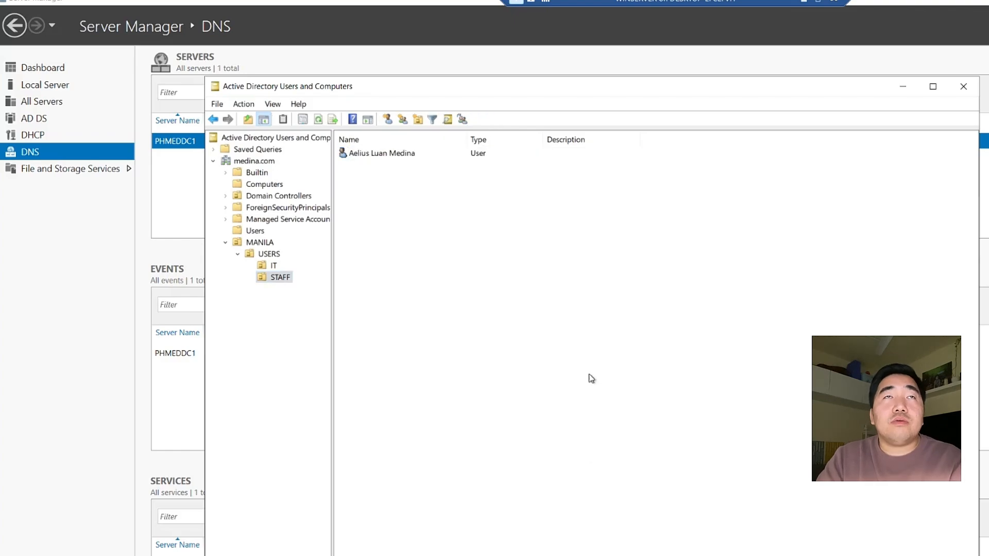
Open the IT user's Properties on the Member Of tab
{"action": "left_click", "coordinate": [277, 266]}
{"action": "left_click", "coordinate": [282, 277]}
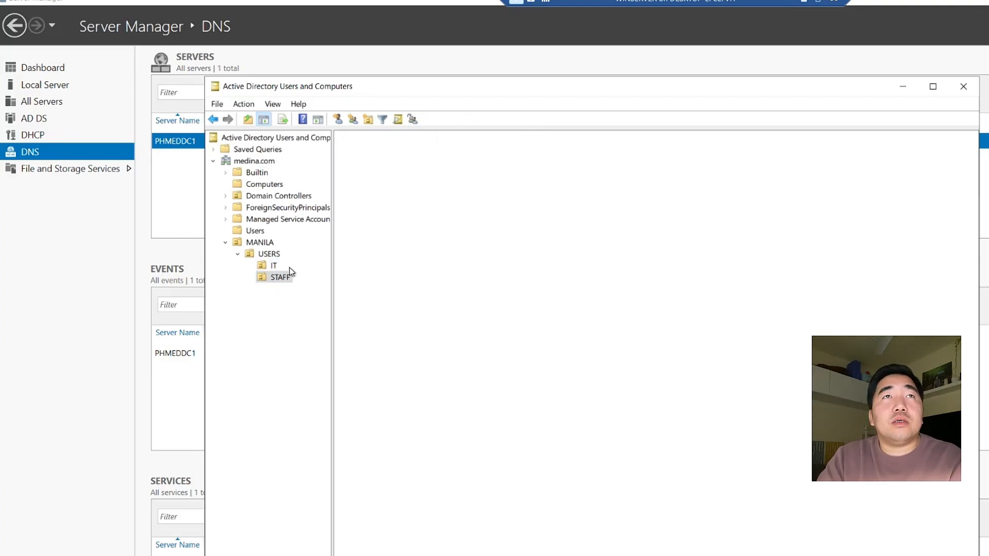
{"action": "left_click", "coordinate": [282, 276]}
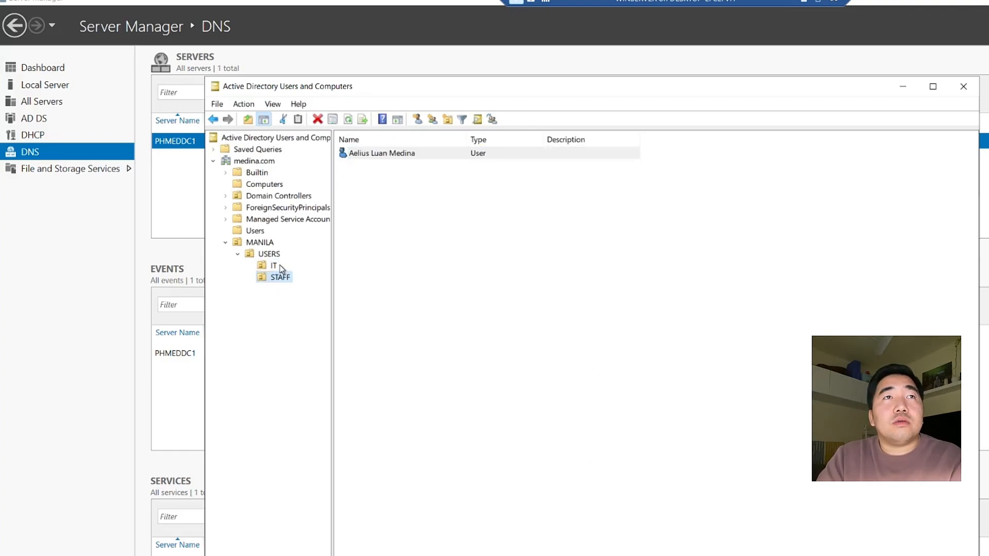
{"action": "left_click", "coordinate": [279, 265]}
{"action": "left_click", "coordinate": [279, 277]}
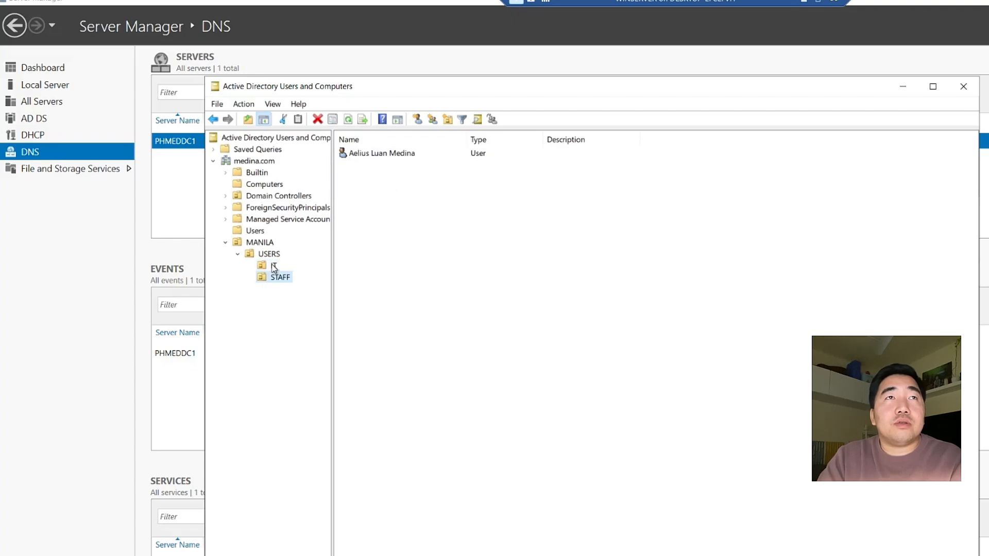
{"action": "left_click", "coordinate": [273, 265]}
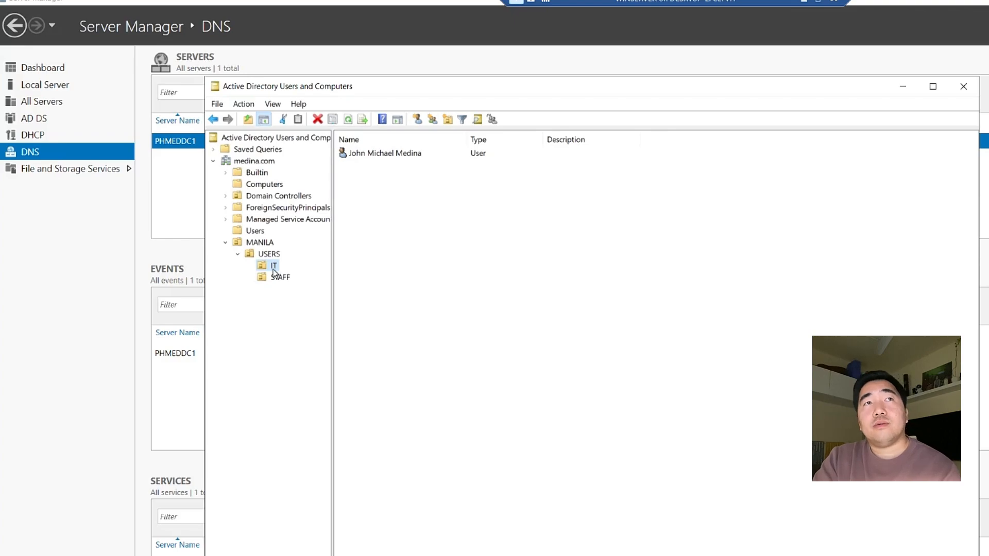
{"action": "right_click", "coordinate": [360, 154]}
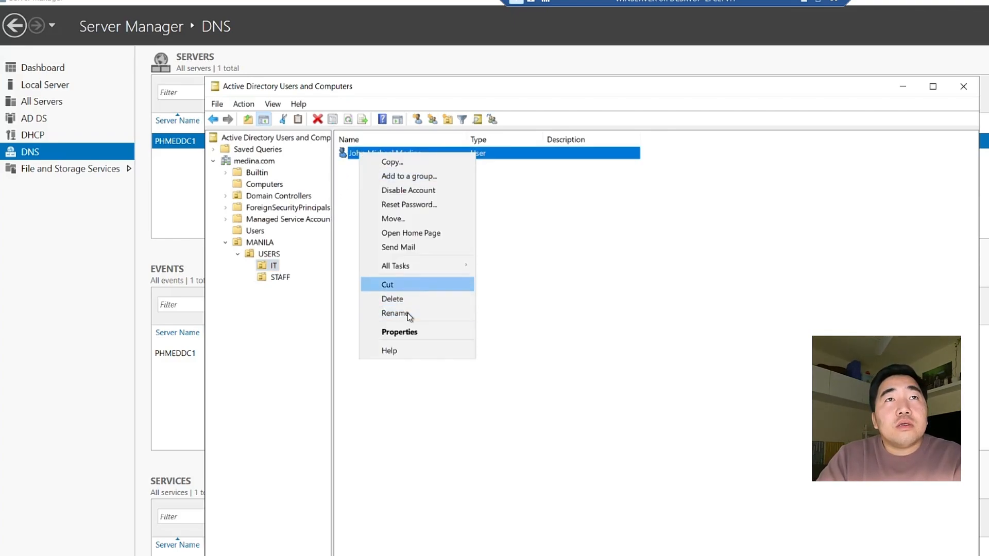
{"action": "left_click", "coordinate": [410, 331]}
{"action": "left_click_drag", "start_coordinate": [522, 172], "coordinate": [524, 242]}
{"action": "left_click", "coordinate": [508, 247]}
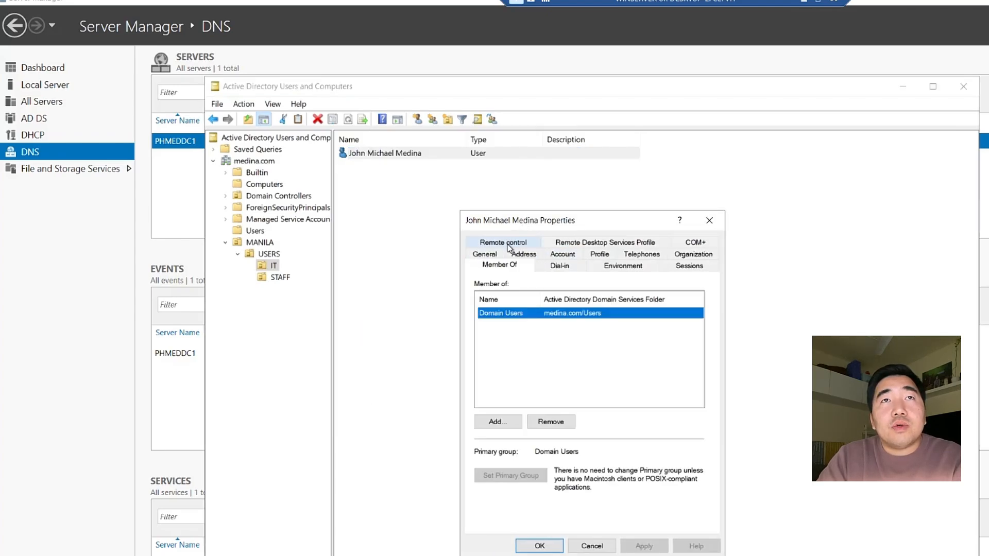
Add the IT user to the Administrators group, correcting the misspelled name
{"action": "left_click", "coordinate": [500, 422]}
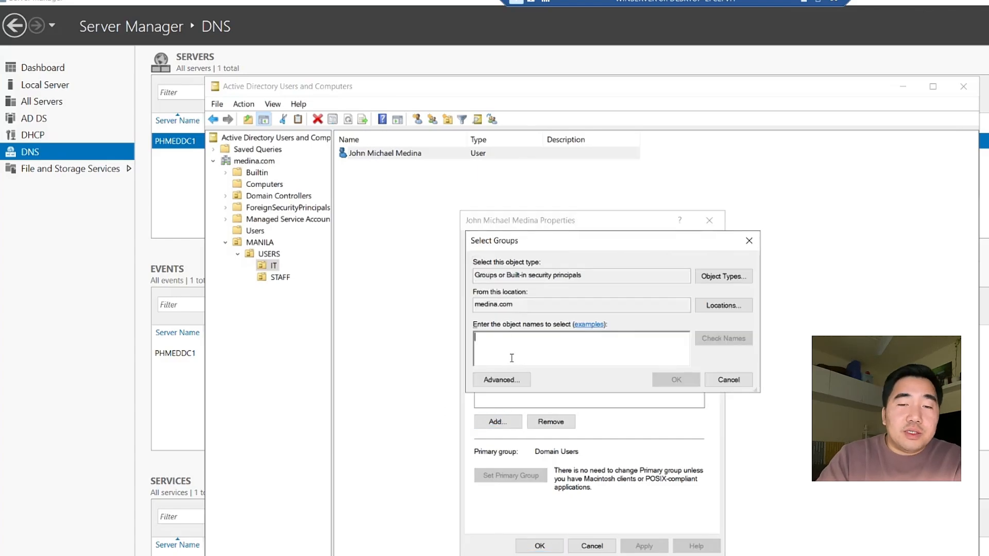
{"action": "type", "text": "adminsi"}
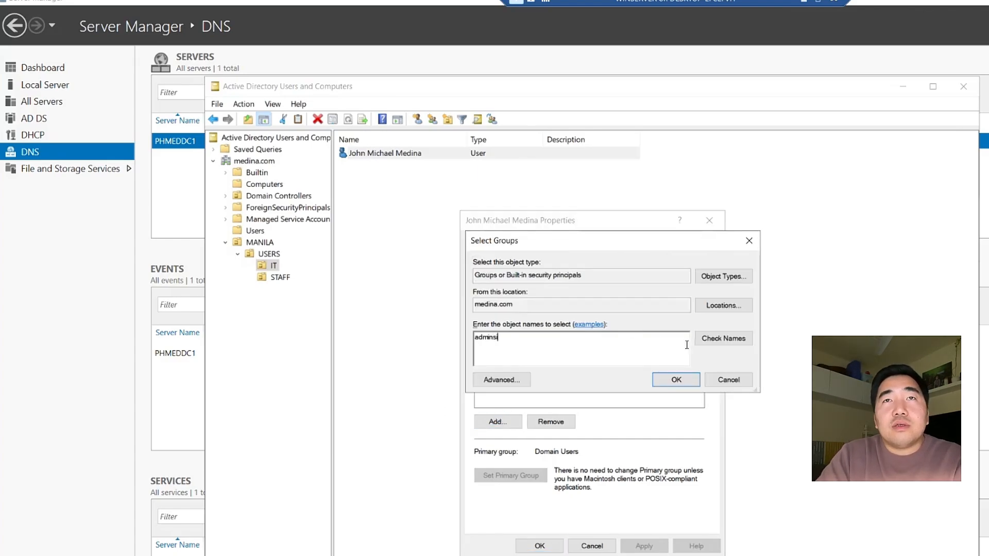
{"action": "left_click", "coordinate": [722, 348]}
{"action": "left_click", "coordinate": [736, 442]}
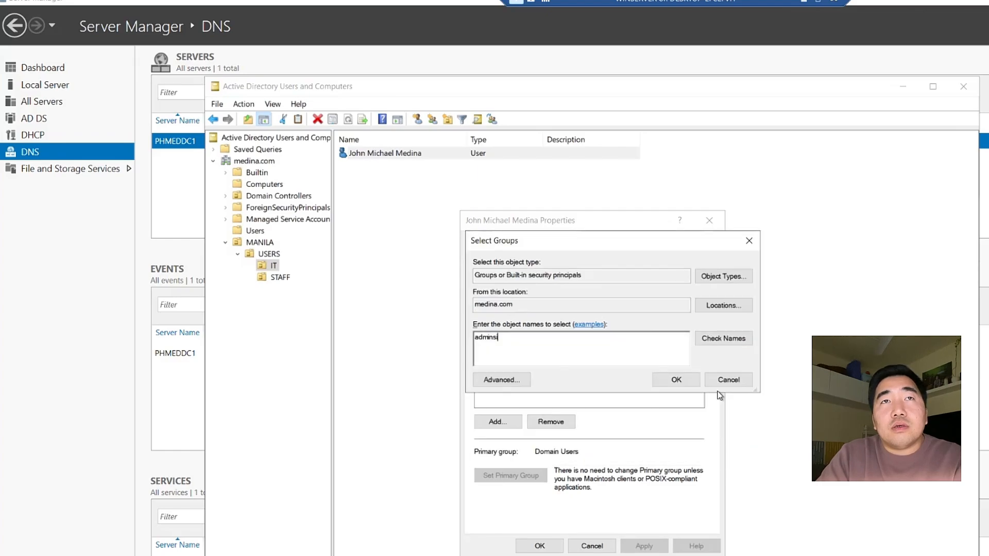
{"action": "key", "text": "ctrl+a"}
{"action": "type", "text": "admin"}
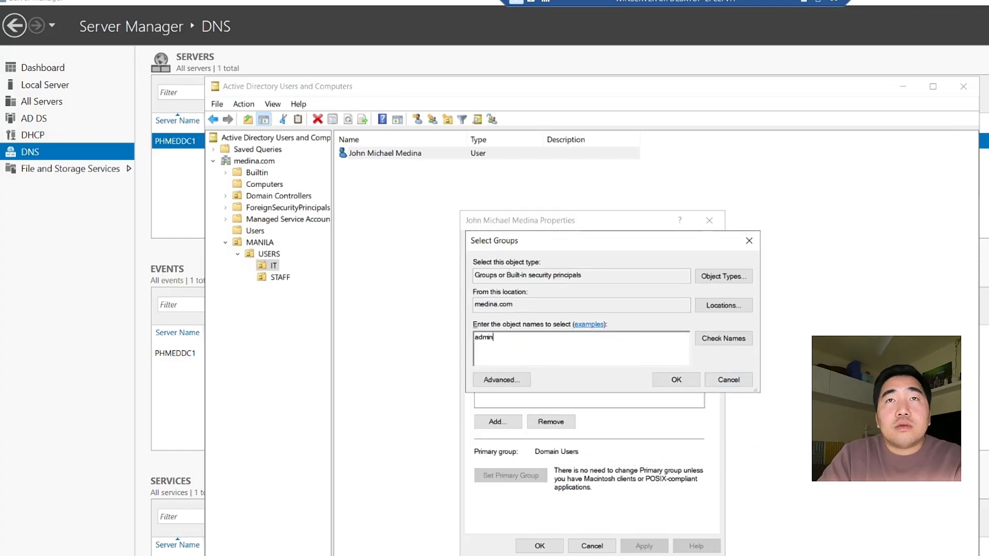
{"action": "left_click", "coordinate": [716, 340]}
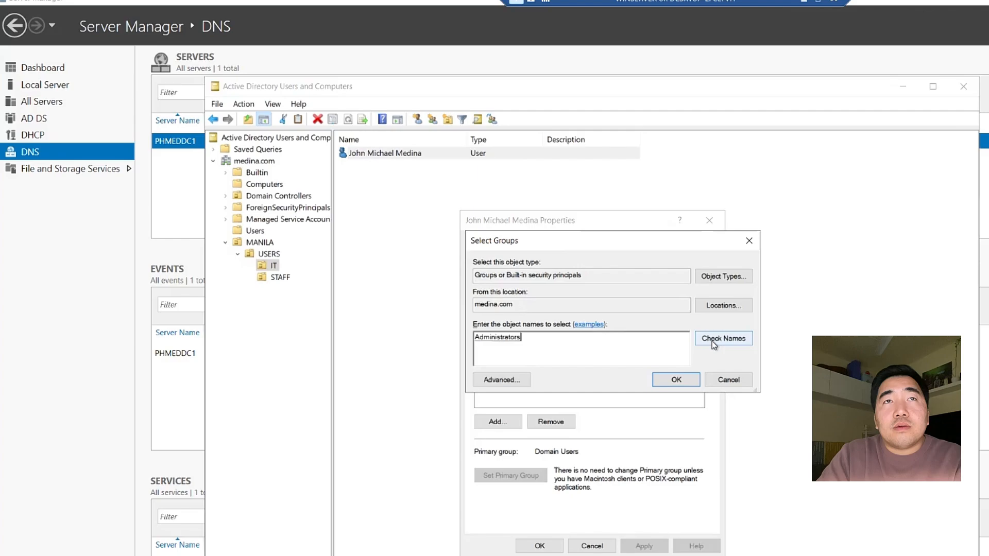
{"action": "left_click", "coordinate": [684, 374]}
Add the user to Domain Admins as well and apply with OK
{"action": "left_click", "coordinate": [497, 421]}
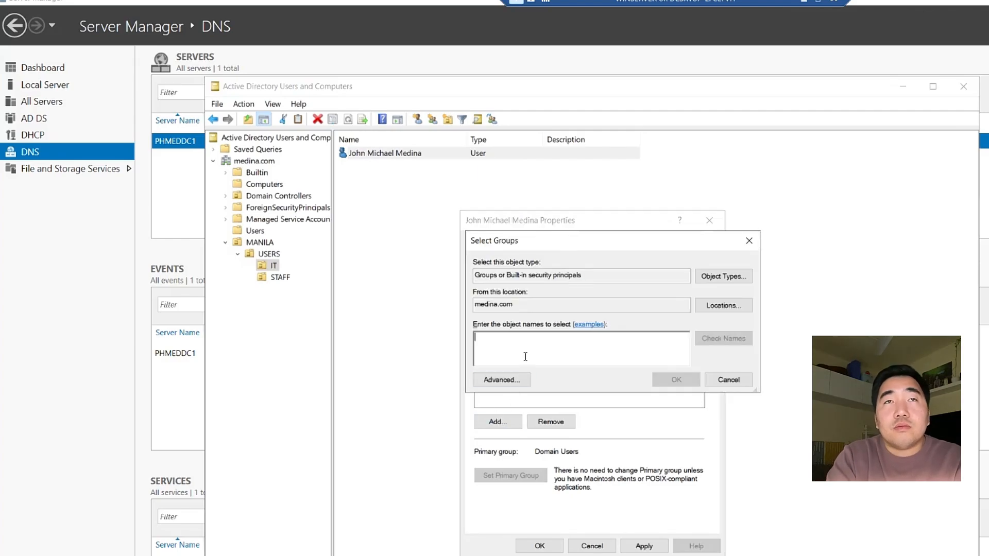
{"action": "type", "text": "domein admin"}
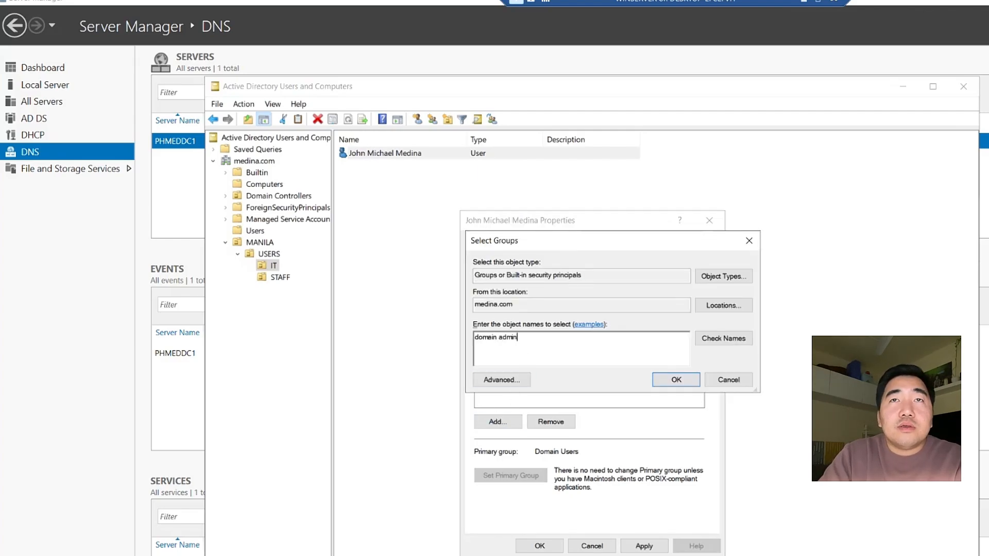
{"action": "left_click", "coordinate": [717, 341]}
{"action": "left_click", "coordinate": [676, 379]}
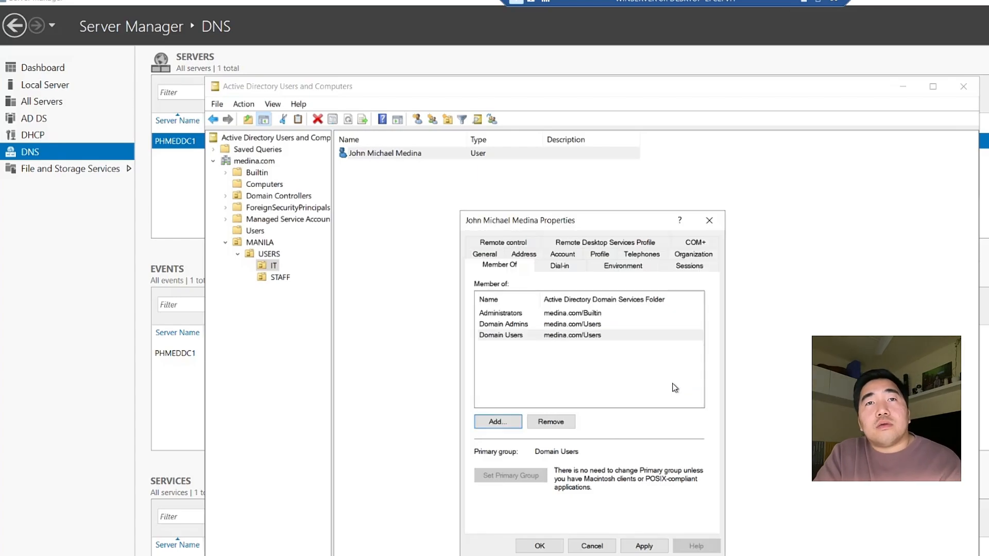
{"action": "left_click", "coordinate": [547, 546]}
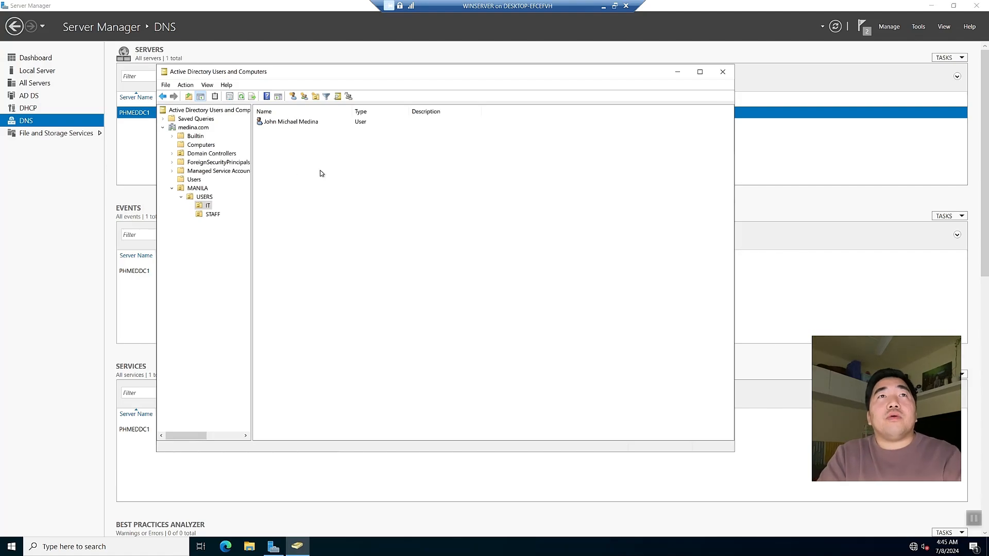
Browse the USERS, IT and STAFF units to check the created accounts
{"action": "left_click_drag", "start_coordinate": [287, 73], "coordinate": [321, 86]}
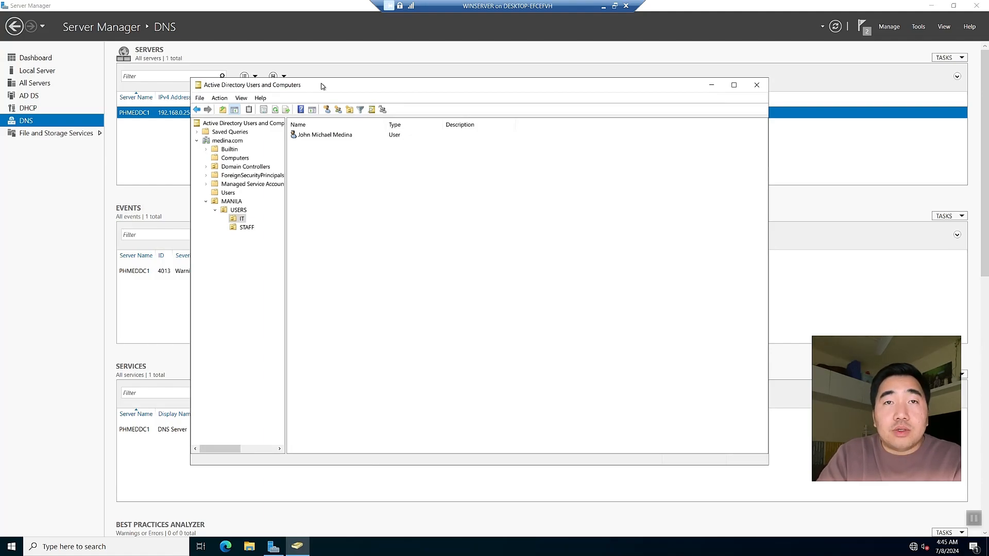
{"action": "left_click", "coordinate": [238, 210]}
{"action": "left_click", "coordinate": [241, 218]}
{"action": "left_click", "coordinate": [242, 228]}
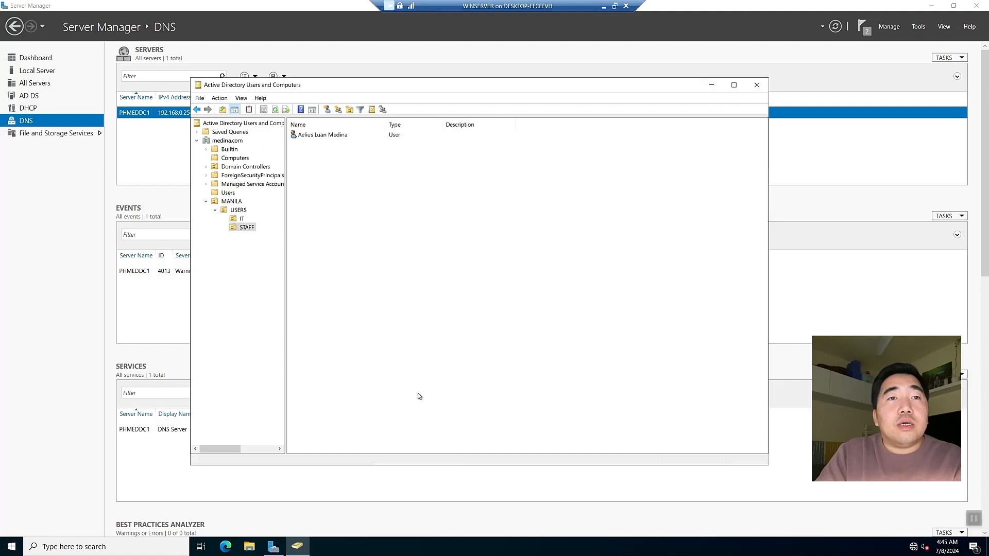
Minimise the directory console, resize Server Manager, and take the VM session out of full screen
{"action": "left_click", "coordinate": [298, 548]}
{"action": "right_click", "coordinate": [298, 549]}
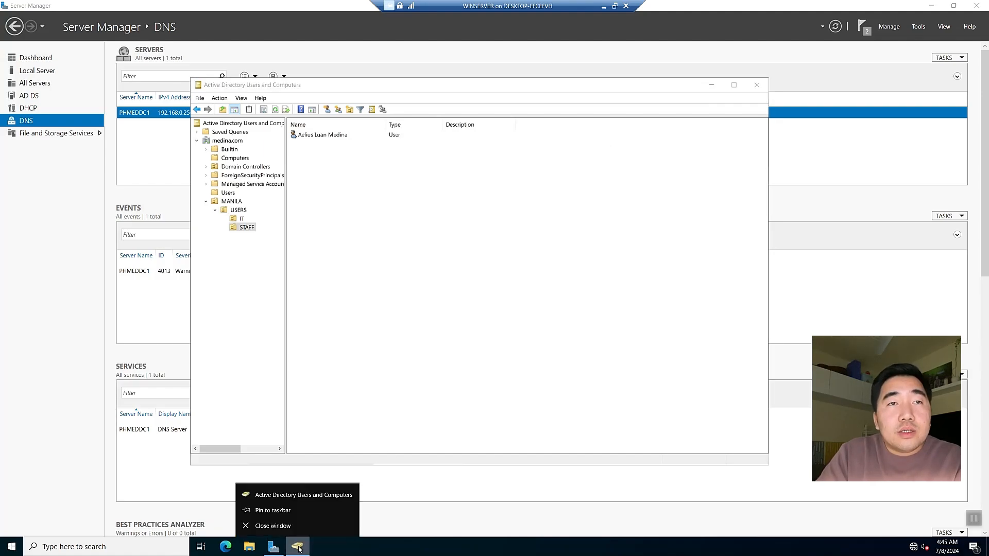
{"action": "left_click", "coordinate": [322, 512]}
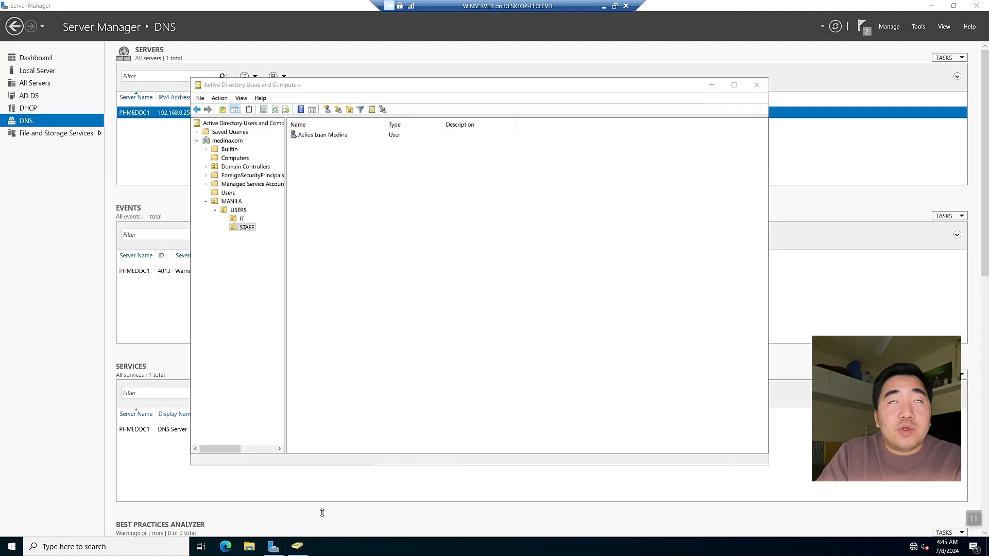
{"action": "left_click", "coordinate": [714, 86]}
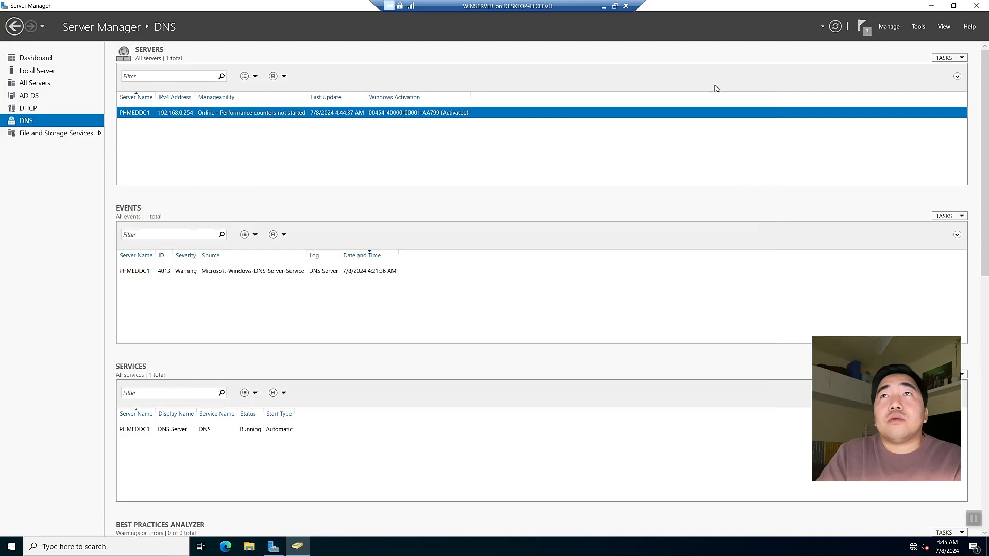
{"action": "left_click", "coordinate": [953, 6]}
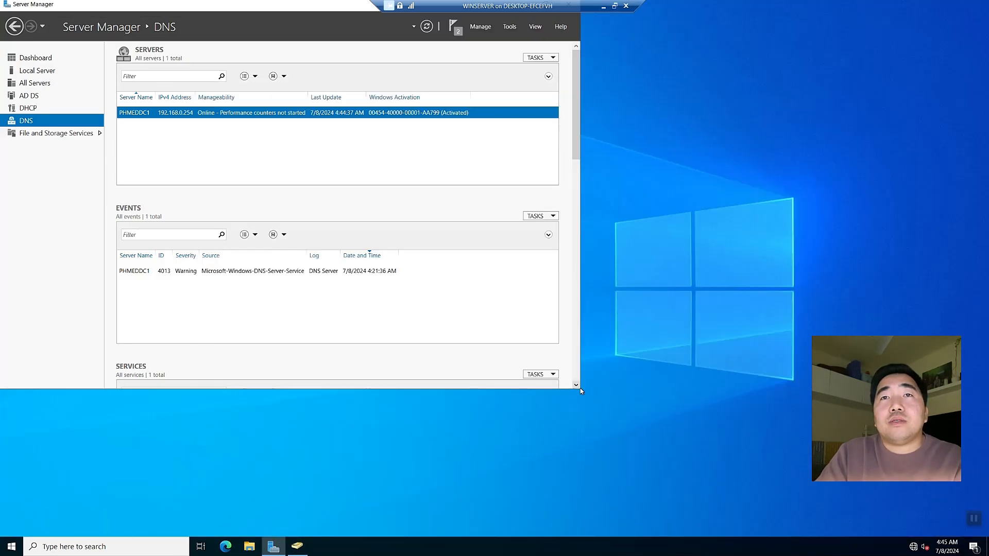
{"action": "left_click_drag", "start_coordinate": [581, 389], "coordinate": [769, 428]}
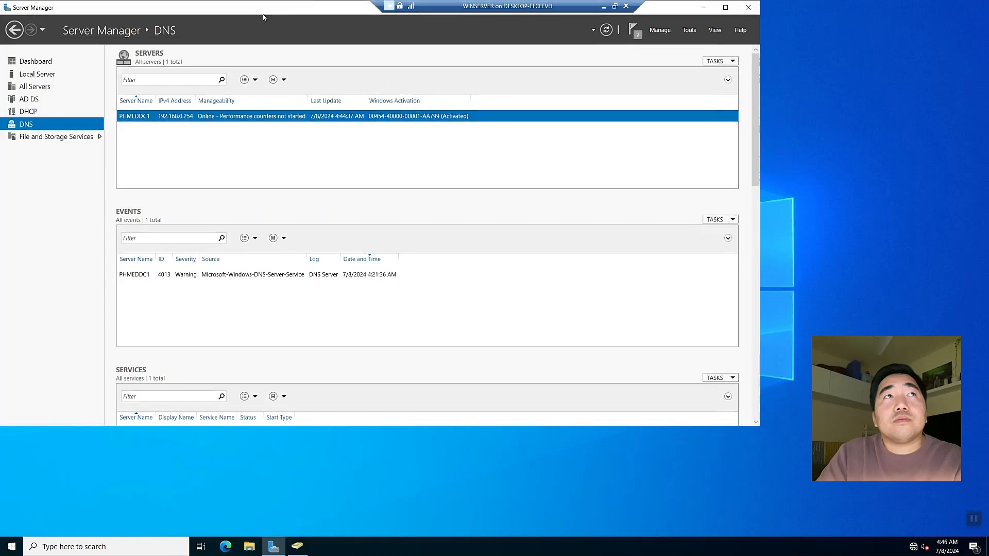
{"action": "left_click_drag", "start_coordinate": [287, 20], "coordinate": [394, 72]}
{"action": "left_click", "coordinate": [615, 6]}
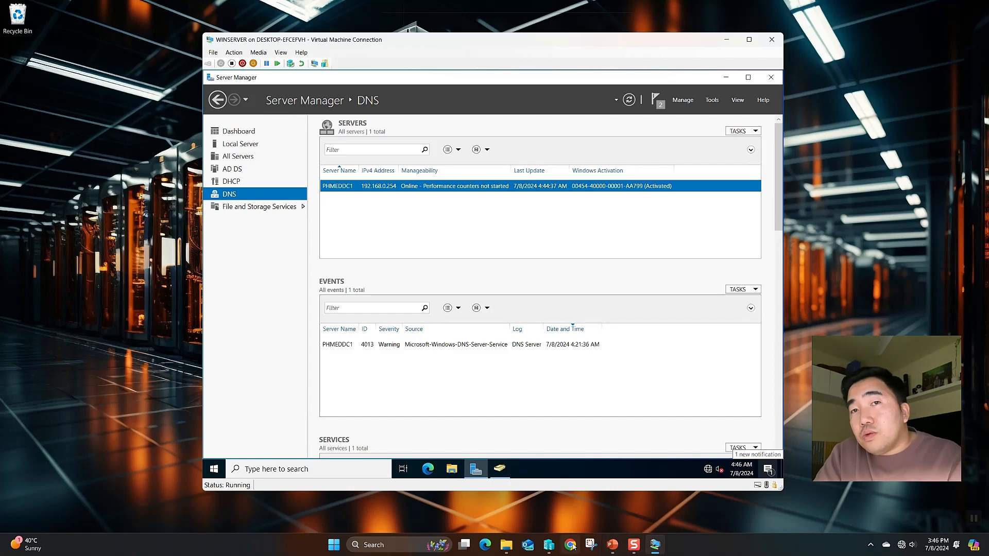
Connect to the PC2WIN11 virtual machine from Hyper-V Manager
{"action": "left_click", "coordinate": [548, 544]}
{"action": "left_click", "coordinate": [140, 73]}
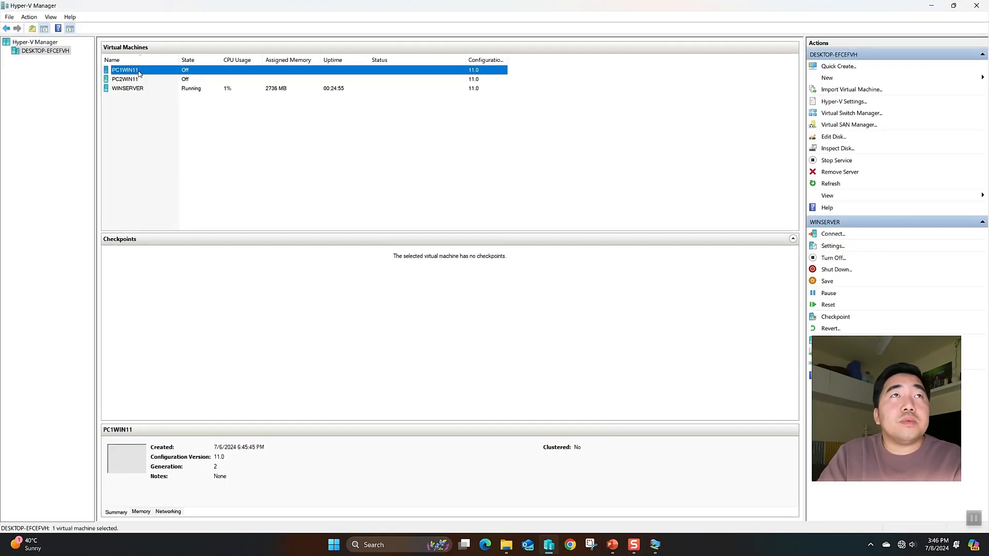
{"action": "right_click", "coordinate": [139, 72]}
{"action": "left_click", "coordinate": [137, 80]}
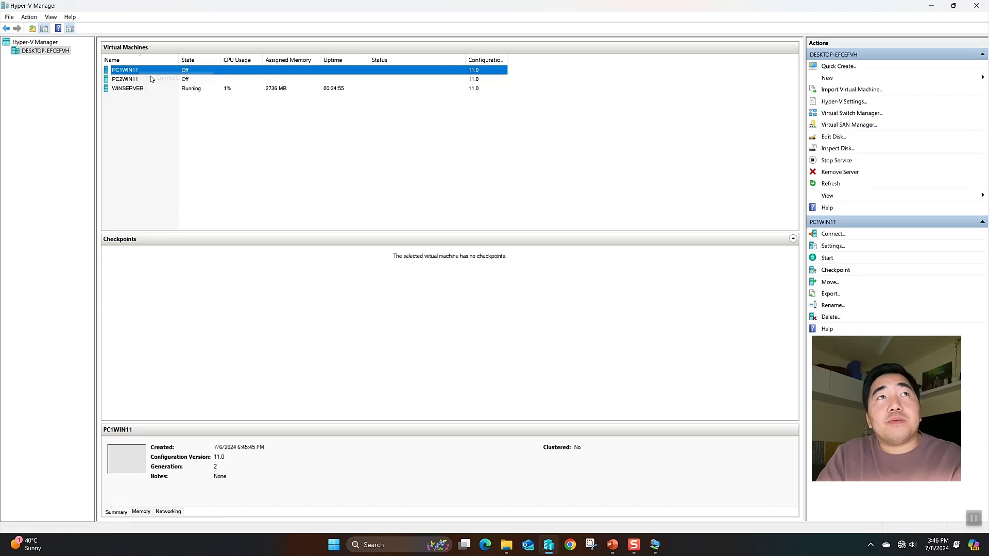
{"action": "right_click", "coordinate": [129, 80]}
{"action": "left_click", "coordinate": [155, 87]}
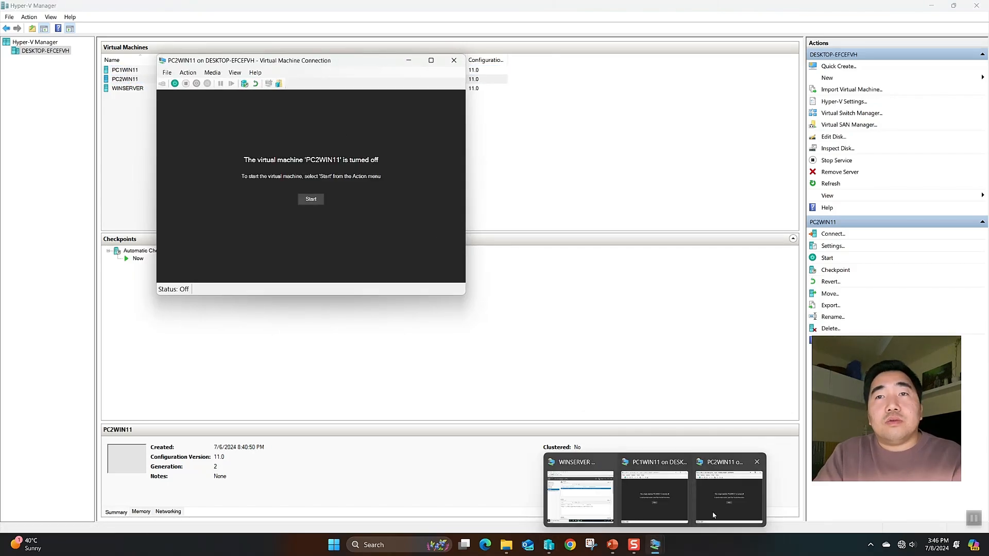
Start PC1WIN11 and PC2WIN11, continuing PC2WIN11 from its last state
{"action": "left_click", "coordinate": [669, 497]}
{"action": "left_click", "coordinate": [311, 198]}
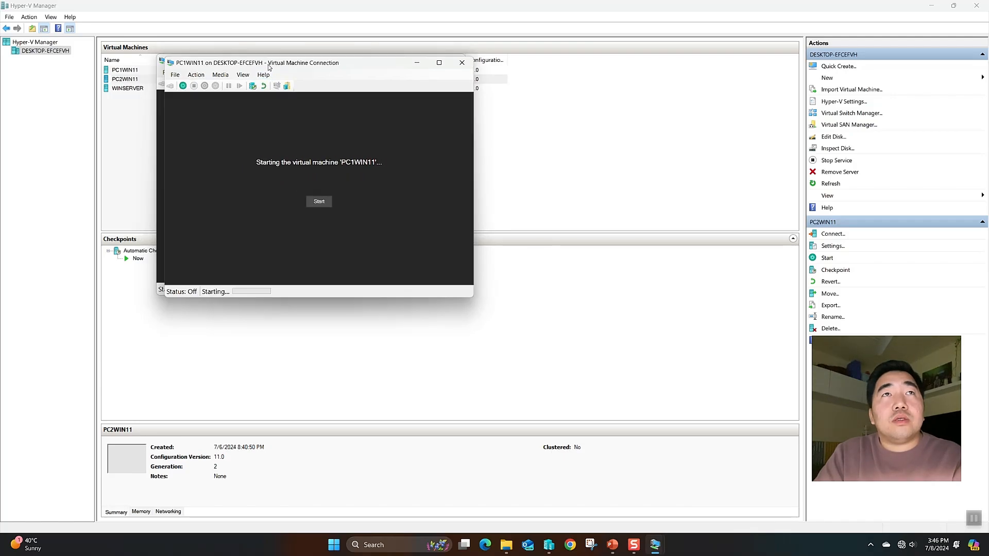
{"action": "left_click", "coordinate": [301, 199]}
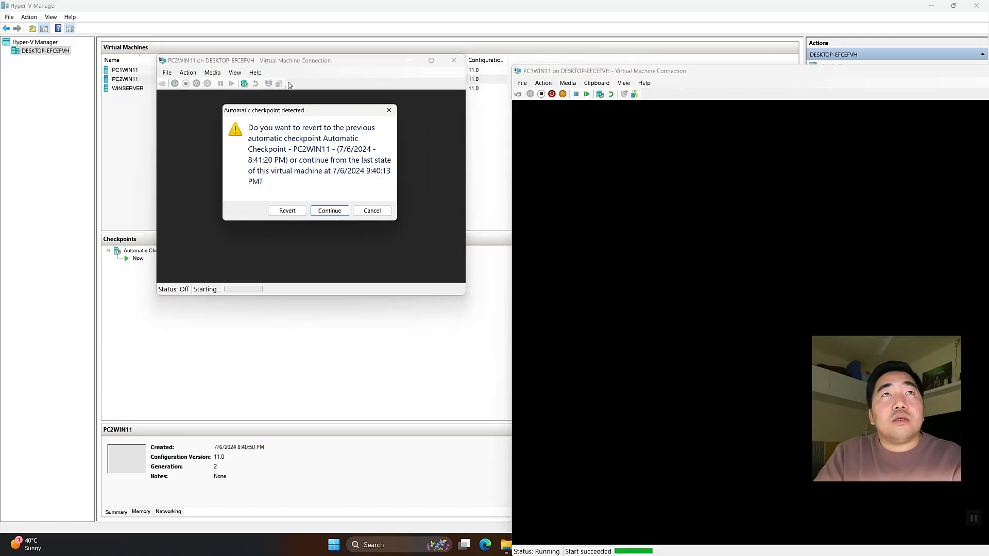
{"action": "left_click", "coordinate": [325, 209]}
{"action": "left_click_drag", "start_coordinate": [307, 67], "coordinate": [181, 100]}
Minimise Hyper-V Manager and the WINSERVER session to reveal the VM windows
{"action": "left_click", "coordinate": [929, 7]}
{"action": "left_click", "coordinate": [930, 7]}
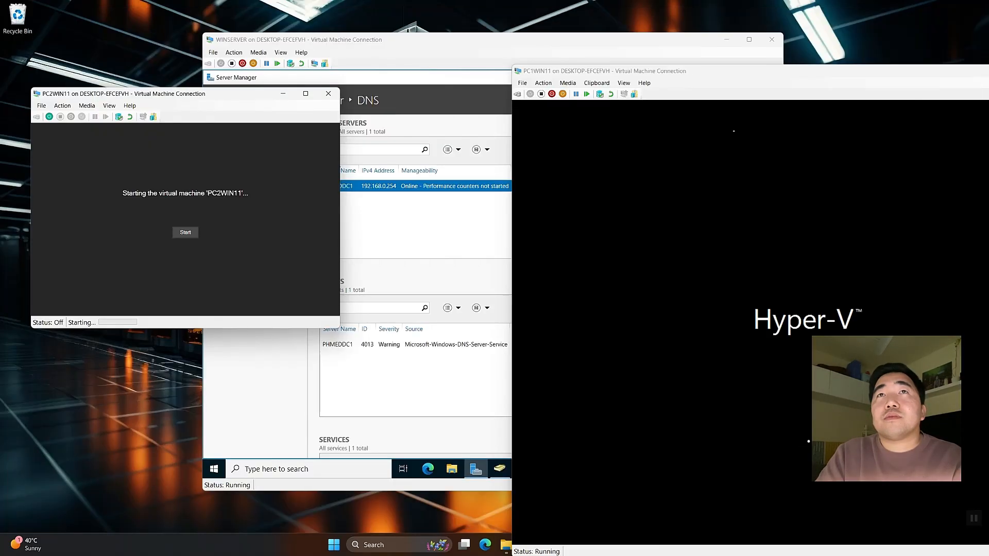
{"action": "left_click", "coordinate": [528, 51]}
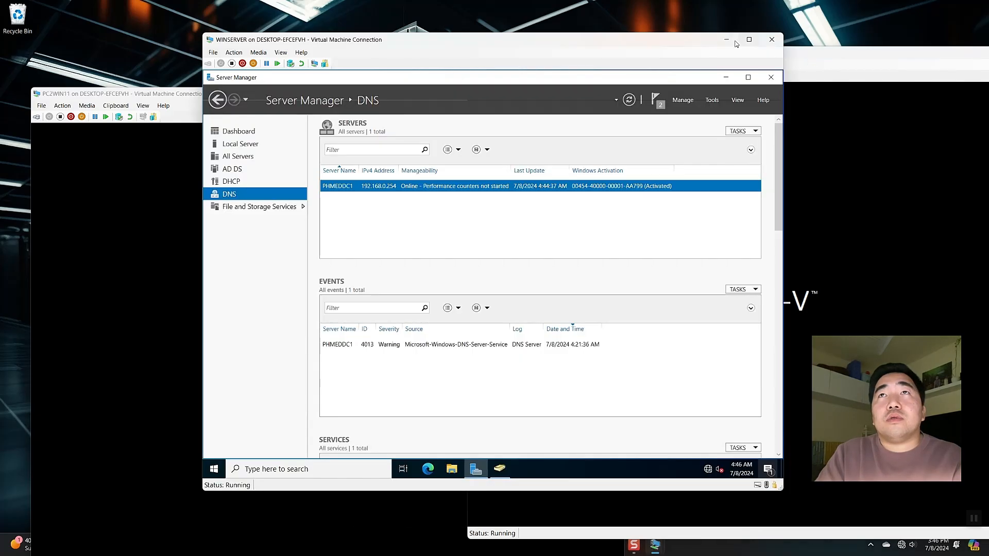
{"action": "left_click", "coordinate": [734, 41]}
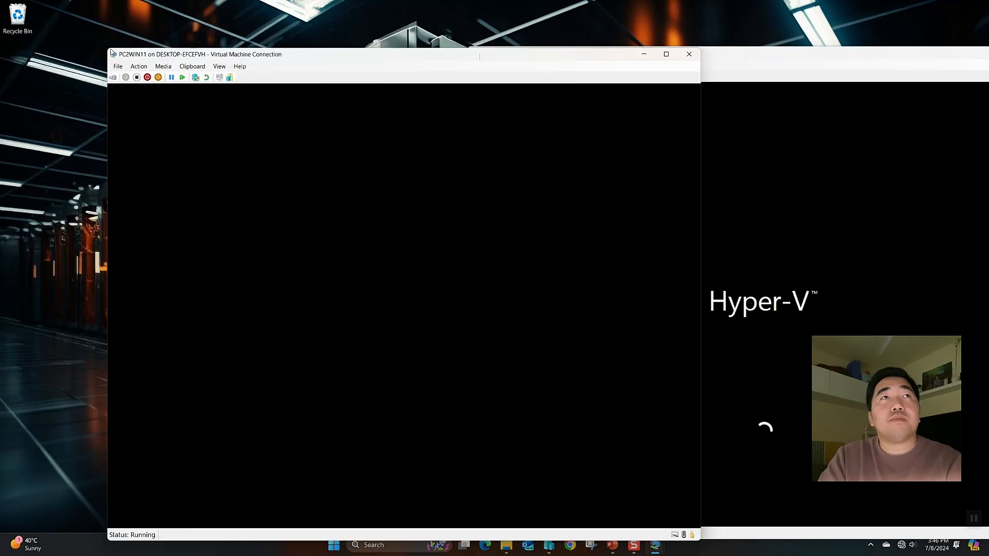
{"action": "left_click_drag", "start_coordinate": [354, 61], "coordinate": [277, 51]}
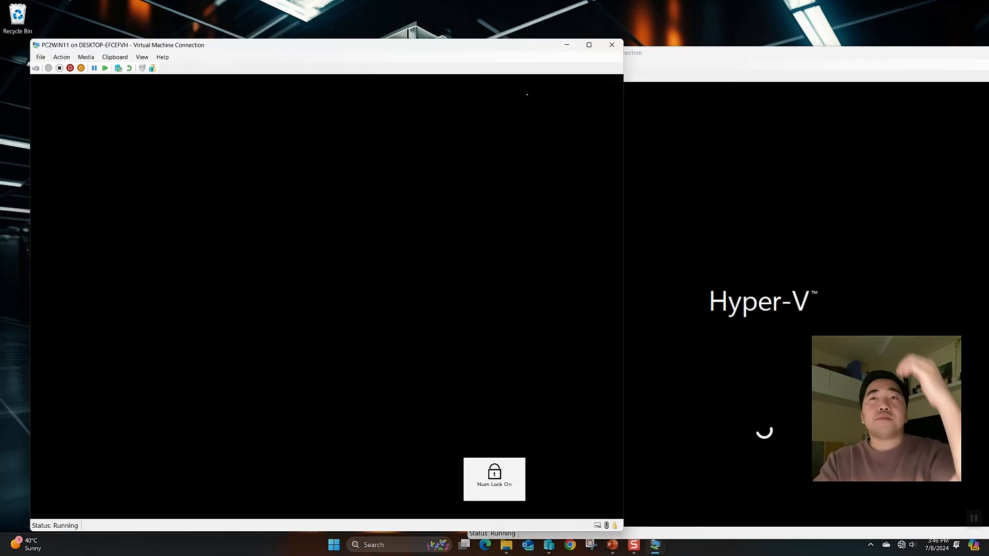
Connect to PC1WIN11 and move its console aside to show PC2WIN11 booting
{"action": "left_click", "coordinate": [663, 78]}
{"action": "double_click", "coordinate": [622, 48]}
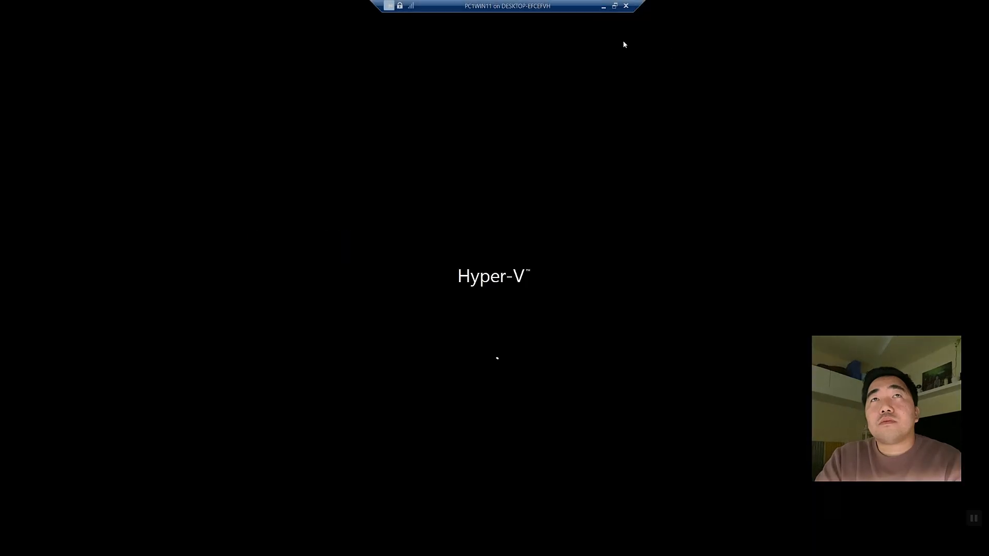
{"action": "left_click", "coordinate": [612, 10]}
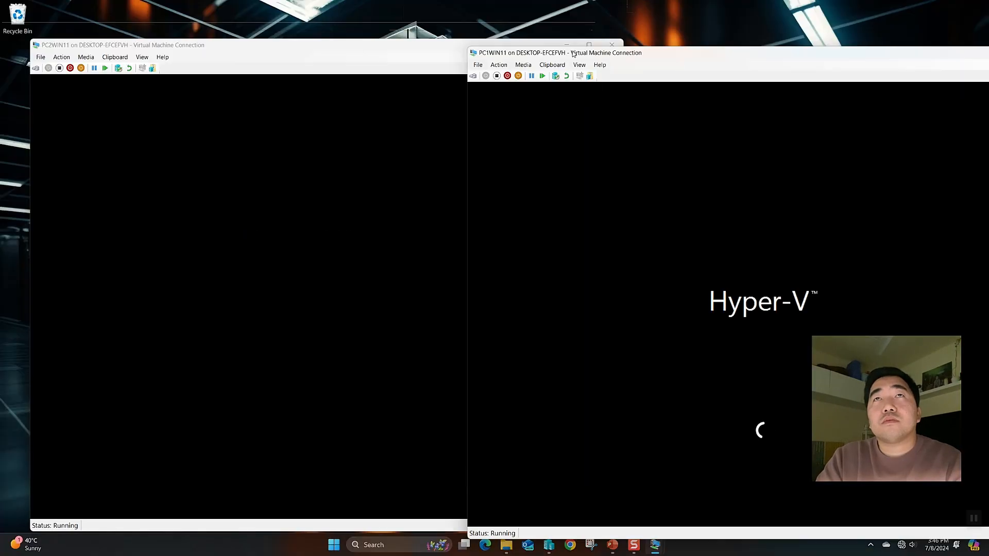
{"action": "left_click_drag", "start_coordinate": [573, 53], "coordinate": [469, 24]}
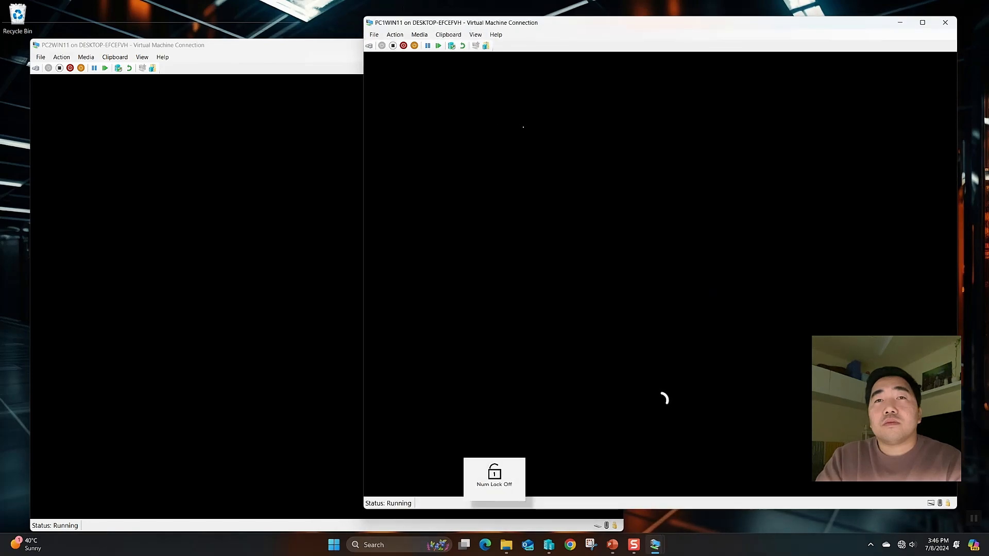
{"action": "left_click", "coordinate": [296, 49]}
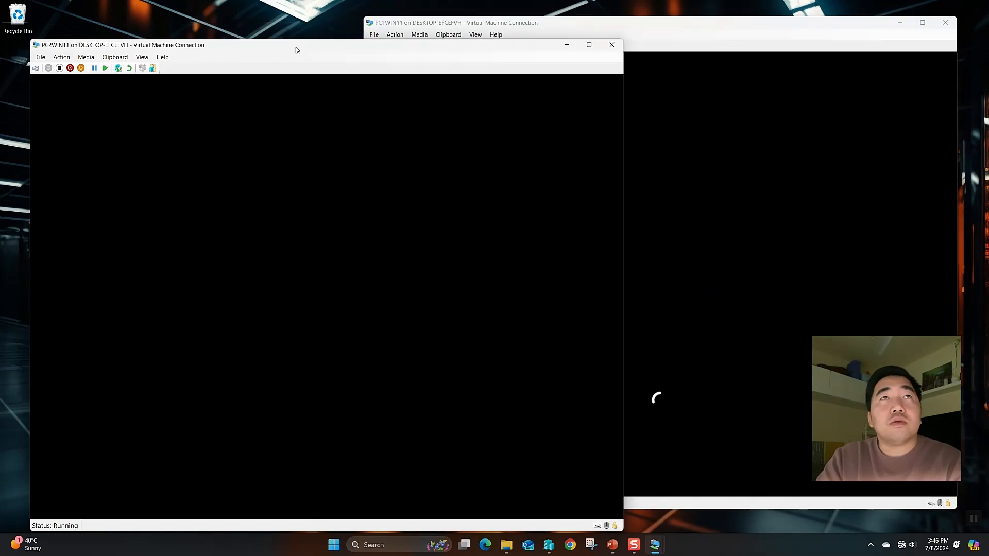
{"action": "mouse_move", "coordinate": [296, 50]}
{"action": "left_mouse_down"}
{"action": "mouse_move", "coordinate": [267, 38]}
{"action": "mouse_move", "coordinate": [284, 37]}
{"action": "left_mouse_up"}
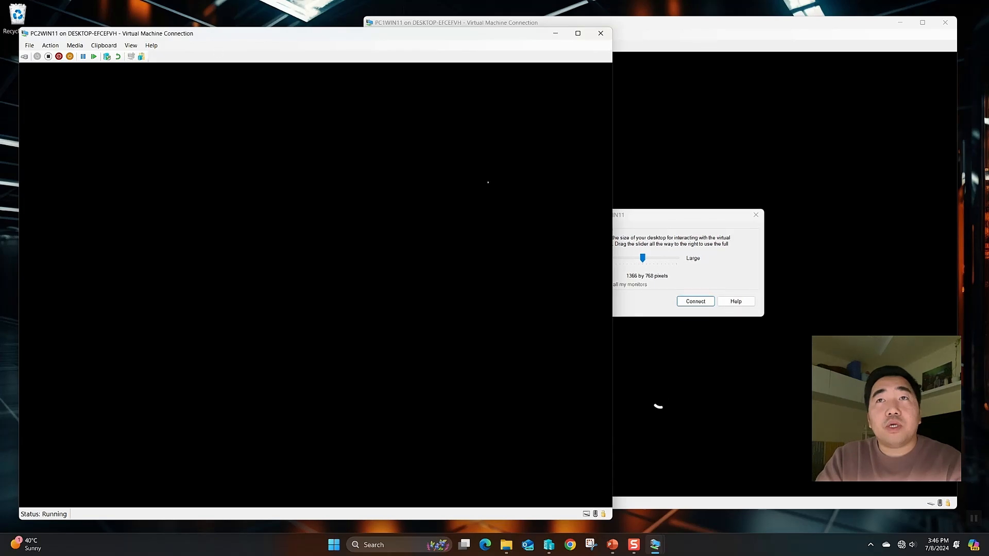
{"action": "left_click", "coordinate": [696, 301]}
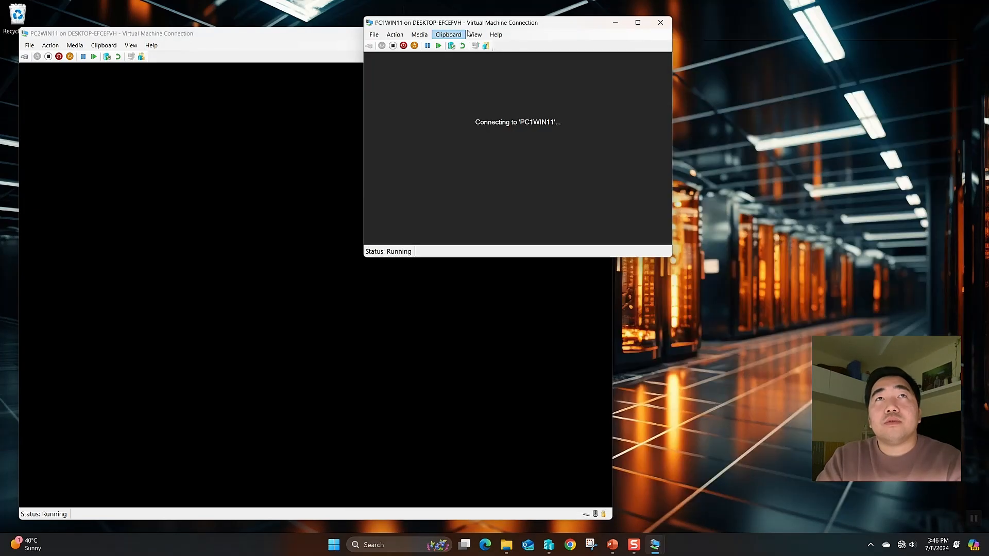
{"action": "left_click_drag", "start_coordinate": [396, 24], "coordinate": [627, 90]}
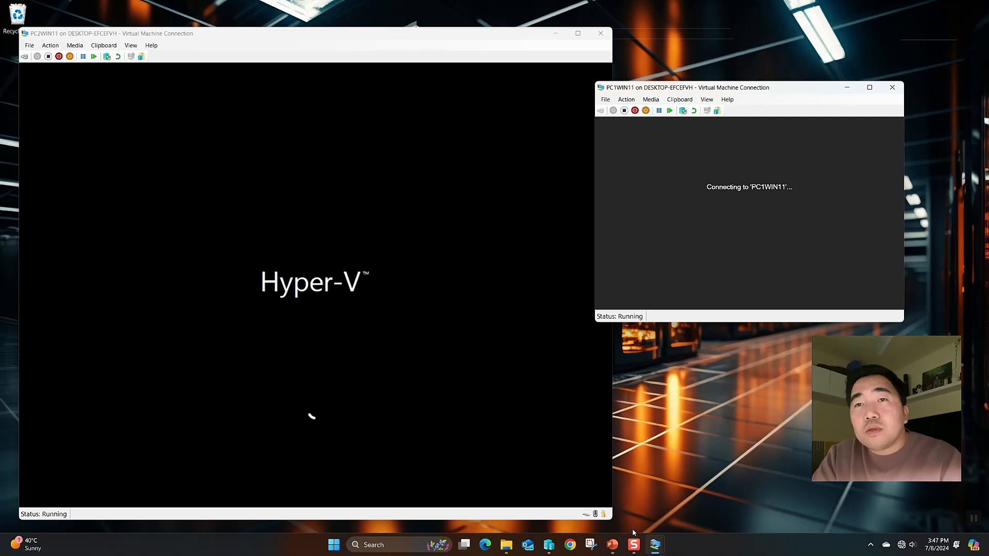
Attach PC1WIN11's network adapter to the MED NETWORK virtual switch
{"action": "left_click", "coordinate": [549, 545]}
{"action": "right_click", "coordinate": [138, 72]}
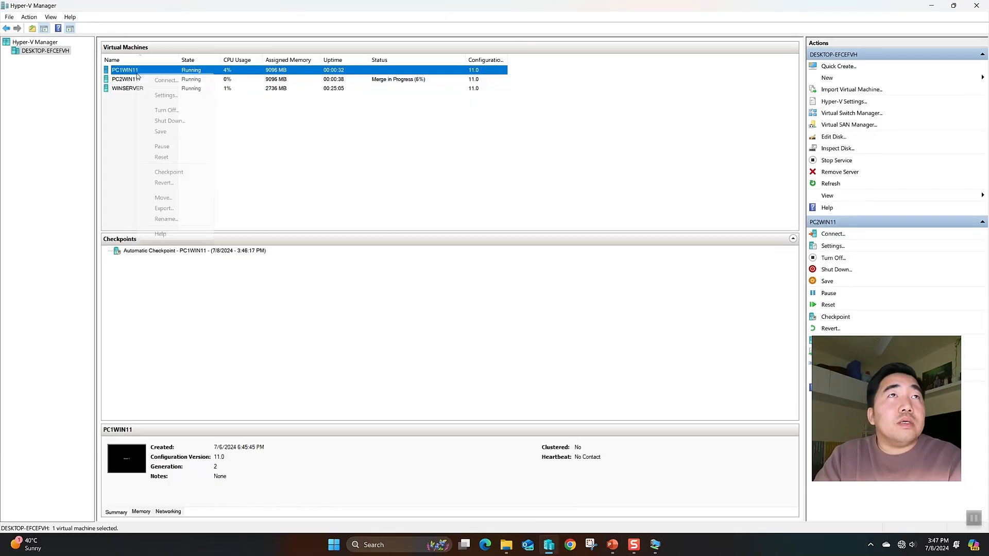
{"action": "left_click", "coordinate": [163, 96]}
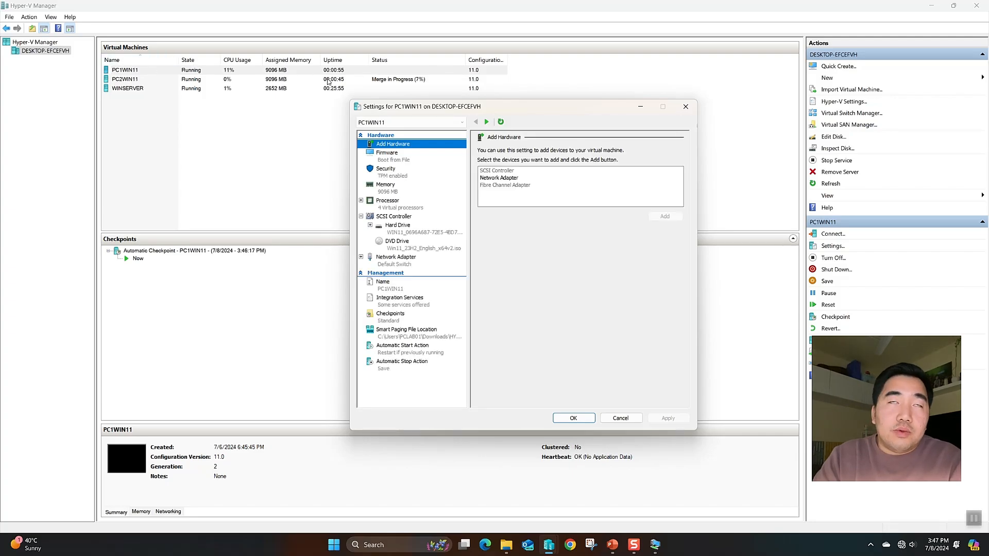
{"action": "left_click", "coordinate": [399, 265]}
{"action": "left_click", "coordinate": [510, 170]}
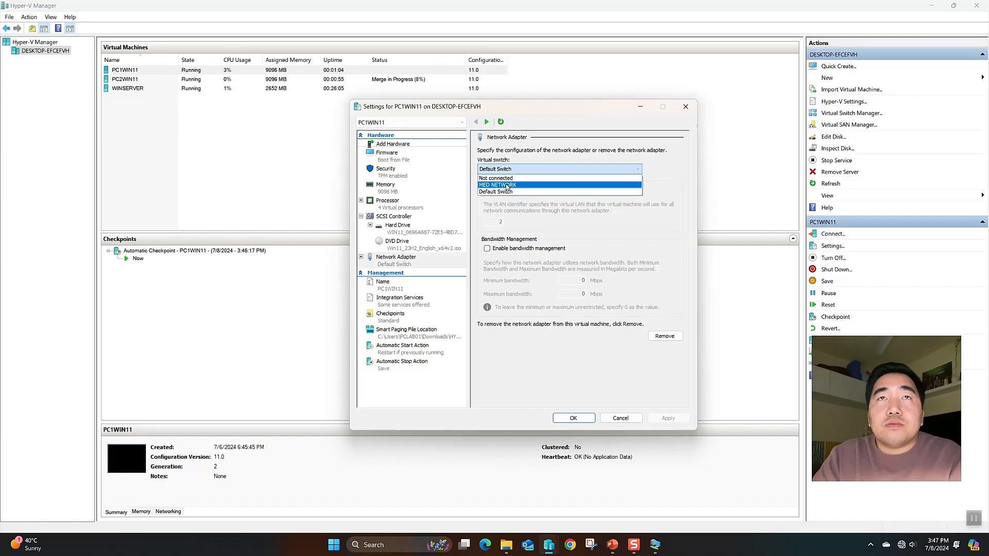
{"action": "left_click", "coordinate": [507, 185]}
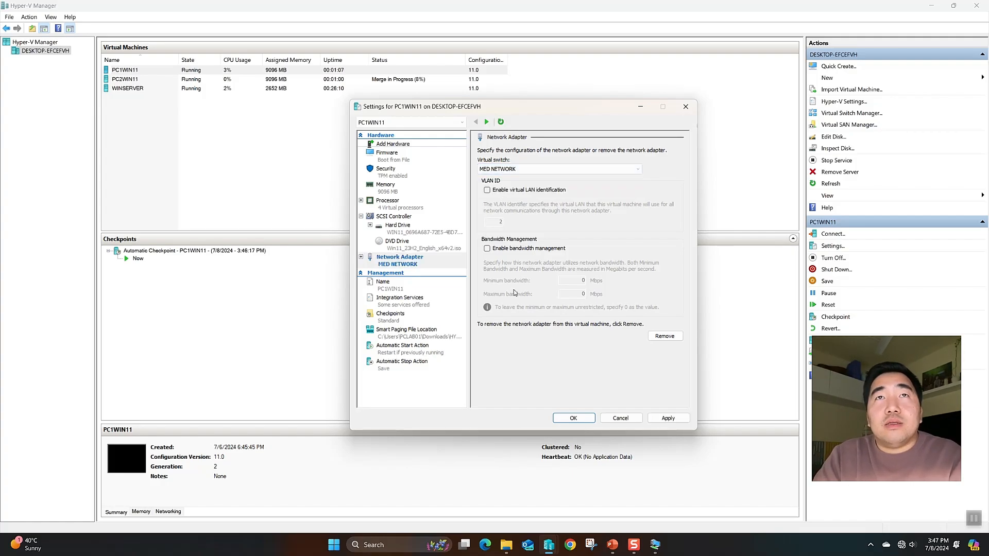
{"action": "left_click", "coordinate": [511, 170]}
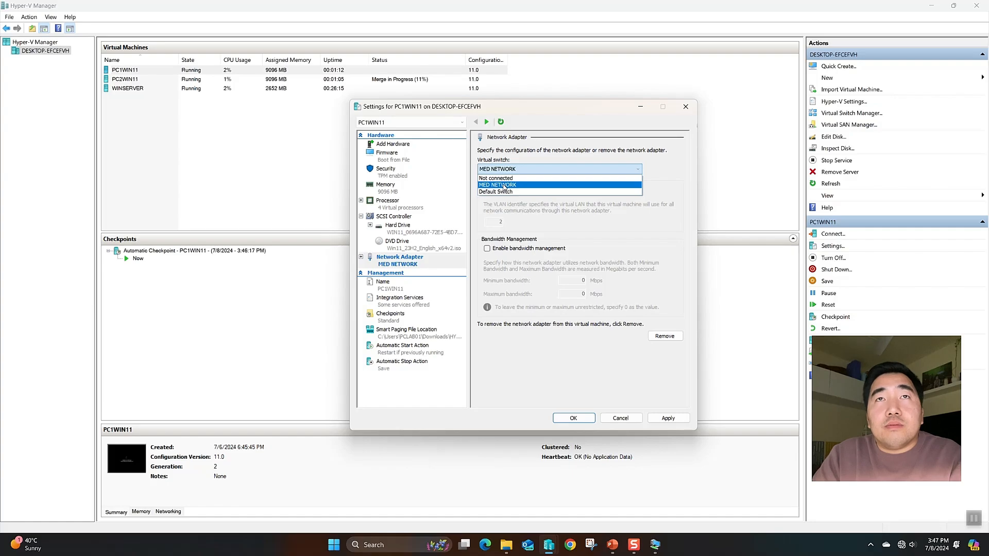
{"action": "left_click", "coordinate": [504, 187]}
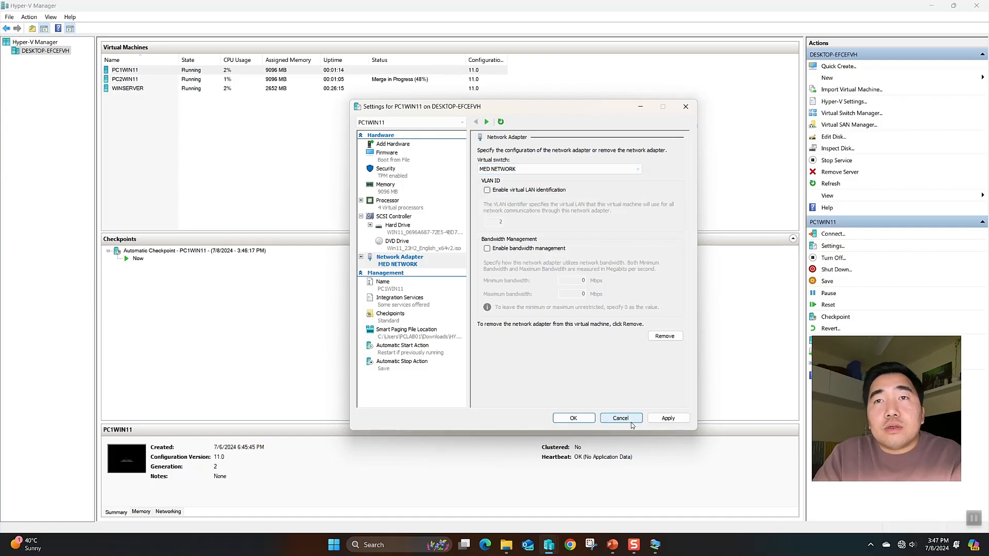
{"action": "left_click", "coordinate": [666, 418]}
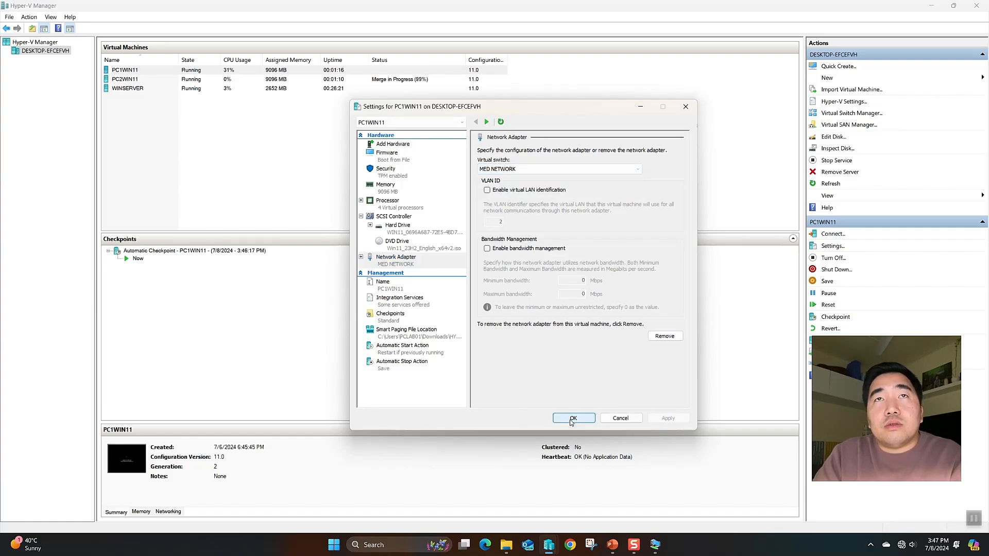
{"action": "left_click", "coordinate": [573, 418]}
Switch PC2WIN11's network adapter from Default Switch to MED NETWORK
{"action": "left_click", "coordinate": [123, 78]}
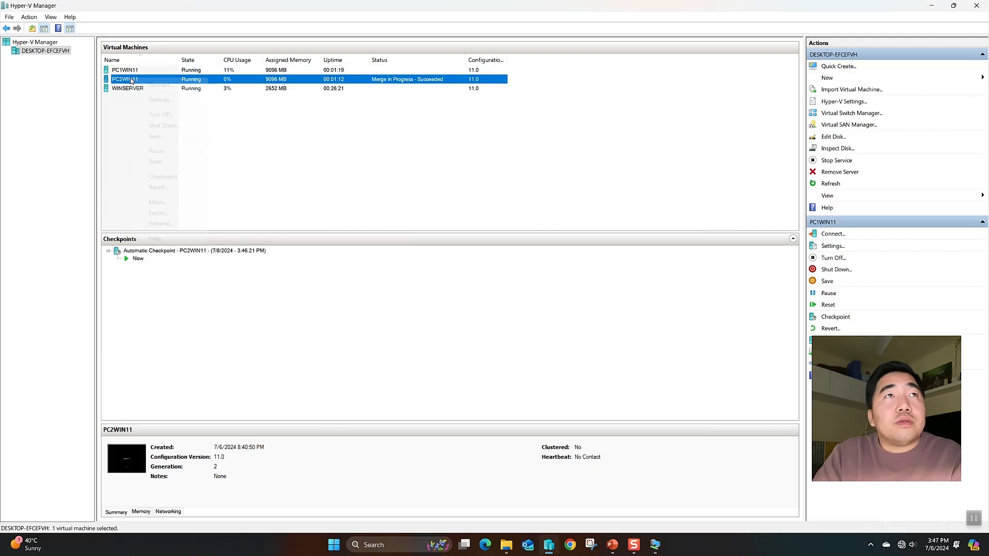
{"action": "right_click", "coordinate": [132, 79]}
{"action": "left_click", "coordinate": [158, 100]}
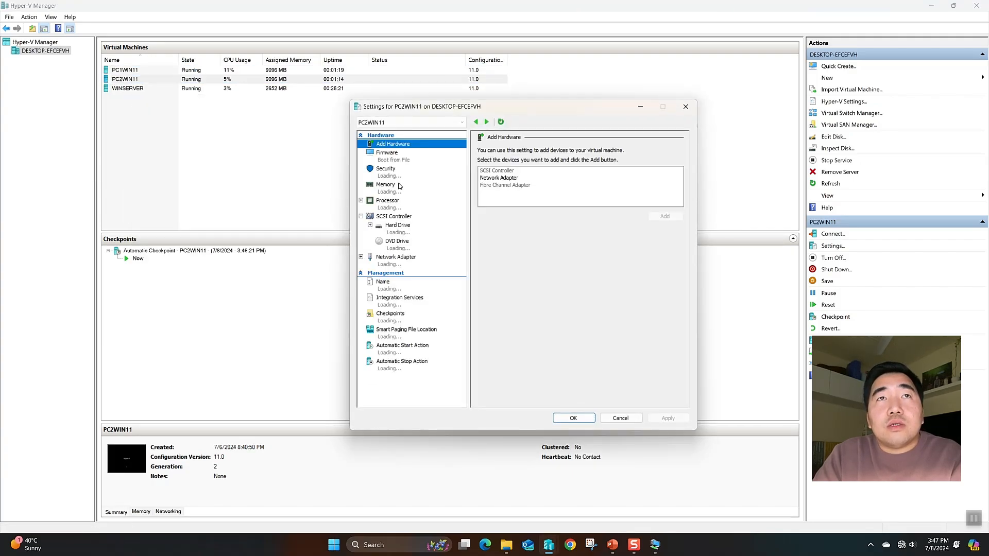
{"action": "left_click", "coordinate": [392, 260]}
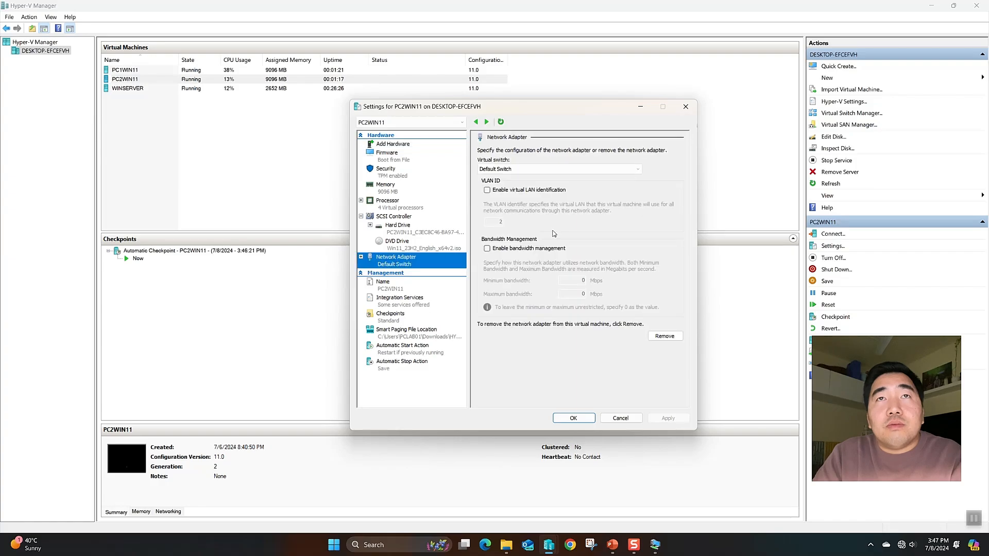
{"action": "left_click", "coordinate": [519, 173]}
{"action": "left_click", "coordinate": [515, 177]}
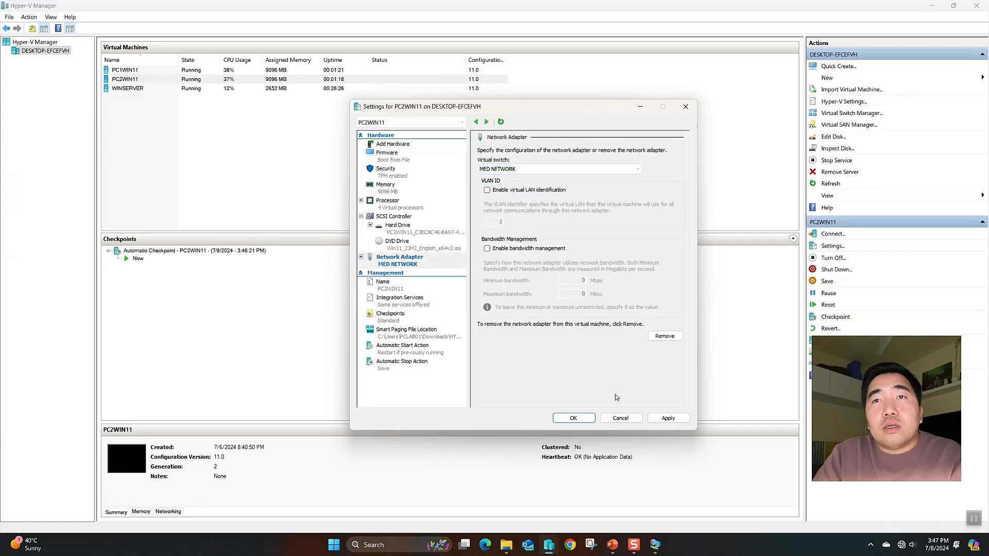
{"action": "left_click", "coordinate": [664, 417]}
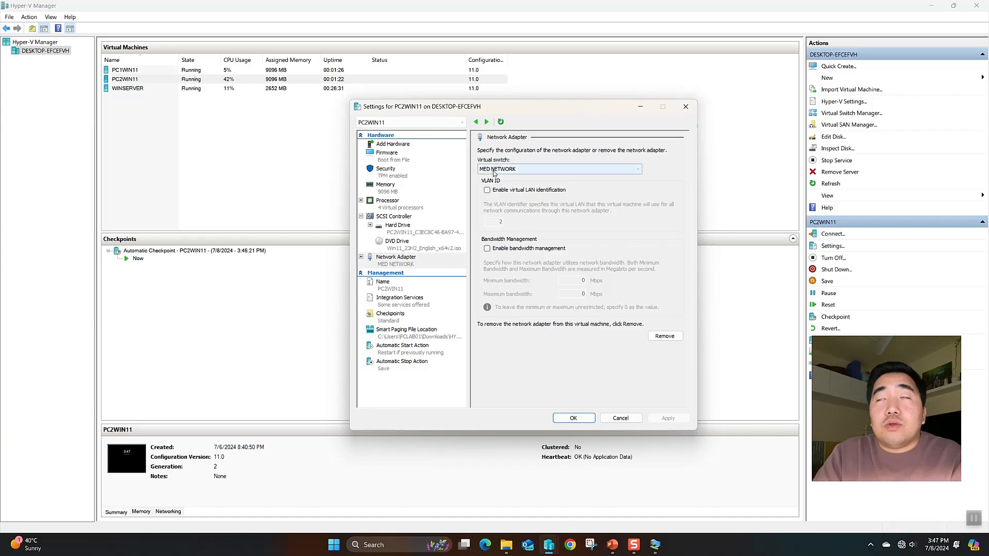
{"action": "left_click", "coordinate": [572, 418]}
{"action": "left_click", "coordinate": [251, 126]}
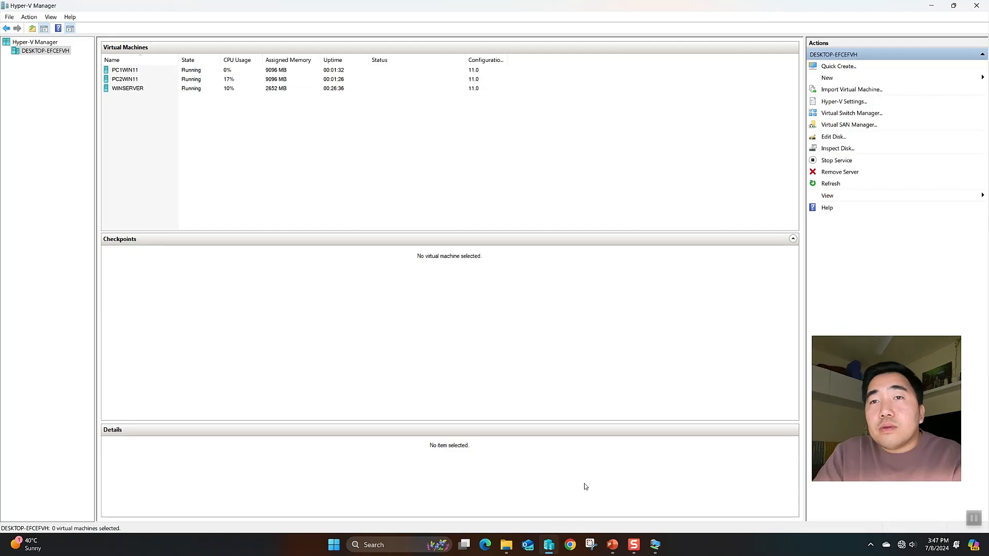
Connect to PC2WIN11 at default size and place both consoles side by side
{"action": "left_click", "coordinate": [931, 5]}
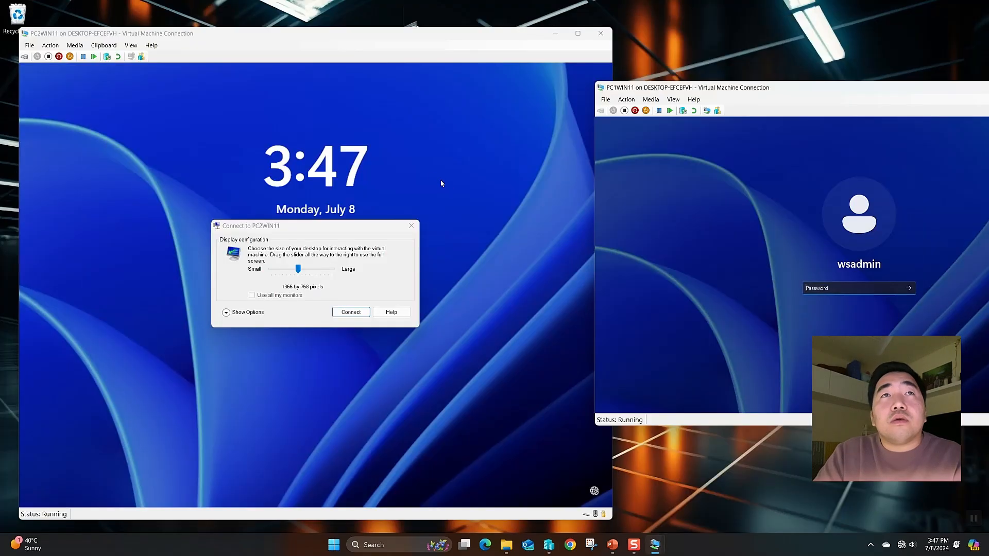
{"action": "left_click", "coordinate": [358, 313]}
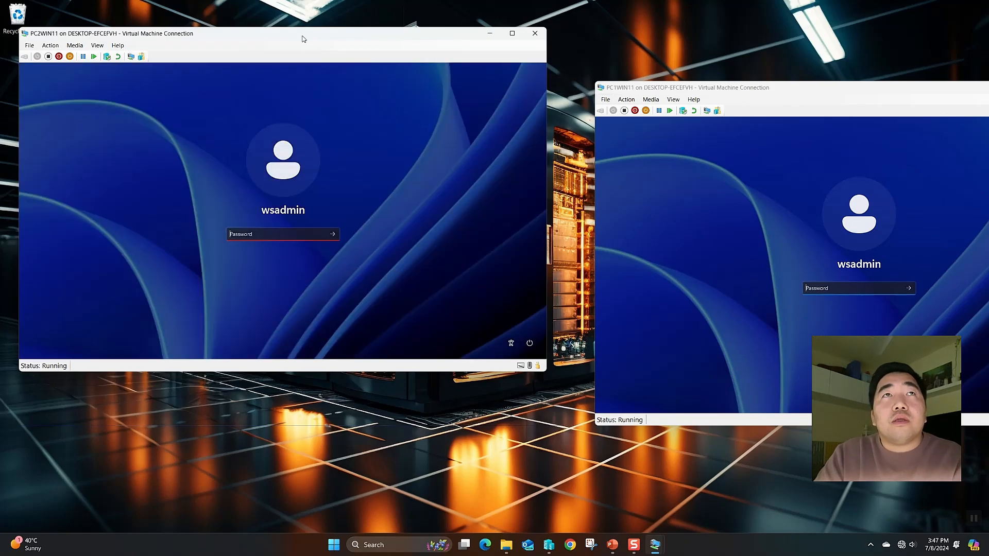
{"action": "left_click_drag", "start_coordinate": [303, 39], "coordinate": [319, 75]}
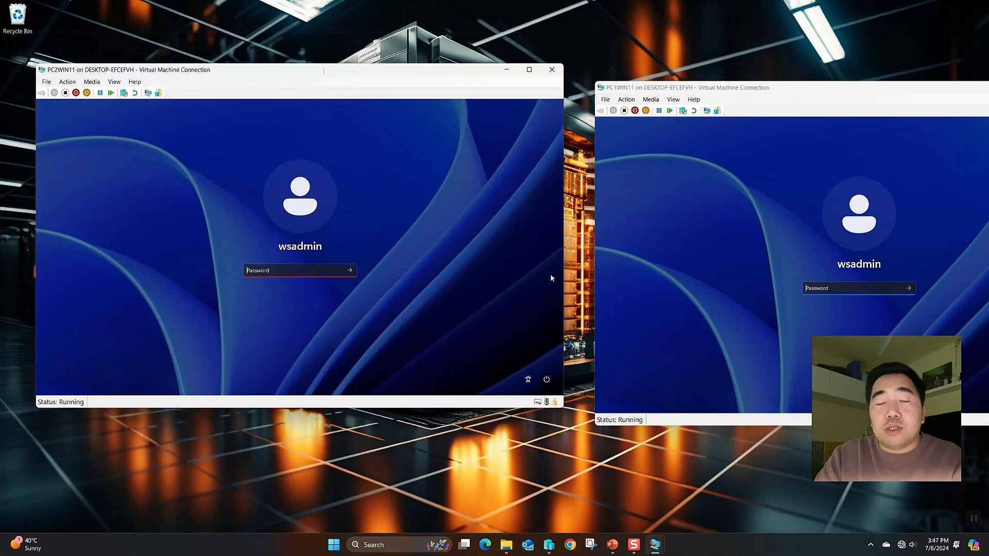
{"action": "left_click_drag", "start_coordinate": [638, 87], "coordinate": [612, 70]}
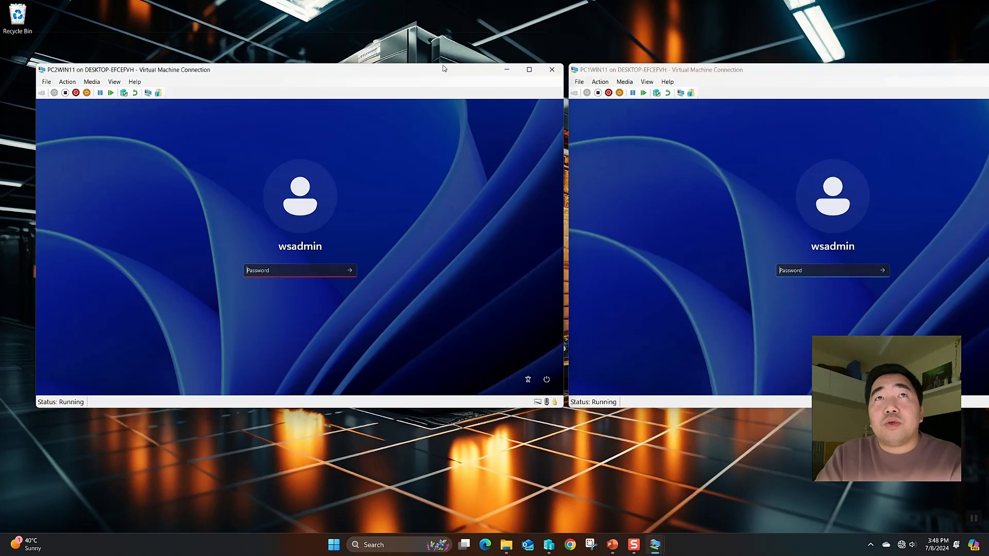
{"action": "left_click_drag", "start_coordinate": [443, 68], "coordinate": [425, 64]}
{"action": "left_click_drag", "start_coordinate": [603, 68], "coordinate": [594, 65]}
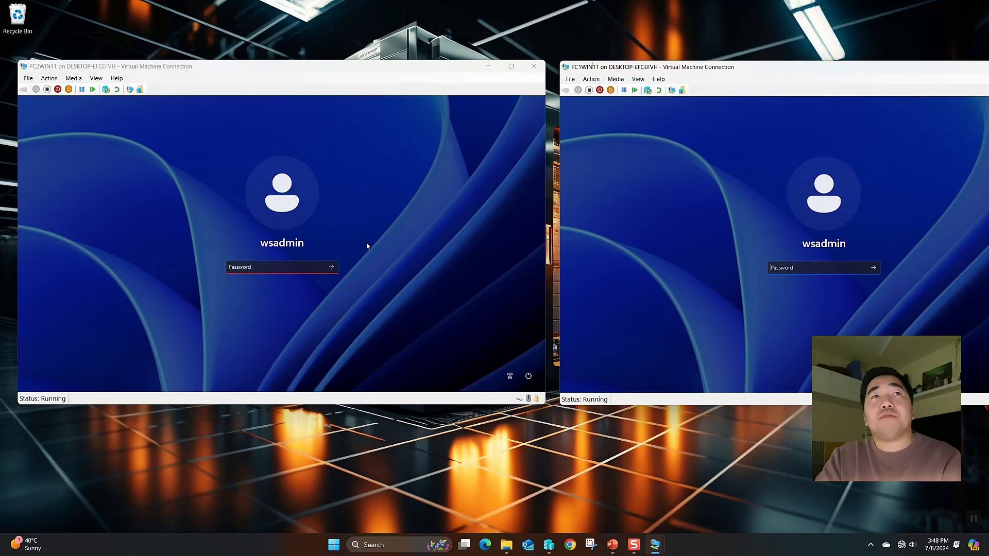
Sign in to PC2WIN11 and PC1WIN11 with their passwords
{"action": "left_click", "coordinate": [259, 268]}
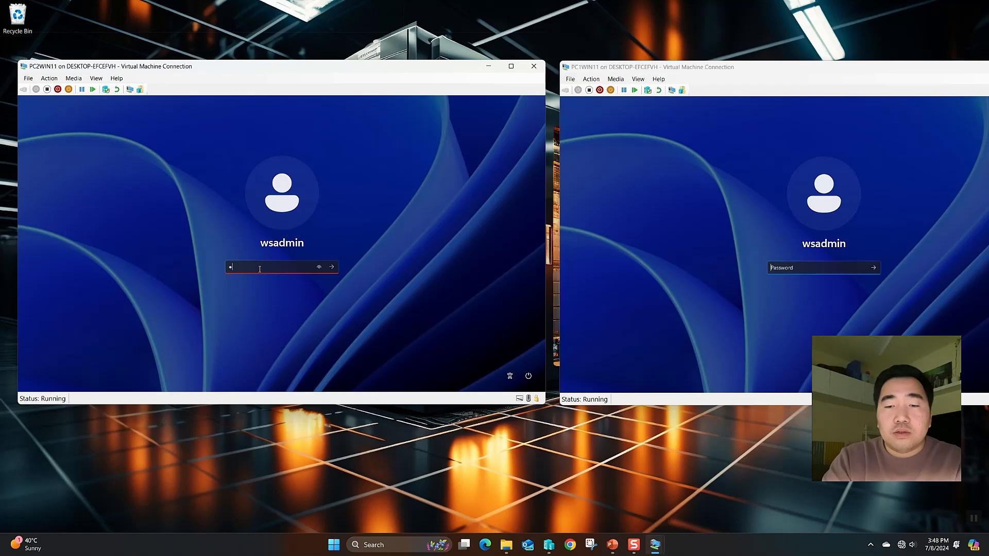
{"action": "key", "text": "BackSpace"}
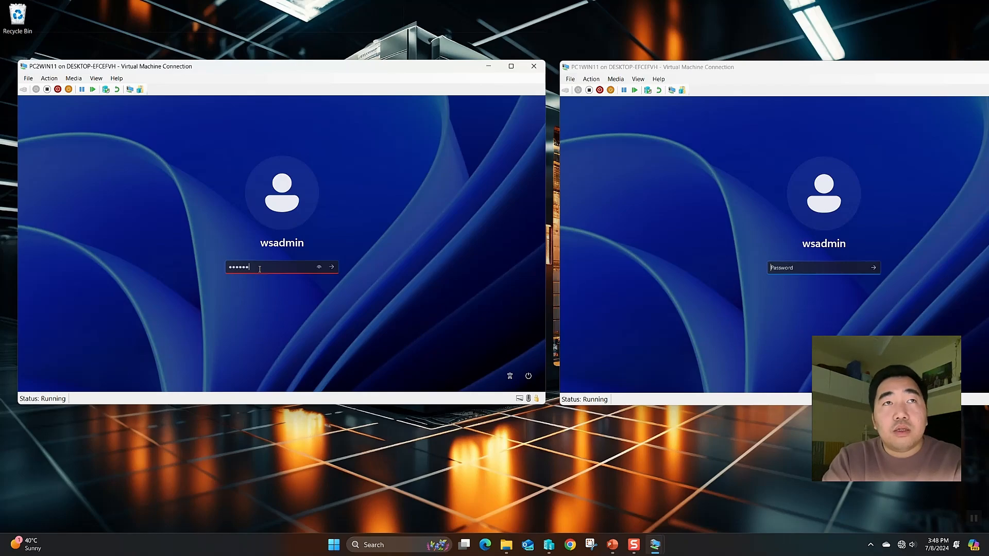
{"action": "key", "text": "Return"}
{"action": "left_click", "coordinate": [781, 266]}
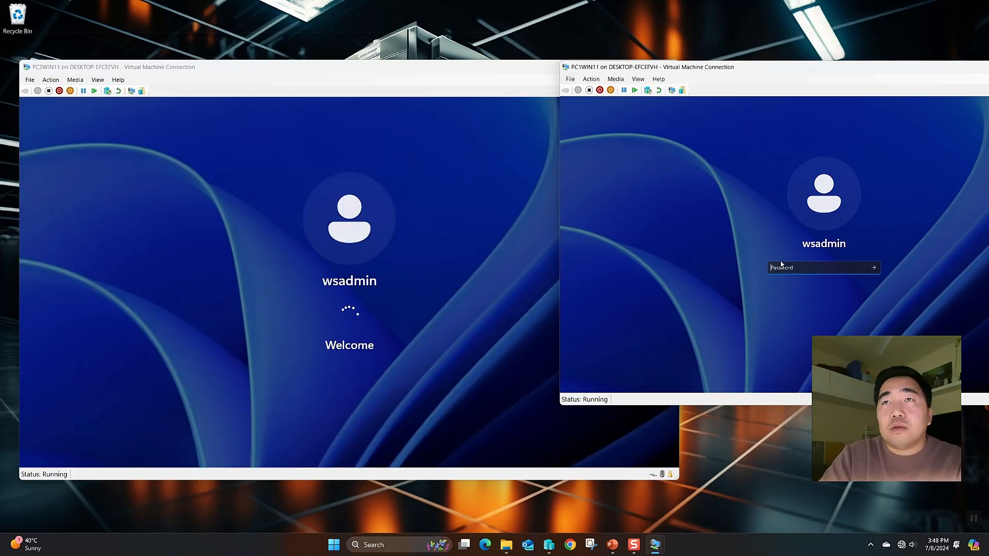
{"action": "type", "text": "P"}
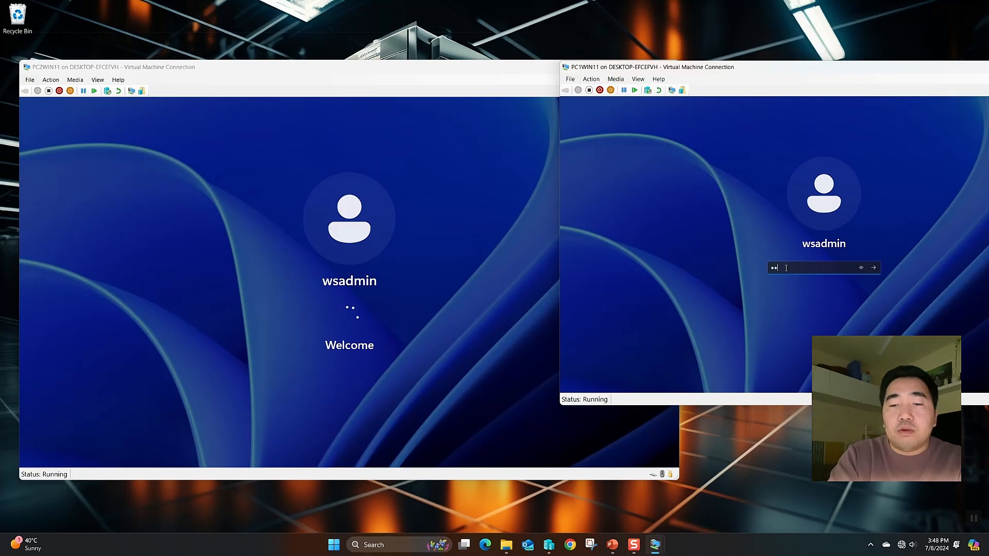
{"action": "key", "text": "Return"}
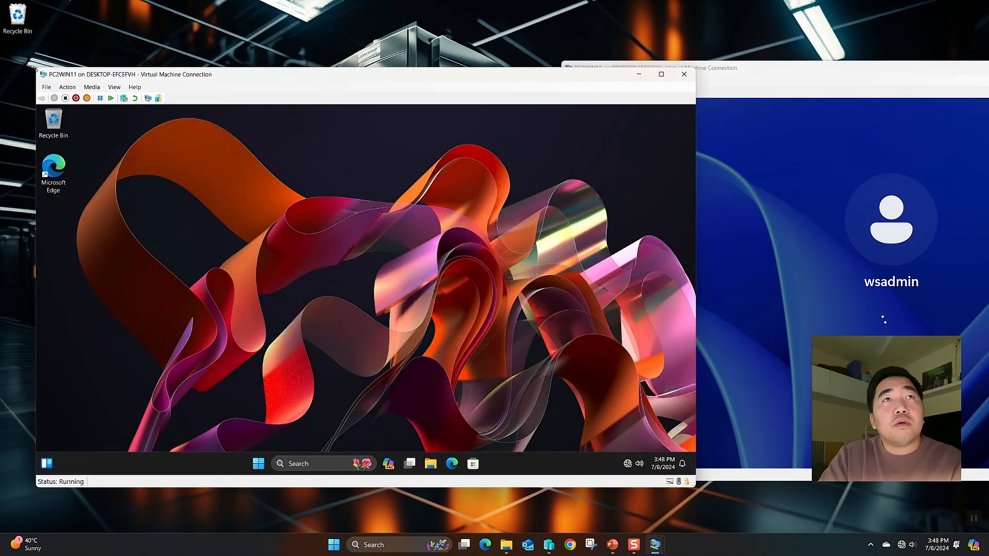
Resize both consoles so PC2WIN11 sits left and PC1WIN11 right, both desktops visible
{"action": "left_click_drag", "start_coordinate": [32, 66], "coordinate": [216, 133]}
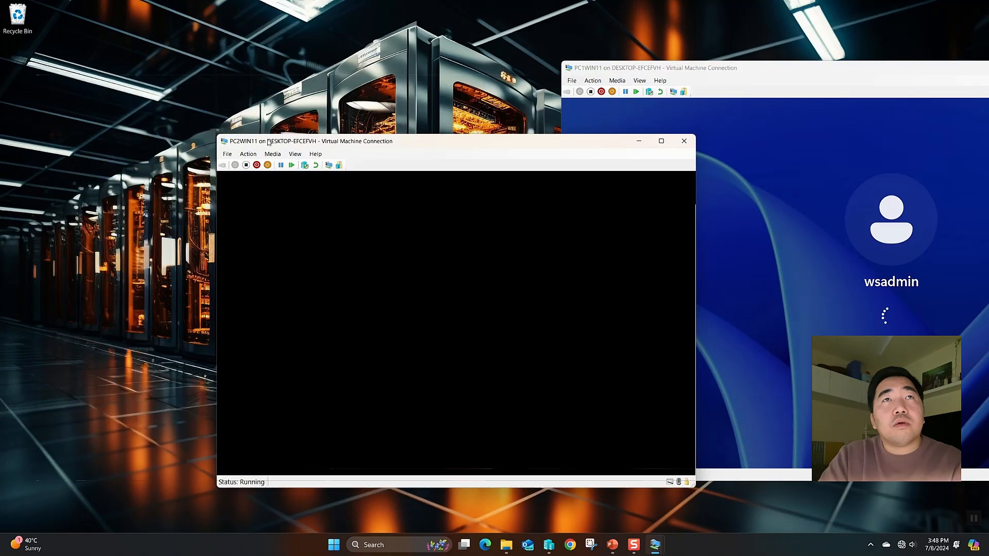
{"action": "left_click_drag", "start_coordinate": [374, 139], "coordinate": [182, 78]}
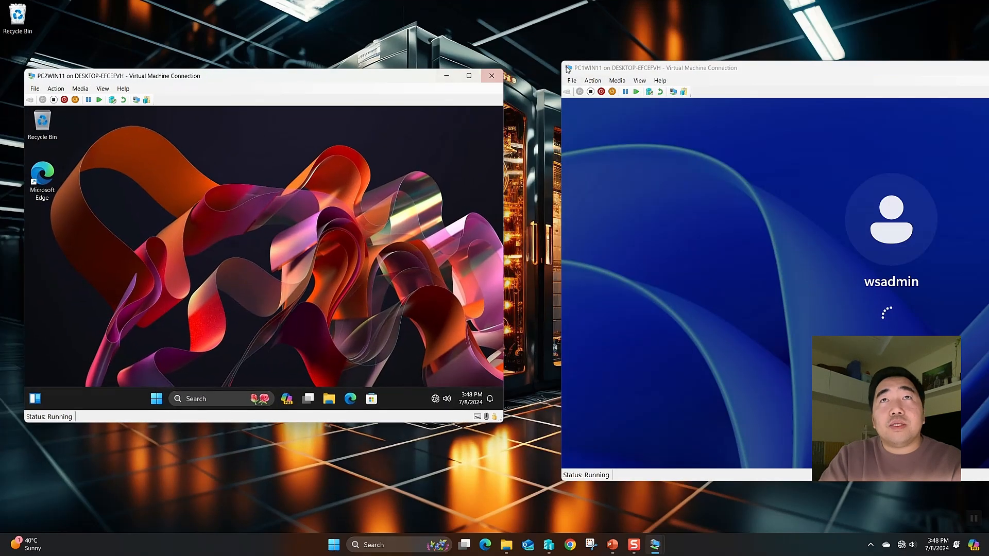
{"action": "left_click_drag", "start_coordinate": [561, 61], "coordinate": [553, 85]}
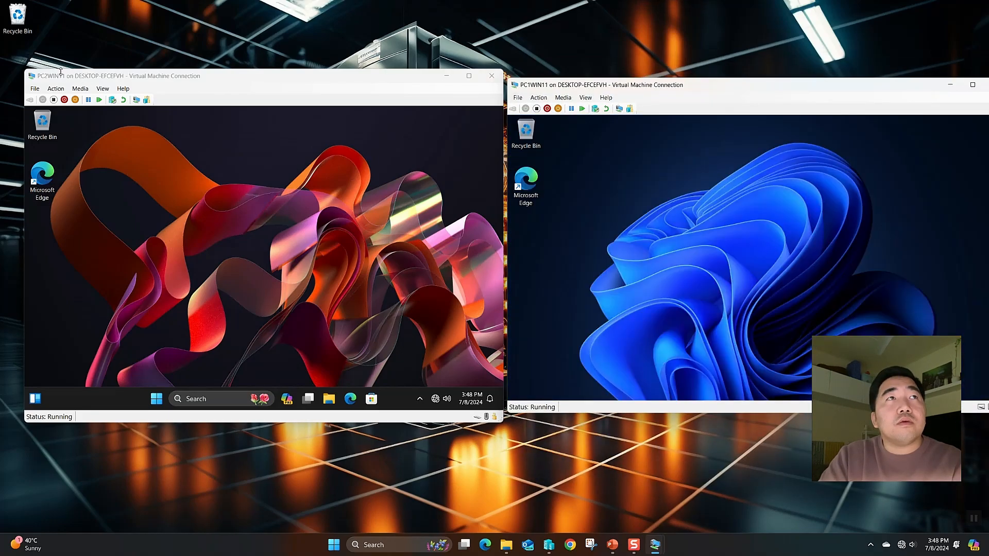
{"action": "left_click_drag", "start_coordinate": [28, 70], "coordinate": [123, 119]}
{"action": "left_click_drag", "start_coordinate": [225, 132], "coordinate": [146, 103]}
{"action": "left_click_drag", "start_coordinate": [506, 76], "coordinate": [516, 106]}
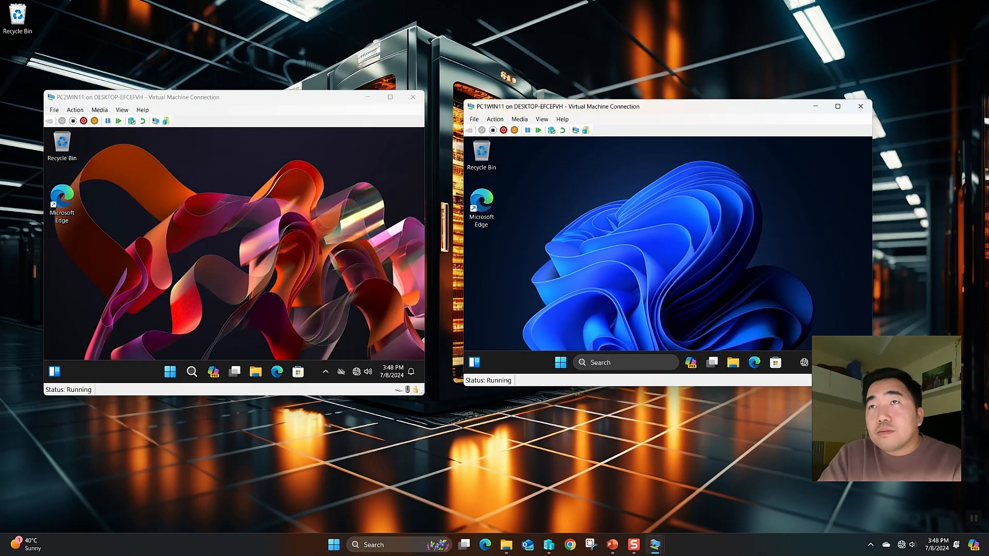
{"action": "left_click_drag", "start_coordinate": [871, 386], "coordinate": [900, 415]}
{"action": "left_click_drag", "start_coordinate": [566, 107], "coordinate": [613, 107]}
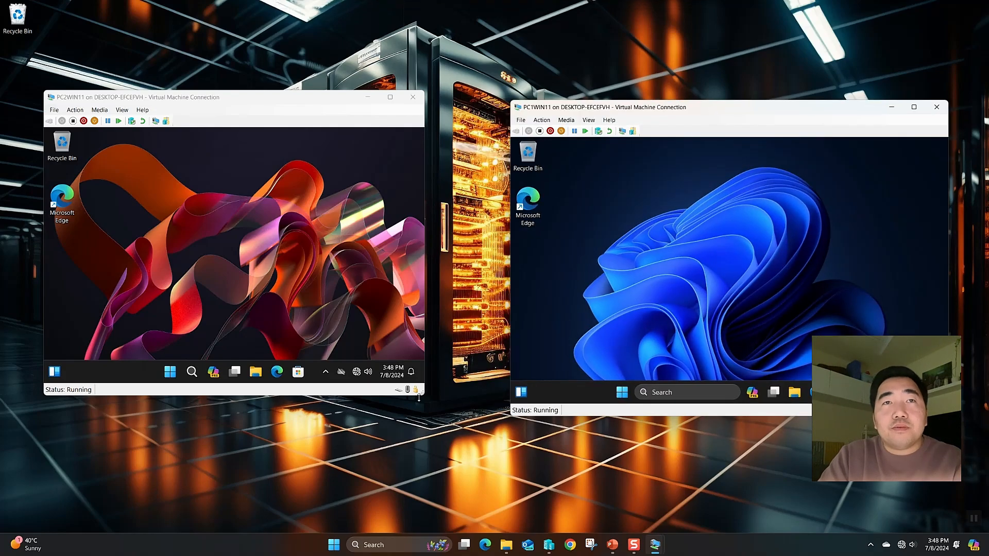
{"action": "left_click_drag", "start_coordinate": [419, 397], "coordinate": [486, 424]}
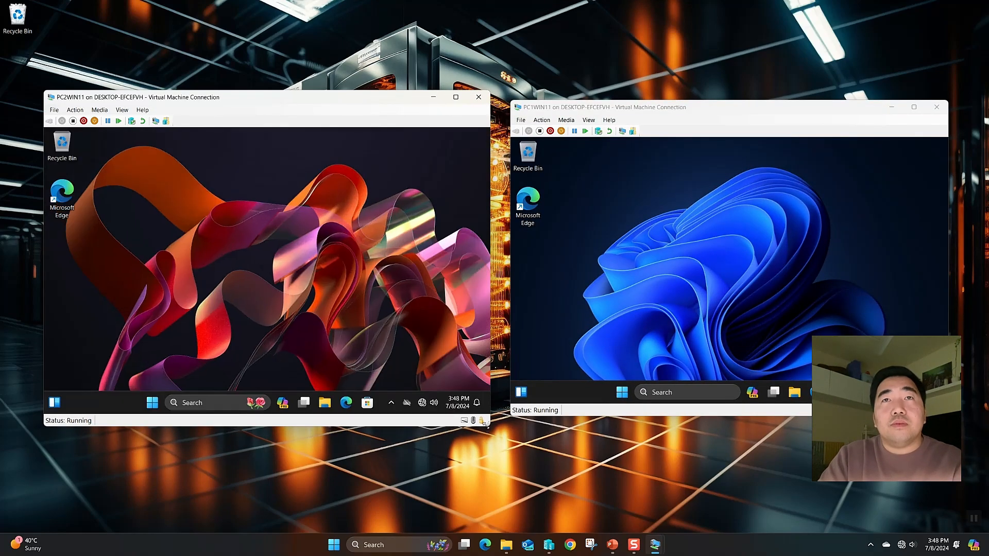
{"action": "left_click_drag", "start_coordinate": [352, 101], "coordinate": [349, 95]}
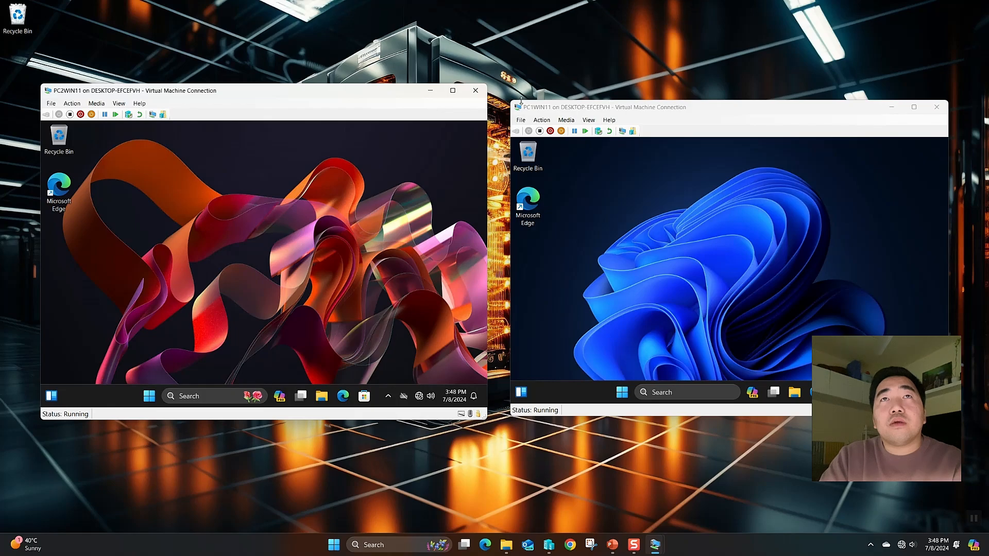
{"action": "left_click_drag", "start_coordinate": [512, 100], "coordinate": [504, 89]}
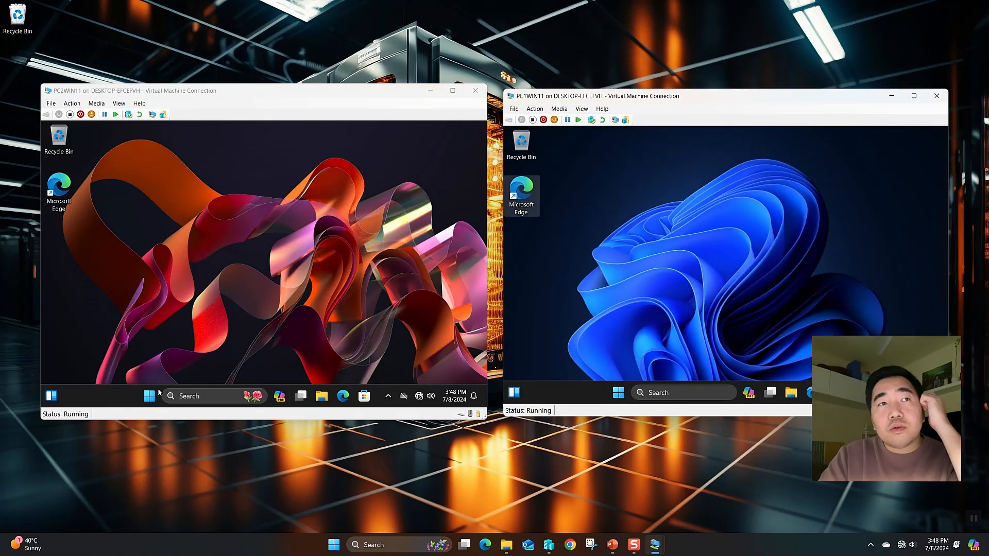
Run ipconfig /all in a PC2WIN11 Command Prompt and highlight the medina.com DNS suffix
{"action": "left_click", "coordinate": [181, 395]}
{"action": "type", "text": "ip"}
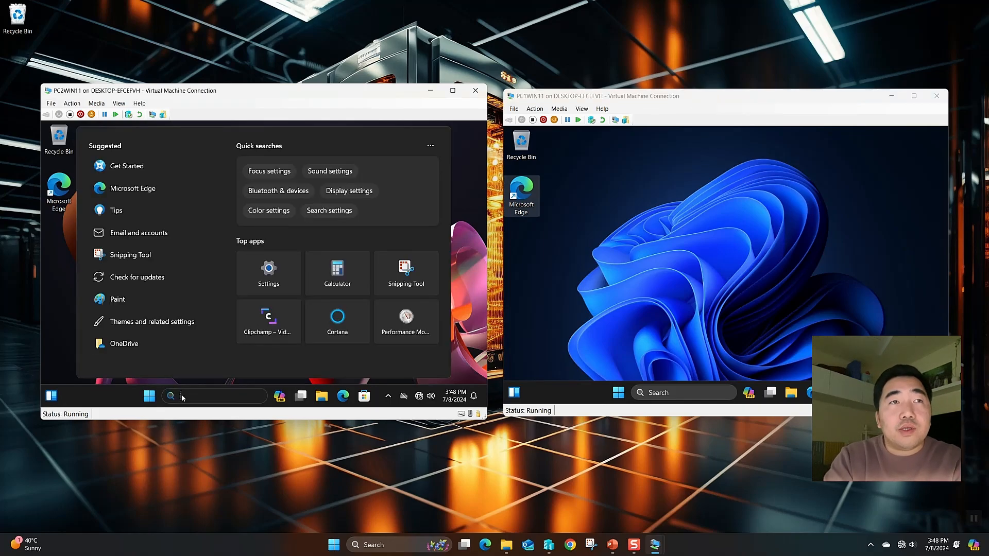
{"action": "type", "text": "config"}
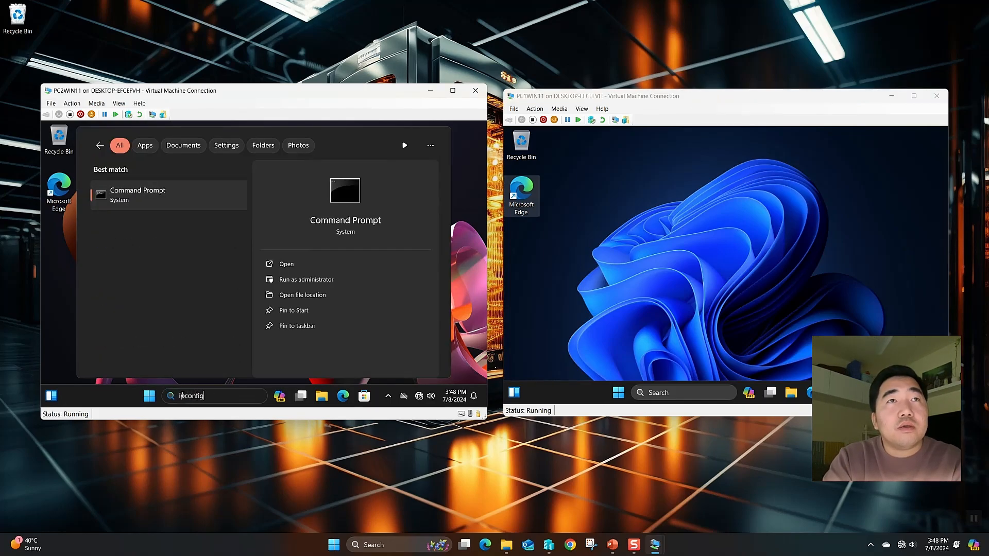
{"action": "key", "text": "Return"}
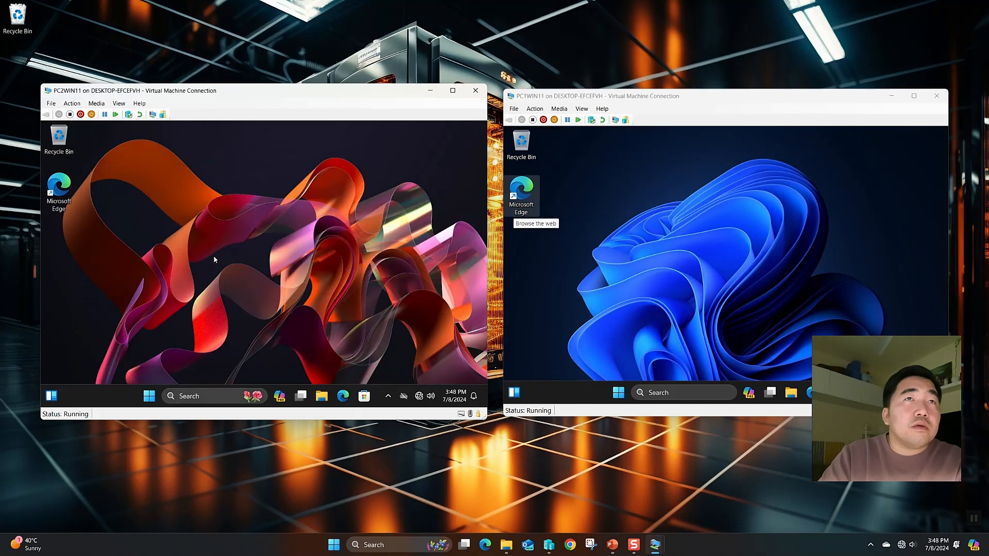
{"action": "left_click", "coordinate": [214, 395]}
{"action": "type", "text": "cmd"}
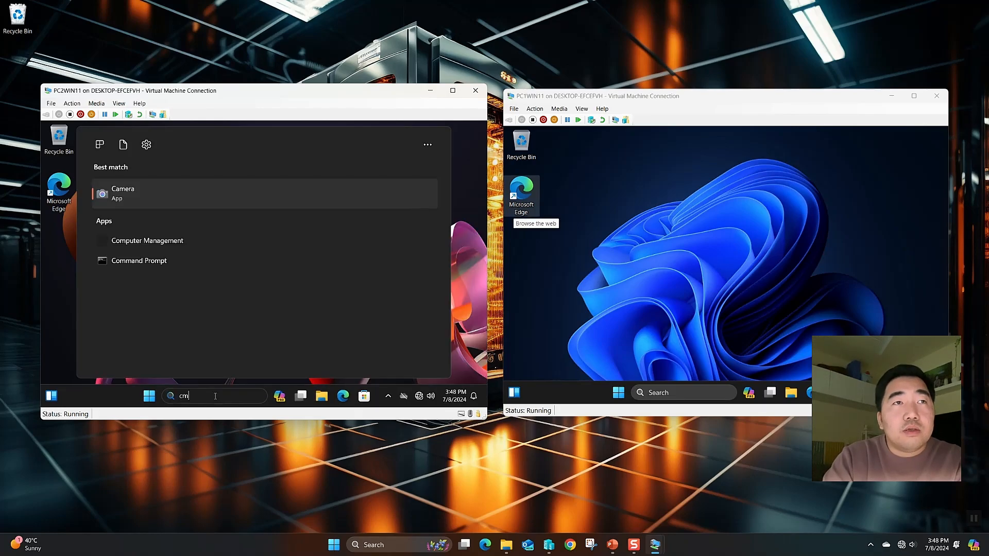
{"action": "key", "text": "Return"}
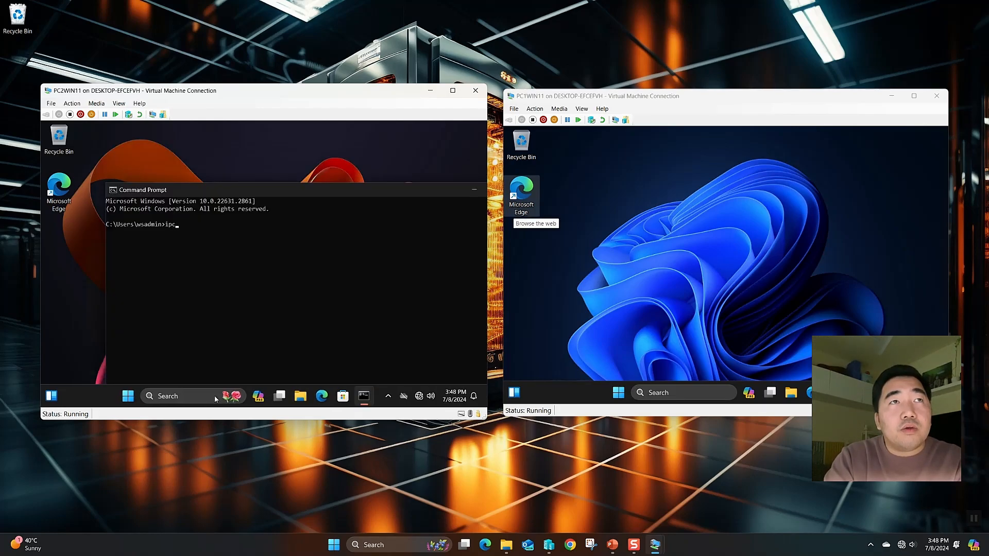
{"action": "type", "text": "ipconfig /all"}
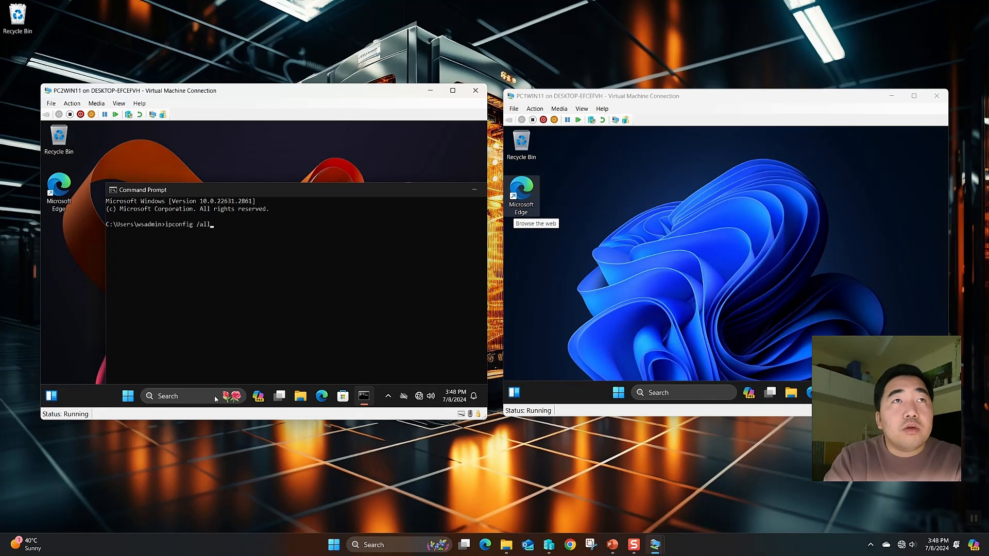
{"action": "key", "text": "Return"}
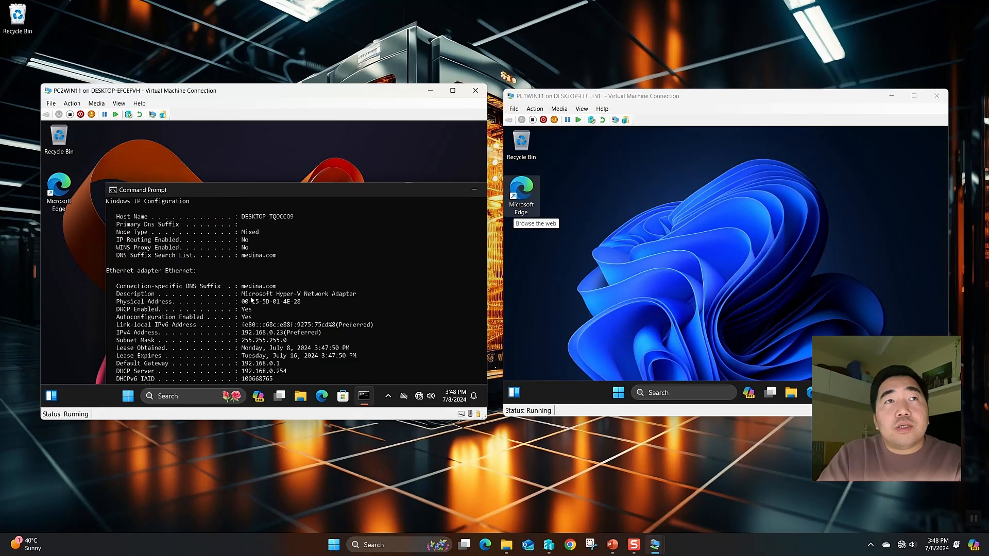
{"action": "left_click_drag", "start_coordinate": [277, 286], "coordinate": [245, 288]}
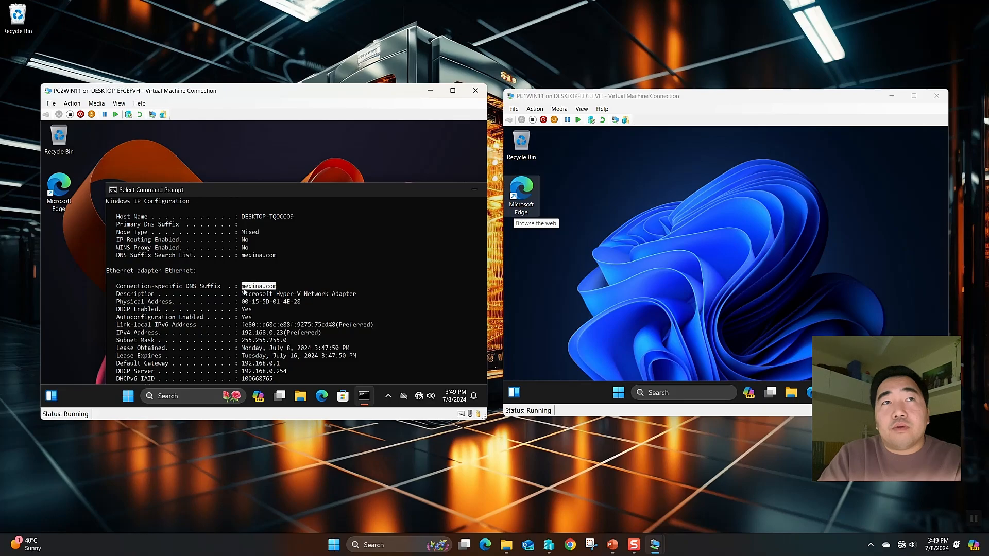
Switch to PC1WIN11 and try repeatedly to open its search box
{"action": "left_click", "coordinate": [676, 394]}
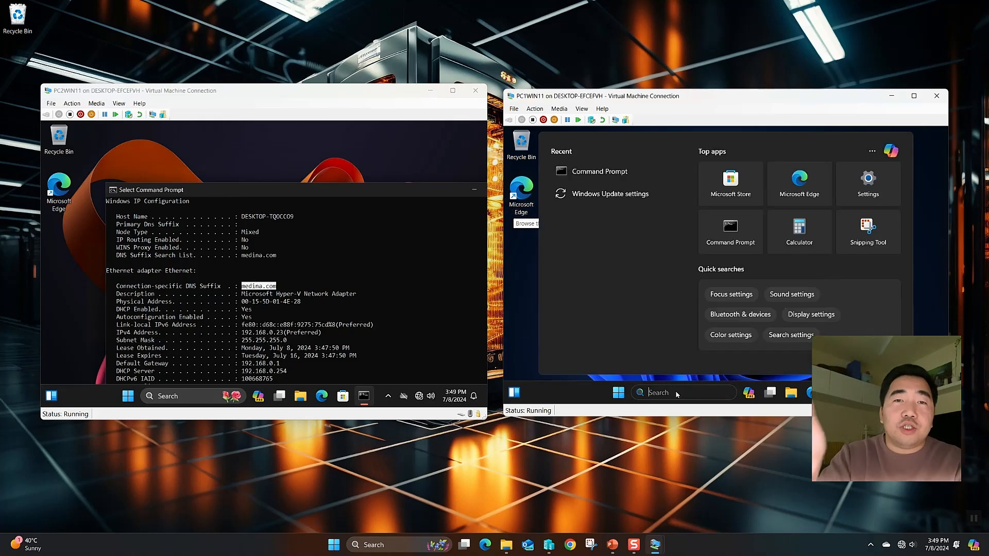
{"action": "left_click", "coordinate": [676, 394]}
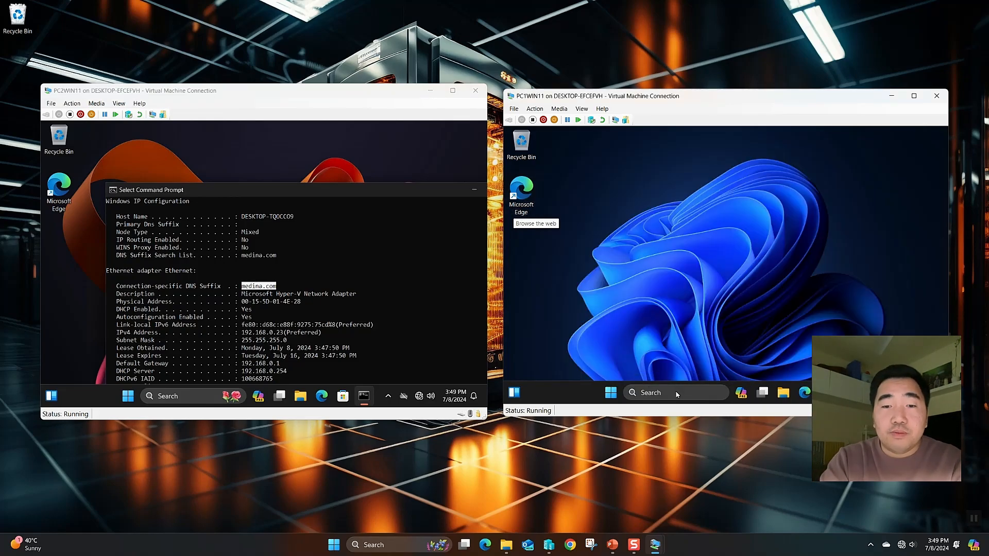
{"action": "left_click", "coordinate": [677, 393]}
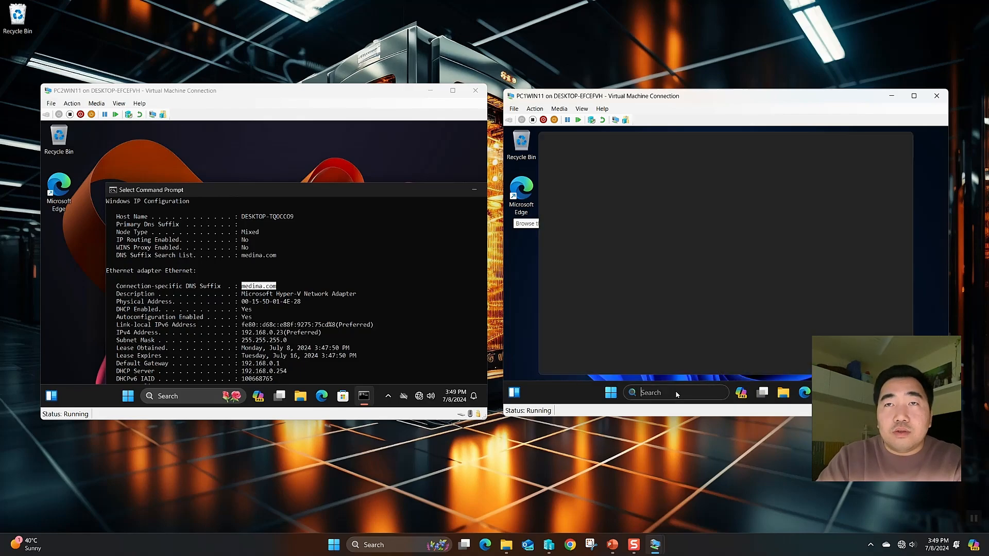
{"action": "left_click", "coordinate": [676, 394]}
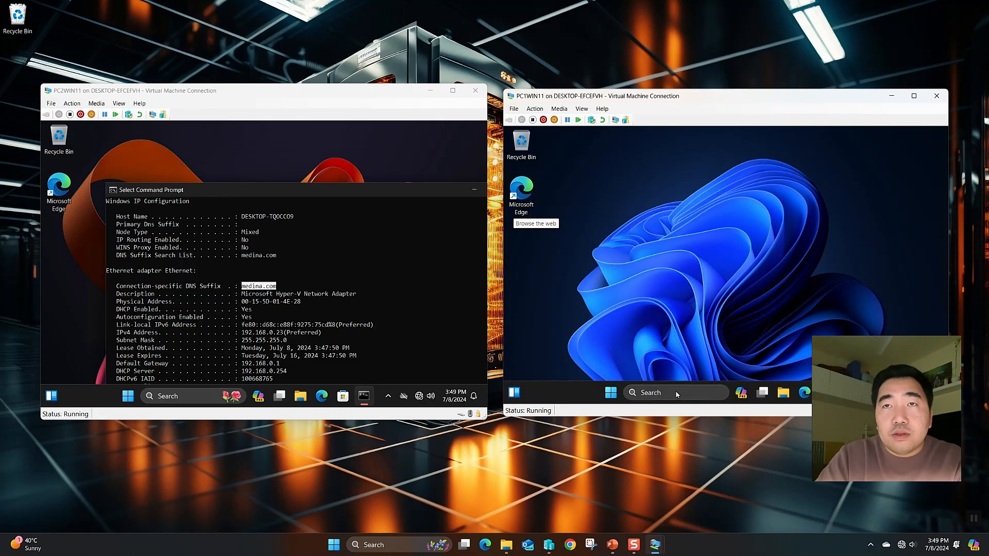
{"action": "left_click", "coordinate": [680, 393]}
{"action": "left_click", "coordinate": [681, 393]}
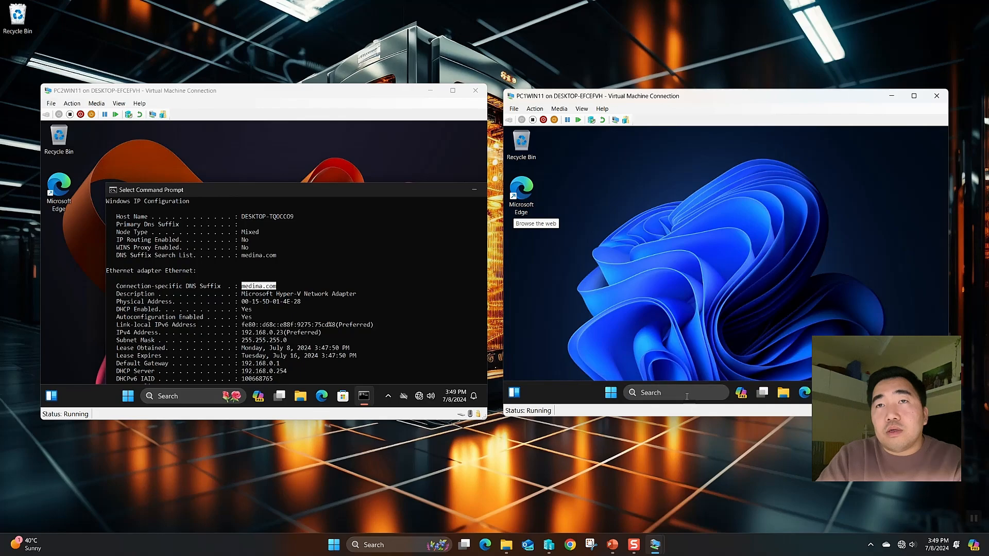
{"action": "left_click", "coordinate": [681, 392]}
Open Command Prompt from PC1WIN11's Start menu and run ipconfig /all
{"action": "left_click", "coordinate": [618, 393]}
{"action": "left_click", "coordinate": [612, 394]}
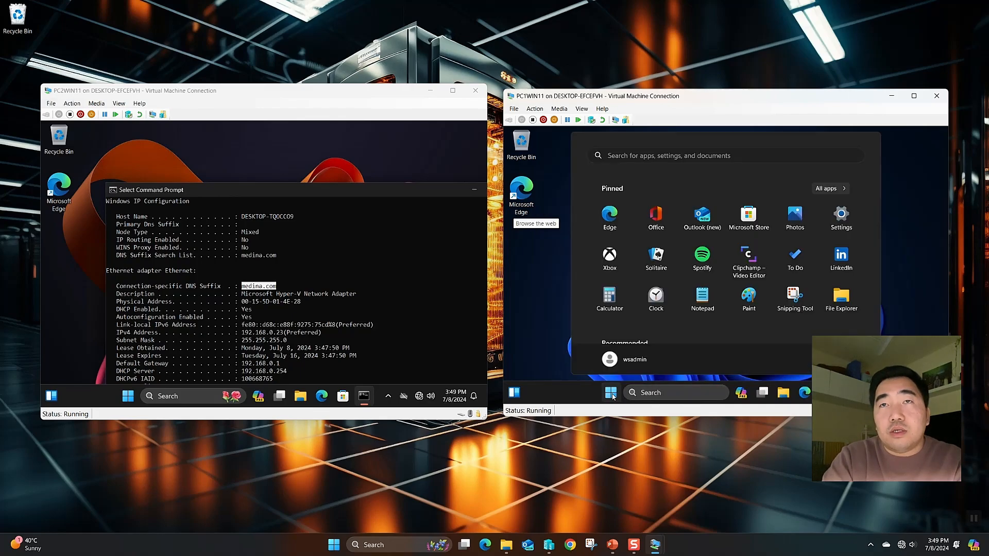
{"action": "type", "text": "cmd"}
{"action": "key", "text": "Return"}
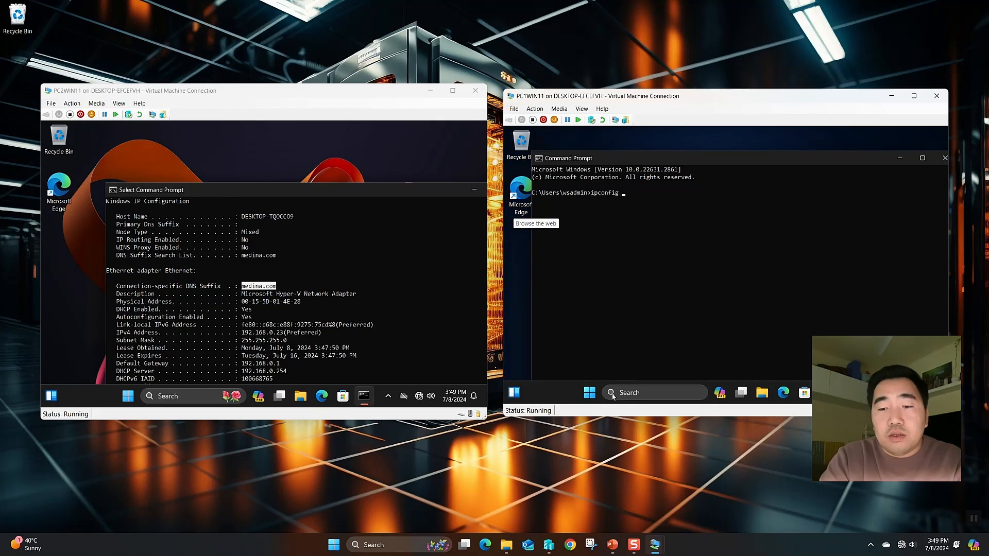
{"action": "type", "text": "ipconfig /all"}
{"action": "key", "text": "Return"}
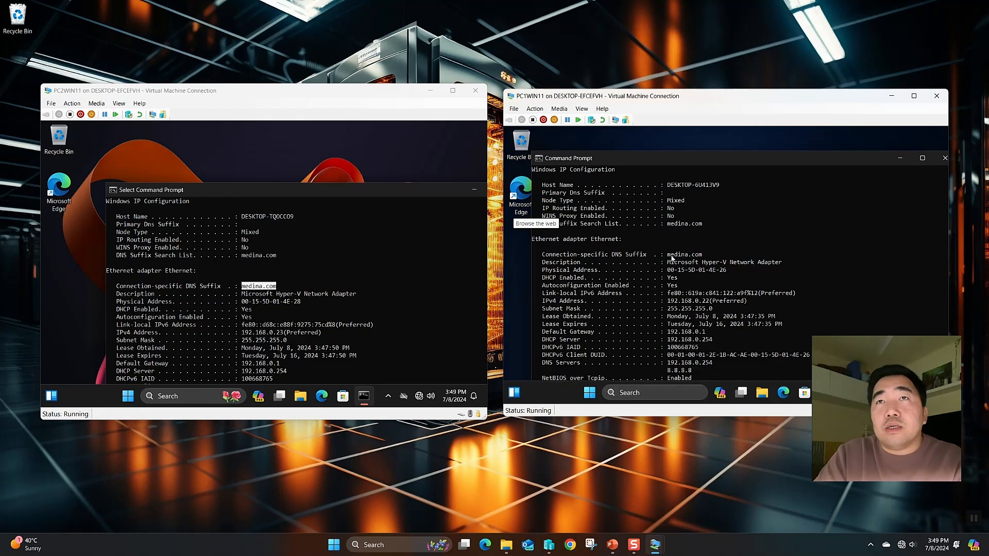
Highlight PC1WIN11's 192.168.0.22 and PC2WIN11's 192.168.0.23 addresses, then return to Hyper-V Manager
{"action": "left_click_drag", "start_coordinate": [668, 255], "coordinate": [704, 255]}
{"action": "scroll", "coordinate": [704, 308], "scroll_direction": "down", "scroll_amount": 2}
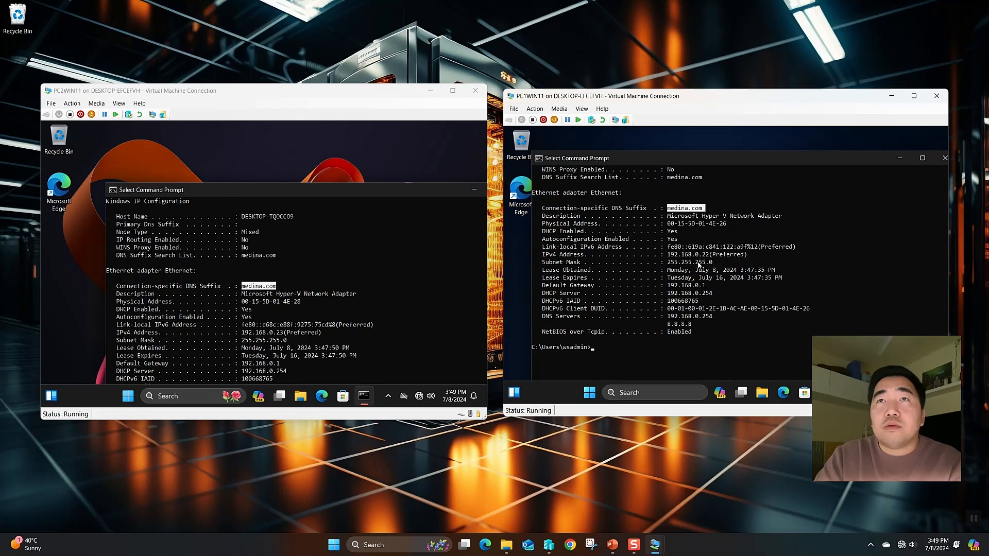
{"action": "left_click", "coordinate": [696, 262]}
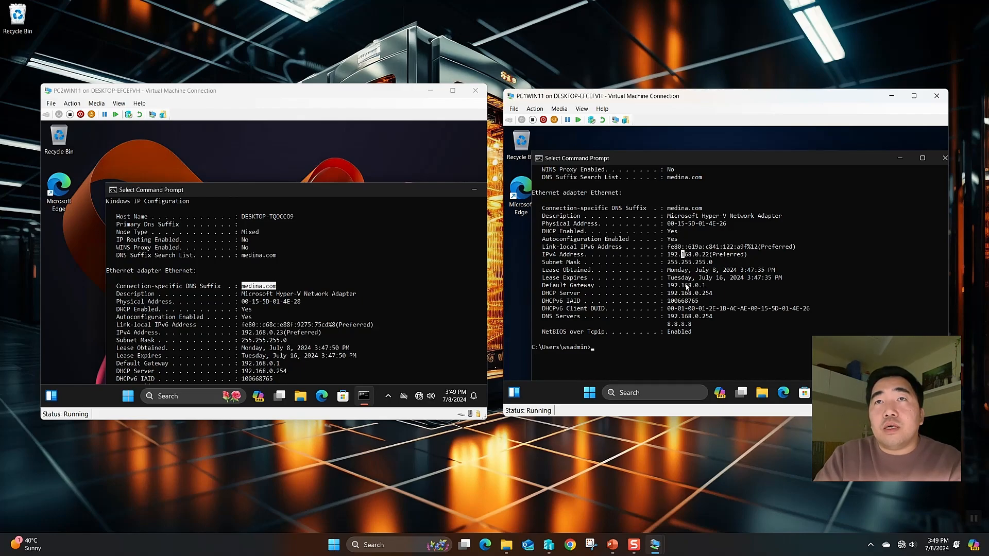
{"action": "left_click_drag", "start_coordinate": [669, 287], "coordinate": [720, 293]}
{"action": "left_click", "coordinate": [706, 301]}
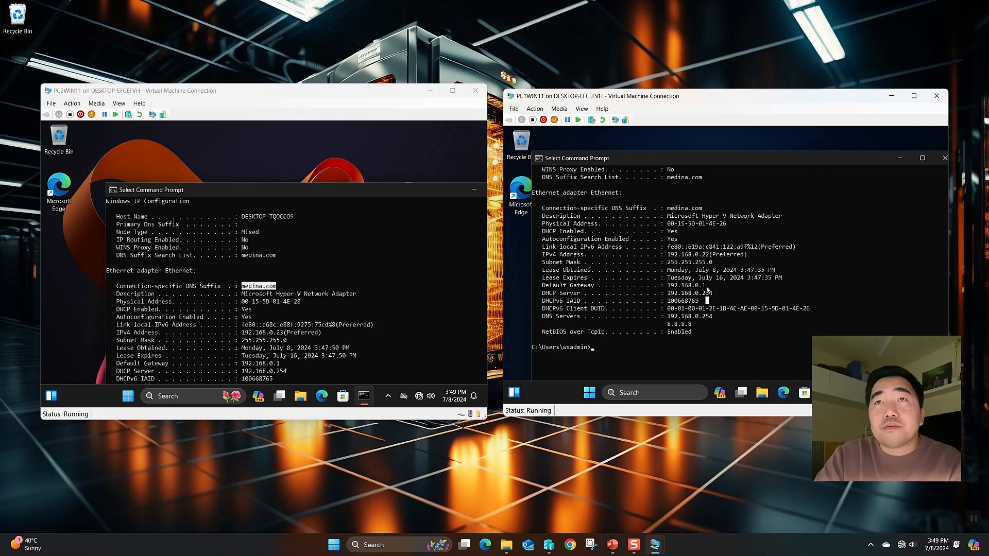
{"action": "left_click_drag", "start_coordinate": [705, 256], "coordinate": [661, 261]}
{"action": "left_click", "coordinate": [278, 309]}
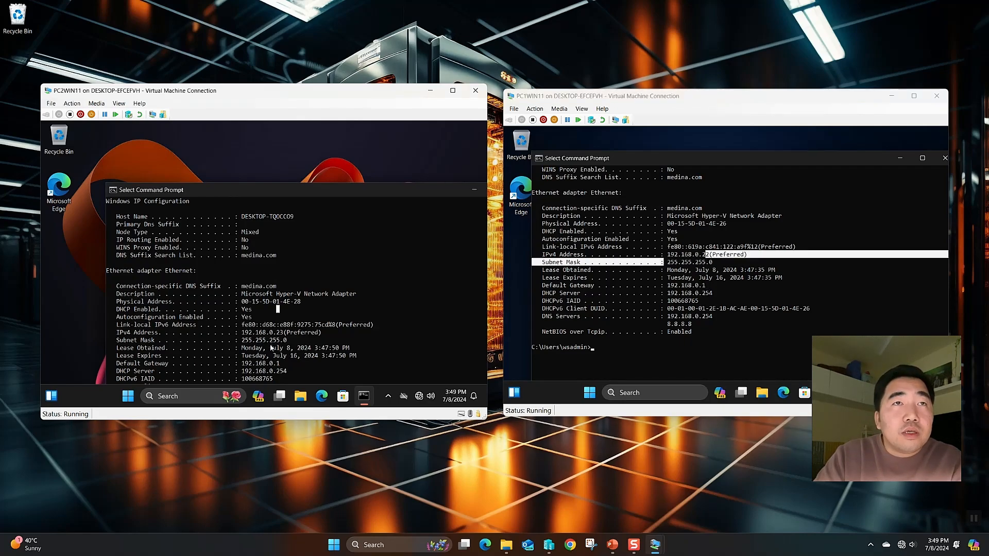
{"action": "left_click_drag", "start_coordinate": [283, 333], "coordinate": [256, 334]}
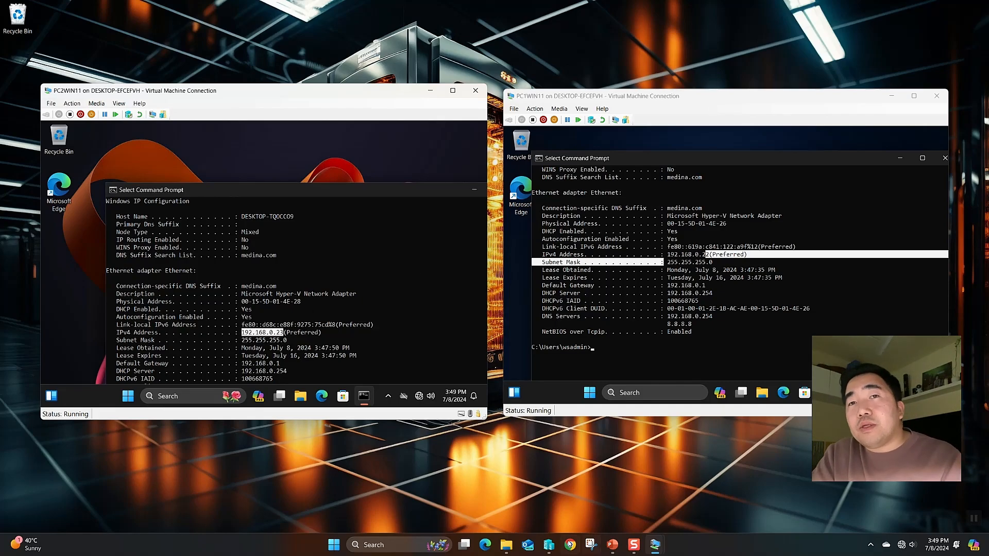
{"action": "left_click", "coordinate": [550, 546]}
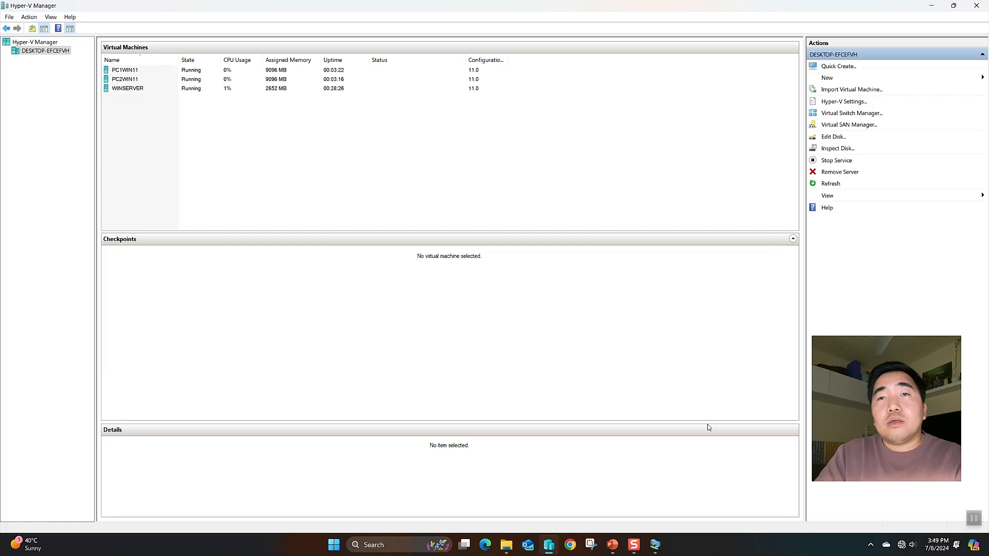
On the WINSERVER VM, minimize Active Directory Users and Computers and launch the DHCP console
{"action": "left_click", "coordinate": [549, 544]}
{"action": "mouse_move", "coordinate": [654, 550]}
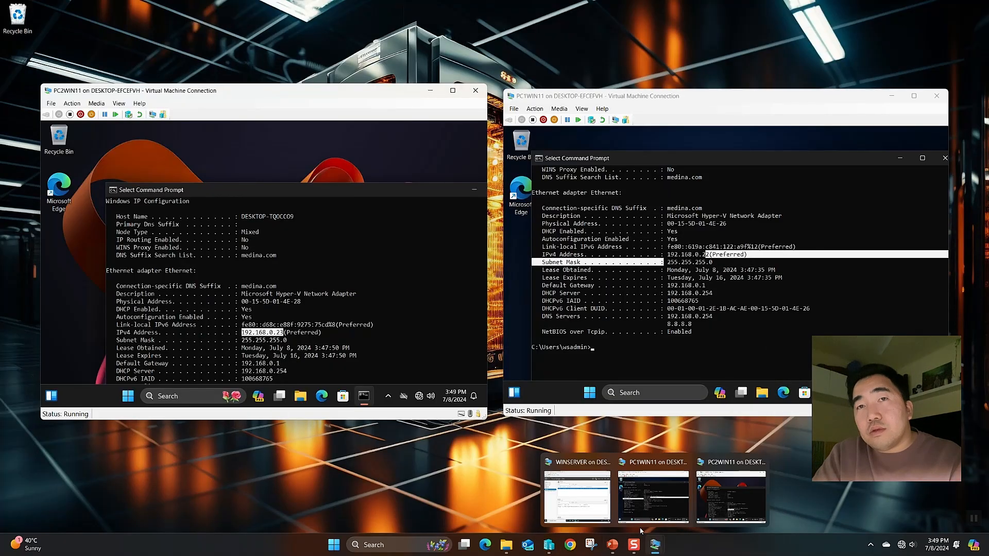
{"action": "left_click", "coordinate": [600, 502]}
{"action": "left_click", "coordinate": [499, 468]}
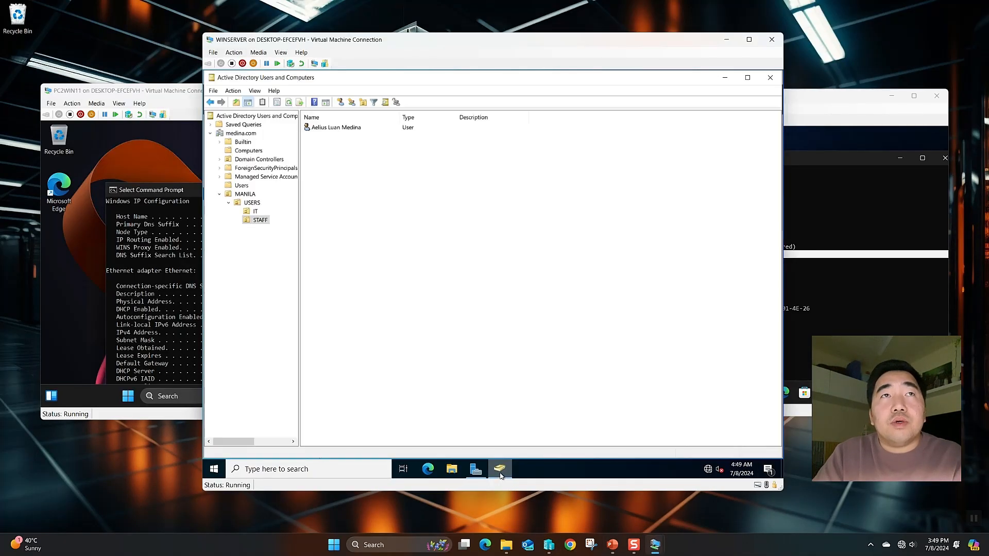
{"action": "left_click", "coordinate": [724, 78]}
{"action": "left_click", "coordinate": [713, 101]}
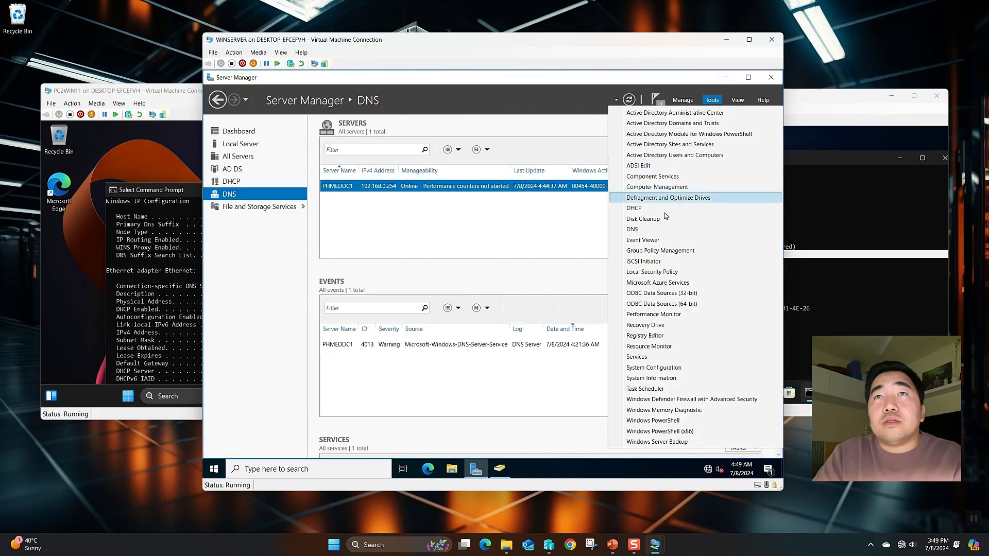
{"action": "left_click", "coordinate": [644, 209]}
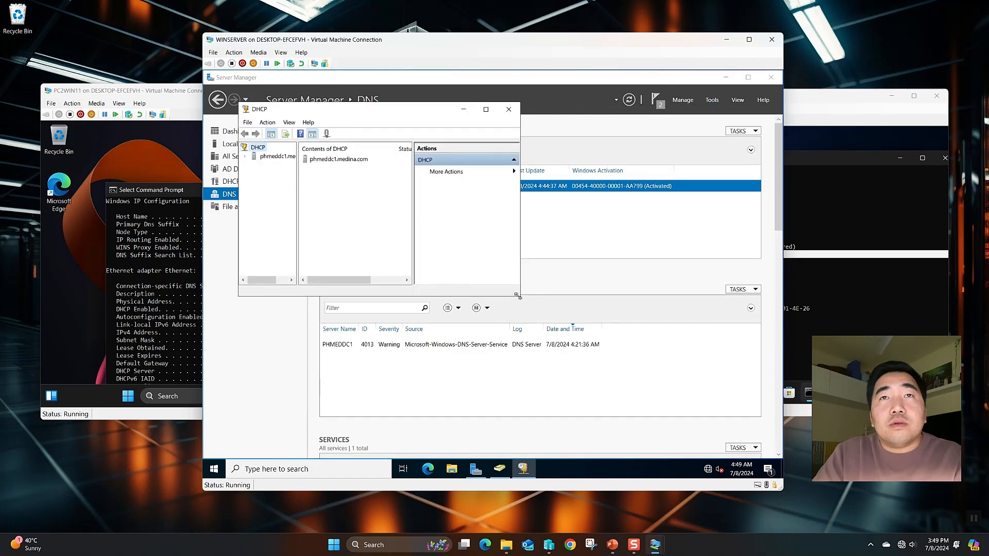
Enlarge the DHCP console and expand server, IPv4 and Scope [192.168.0.0] to Address Leases
{"action": "left_click_drag", "start_coordinate": [519, 296], "coordinate": [669, 396]}
{"action": "double_click", "coordinate": [254, 157]}
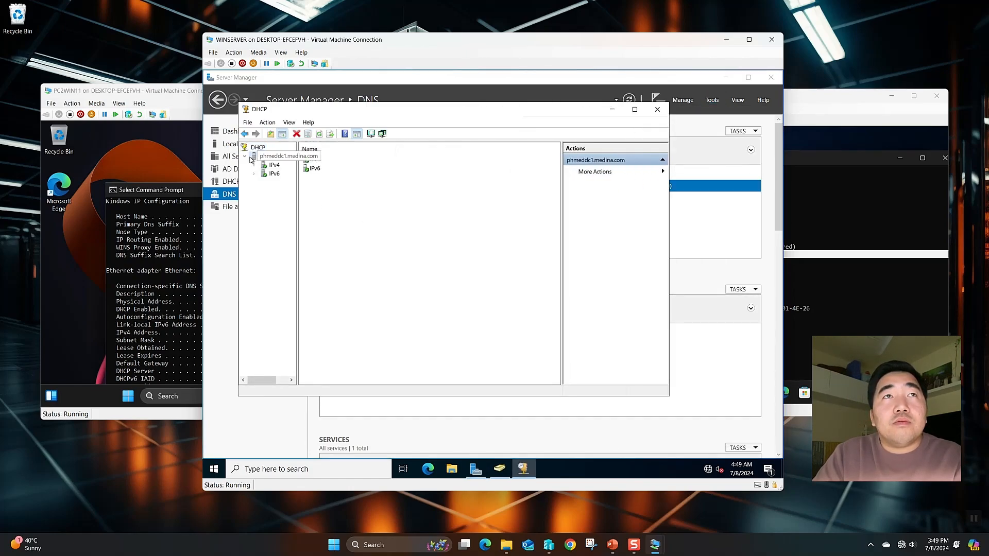
{"action": "left_click", "coordinate": [263, 166]}
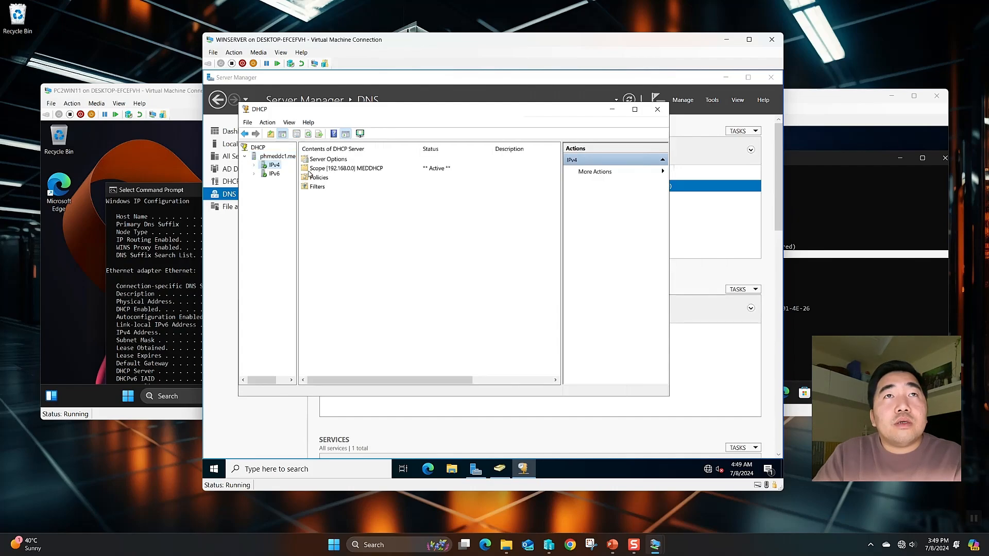
{"action": "double_click", "coordinate": [275, 166]}
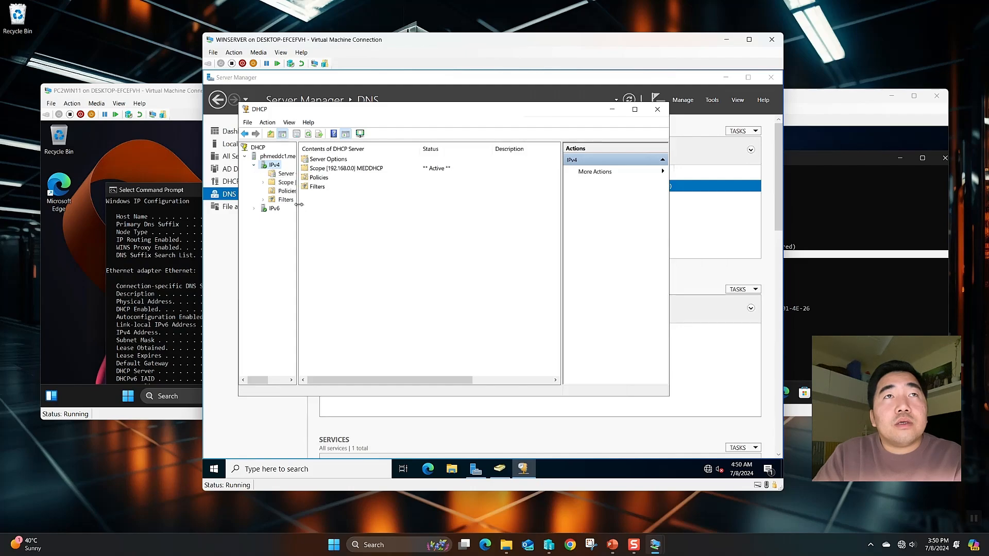
{"action": "left_click_drag", "start_coordinate": [299, 205], "coordinate": [336, 204]}
{"action": "double_click", "coordinate": [279, 184]}
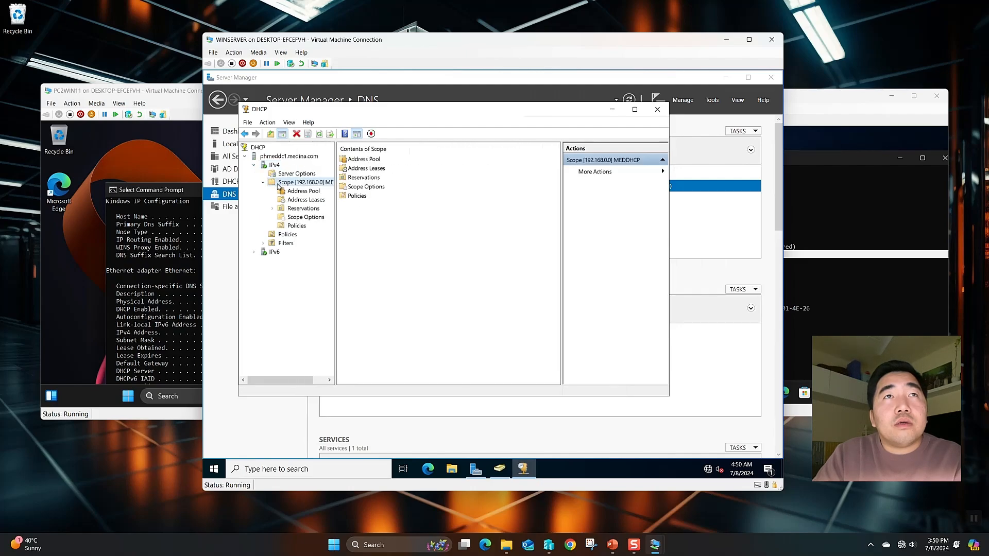
{"action": "left_click", "coordinate": [304, 200]}
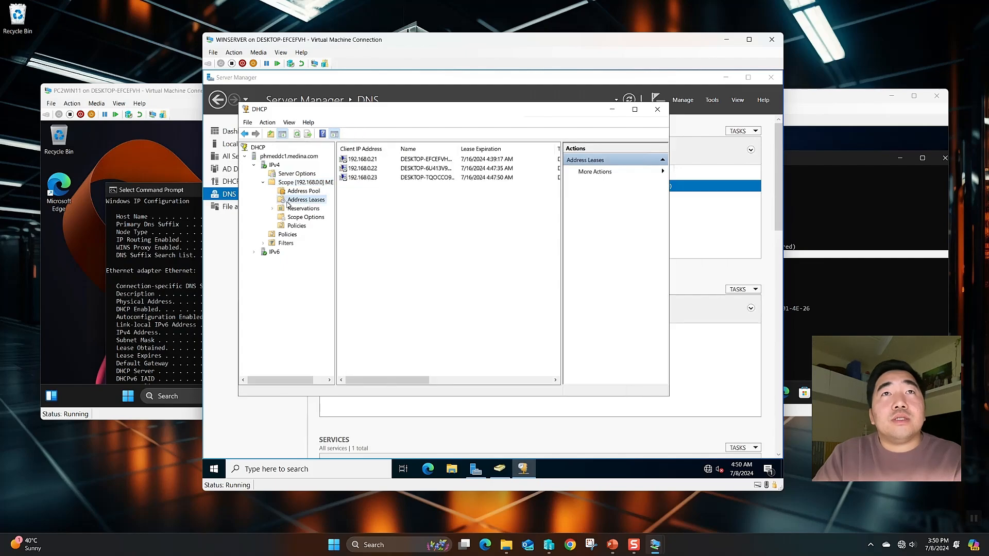
Point out leases 192.168.0.21, .22 and .23, widening the Name column for full hostnames
{"action": "left_click", "coordinate": [357, 161]}
{"action": "left_click", "coordinate": [357, 166]}
{"action": "left_click", "coordinate": [358, 178]}
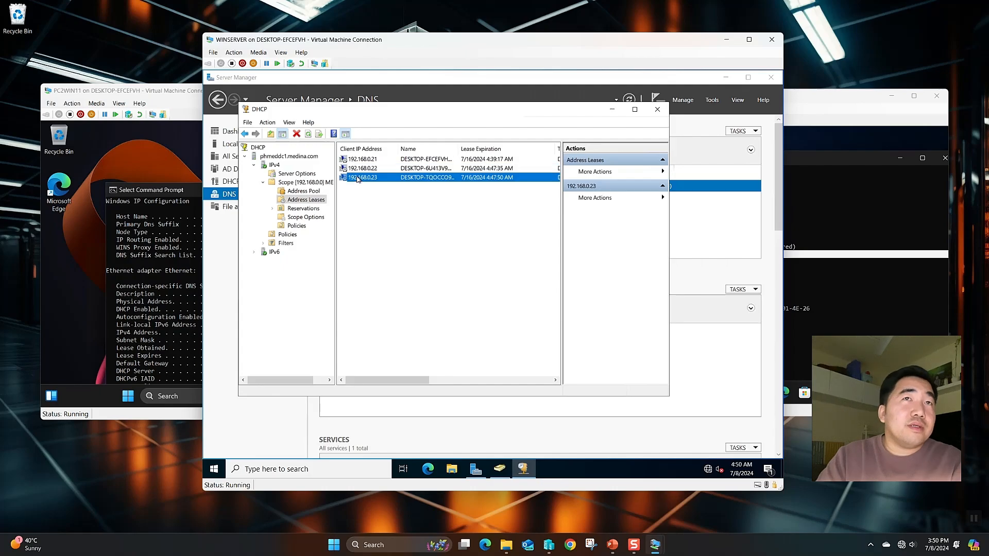
{"action": "left_click", "coordinate": [360, 169]}
{"action": "left_click", "coordinate": [361, 160]}
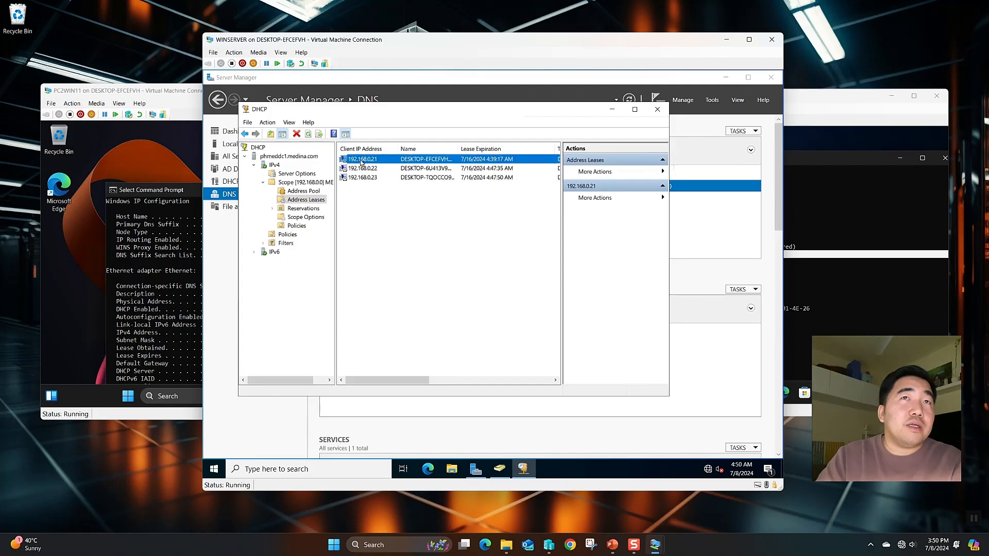
{"action": "left_click", "coordinate": [404, 177]}
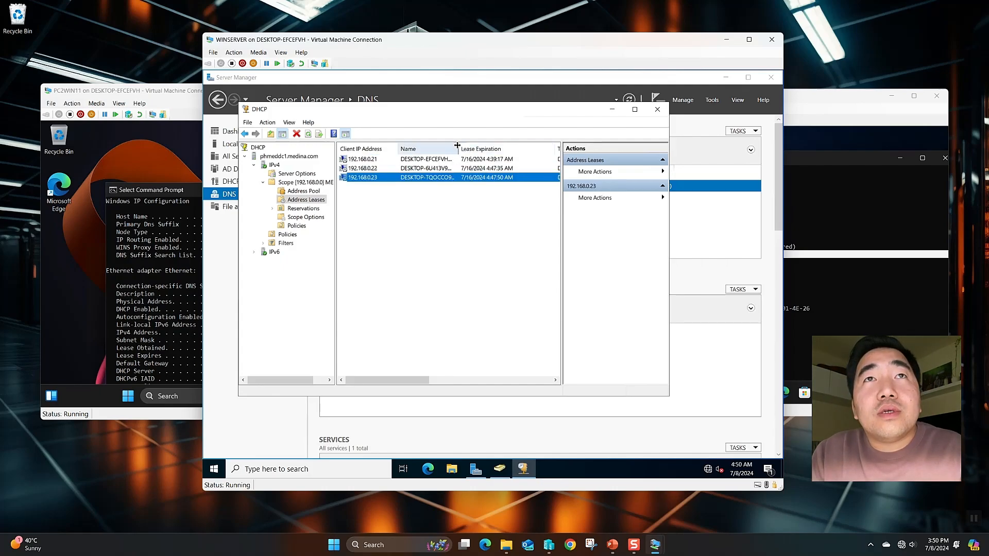
{"action": "left_click_drag", "start_coordinate": [457, 149], "coordinate": [489, 151]}
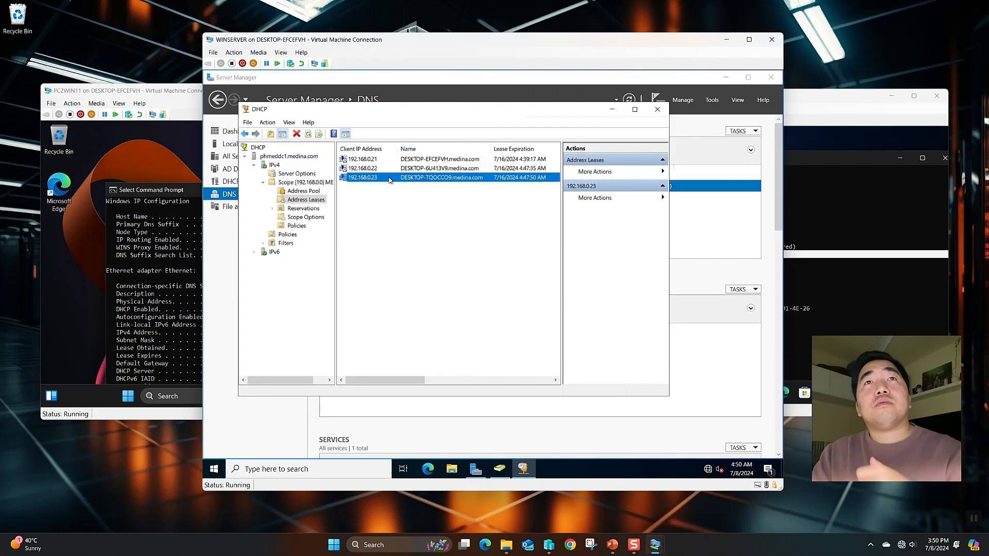
{"action": "left_click", "coordinate": [406, 202]}
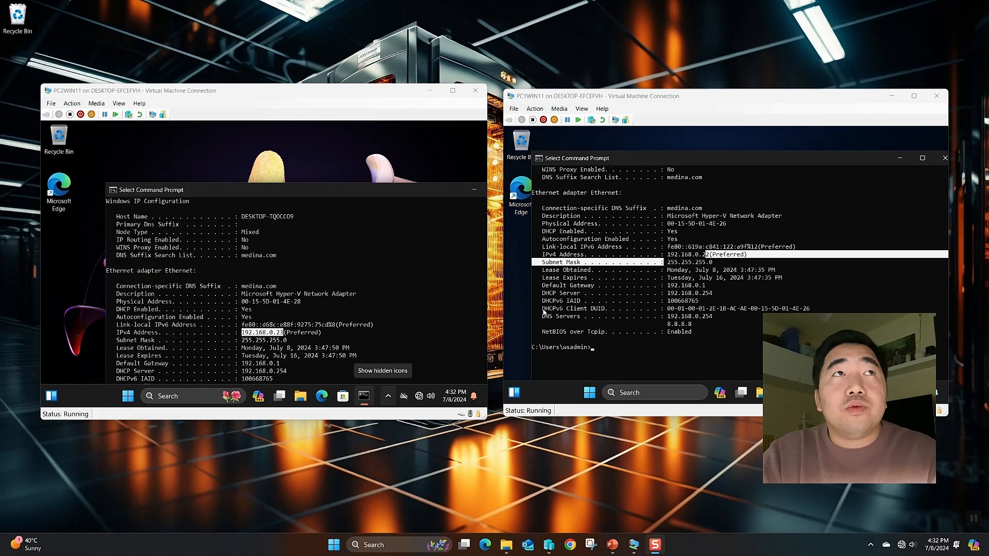
Close the Command Prompt windows in both PC2WIN11 and PC1WIN11
{"action": "mouse_move", "coordinate": [268, 94]}
{"action": "left_mouse_down"}
{"action": "mouse_move", "coordinate": [233, 79]}
{"action": "mouse_move", "coordinate": [258, 86]}
{"action": "left_mouse_up"}
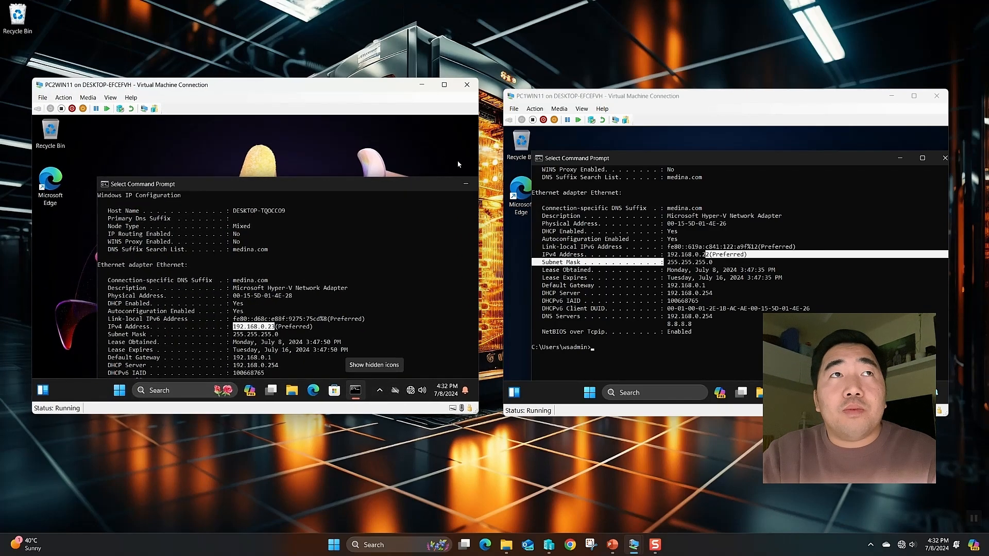
{"action": "left_click_drag", "start_coordinate": [421, 190], "coordinate": [378, 168]}
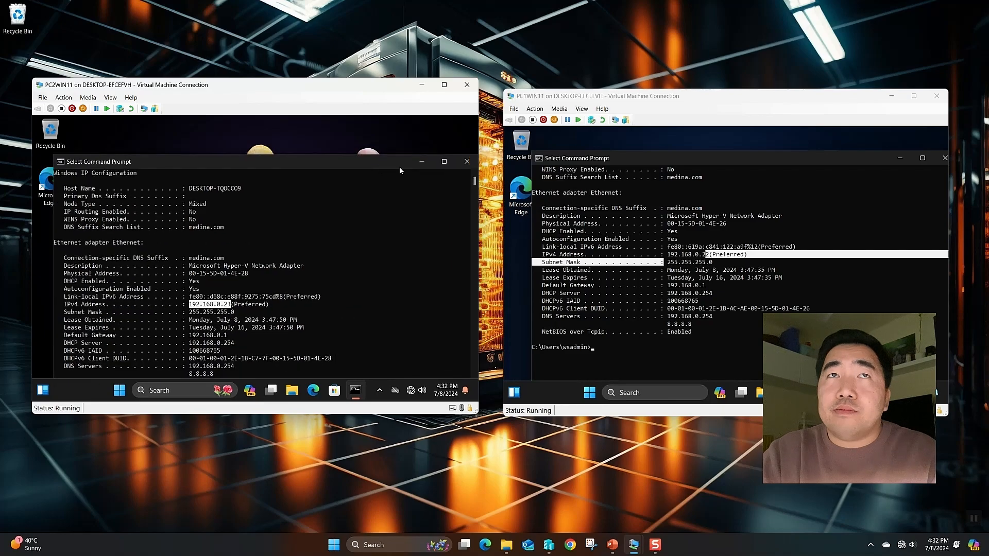
{"action": "left_click", "coordinate": [466, 162]}
{"action": "left_click", "coordinate": [944, 158]}
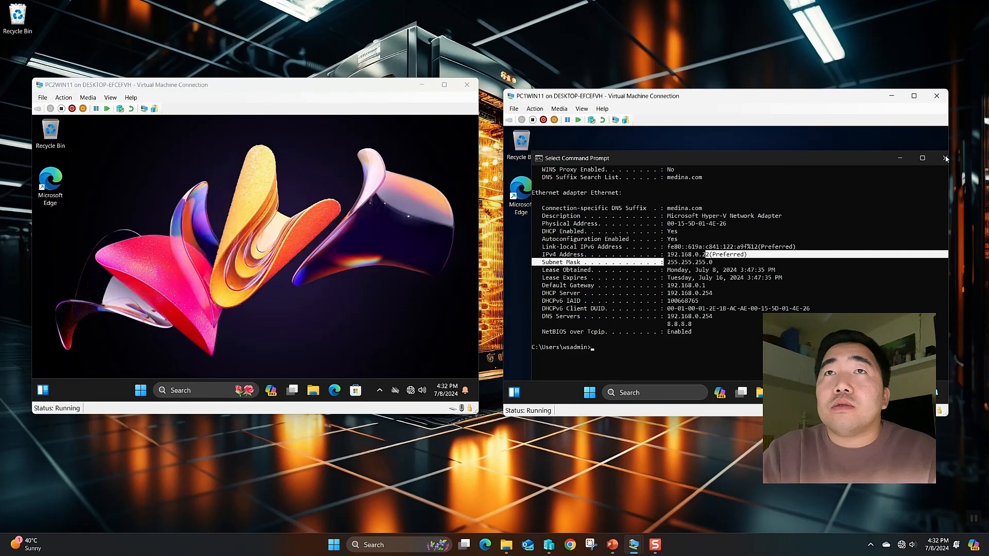
Show This PC in File Explorer on PC2WIN11 and make the VM window full screen
{"action": "left_click", "coordinate": [335, 373]}
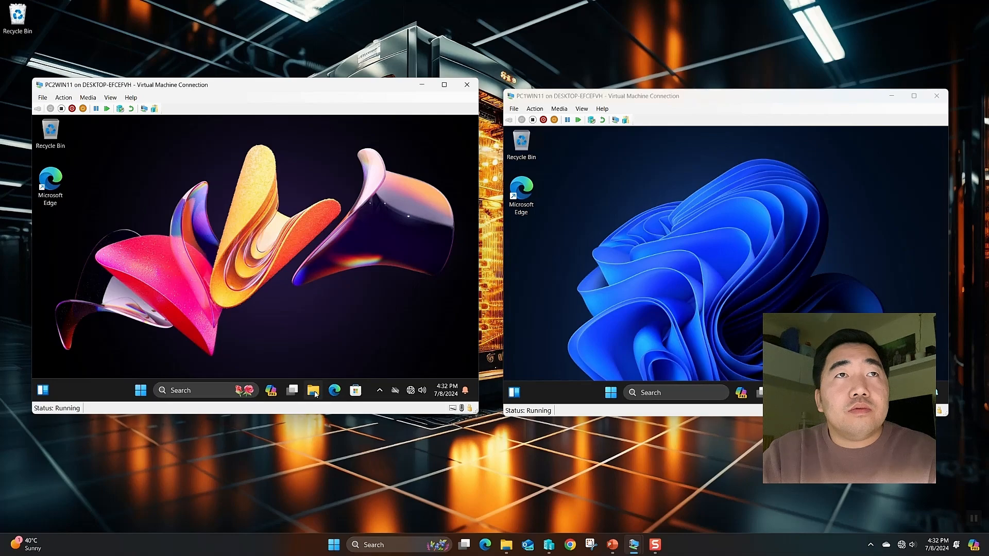
{"action": "key", "text": "super+e"}
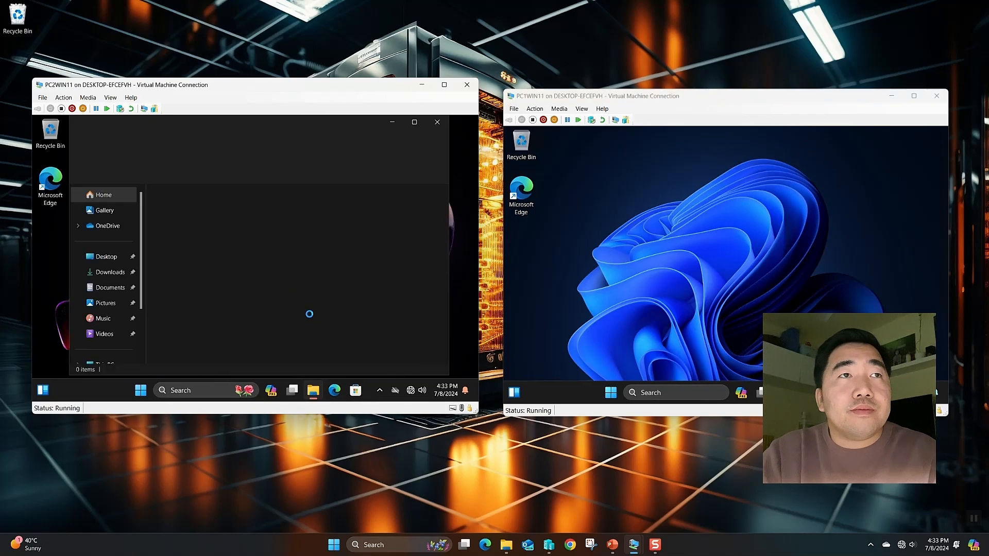
{"action": "left_click", "coordinate": [138, 390]}
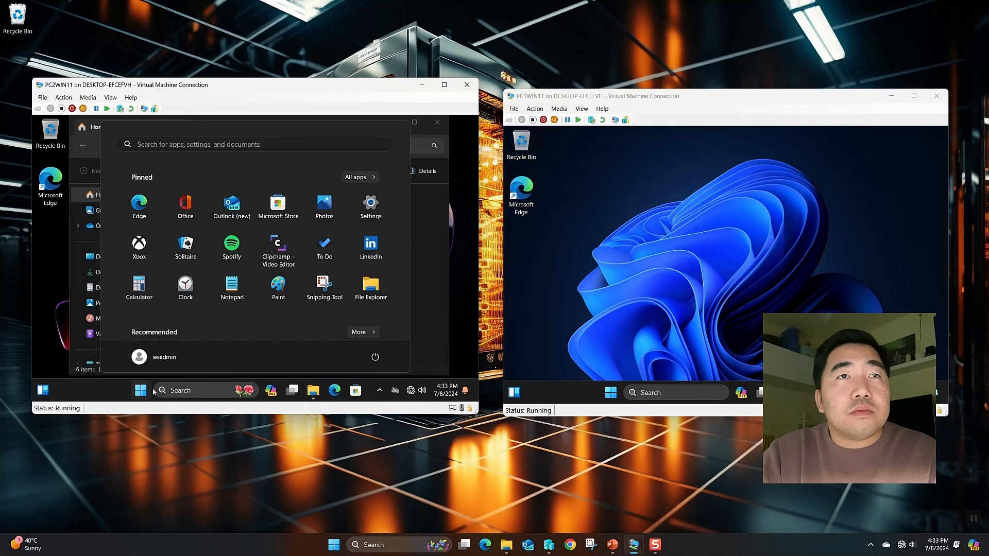
{"action": "key", "text": "Escape"}
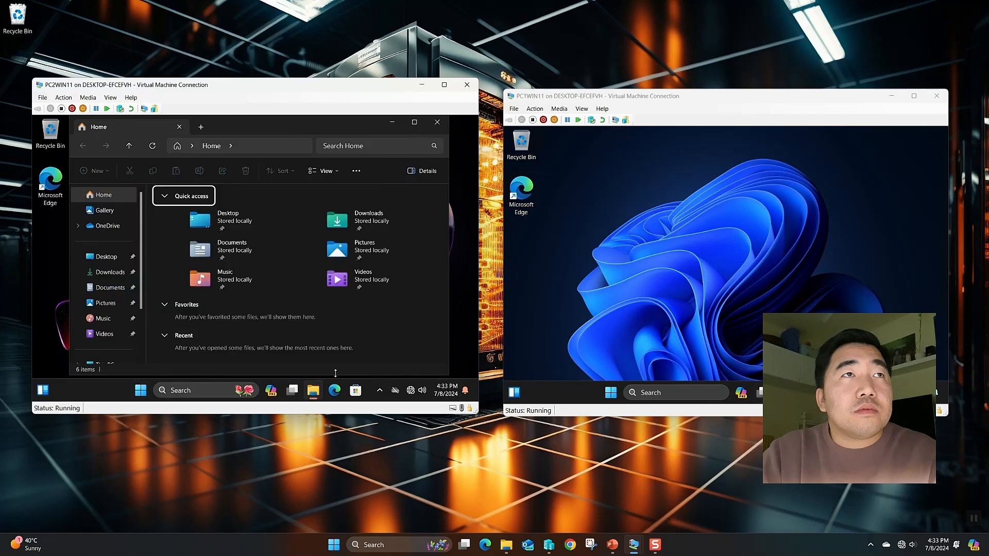
{"action": "left_click", "coordinate": [106, 256]}
{"action": "scroll", "coordinate": [106, 263], "scroll_direction": "down", "scroll_amount": 2}
{"action": "left_click", "coordinate": [107, 284]}
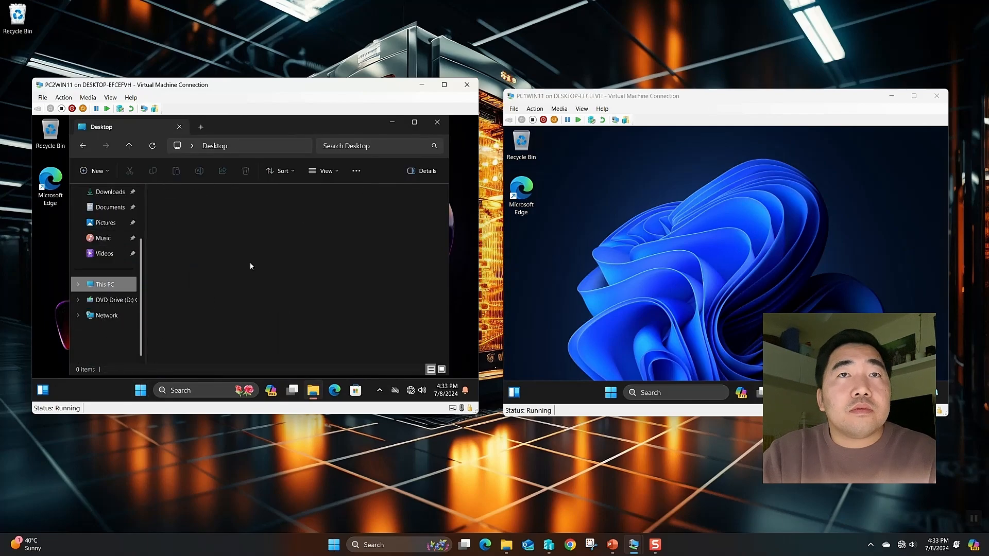
{"action": "left_click", "coordinate": [444, 84]}
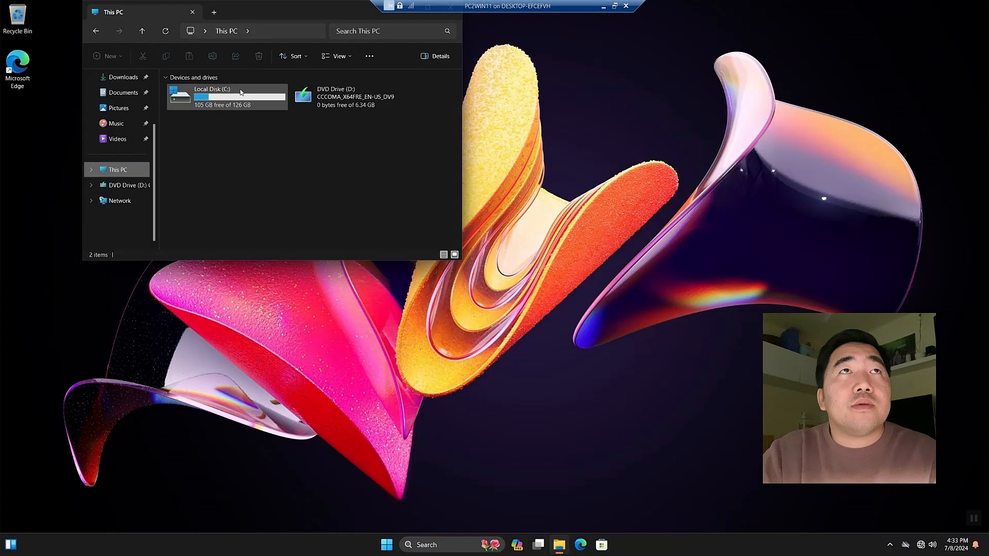
Open This PC's Properties (About page) and go to the Domain or workgroup settings
{"action": "left_click_drag", "start_coordinate": [237, 11], "coordinate": [407, 164]}
{"action": "right_click", "coordinate": [382, 307]}
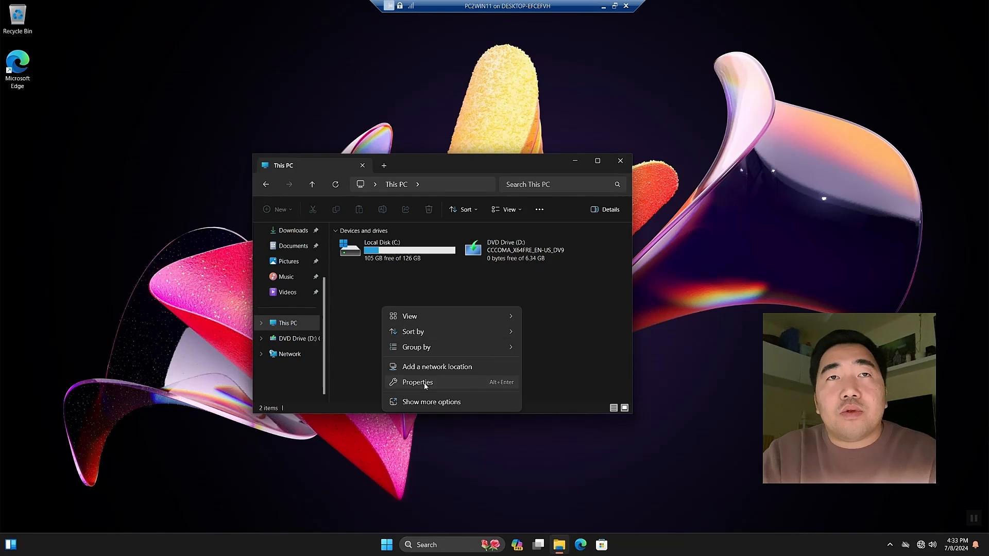
{"action": "left_click", "coordinate": [424, 383]}
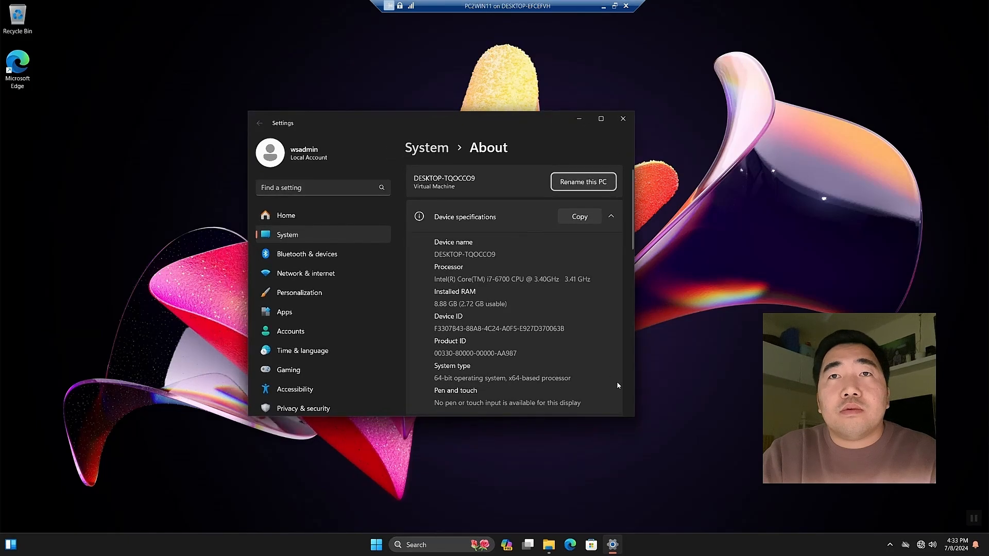
{"action": "left_click", "coordinate": [600, 118]}
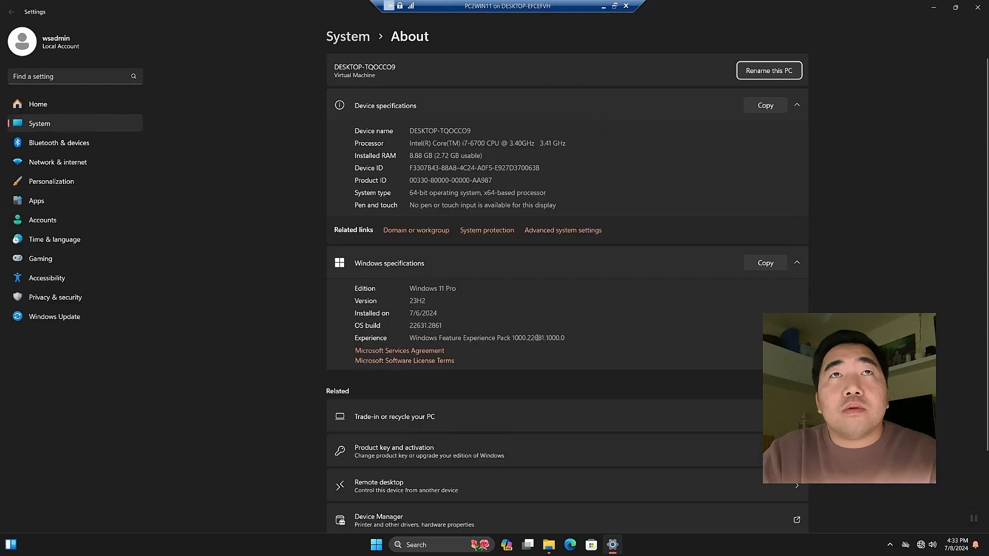
{"action": "scroll", "coordinate": [537, 338], "scroll_direction": "down", "scroll_amount": 2}
{"action": "scroll", "coordinate": [536, 340], "scroll_direction": "up", "scroll_amount": 2}
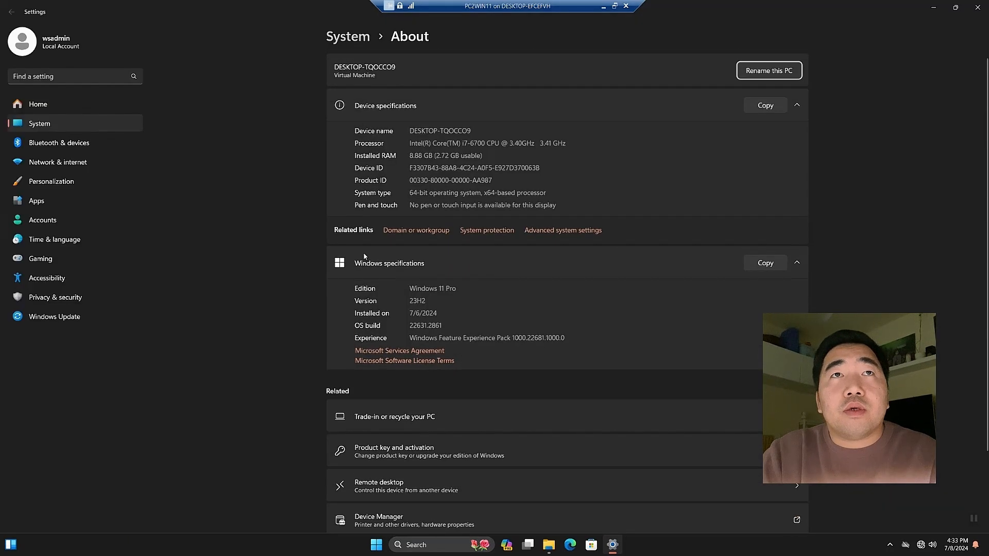
{"action": "left_click", "coordinate": [409, 231]}
Open the Computer Name/Domain Changes dialog and select the current name DESKTOP-TQOCCO9
{"action": "left_click_drag", "start_coordinate": [109, 70], "coordinate": [390, 156]}
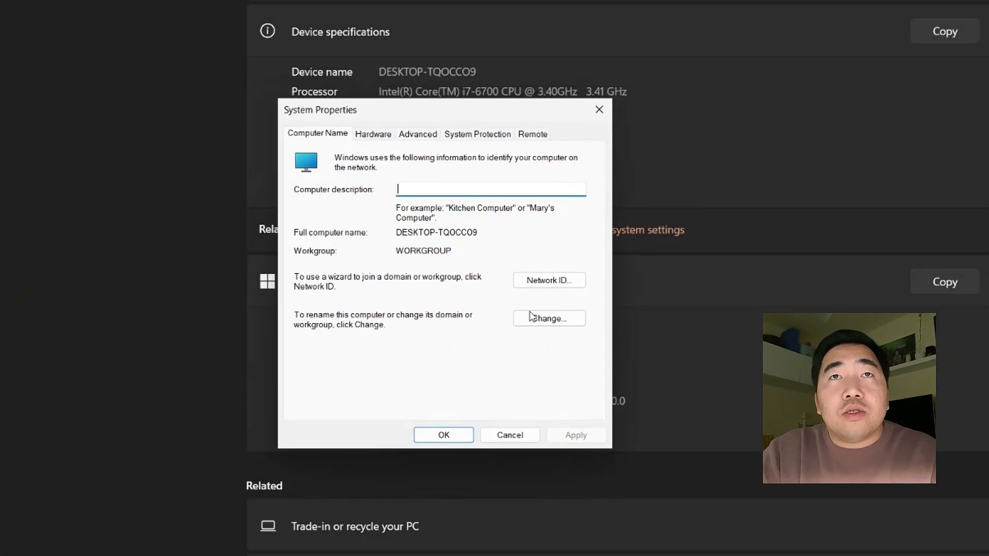
{"action": "left_click", "coordinate": [536, 320]}
{"action": "left_click", "coordinate": [404, 223]}
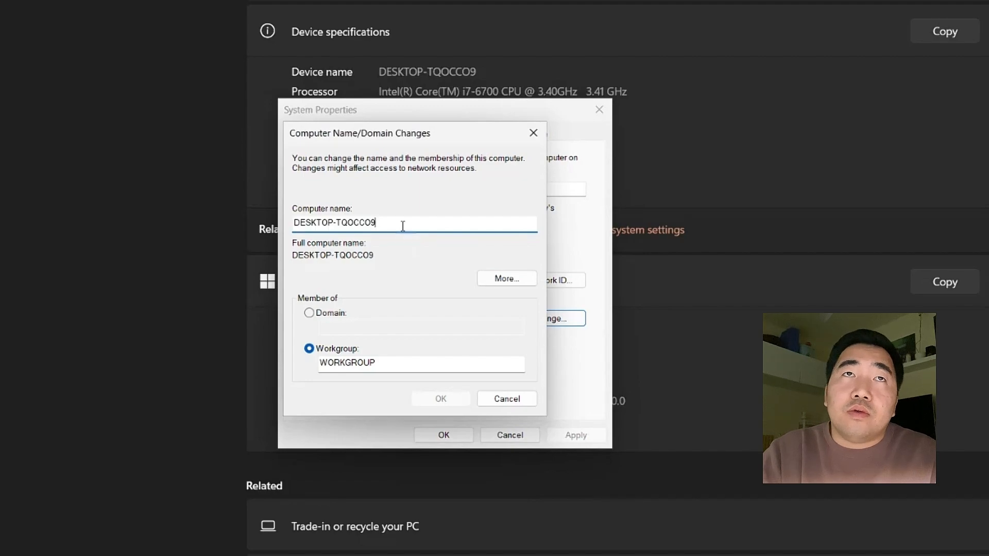
{"action": "left_click_drag", "start_coordinate": [404, 223], "coordinate": [265, 217]}
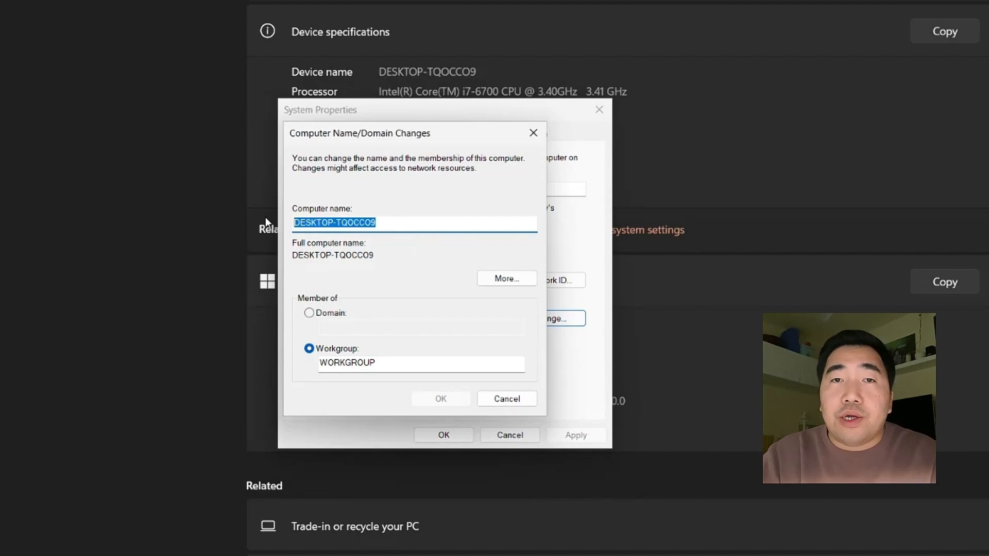
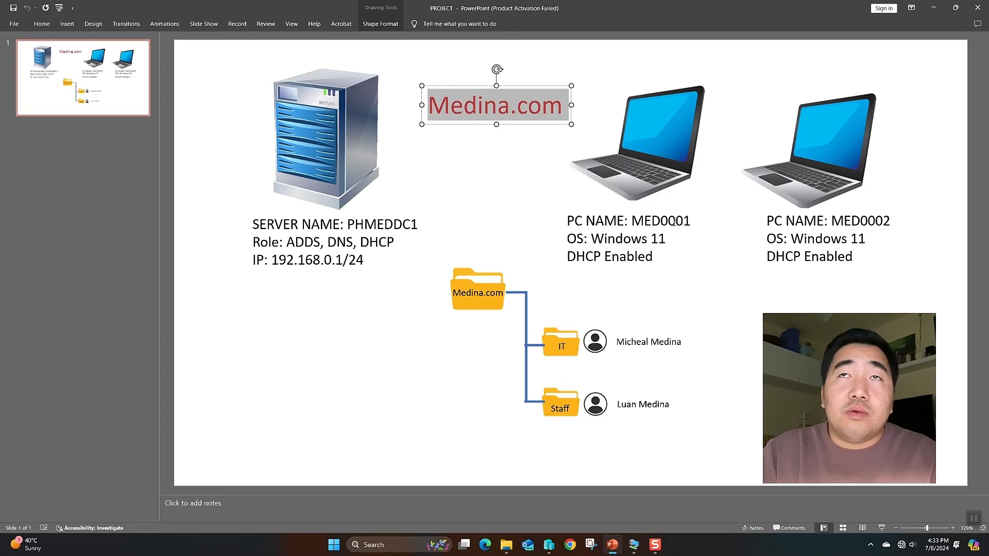
Highlight MED0001 as the first laptop's name in the diagram, then go back to the VM windows
{"action": "left_click_drag", "start_coordinate": [632, 221], "coordinate": [692, 220]}
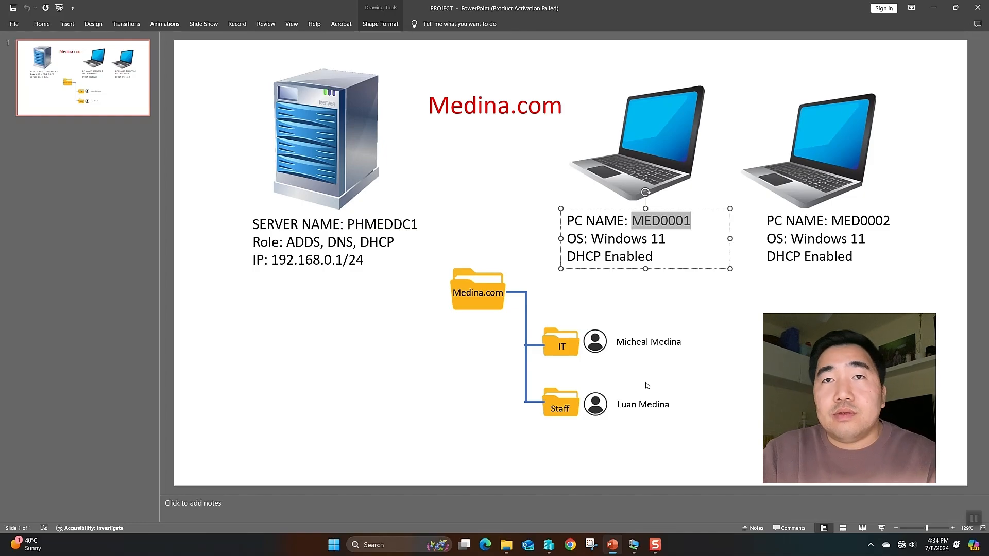
{"action": "mouse_move", "coordinate": [612, 547]}
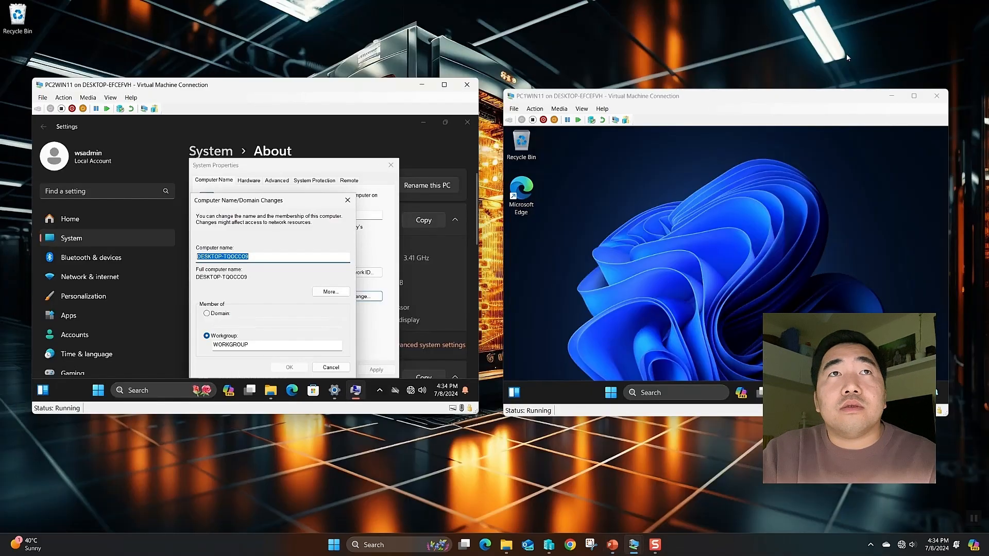
On PC2WIN11, change the computer name to MED0001 and make it a member of domain medina.com
{"action": "left_click", "coordinate": [444, 85]}
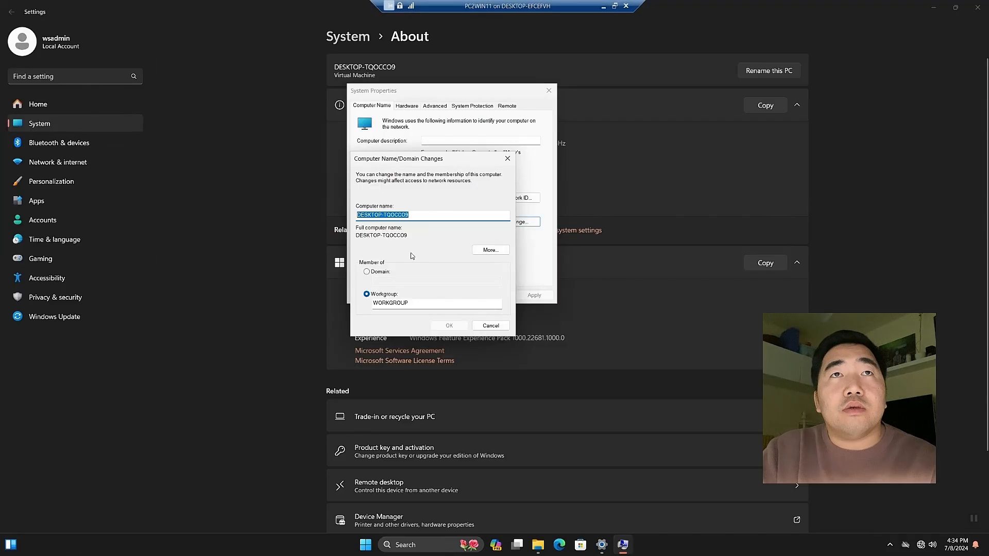
{"action": "double_click", "coordinate": [375, 183]}
{"action": "type", "text": "MED0001"}
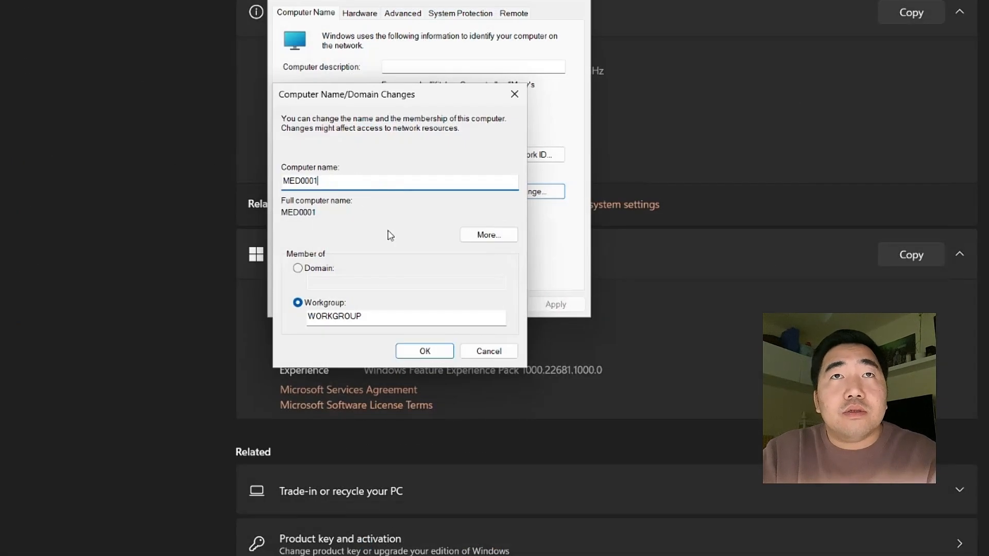
{"action": "left_click", "coordinate": [319, 271]}
{"action": "left_click_drag", "start_coordinate": [354, 97], "coordinate": [454, 180]}
{"action": "left_click", "coordinate": [443, 368]}
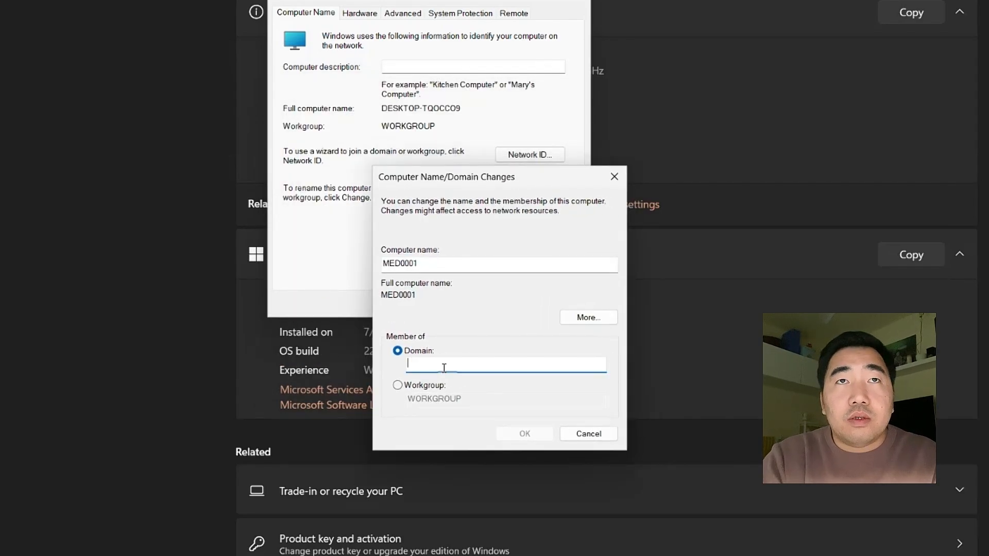
{"action": "type", "text": "medin"}
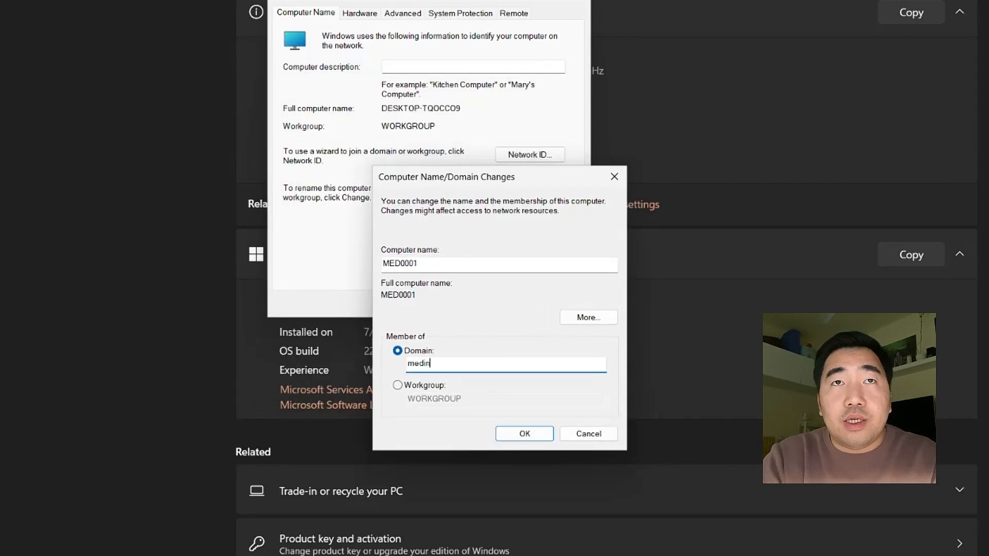
{"action": "type", "text": "a.com"}
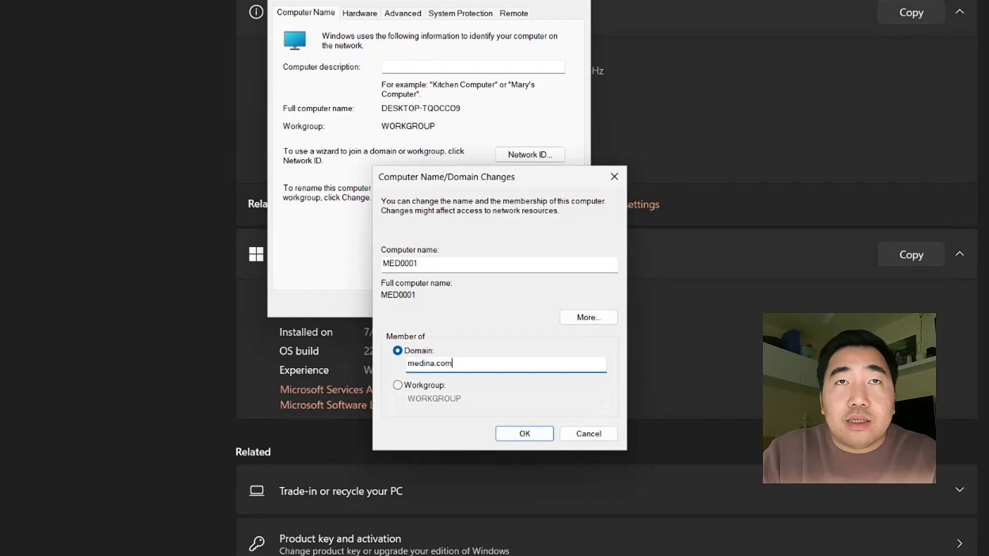
{"action": "left_click", "coordinate": [525, 433]}
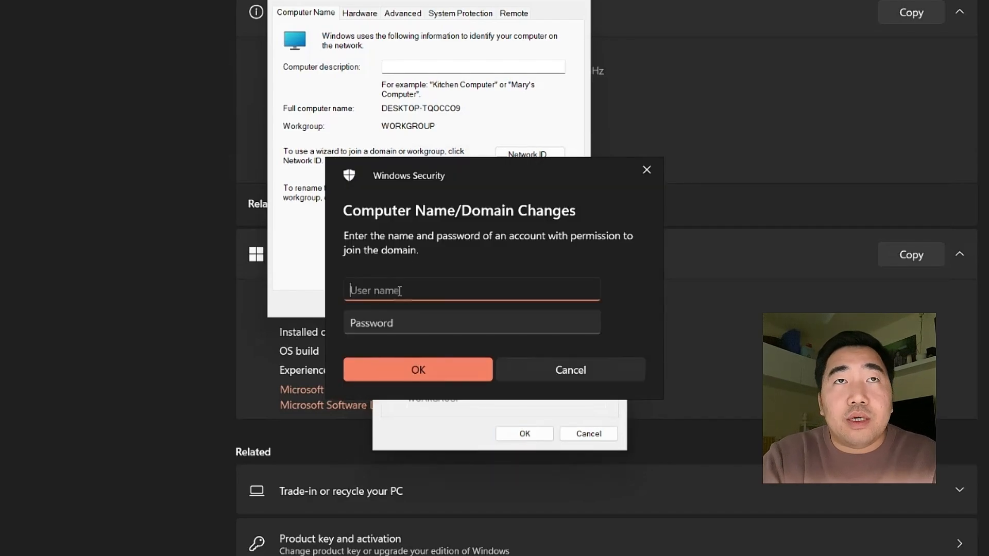
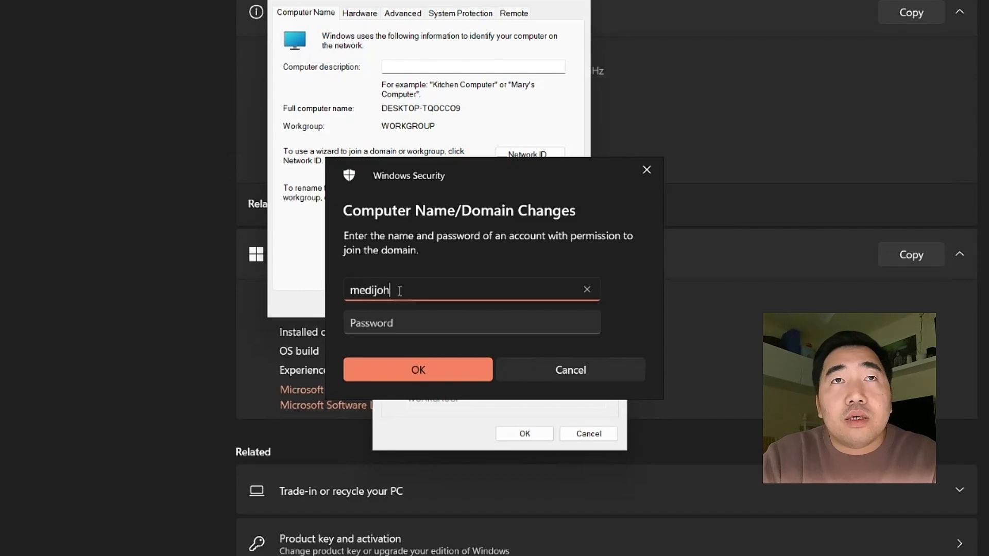
Enter the domain administrator's user name and password in the Windows Security prompt
{"action": "type", "text": "@"}
{"action": "key", "text": "BackSpace"}
{"action": "key", "text": "Tab"}
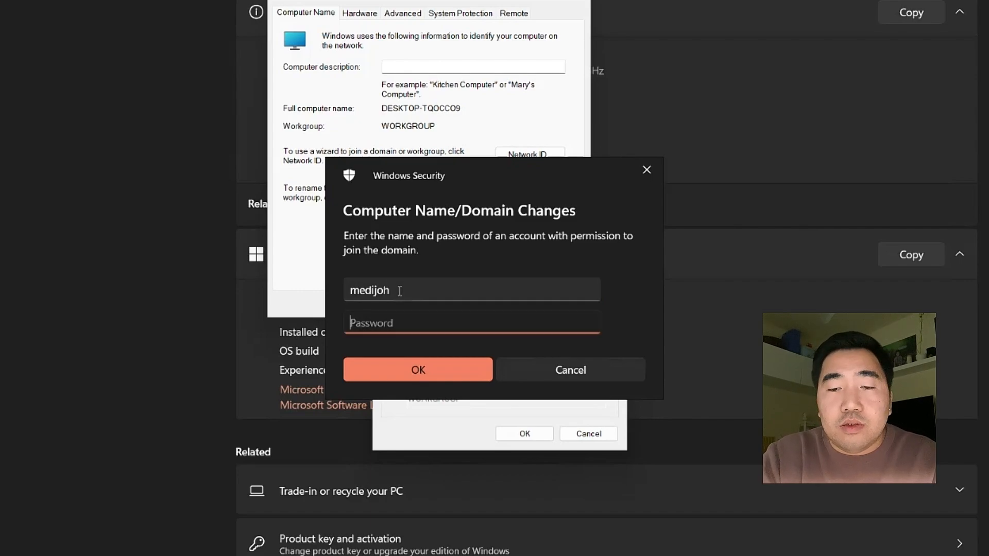
{"action": "type", "text": "***"}
{"action": "key", "text": "BackSpace"}
{"action": "key", "text": "BackSpace"}
{"action": "key", "text": "BackSpace"}
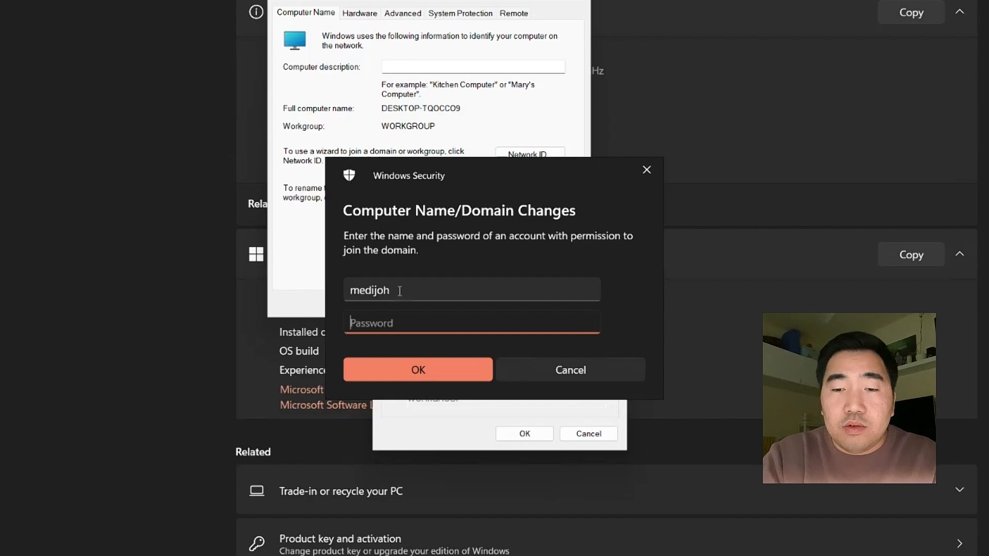
{"action": "type", "text": "********"}
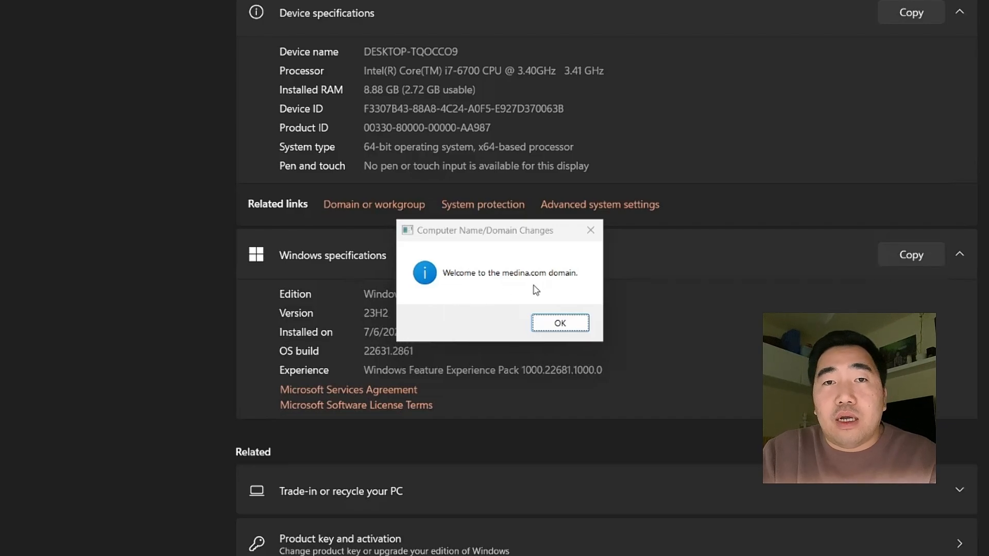
Acknowledge the welcome to medina.com and restart-required messages and close the properties
{"action": "left_click", "coordinate": [545, 328]}
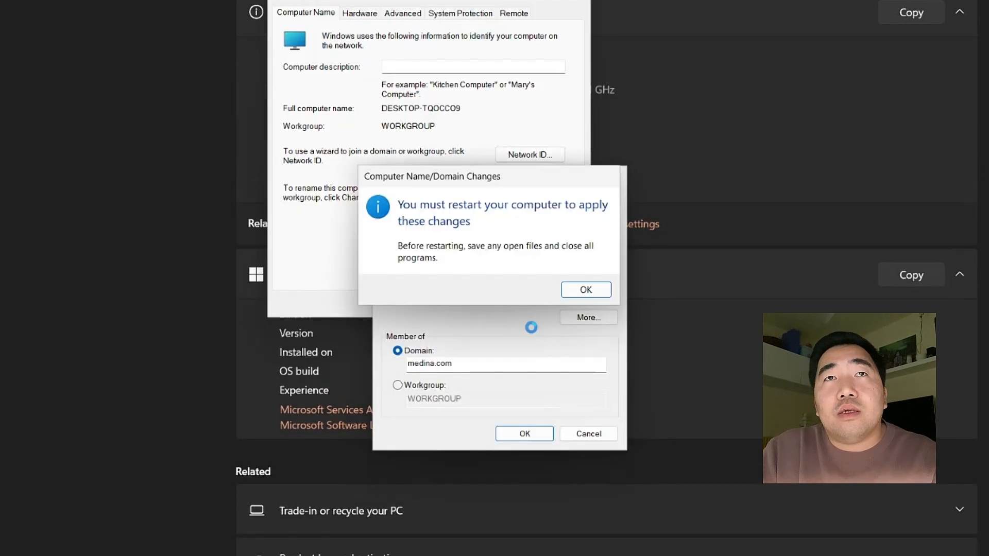
{"action": "left_click", "coordinate": [580, 289]}
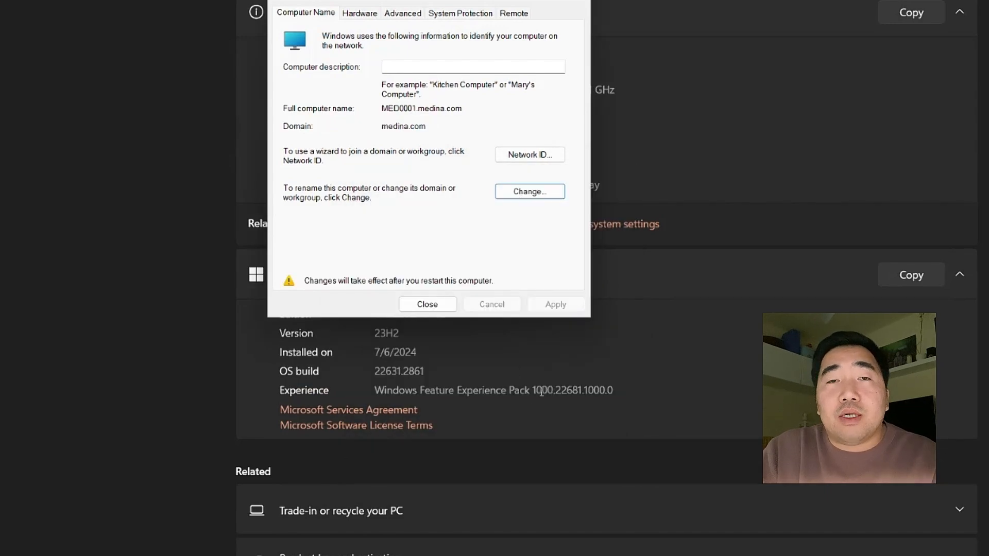
{"action": "left_click", "coordinate": [445, 309]}
Restart PC2WIN11, then open PC1WIN11's Computer Name/Domain Changes dialog from This PC properties
{"action": "left_click", "coordinate": [497, 283]}
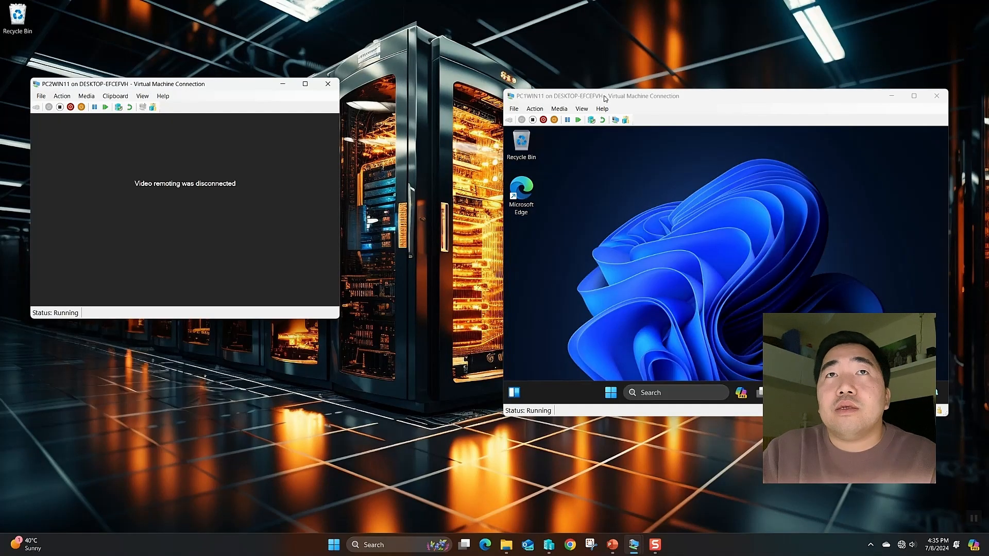
{"action": "left_click", "coordinate": [213, 233]}
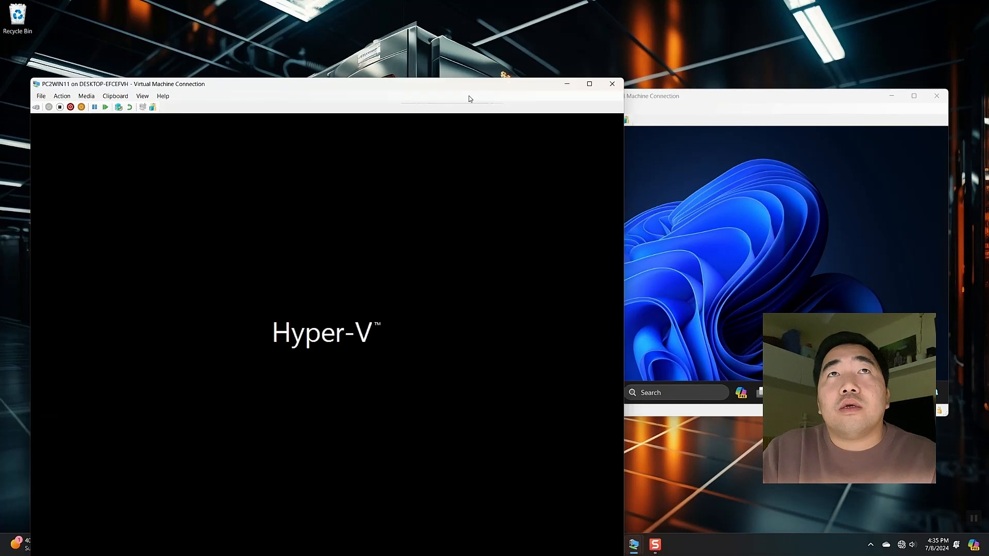
{"action": "double_click", "coordinate": [676, 99]}
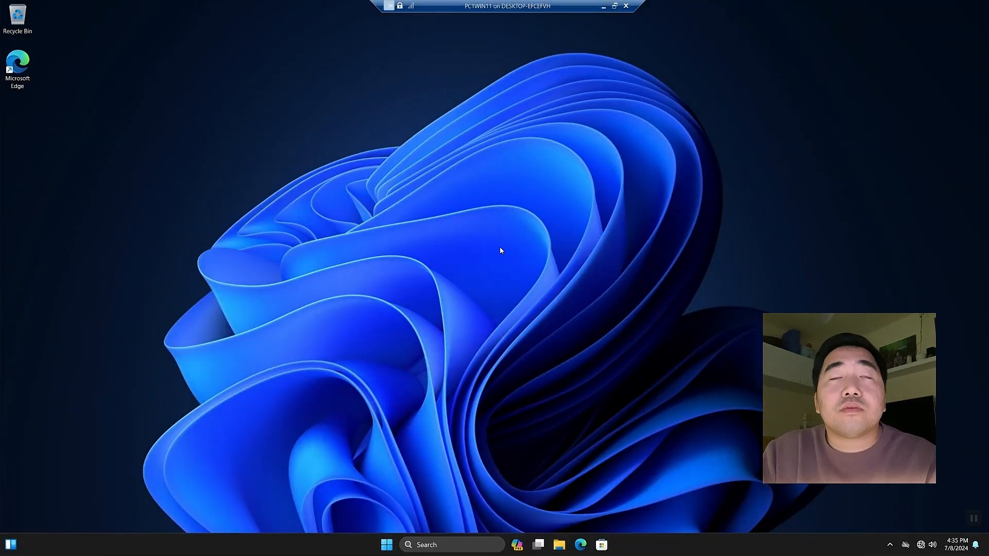
{"action": "key", "text": "super+e"}
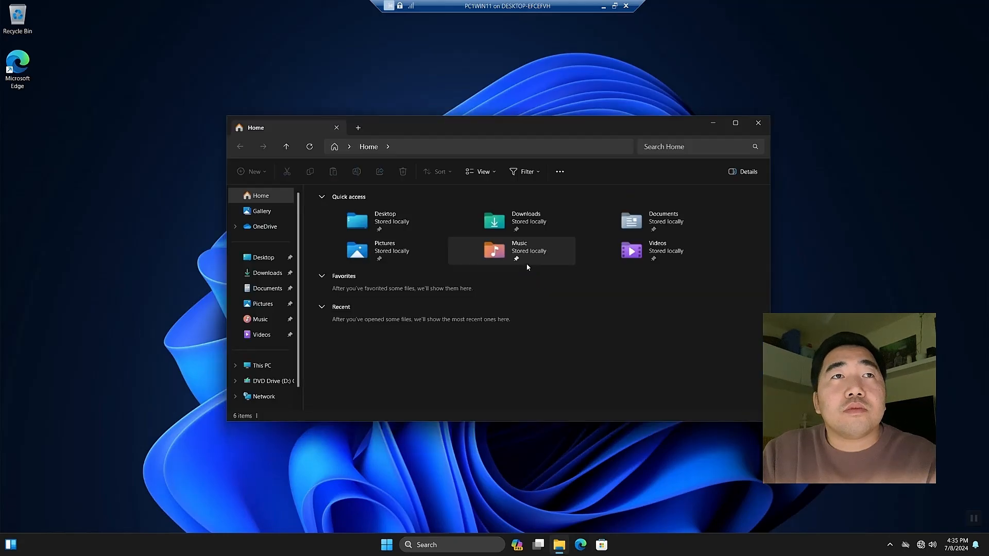
{"action": "right_click", "coordinate": [256, 366]}
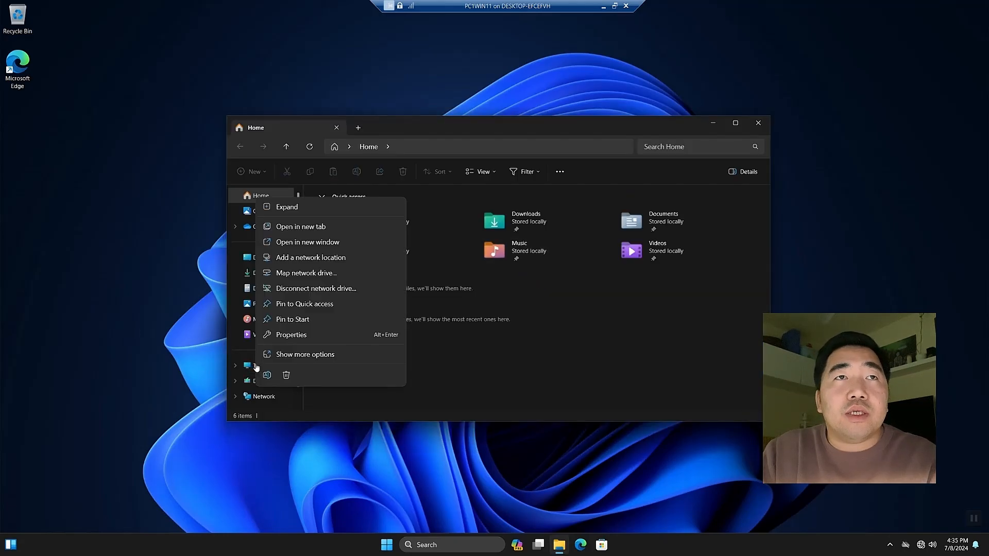
{"action": "left_click", "coordinate": [320, 336]}
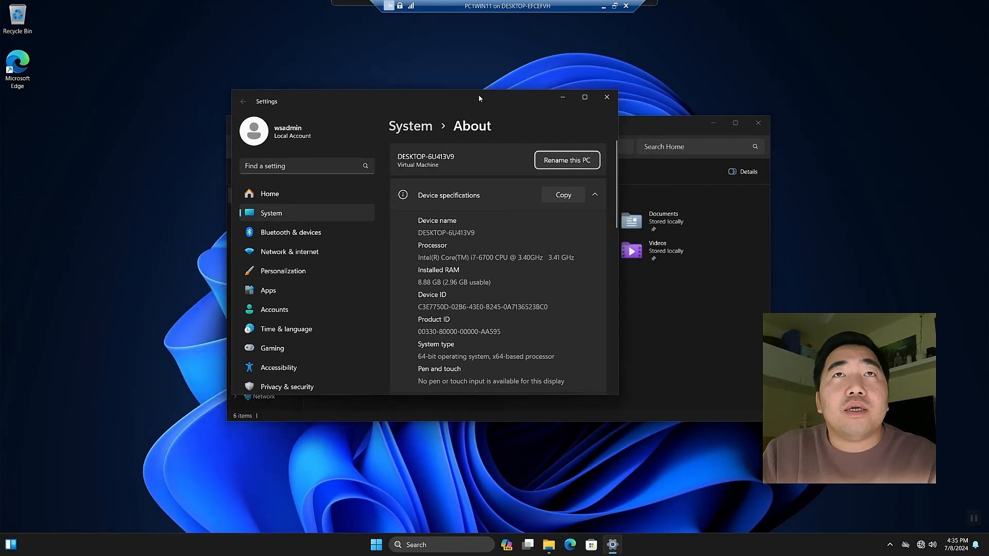
{"action": "scroll", "coordinate": [561, 300], "scroll_direction": "down", "scroll_amount": 5}
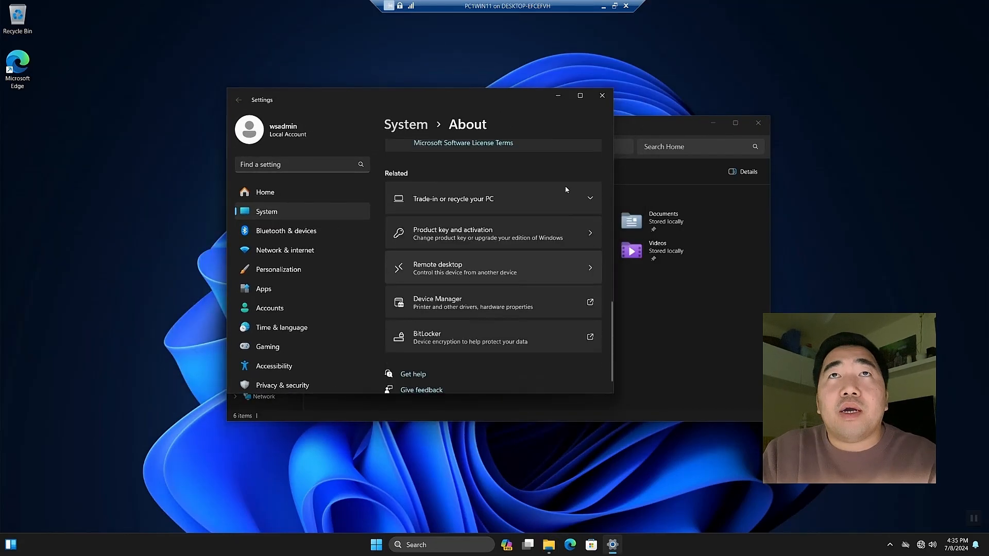
{"action": "left_click", "coordinate": [579, 95]}
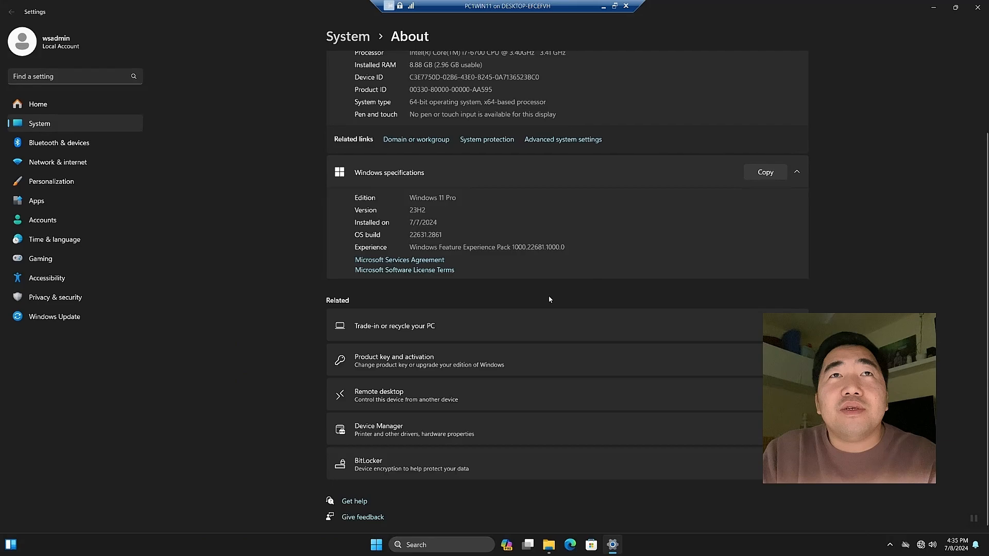
{"action": "left_click", "coordinate": [409, 140]}
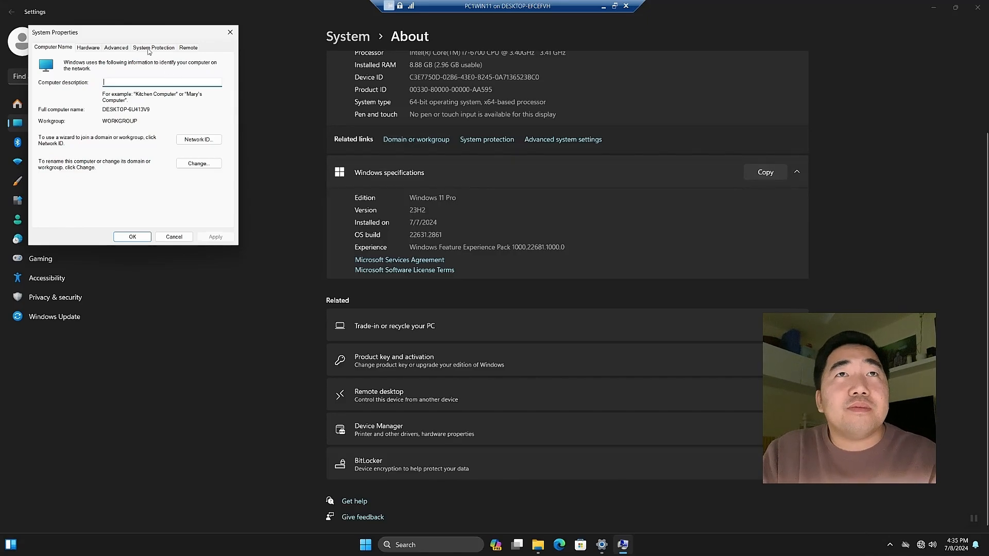
{"action": "left_click_drag", "start_coordinate": [133, 35], "coordinate": [436, 173]}
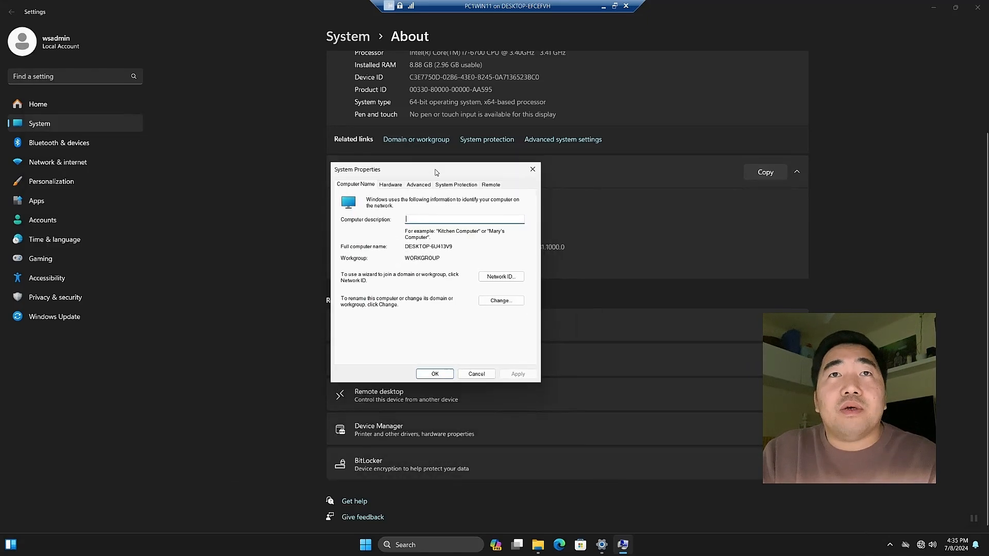
{"action": "left_click", "coordinate": [496, 302]}
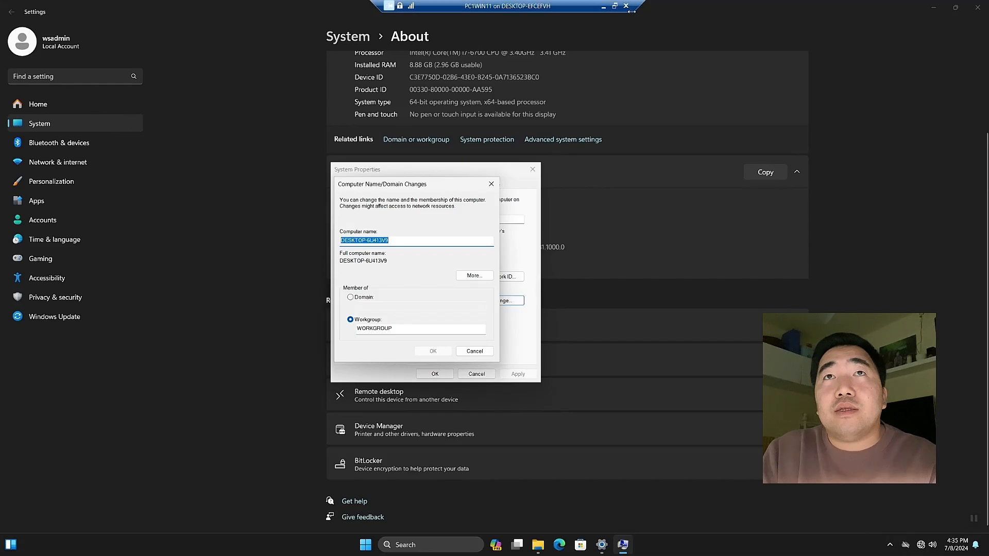
{"action": "left_click", "coordinate": [603, 6]}
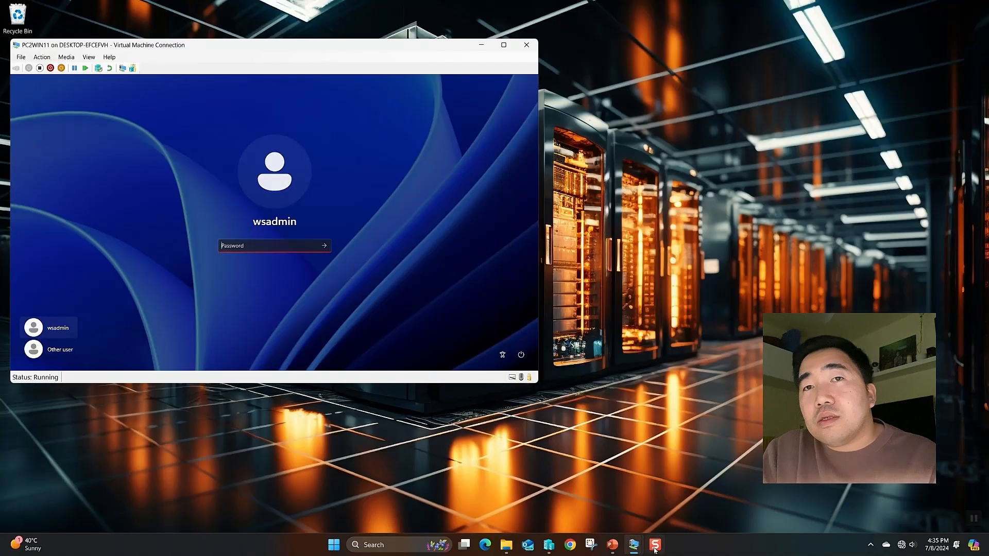
Highlight MED0002 as the second laptop's name in the diagram, then minimize PowerPoint
{"action": "left_click", "coordinate": [612, 544]}
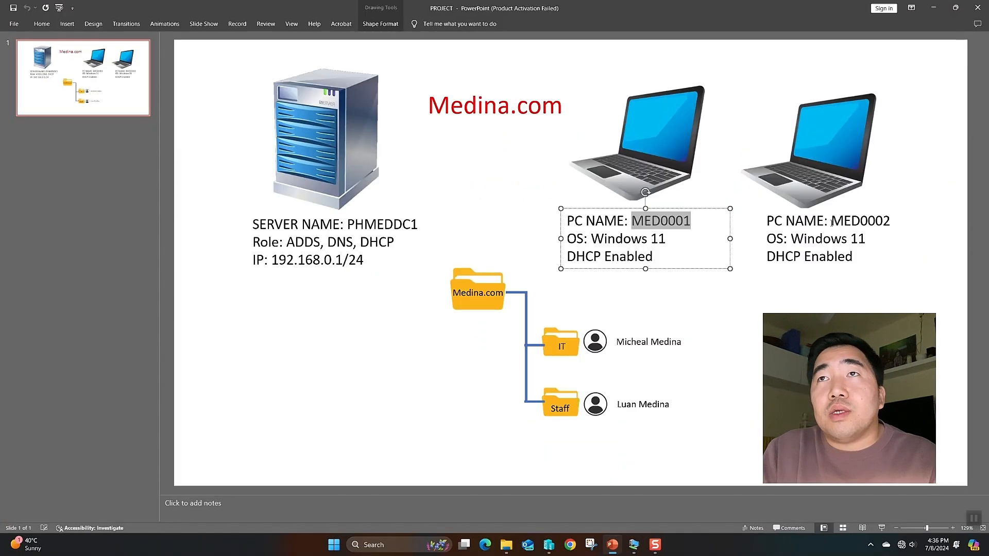
{"action": "left_click_drag", "start_coordinate": [831, 222], "coordinate": [893, 222]}
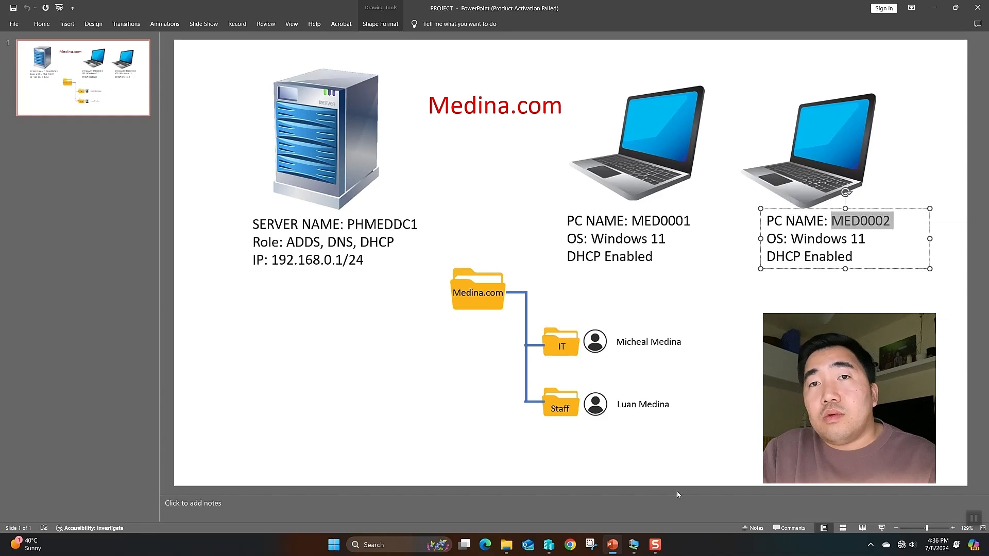
{"action": "left_click", "coordinate": [613, 548]}
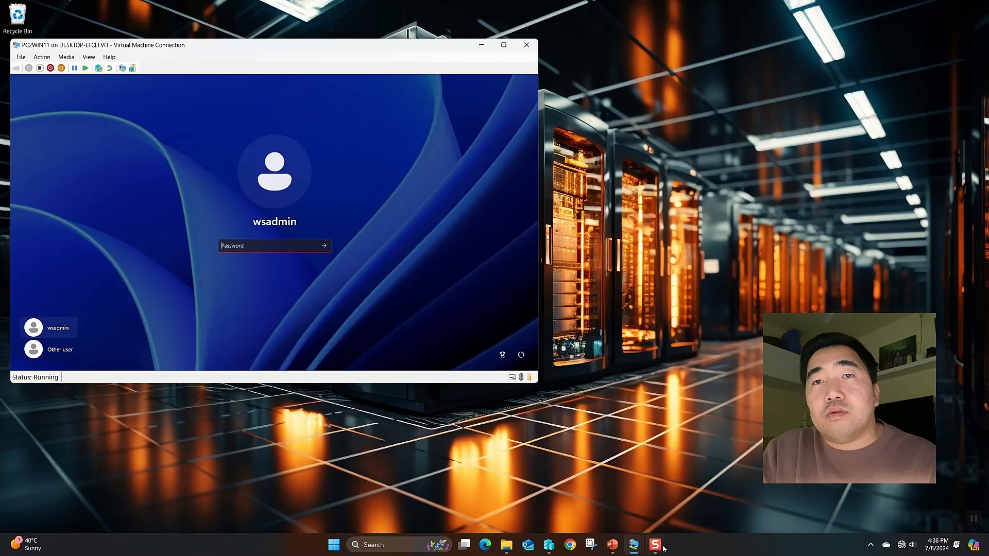
{"action": "mouse_move", "coordinate": [645, 544]}
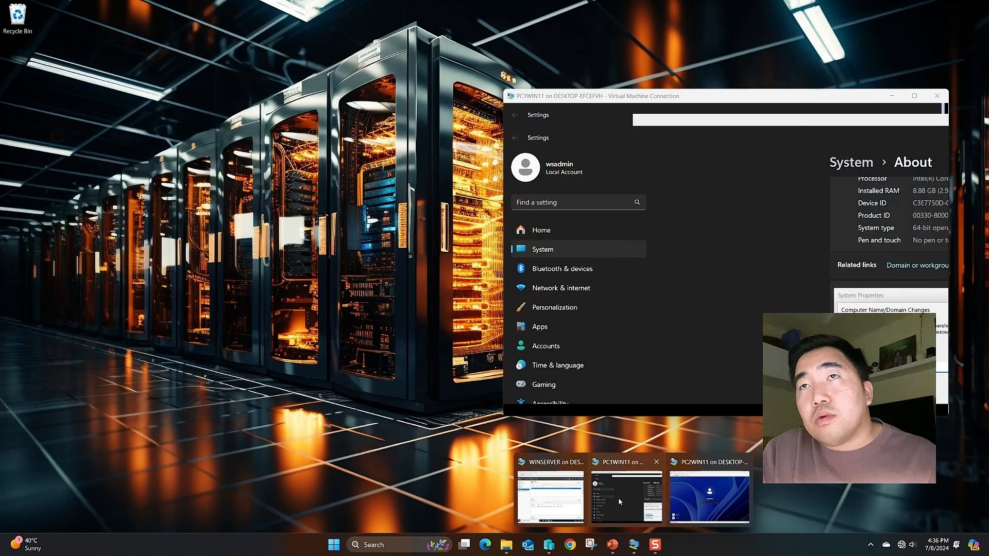
On PC1WIN11, set the computer name to MED0002 and the domain to medina.com
{"action": "left_click", "coordinate": [619, 501]}
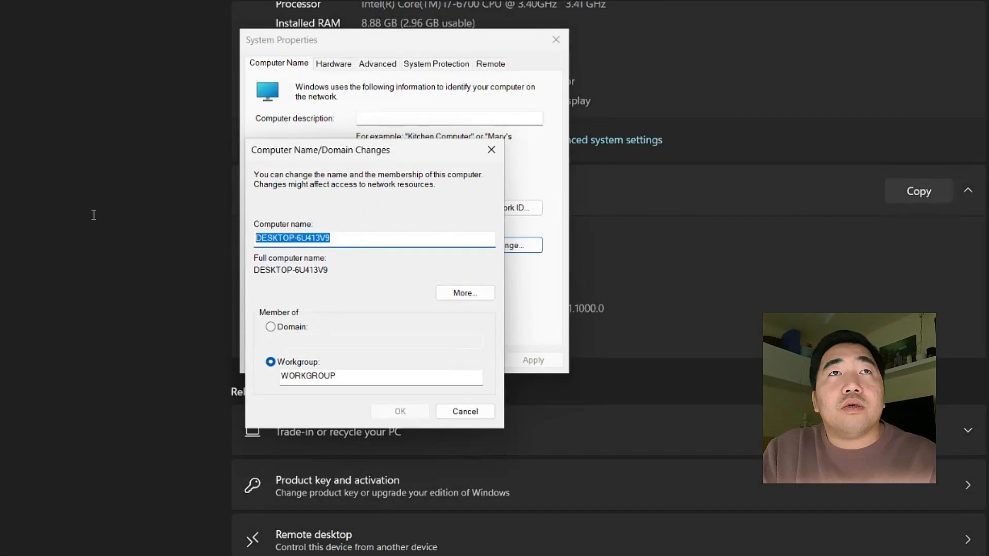
{"action": "type", "text": "MED0002"}
{"action": "left_click", "coordinate": [307, 330]}
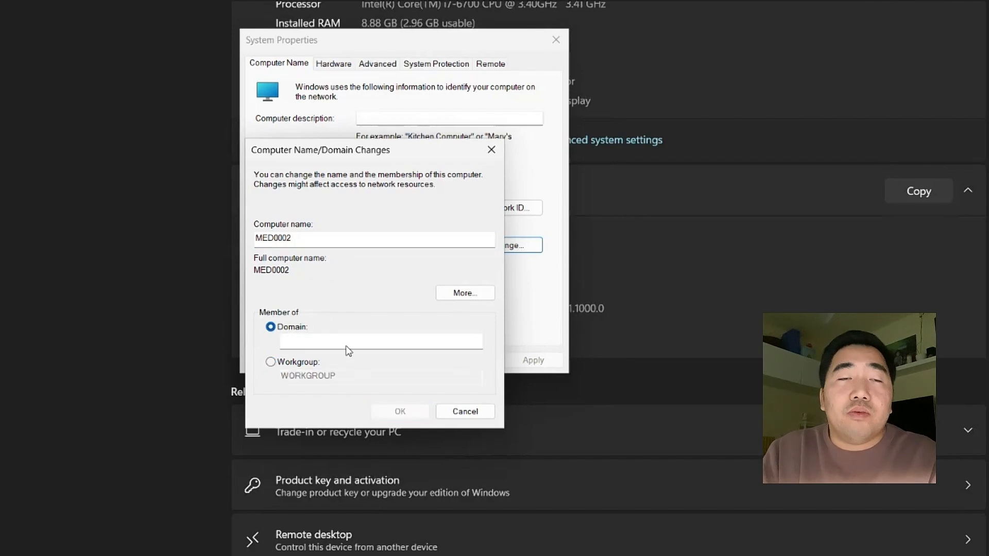
{"action": "left_click", "coordinate": [341, 338]}
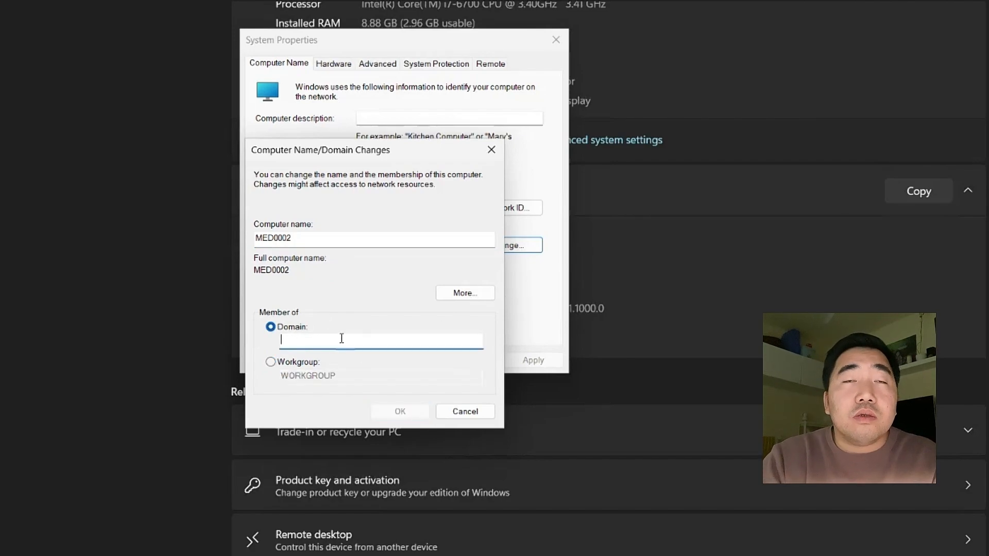
{"action": "type", "text": "M"}
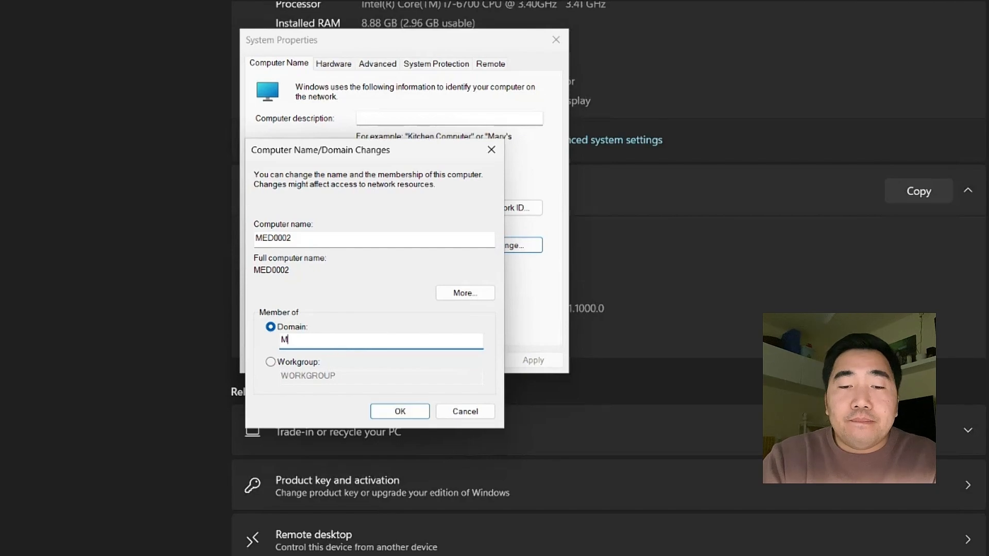
{"action": "key", "text": "BackSpace"}
{"action": "type", "text": "medina"}
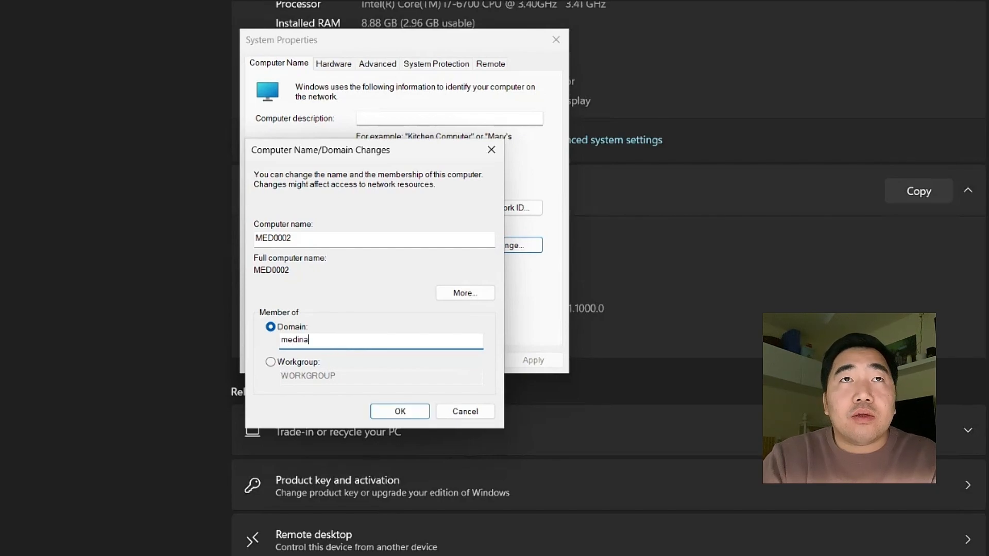
{"action": "type", "text": ".com"}
{"action": "left_click", "coordinate": [399, 411]}
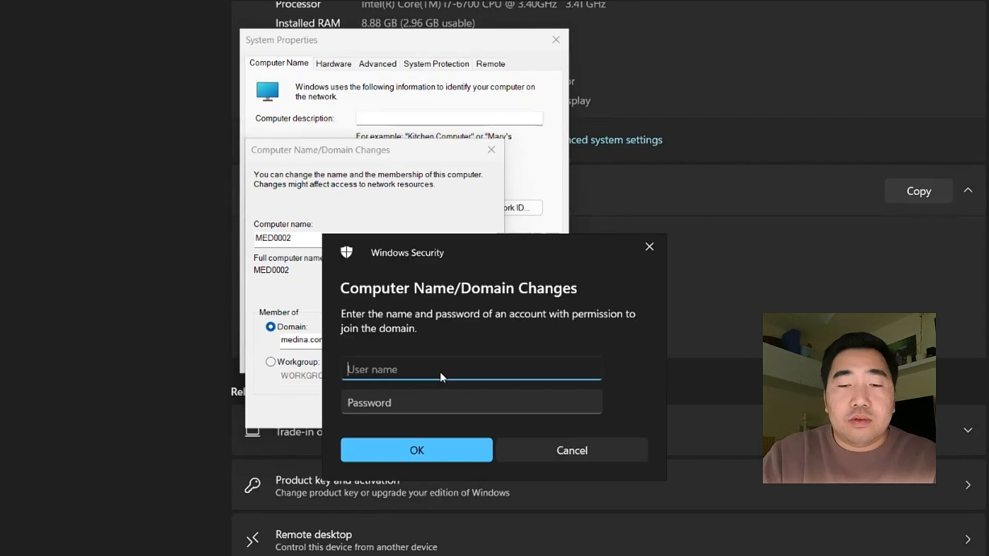
Authenticate with the domain admin account, acknowledge the welcome and restart notices, and restart now
{"action": "type", "text": "med"}
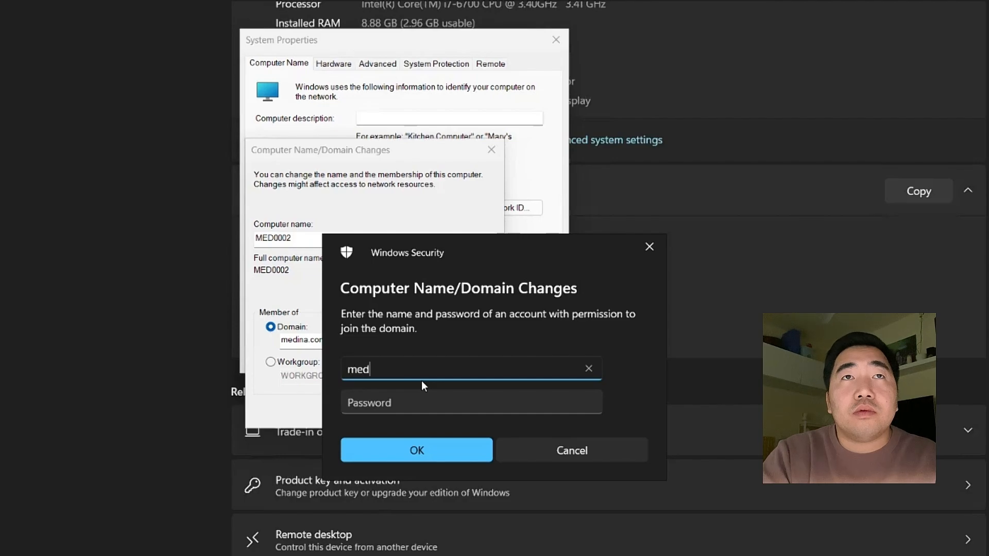
{"action": "type", "text": "ijoh"}
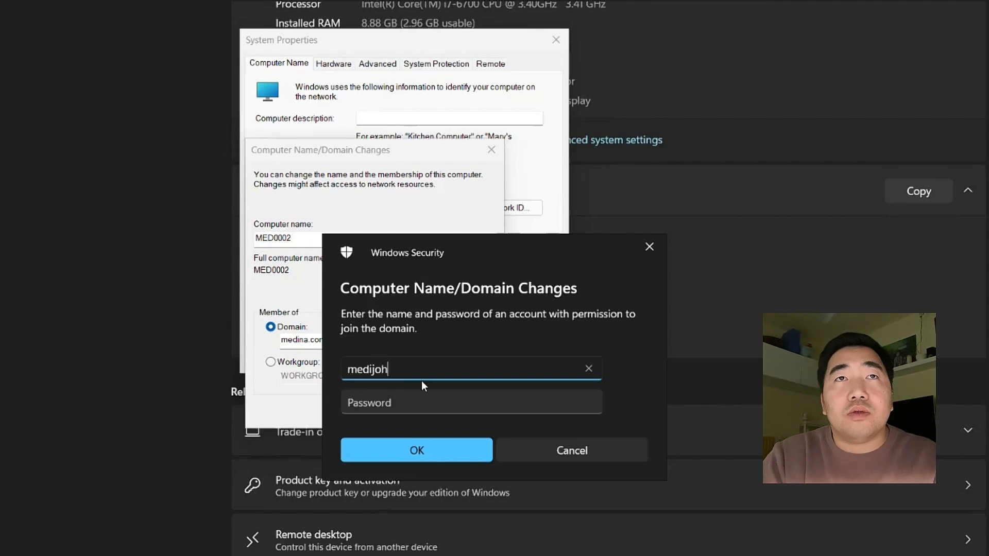
{"action": "key", "text": "Tab"}
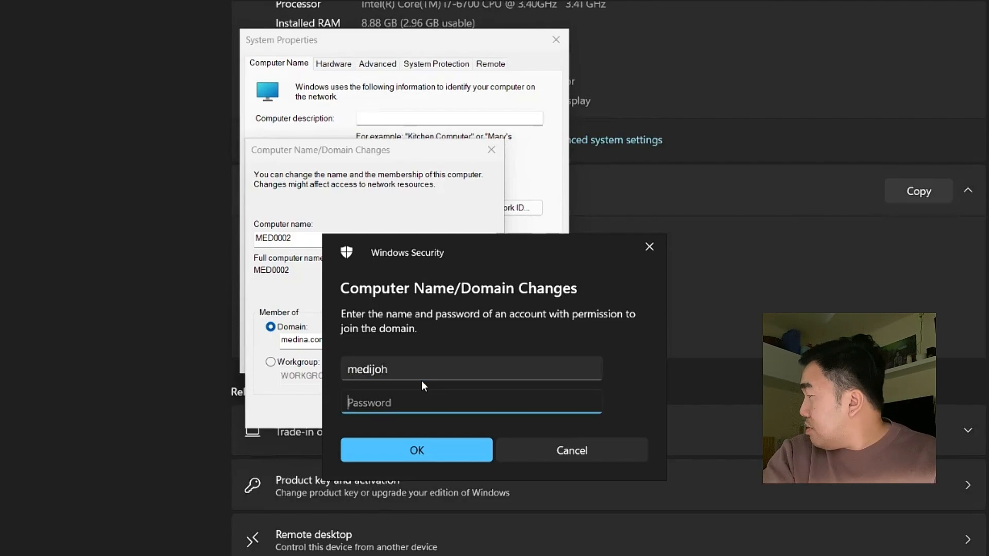
{"action": "type", "text": "•••••••"}
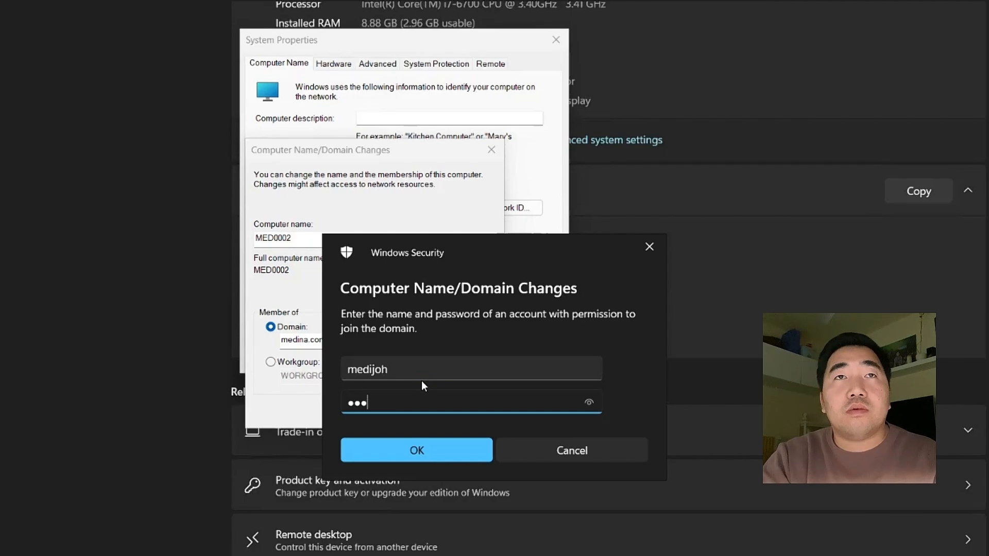
{"action": "type", "text": "•"}
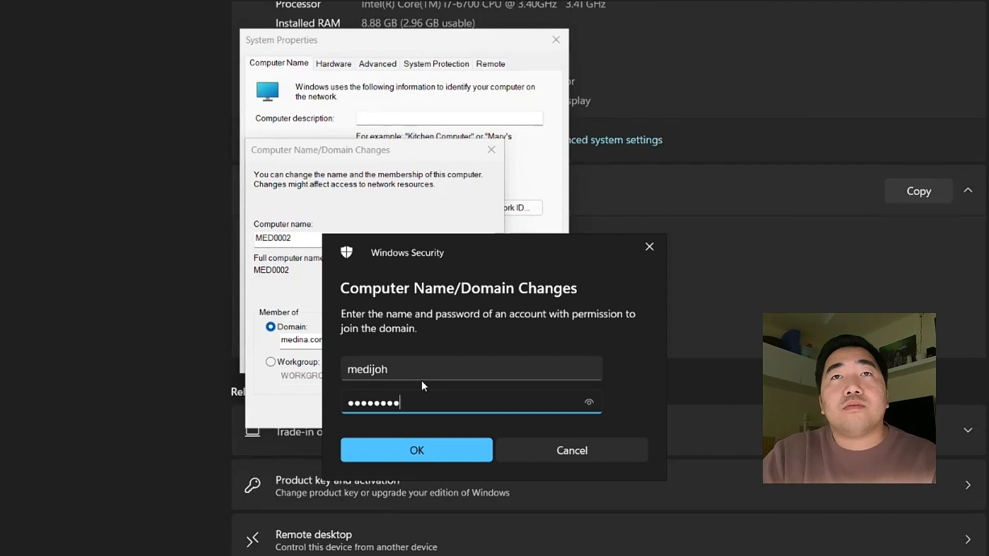
{"action": "left_click", "coordinate": [407, 450]}
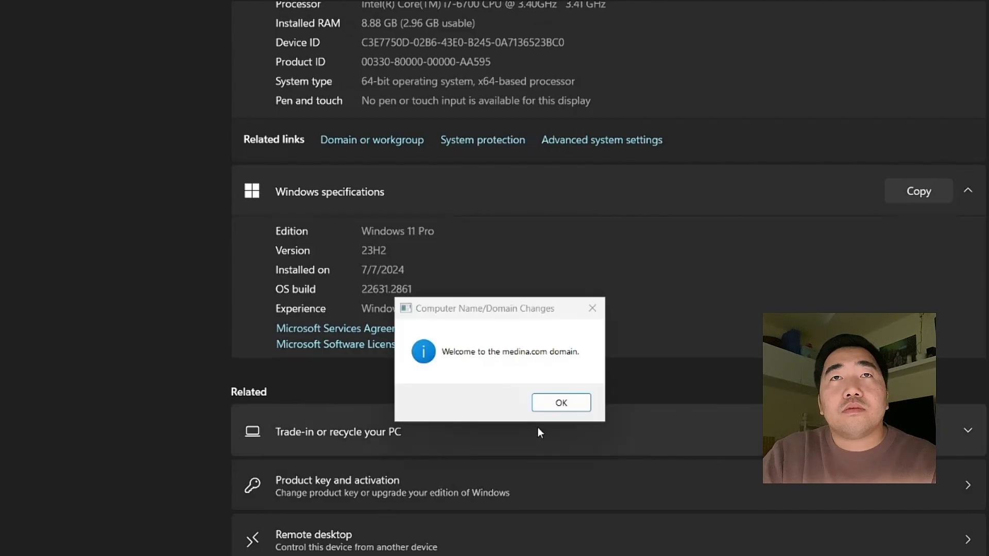
{"action": "left_click", "coordinate": [555, 405]}
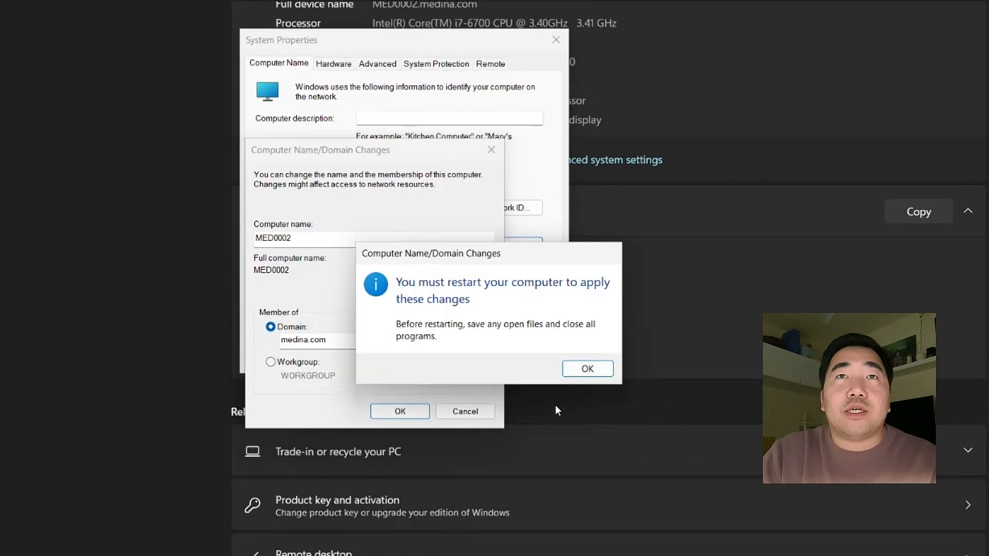
{"action": "left_click", "coordinate": [575, 369]}
{"action": "left_click", "coordinate": [402, 360]}
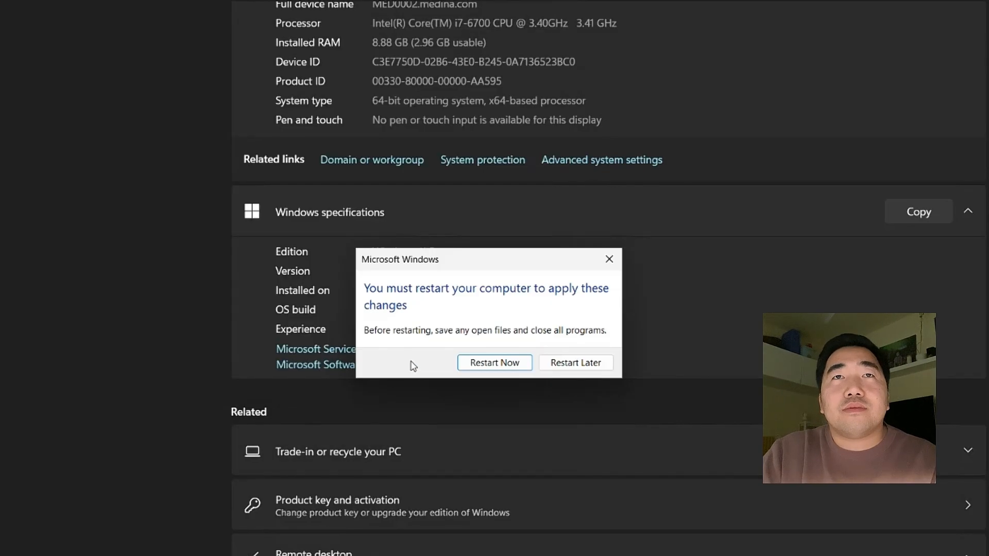
{"action": "left_click", "coordinate": [486, 367]}
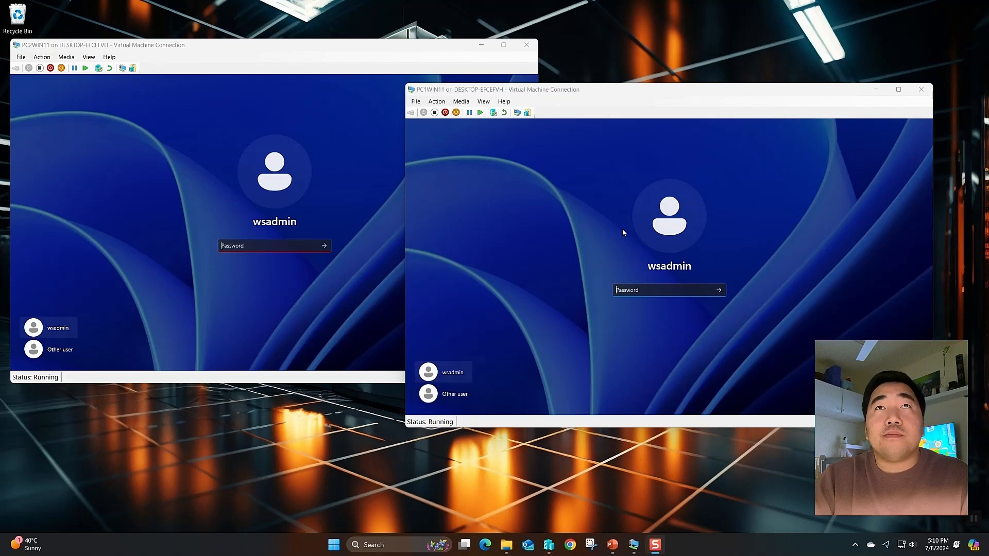
Check that Other user offers 'Sign in to: MEDINA' on both VMs, then return to local admin
{"action": "mouse_move", "coordinate": [509, 95]}
{"action": "left_mouse_down"}
{"action": "mouse_move", "coordinate": [443, 109]}
{"action": "mouse_move", "coordinate": [518, 88]}
{"action": "mouse_move", "coordinate": [519, 121]}
{"action": "mouse_move", "coordinate": [497, 112]}
{"action": "mouse_move", "coordinate": [506, 103]}
{"action": "left_mouse_up"}
{"action": "left_click", "coordinate": [444, 404]}
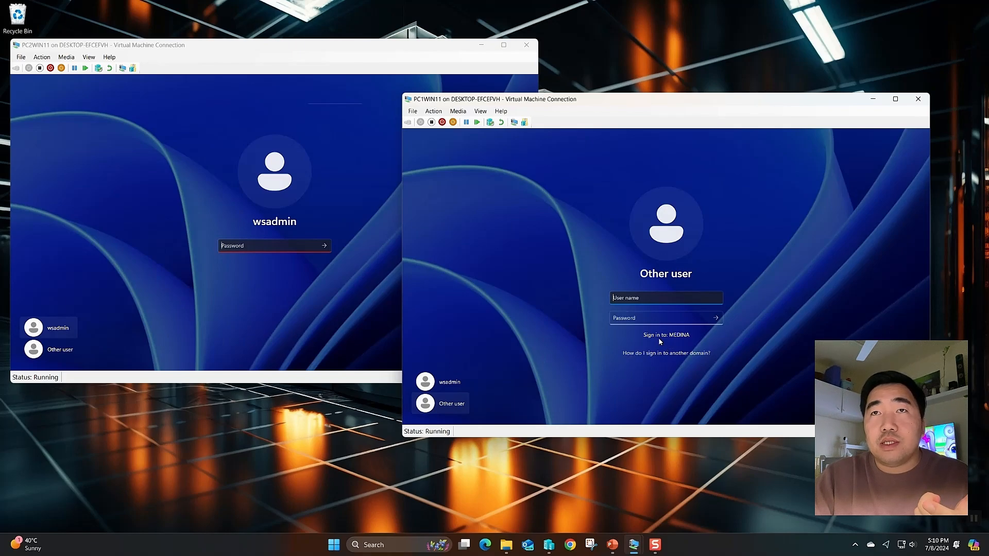
{"action": "left_click", "coordinate": [425, 382]}
{"action": "left_click", "coordinate": [60, 350]}
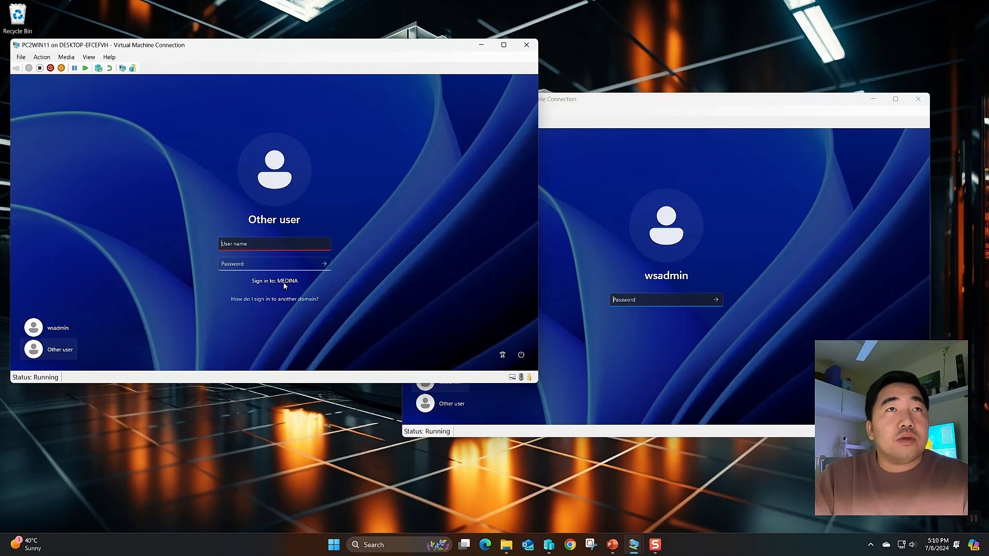
{"action": "left_click", "coordinate": [58, 328]}
{"action": "left_click", "coordinate": [597, 322]}
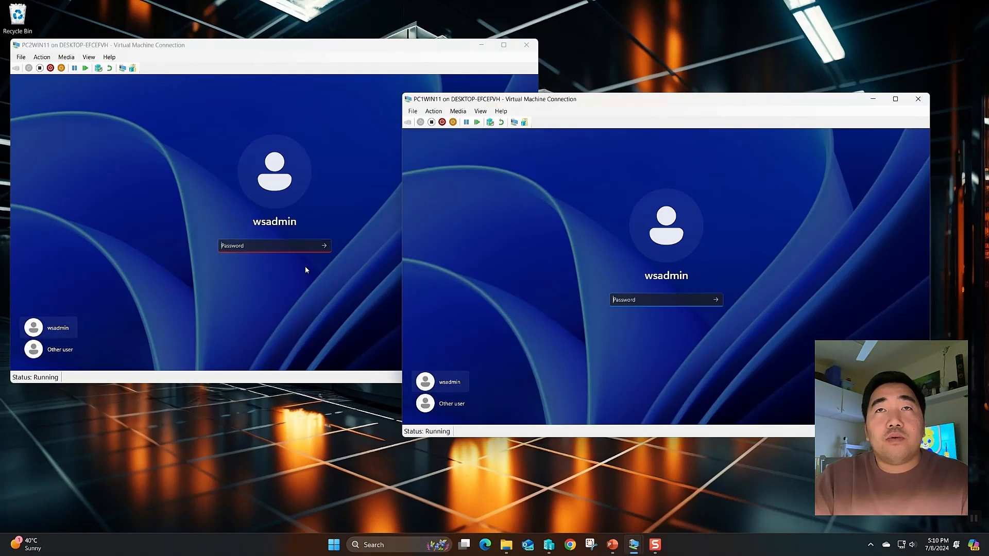
{"action": "left_click", "coordinate": [260, 249]}
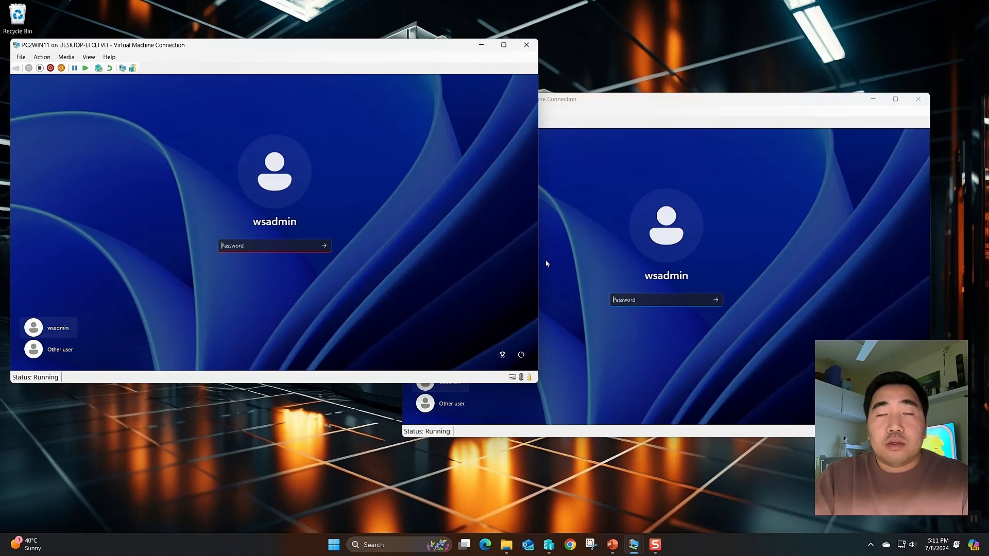
Sign in to PC1WIN11 and PC2WIN11 with the local admin password
{"action": "left_click", "coordinate": [546, 263]}
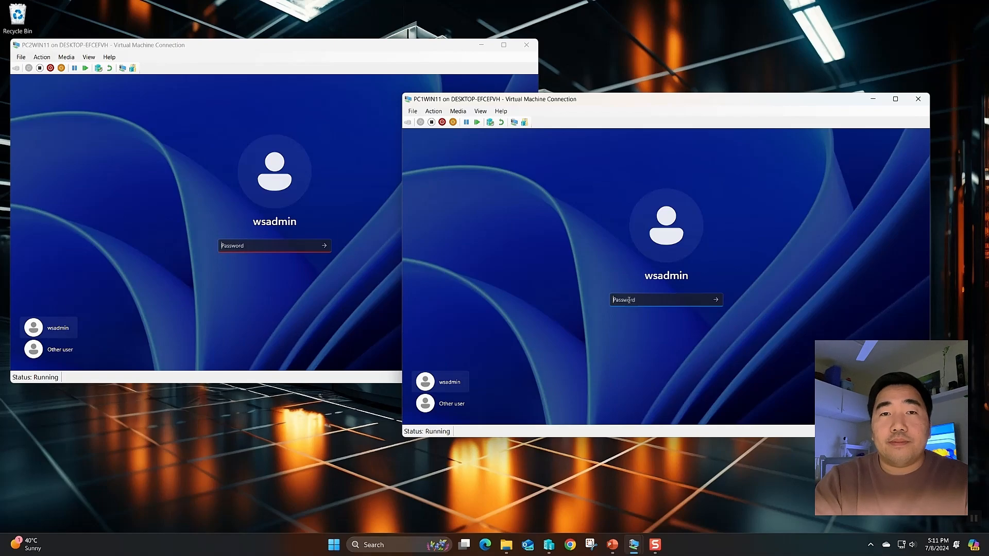
{"action": "type", "text": "•"}
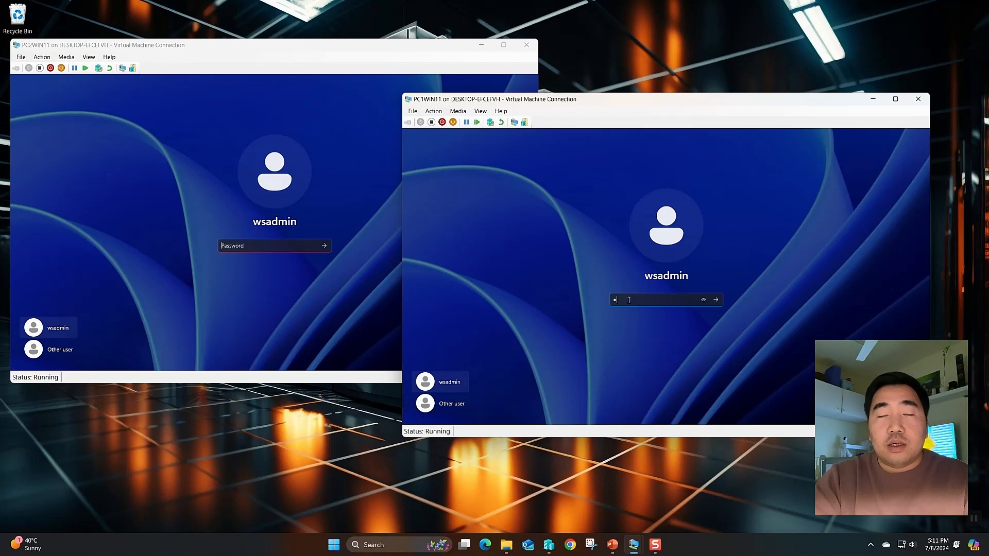
{"action": "type", "text": "•"}
{"action": "key", "text": "Return"}
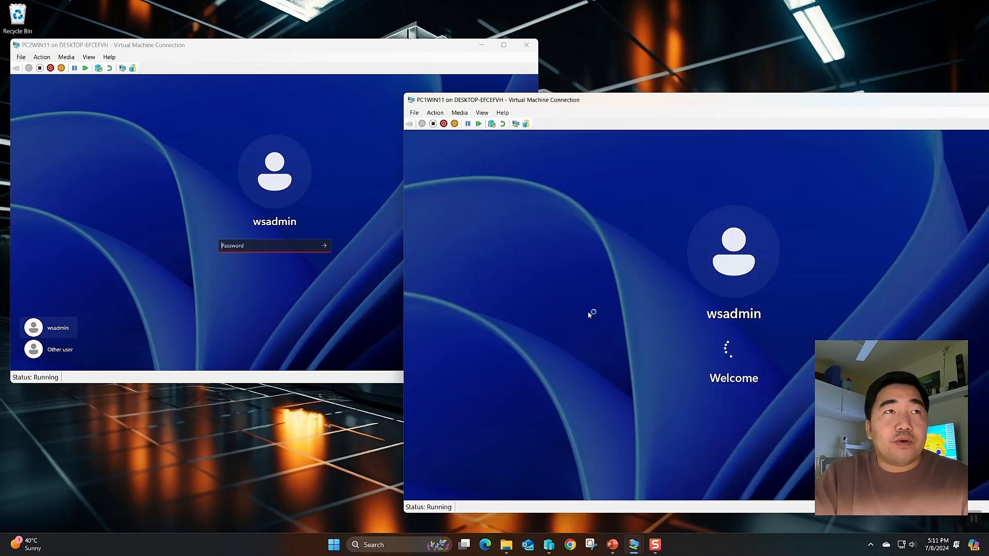
{"action": "left_click", "coordinate": [291, 286]}
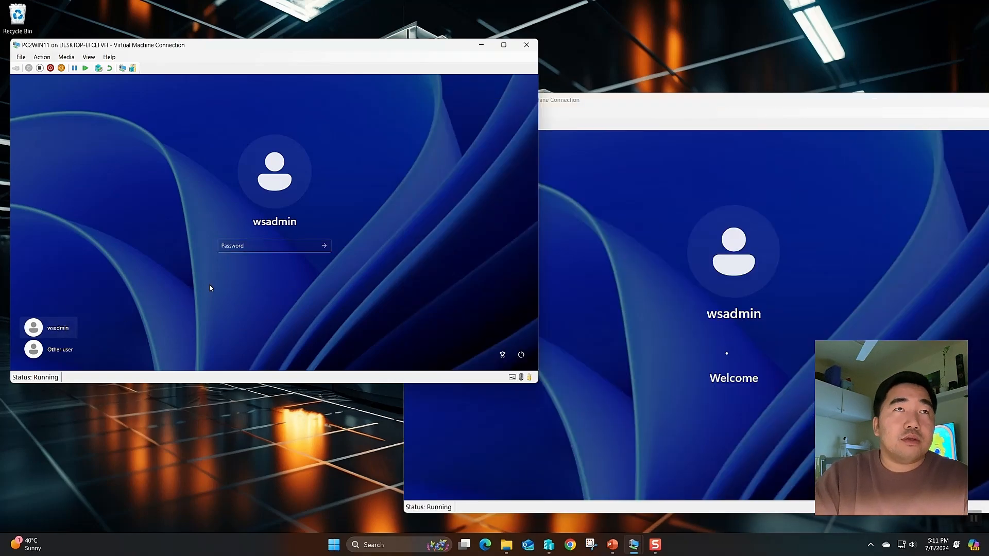
{"action": "left_click", "coordinate": [236, 246]}
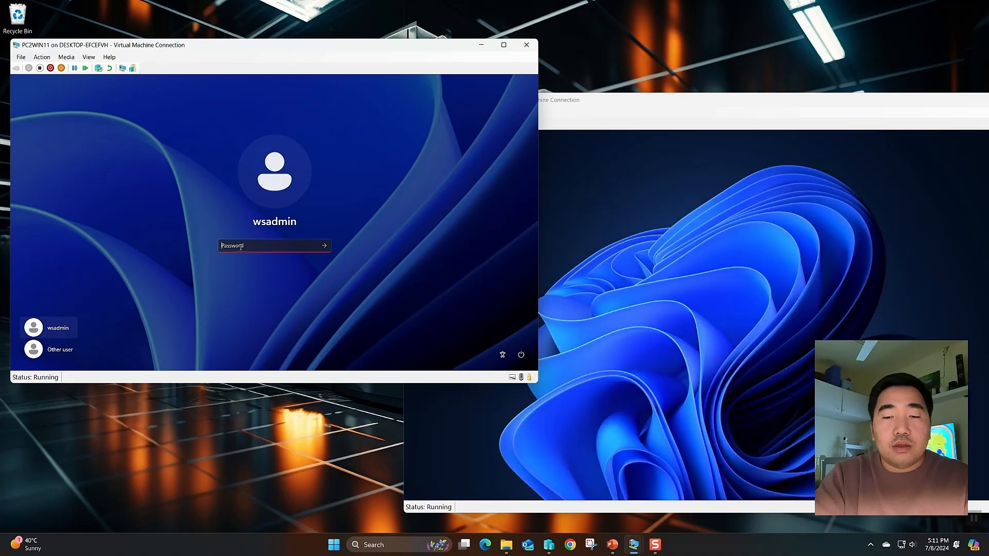
{"action": "type", "text": "****"}
{"action": "key", "text": "Return"}
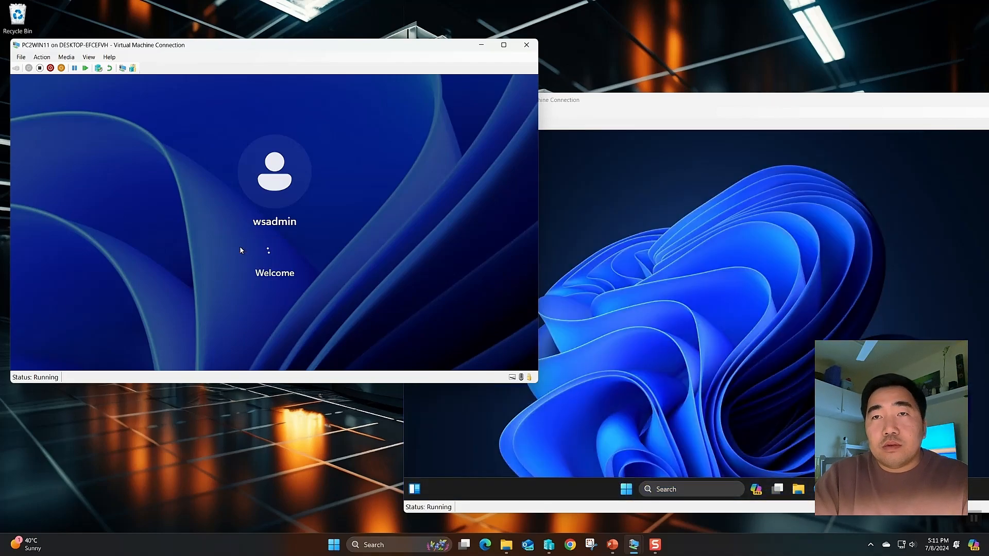
On PC1WIN11, run gpupdate /force in a Command Prompt launched as administrator
{"action": "left_click", "coordinate": [698, 493]}
{"action": "left_click", "coordinate": [698, 493]}
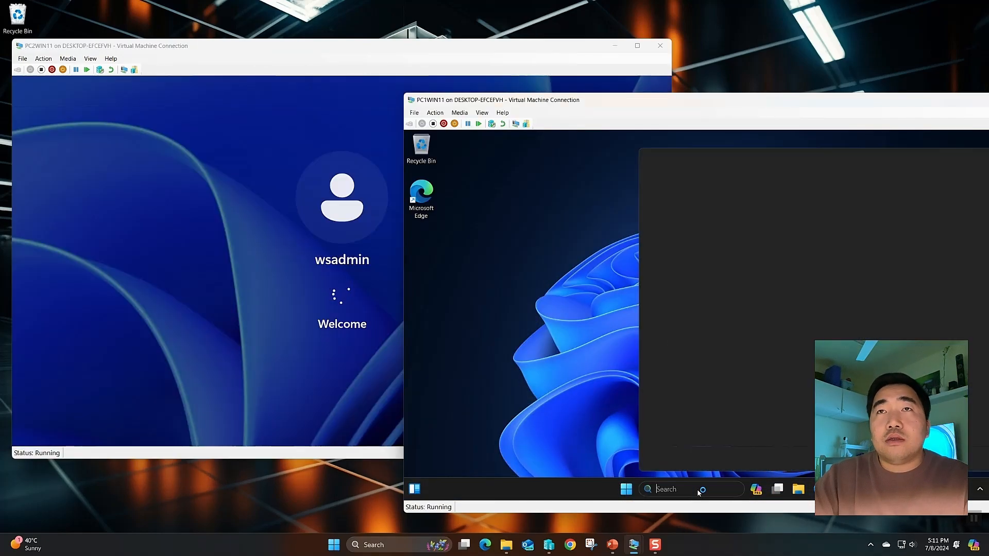
{"action": "type", "text": "run"}
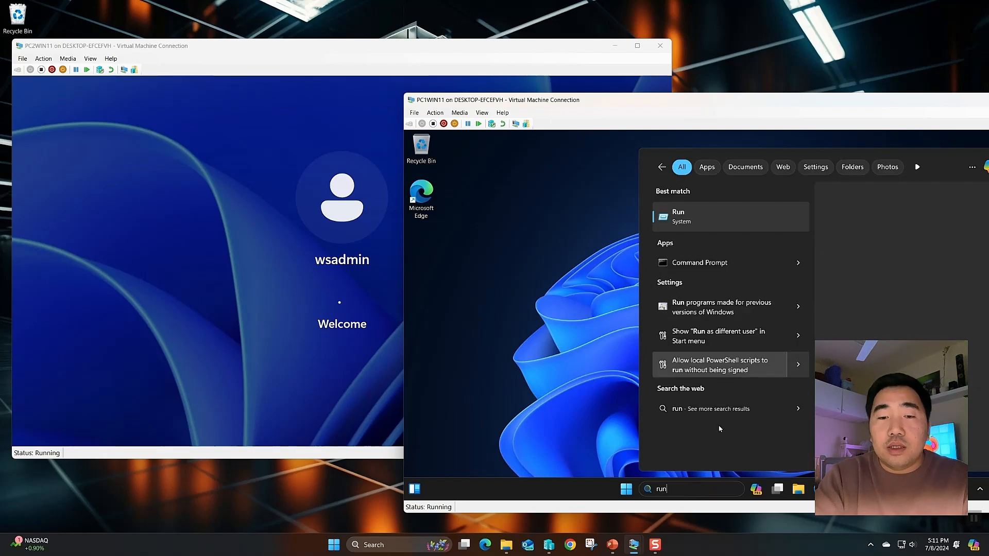
{"action": "key", "text": "BackSpace"}
{"action": "key", "text": "BackSpace"}
{"action": "key", "text": "BackSpace"}
{"action": "type", "text": "cmd"}
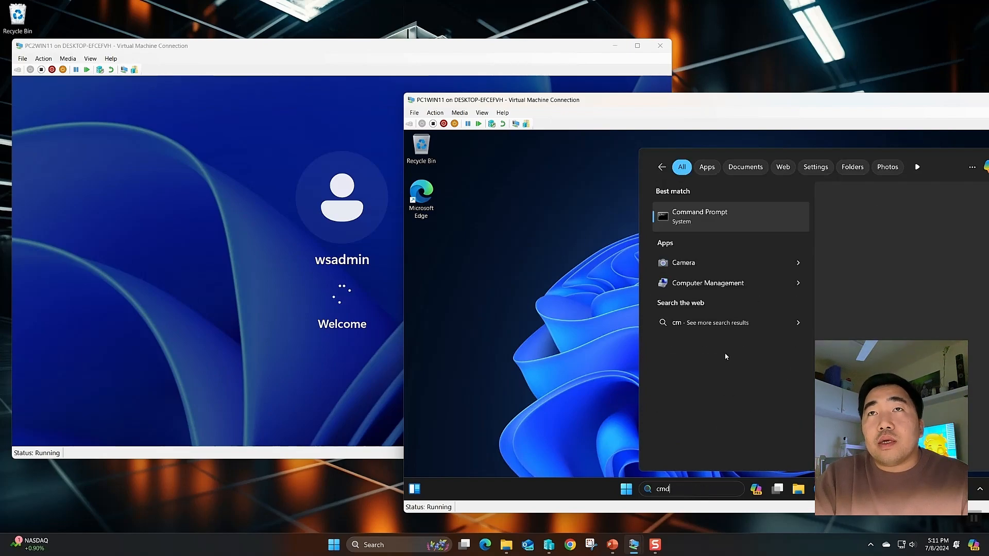
{"action": "right_click", "coordinate": [713, 220]}
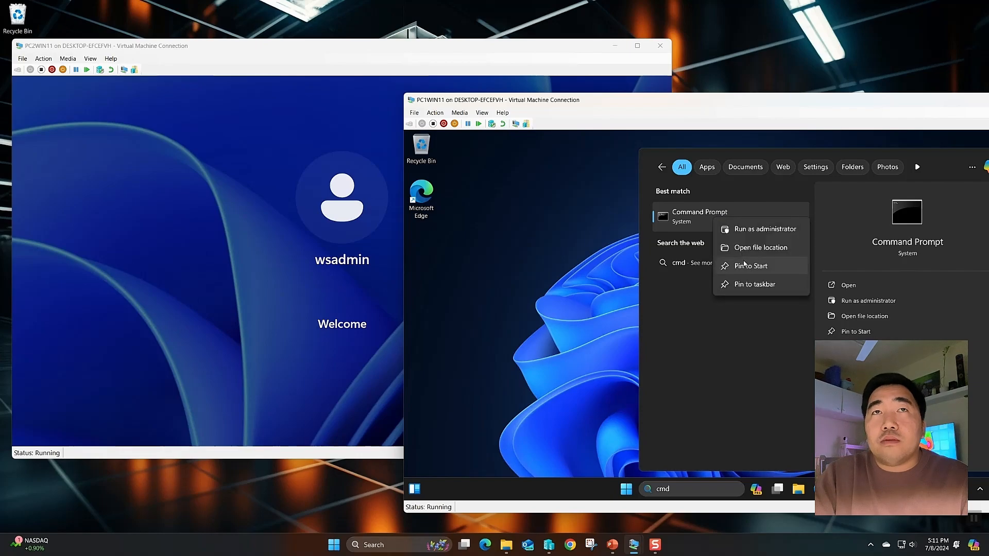
{"action": "left_click", "coordinate": [736, 228]}
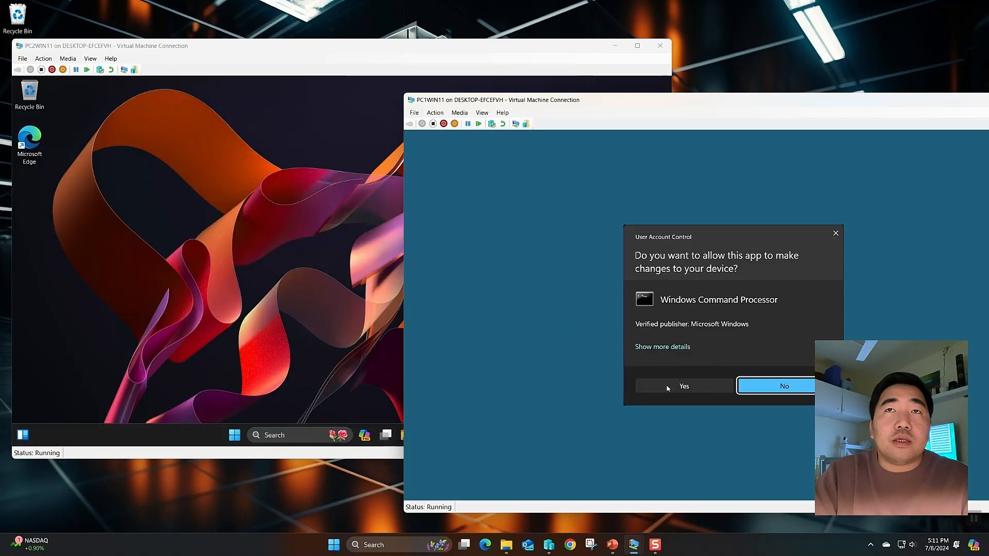
{"action": "left_click", "coordinate": [686, 386]}
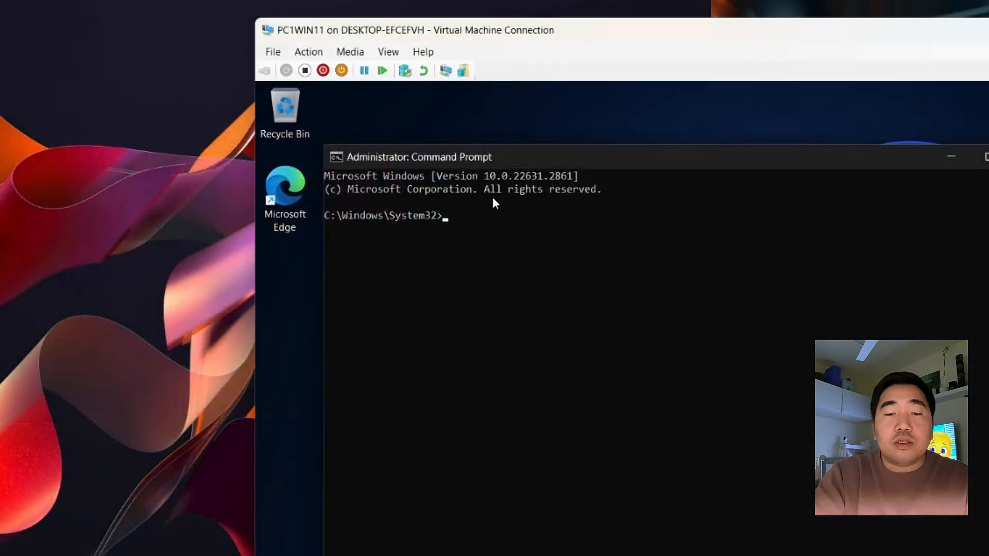
{"action": "left_click", "coordinate": [541, 219]}
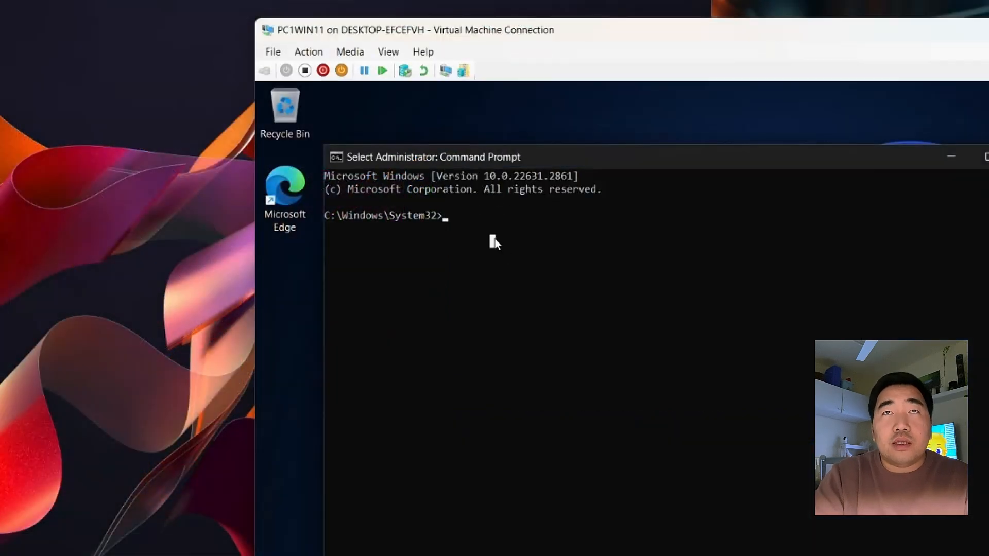
{"action": "type", "text": "gpupdate /force"}
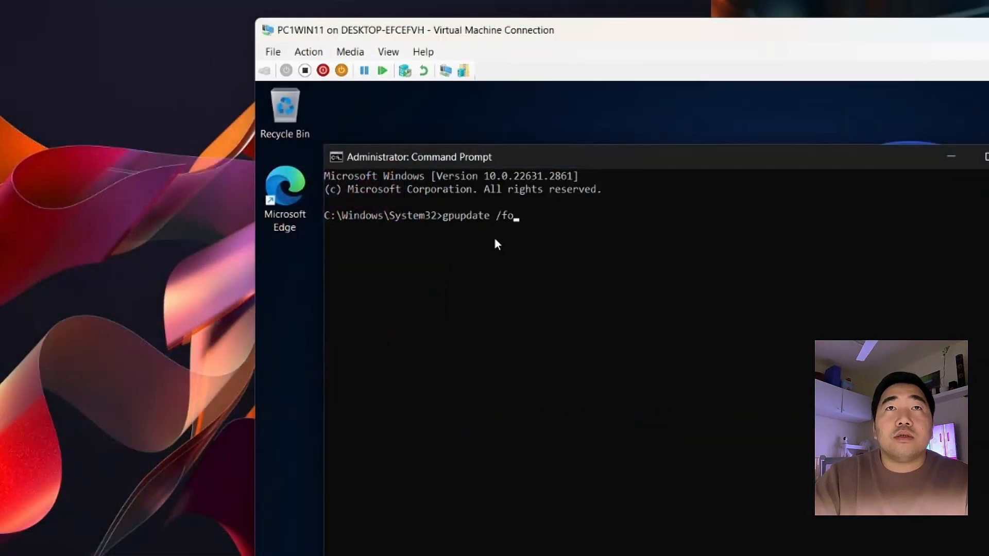
{"action": "key", "text": "Return"}
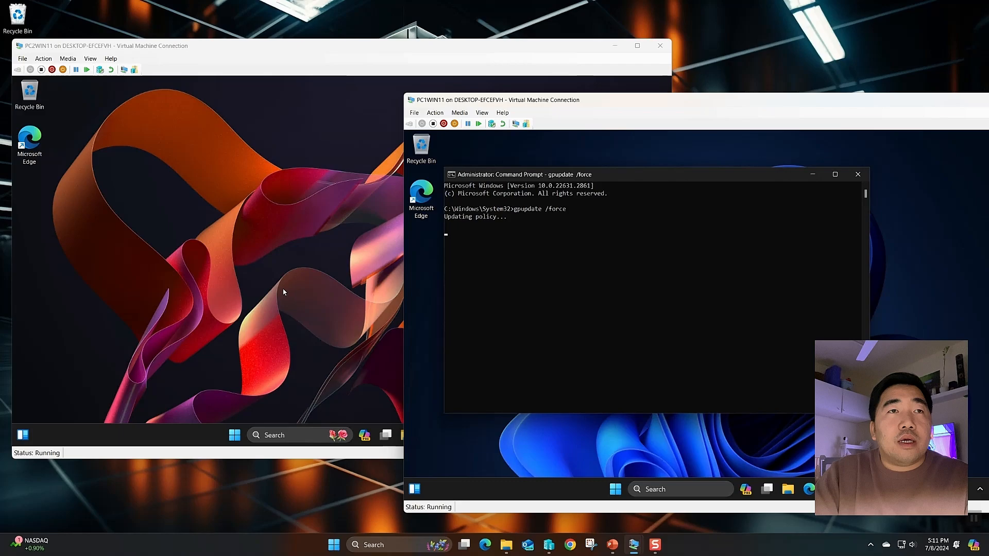
Search cmd on PC2WIN11, then close the non-elevated Command Prompt windows that opened
{"action": "left_click", "coordinate": [283, 292]}
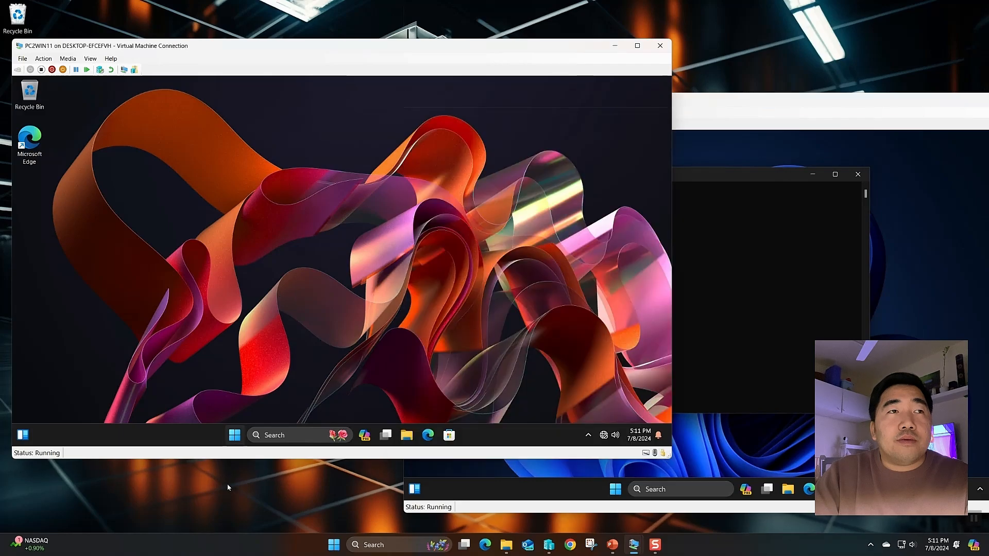
{"action": "left_click", "coordinate": [234, 435]}
{"action": "left_click", "coordinate": [275, 436]}
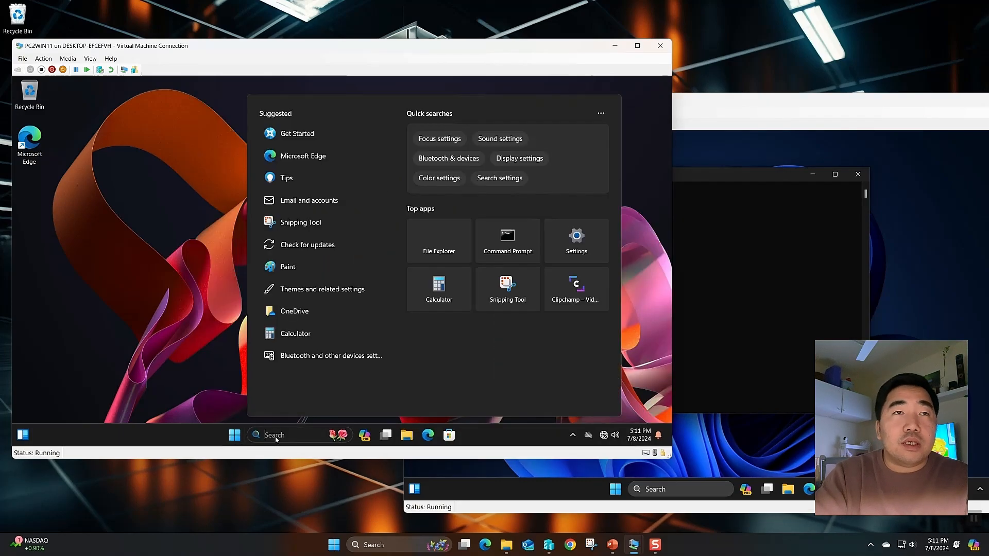
{"action": "type", "text": "cmd"}
{"action": "key", "text": "Return"}
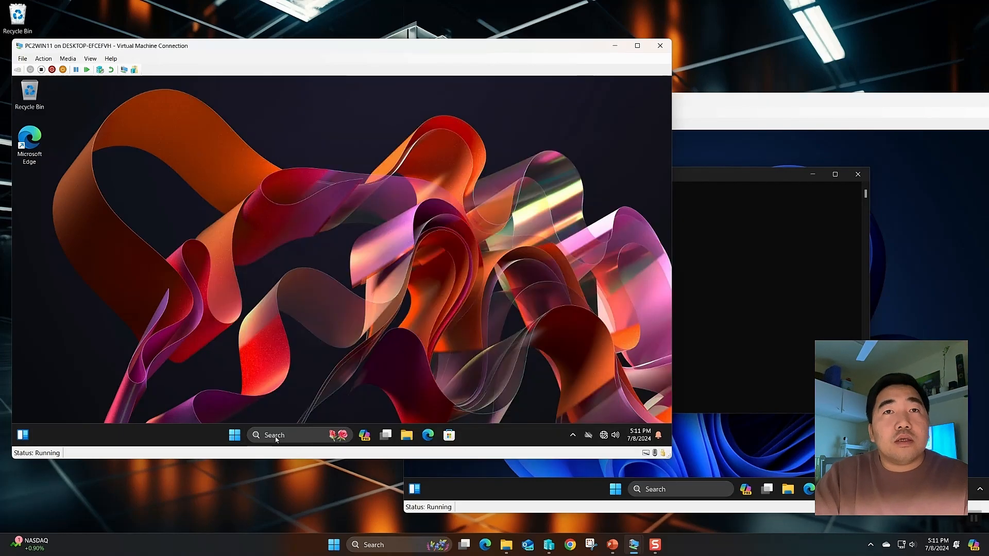
{"action": "left_click", "coordinate": [453, 108]}
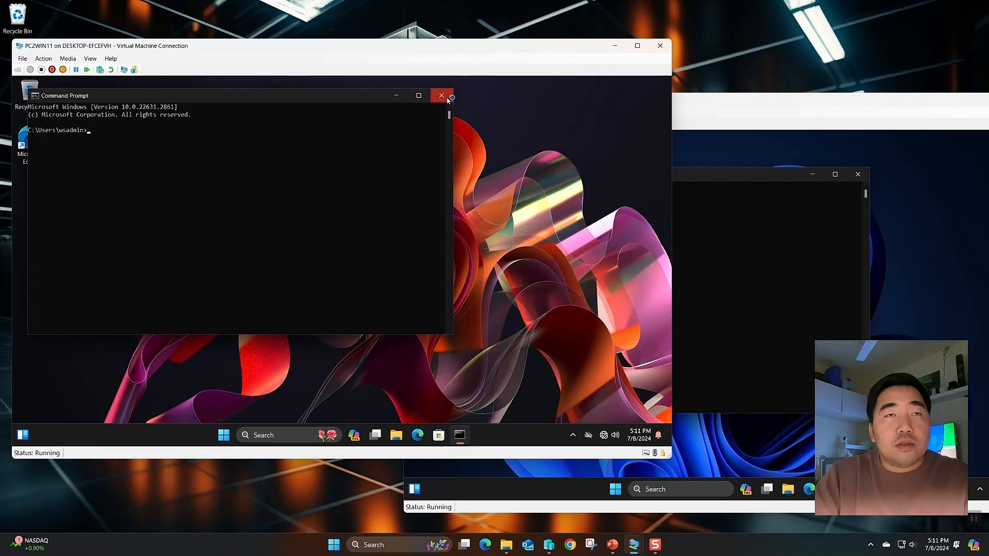
{"action": "left_click", "coordinate": [441, 95]}
Run gpupdate /force in an administrator Command Prompt on PC2WIN11
{"action": "left_click", "coordinate": [310, 436]}
{"action": "type", "text": "cmd"}
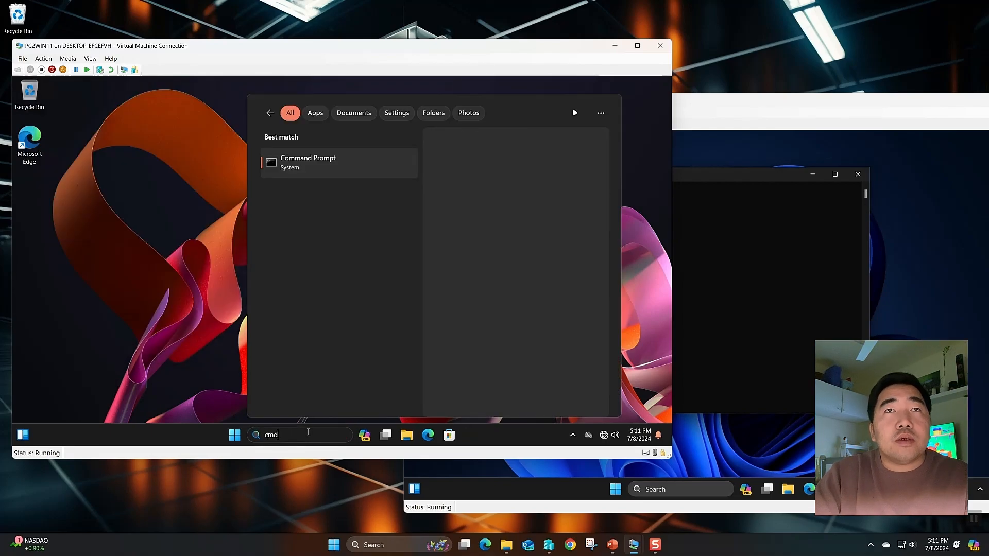
{"action": "left_click", "coordinate": [456, 246]}
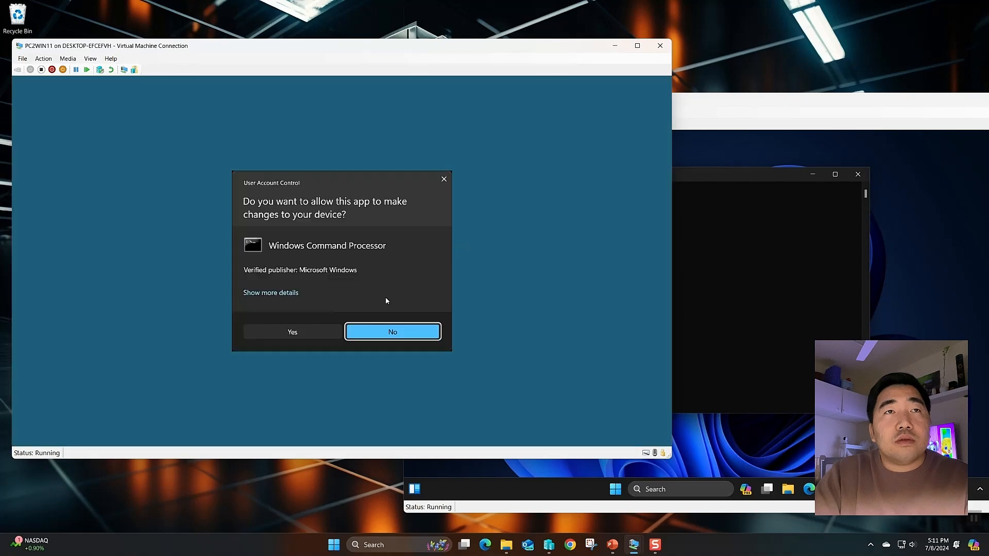
{"action": "left_click", "coordinate": [283, 328]}
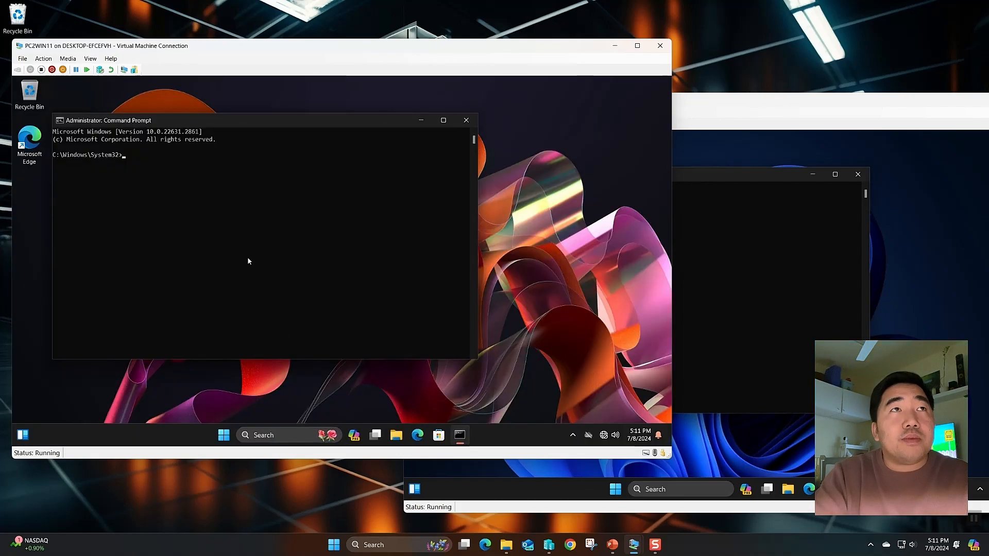
{"action": "type", "text": "gpupdate "}
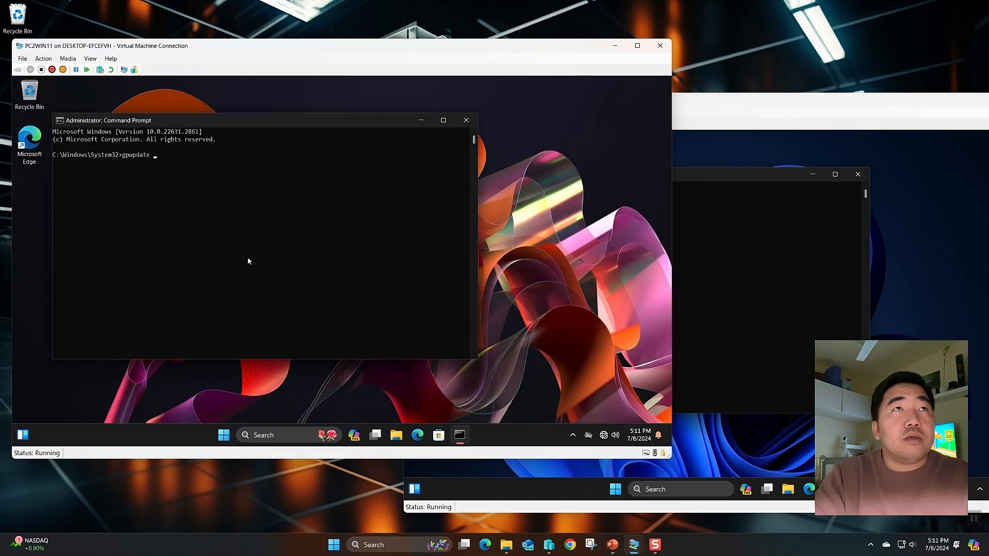
{"action": "type", "text": "/force"}
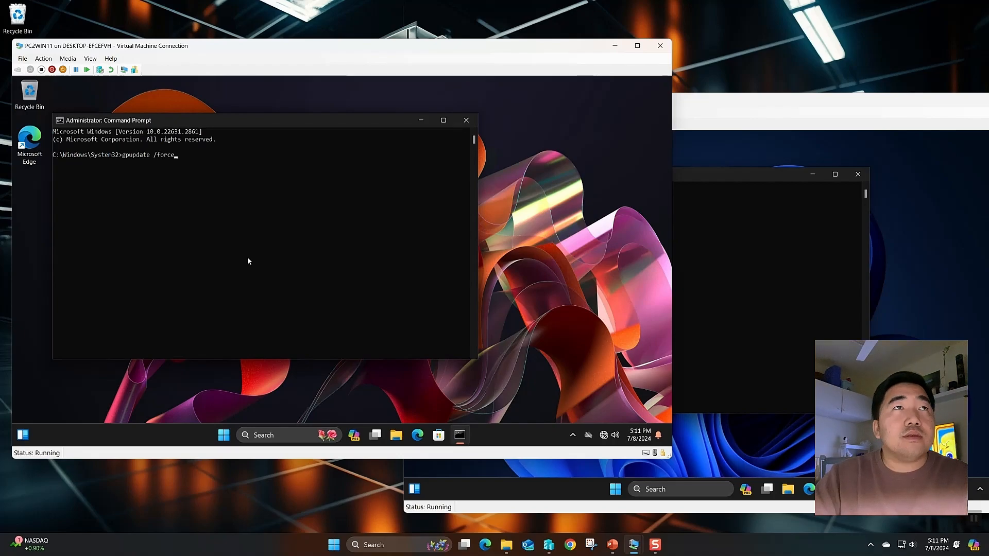
{"action": "key", "text": "Return"}
Close PC1WIN11's Command Prompt and sign out from the Start menu account options
{"action": "left_click", "coordinate": [787, 264]}
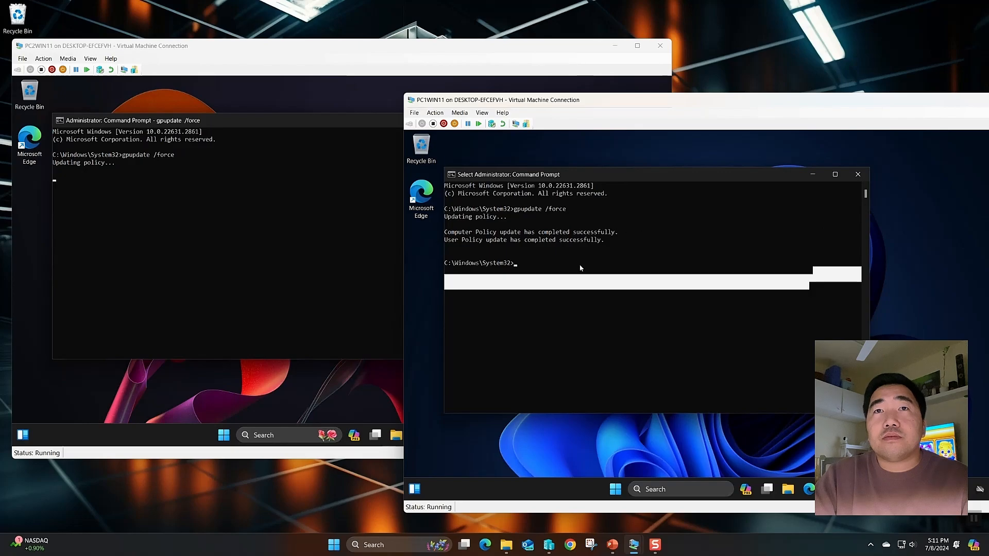
{"action": "left_click", "coordinate": [857, 174]}
{"action": "left_click", "coordinate": [625, 489]}
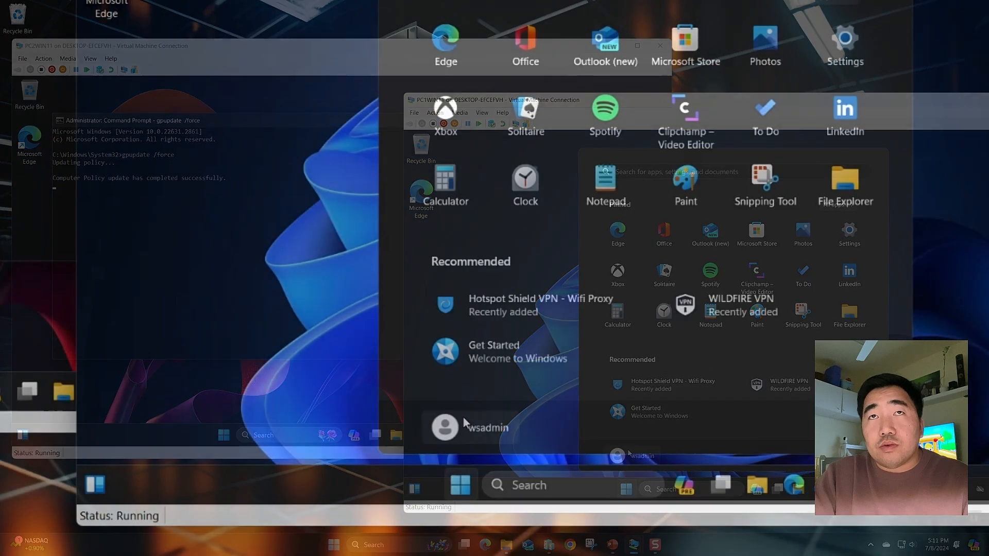
{"action": "left_click", "coordinate": [617, 456]}
{"action": "left_click", "coordinate": [515, 390]}
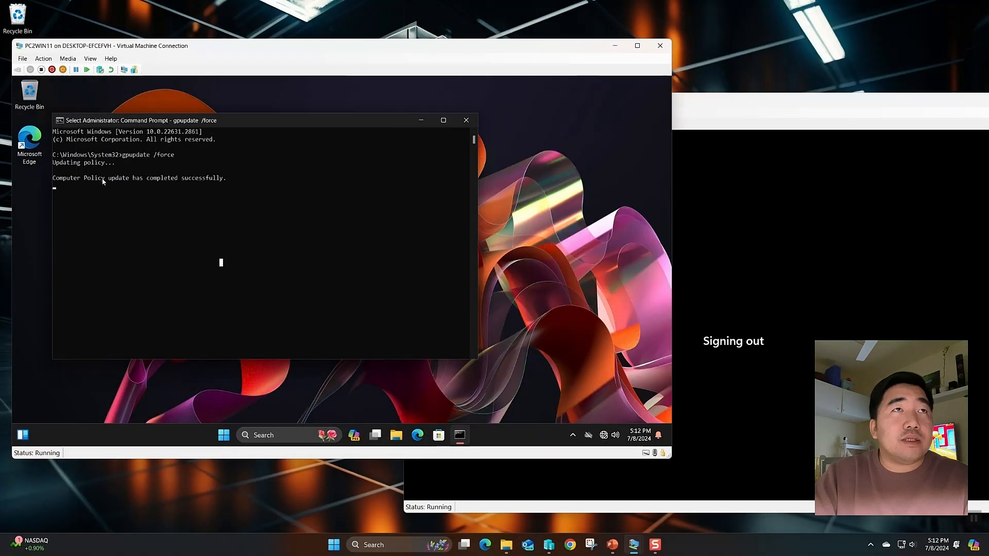
Highlight the Computer Policy completion message in PC2WIN11's console
{"action": "left_click_drag", "start_coordinate": [122, 180], "coordinate": [194, 181]}
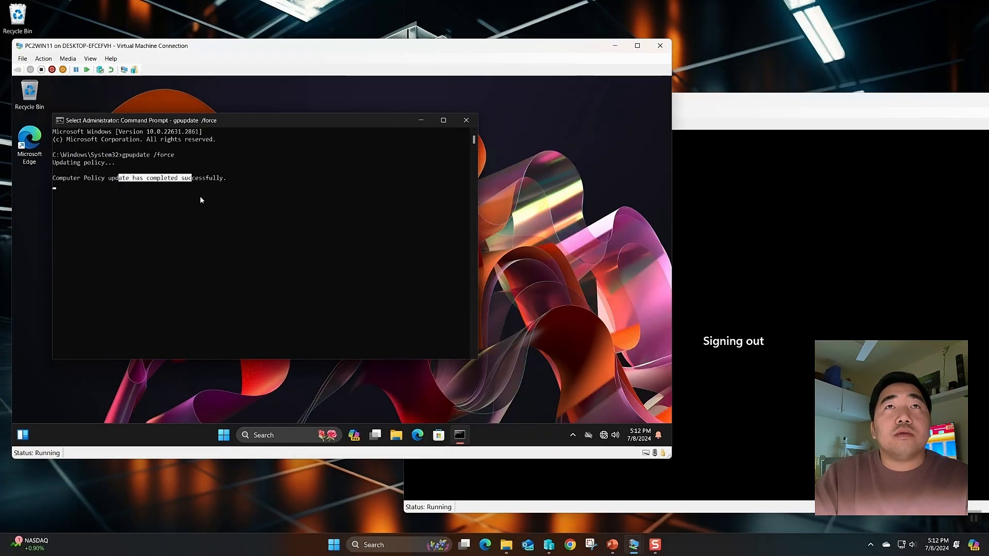
{"action": "left_click", "coordinate": [224, 216]}
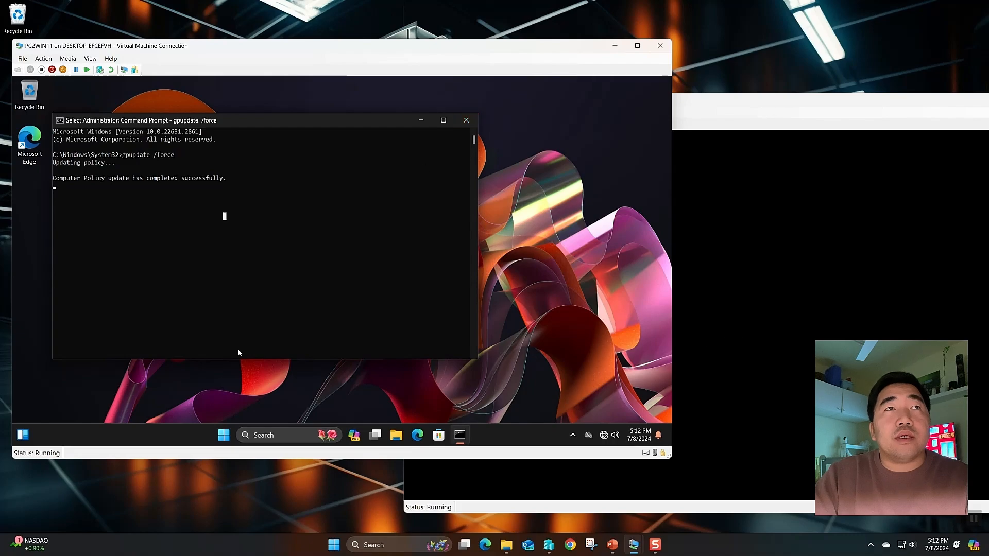
{"action": "left_click", "coordinate": [579, 271]}
Sign out of PC2WIN11 from the Start menu account options
{"action": "right_click", "coordinate": [567, 300]}
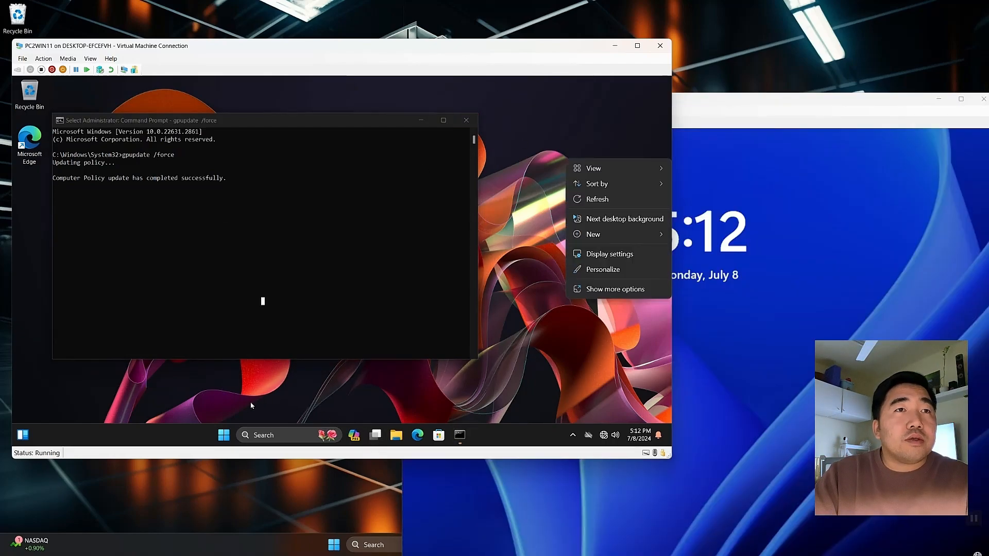
{"action": "left_click", "coordinate": [230, 377]}
{"action": "left_click", "coordinate": [223, 432]}
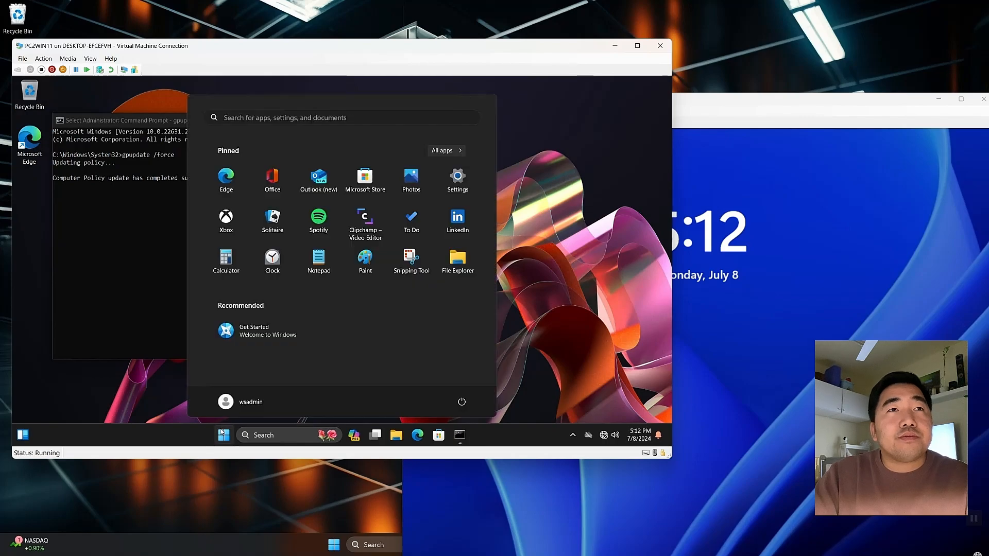
{"action": "left_click", "coordinate": [242, 402]}
{"action": "left_click", "coordinate": [225, 382]}
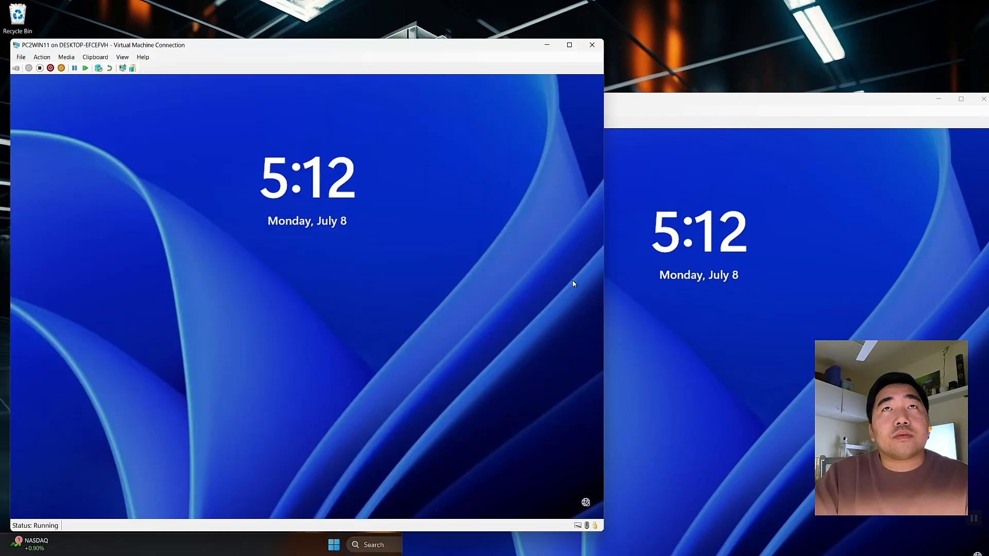
Centre both client windows, choose Other user on PC1WIN11, and bring its sign-in screen forward
{"action": "left_click_drag", "start_coordinate": [314, 60], "coordinate": [444, 31]}
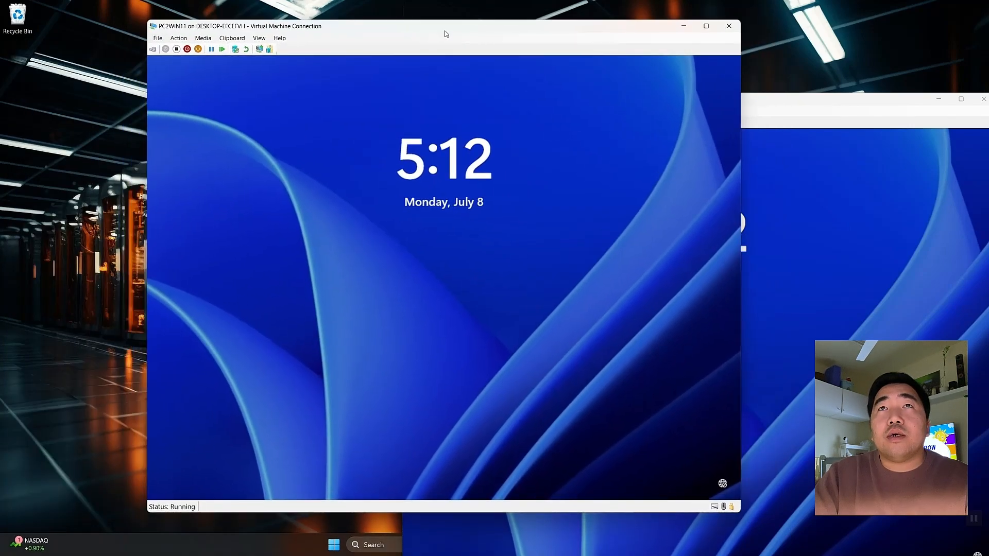
{"action": "left_click_drag", "start_coordinate": [799, 101], "coordinate": [547, 35]}
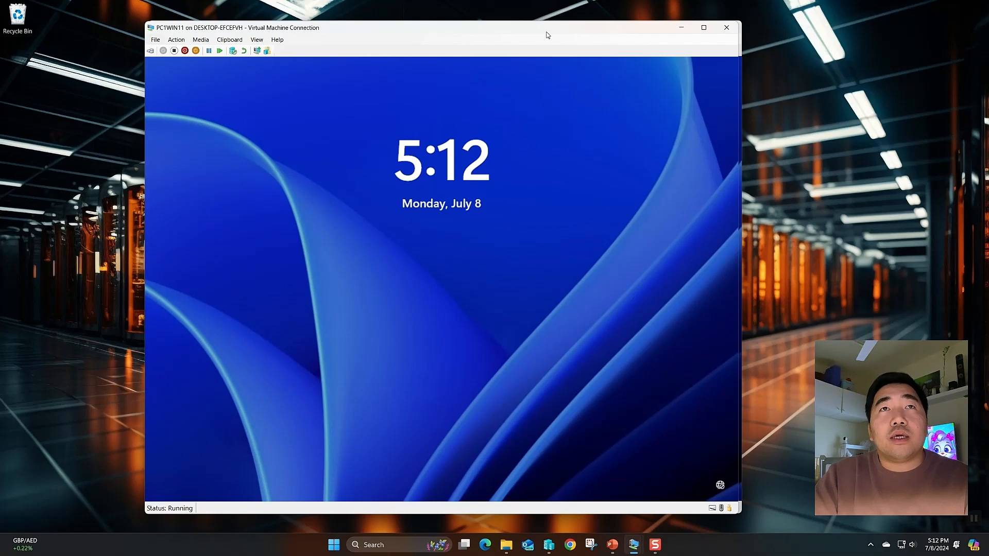
{"action": "left_click", "coordinate": [471, 220]}
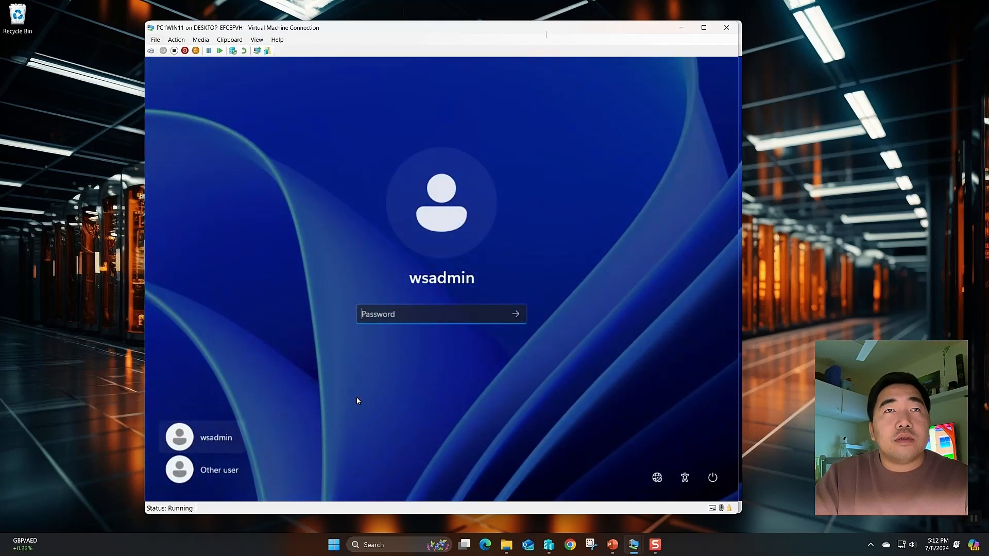
{"action": "left_click", "coordinate": [211, 471]}
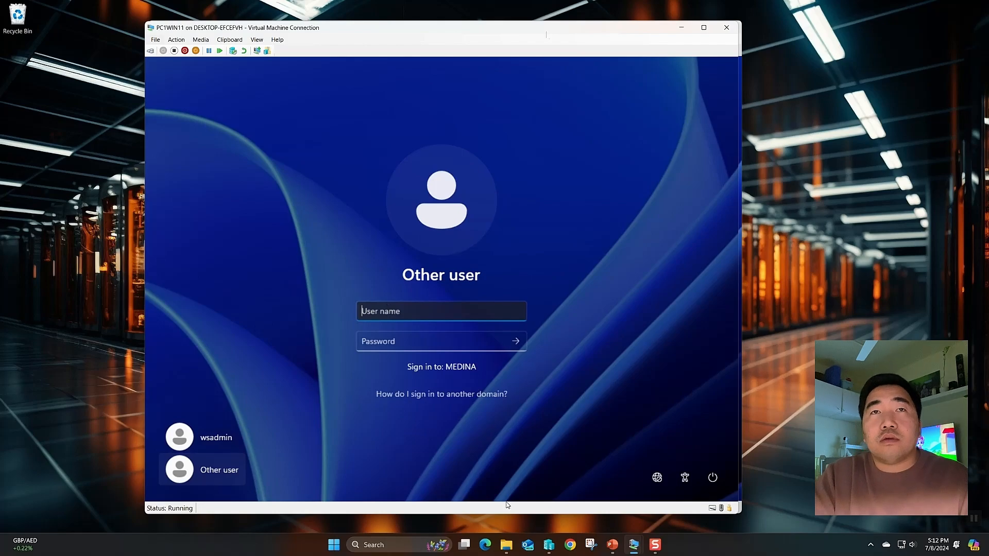
{"action": "mouse_move", "coordinate": [635, 544]}
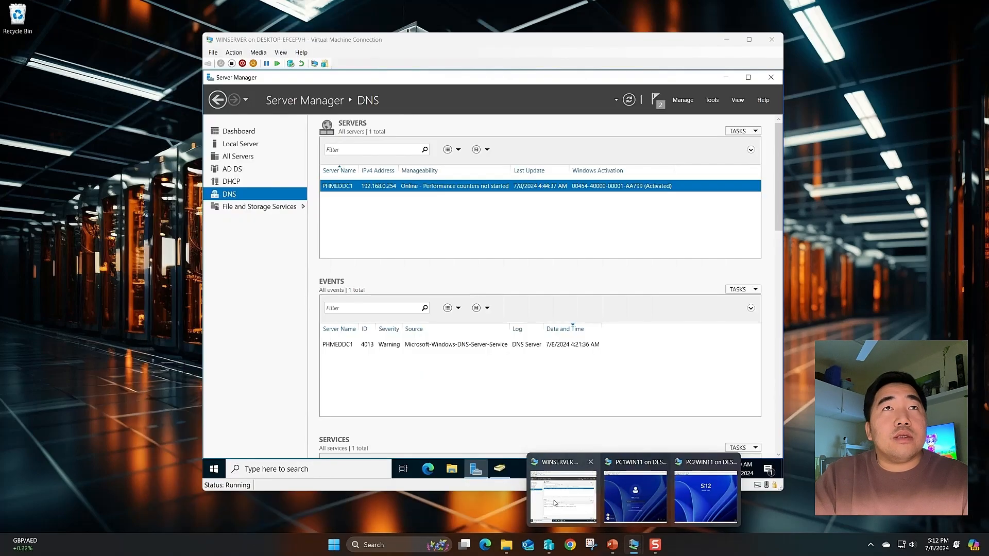
{"action": "left_click", "coordinate": [574, 486]}
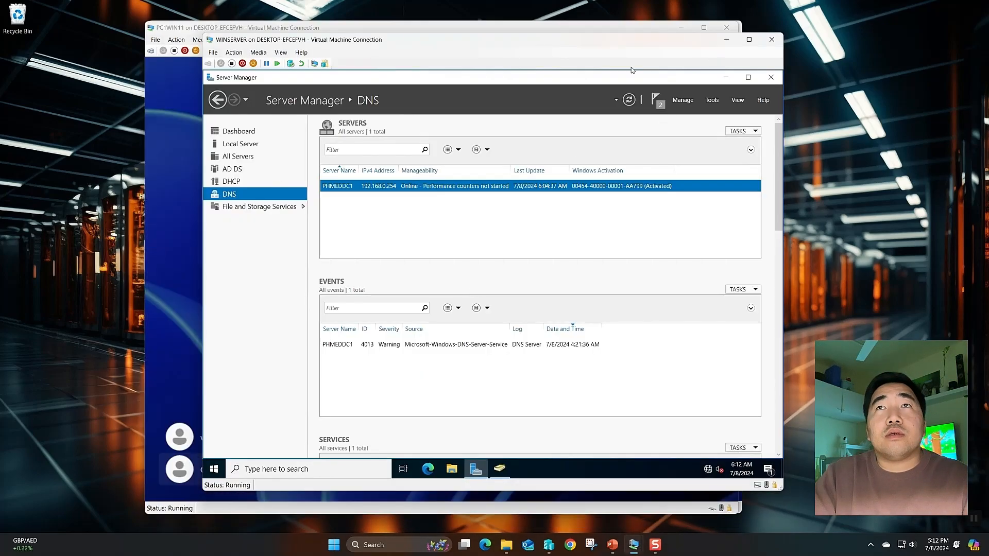
{"action": "left_click_drag", "start_coordinate": [693, 45], "coordinate": [673, 49]}
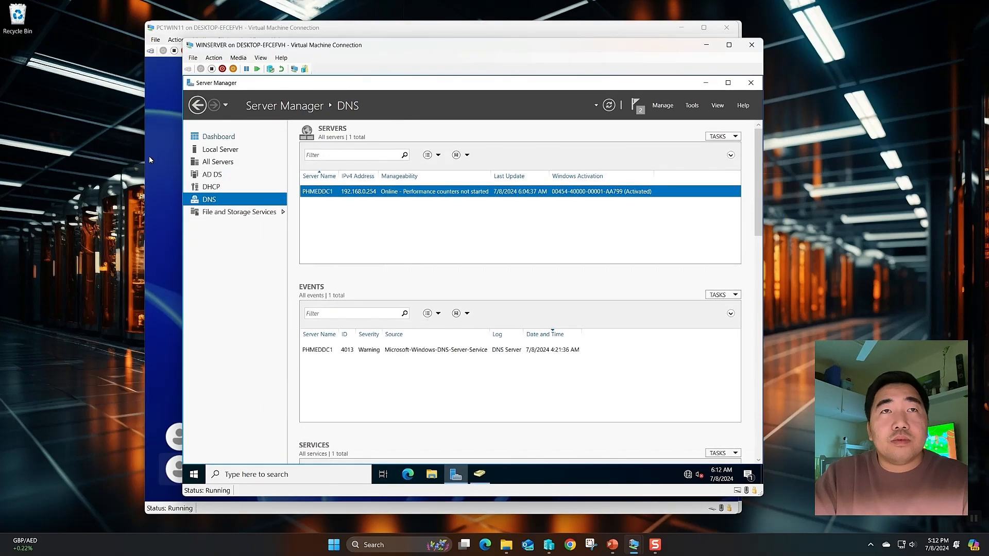
{"action": "left_click", "coordinate": [149, 156]}
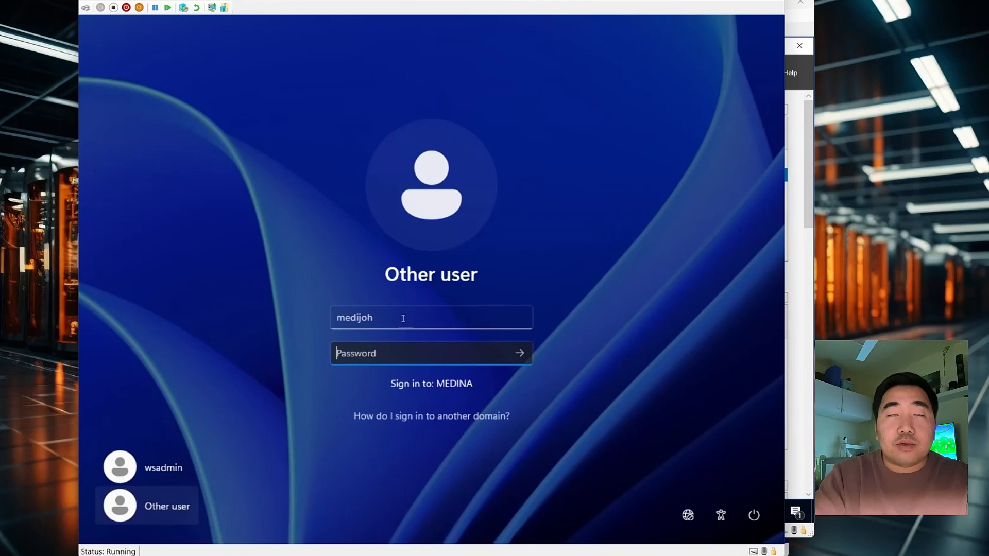
Sign in to PC1WIN11 with the MEDINA domain user's name and password
{"action": "type", "text": "P"}
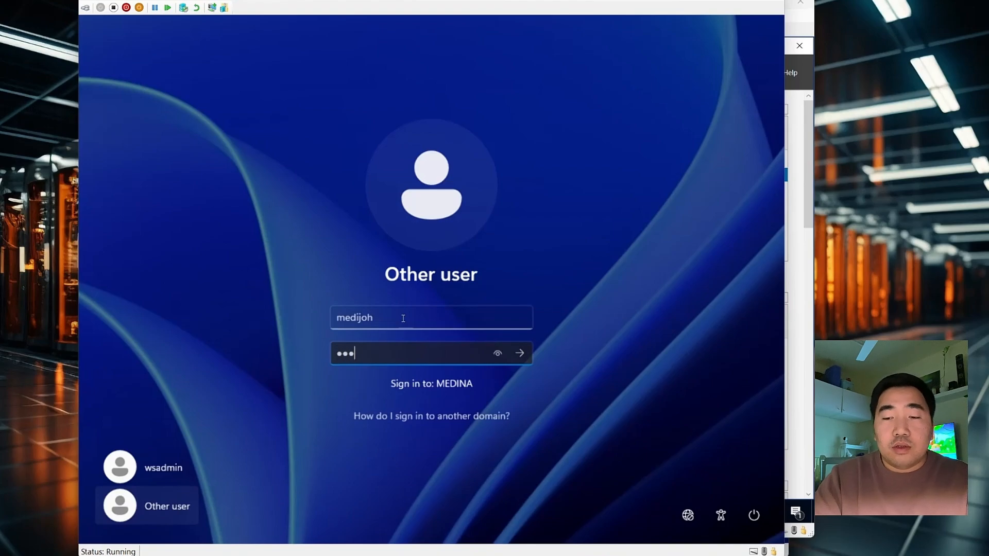
{"action": "type", "text": "assword1"}
{"action": "key", "text": "Return"}
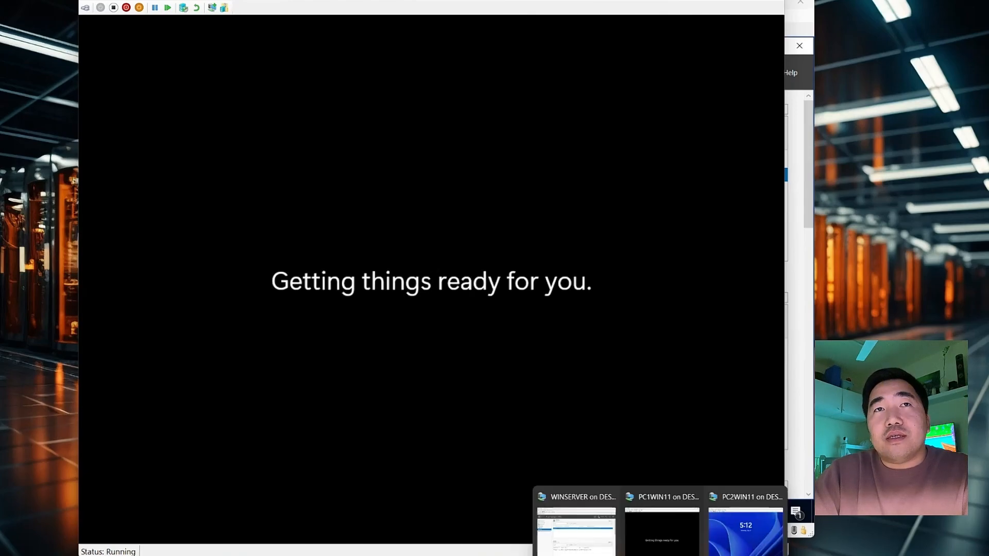
Dismiss PC2WIN11's lock screen, then check the STAFF user's logon names on ADUC's Account tab
{"action": "left_click", "coordinate": [685, 529]}
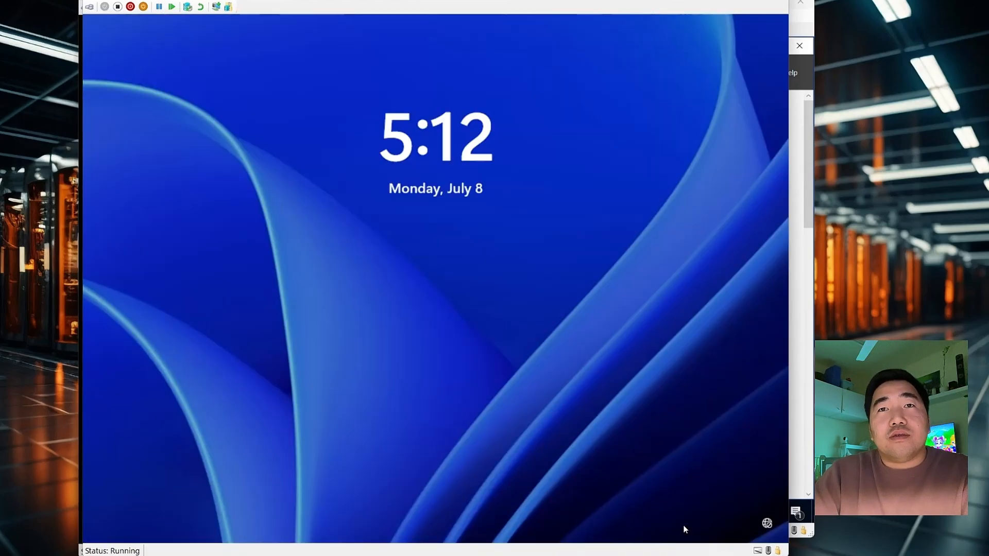
{"action": "left_click", "coordinate": [526, 401]}
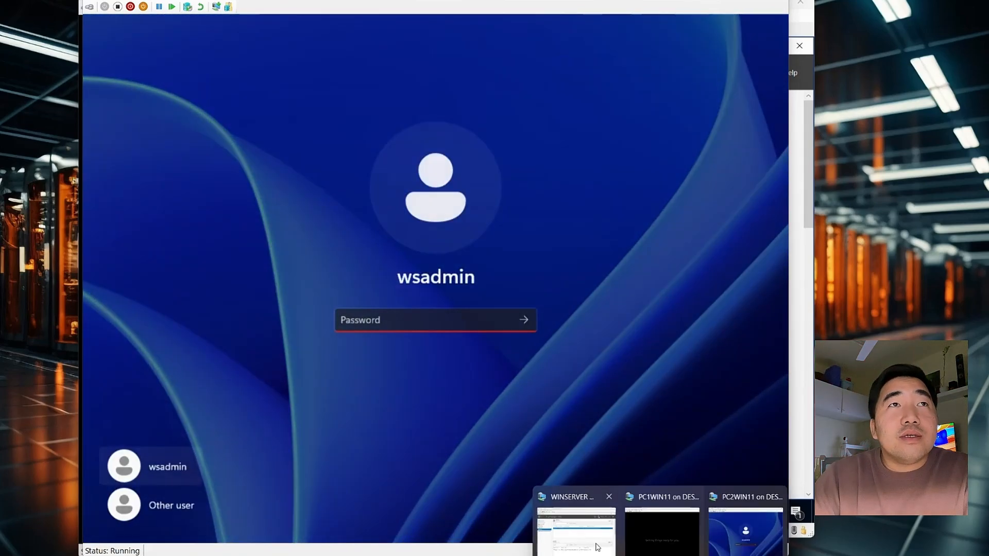
{"action": "left_click", "coordinate": [576, 530]}
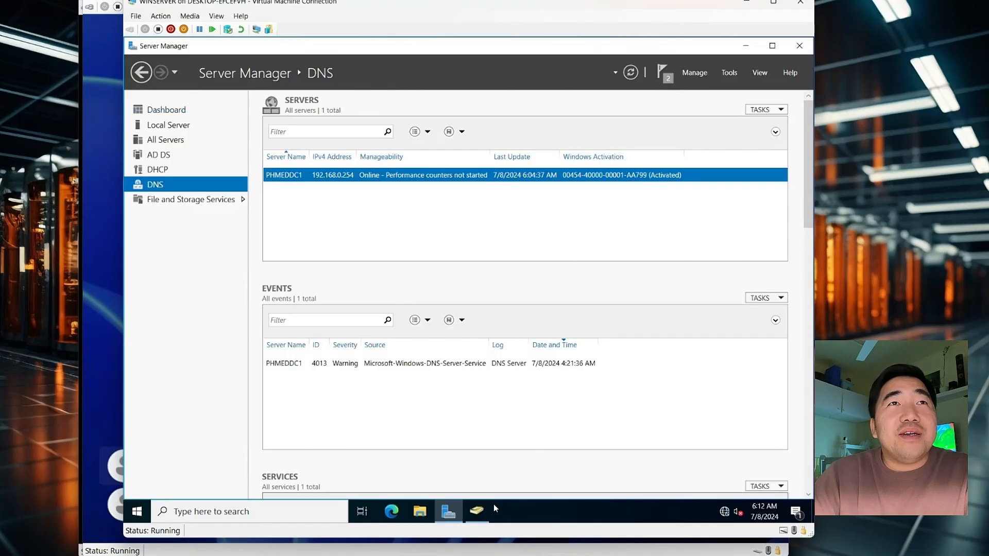
{"action": "left_click", "coordinate": [476, 510]}
{"action": "left_click", "coordinate": [283, 106]}
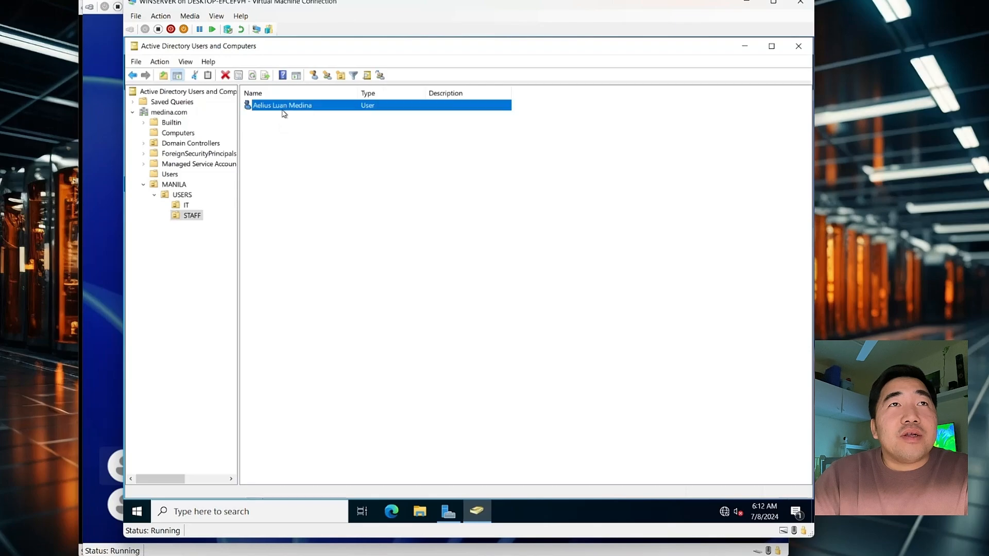
{"action": "double_click", "coordinate": [270, 104]}
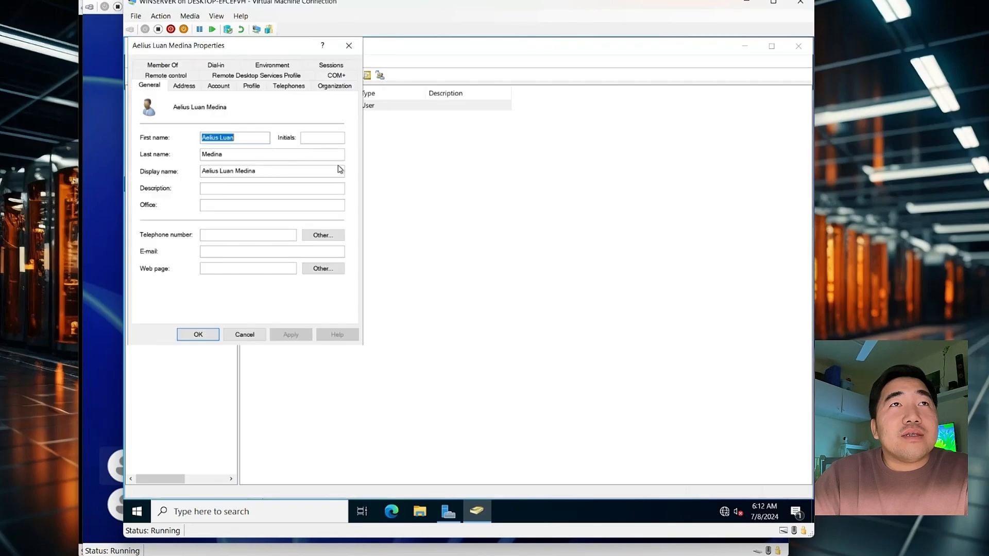
{"action": "left_click", "coordinate": [216, 88]}
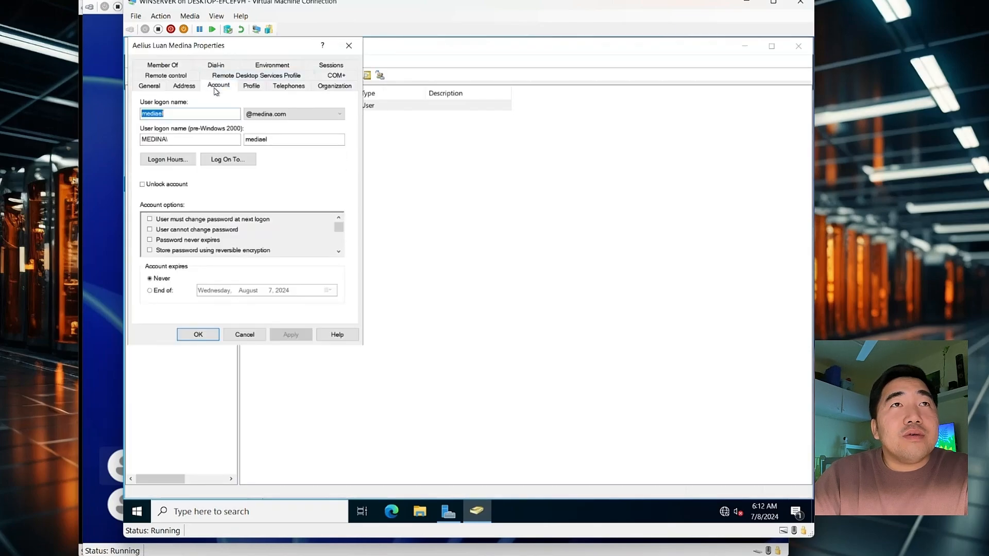
{"action": "left_click", "coordinate": [271, 141]}
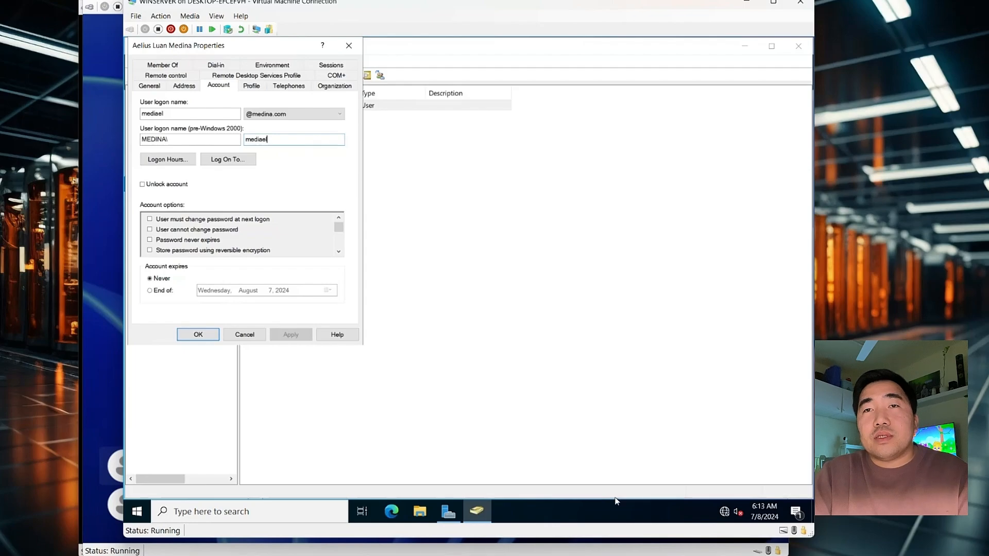
Sign in to PC2WIN11 as Other user with the second MEDINA domain user's name and password
{"action": "left_click", "coordinate": [664, 528]}
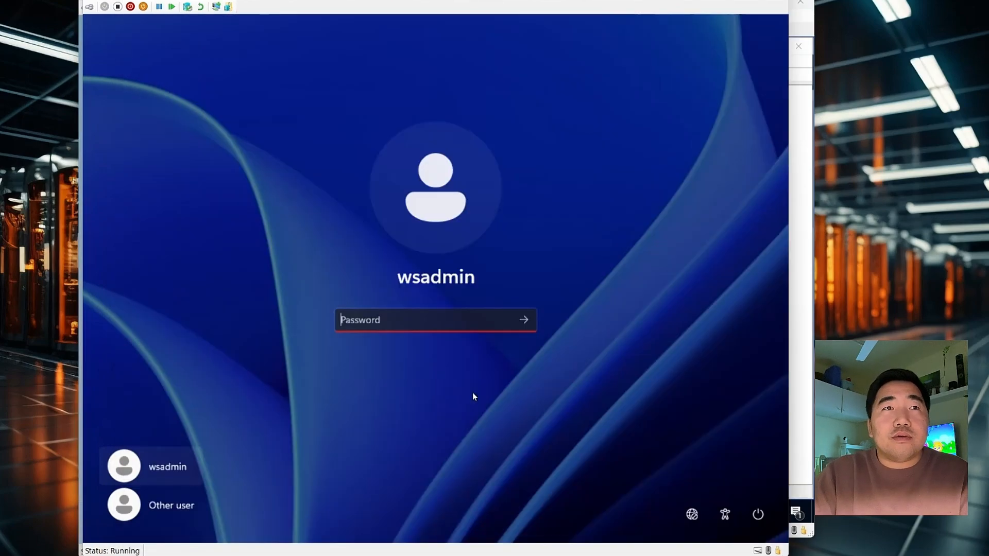
{"action": "left_click", "coordinate": [154, 504]}
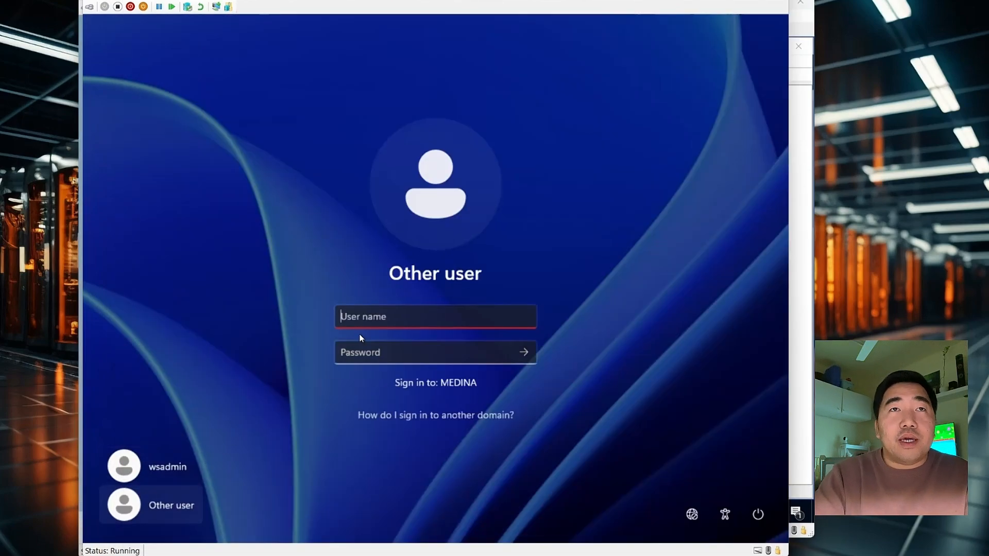
{"action": "type", "text": "med"}
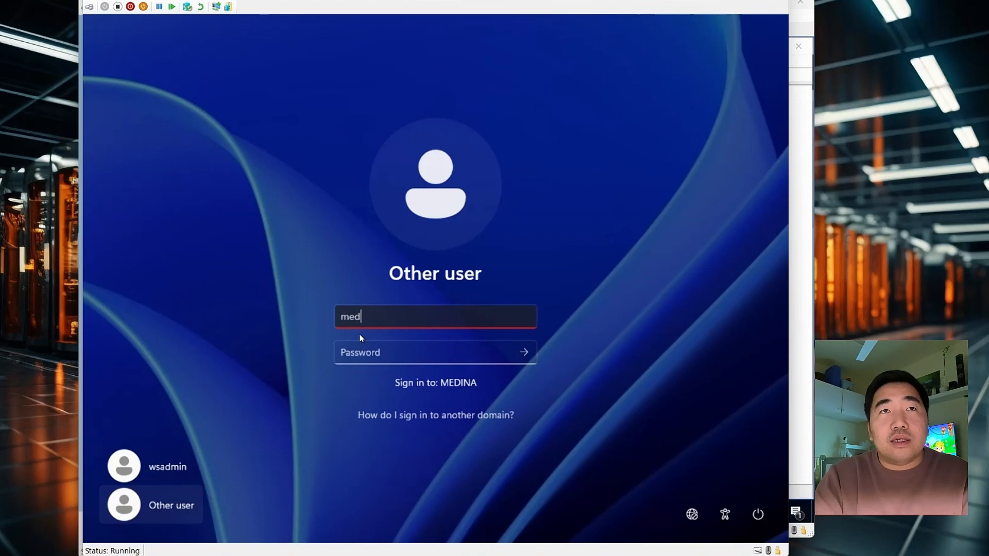
{"action": "type", "text": "iael"}
{"action": "key", "text": "Tab"}
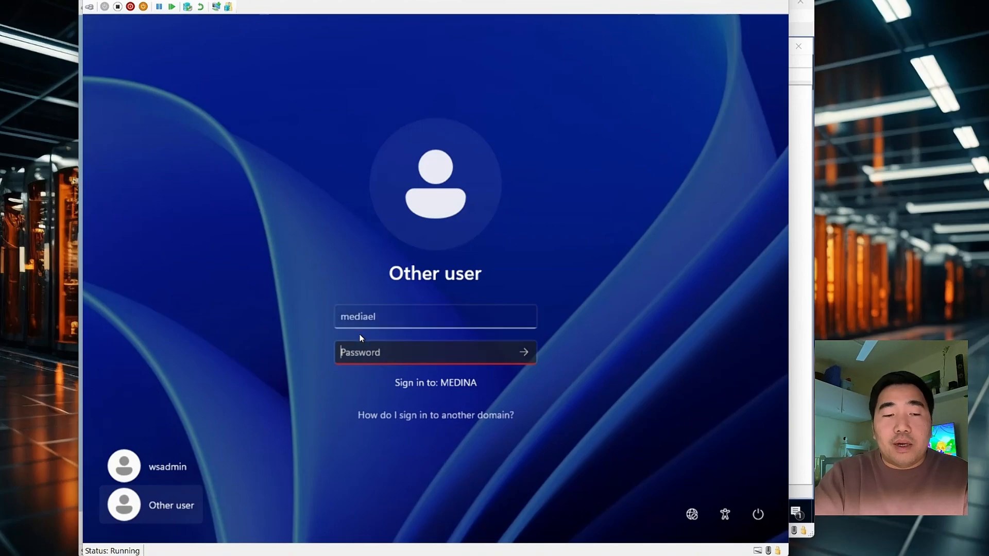
{"action": "type", "text": "P@ssw0rd"}
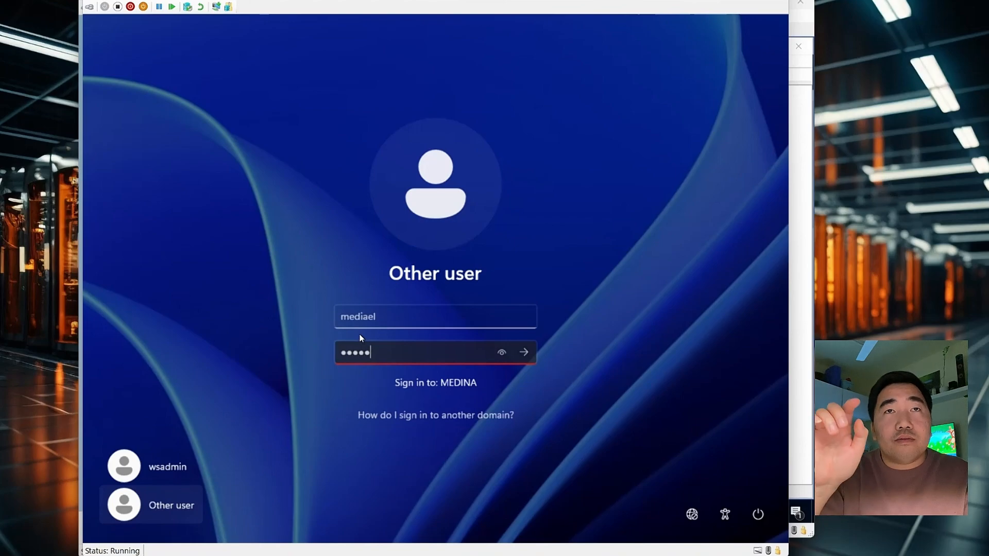
{"action": "key", "text": "Return"}
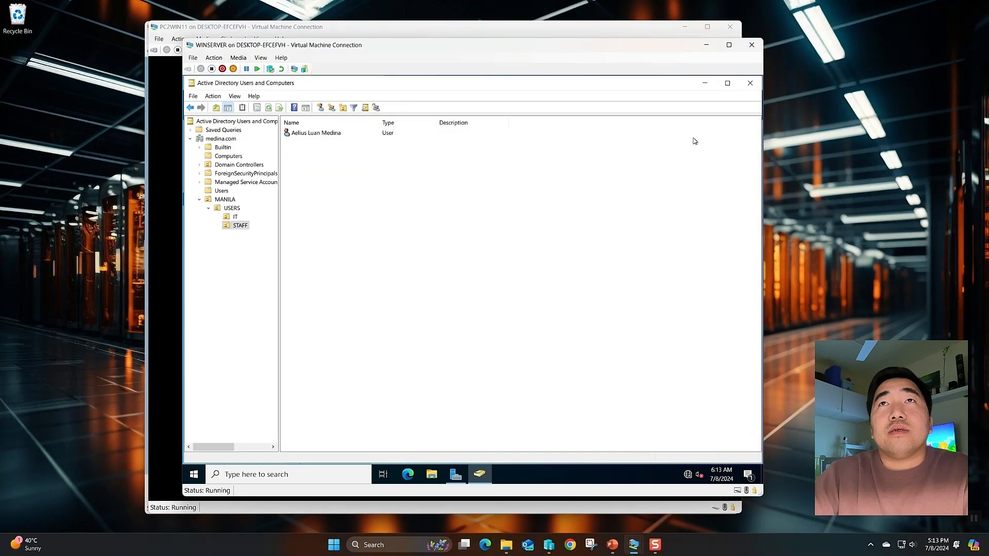
Minimize WINSERVER and arrange the PC2WIN11 and PC1WIN11 windows side by side
{"action": "left_click", "coordinate": [706, 45]}
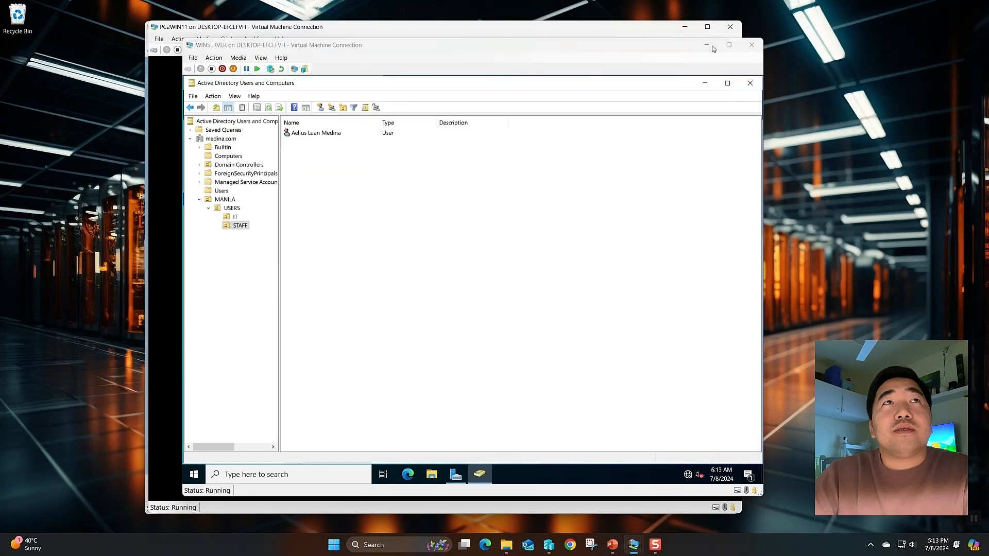
{"action": "left_click_drag", "start_coordinate": [334, 26], "coordinate": [218, 19]}
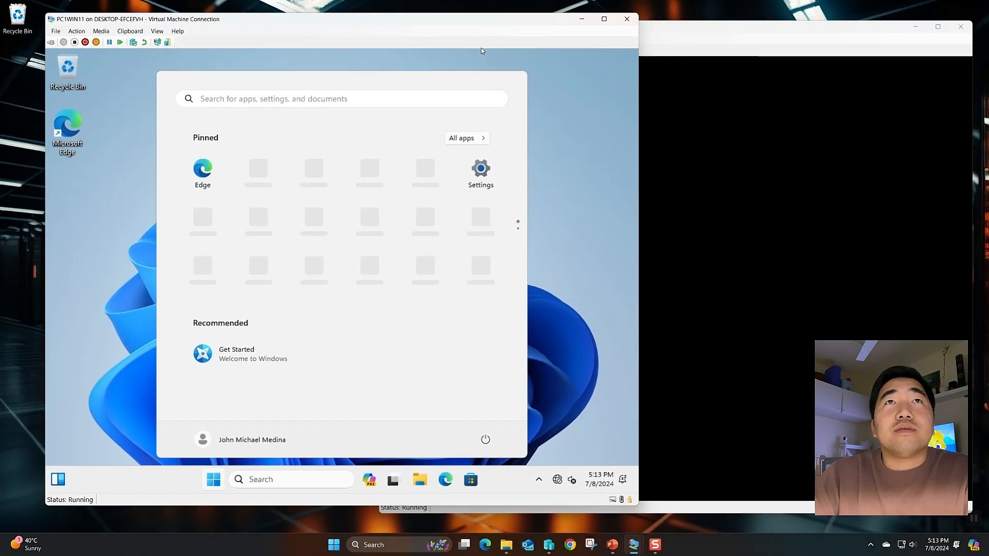
{"action": "left_click_drag", "start_coordinate": [118, 19], "coordinate": [108, 30]}
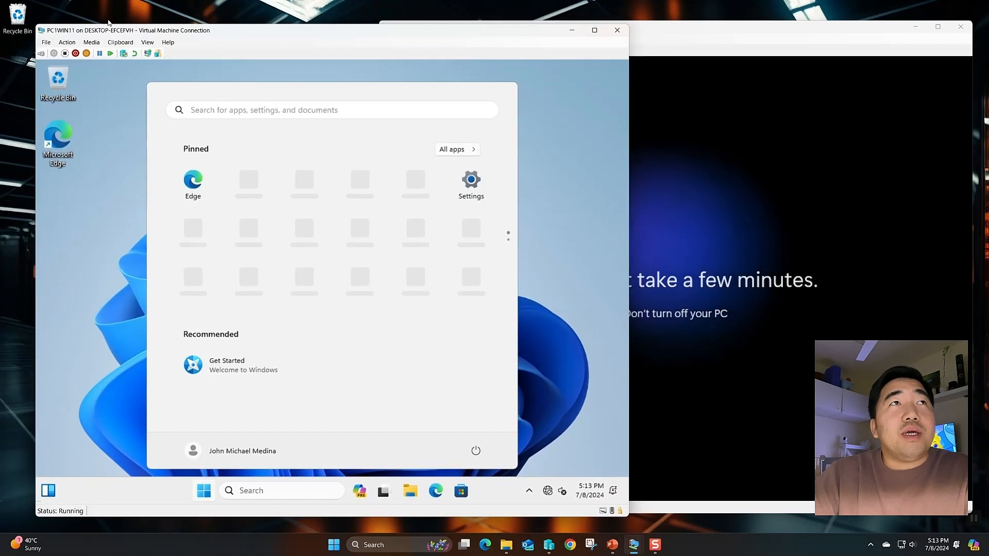
{"action": "mouse_move", "coordinate": [40, 27]}
{"action": "left_mouse_down"}
{"action": "mouse_move", "coordinate": [93, 24]}
{"action": "mouse_move", "coordinate": [50, 23]}
{"action": "left_mouse_up"}
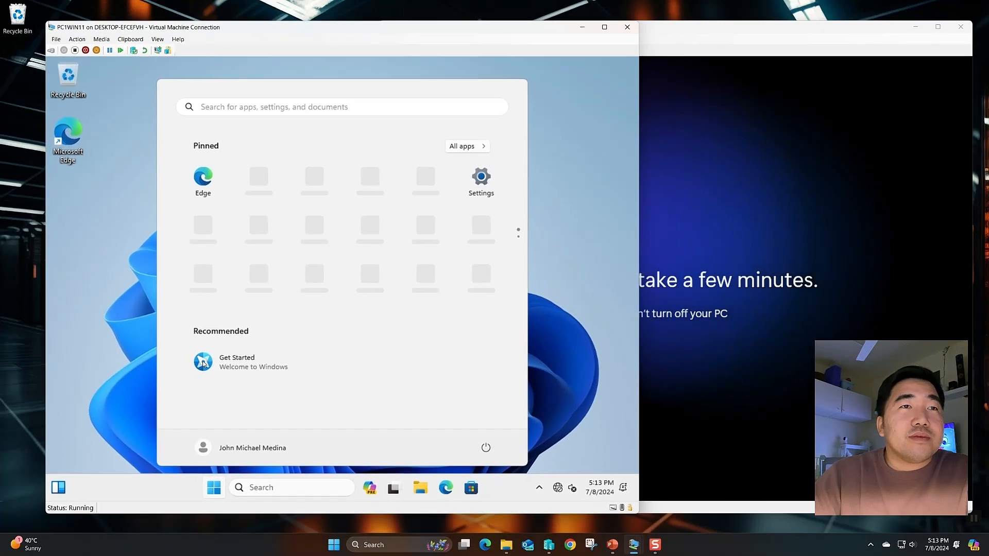
{"action": "left_click", "coordinate": [202, 489]}
{"action": "left_click", "coordinate": [209, 488]}
Run ipconfig on PC1WIN11, confirming IPv4 192.168.0.22 with DNS suffix medina.com
{"action": "left_click", "coordinate": [262, 489]}
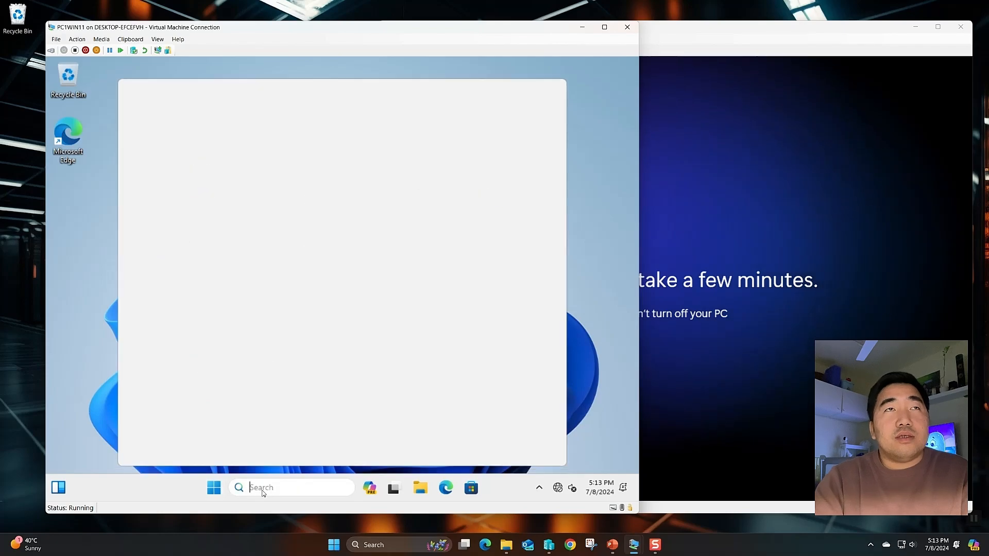
{"action": "type", "text": "cmd"}
{"action": "key", "text": "Return"}
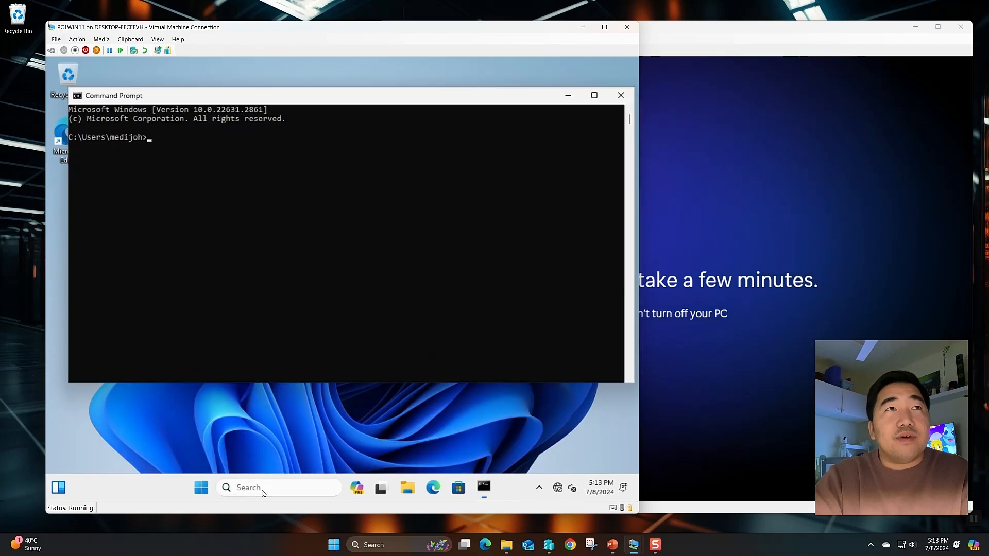
{"action": "type", "text": "ipconfig"}
{"action": "key", "text": "Return"}
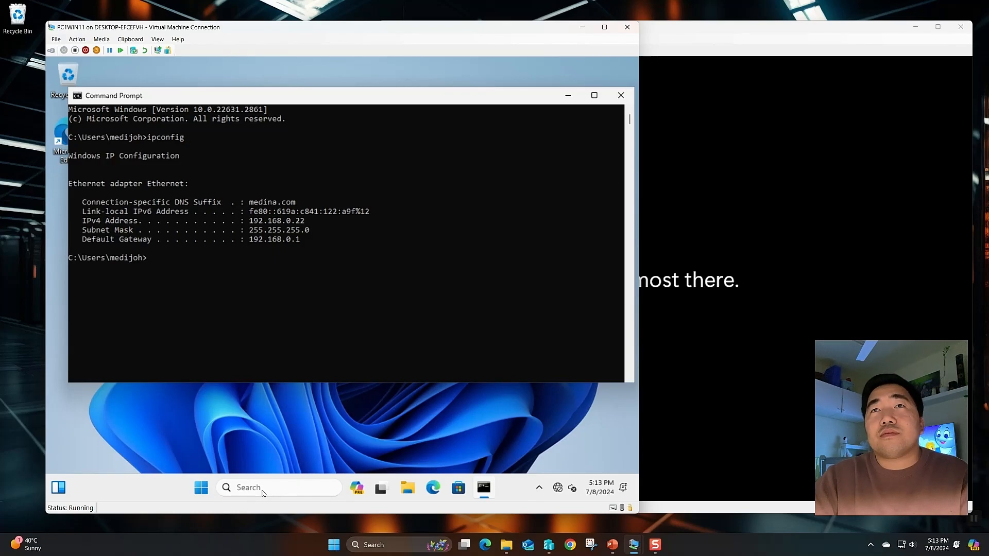
{"action": "key", "text": "alt+Tab"}
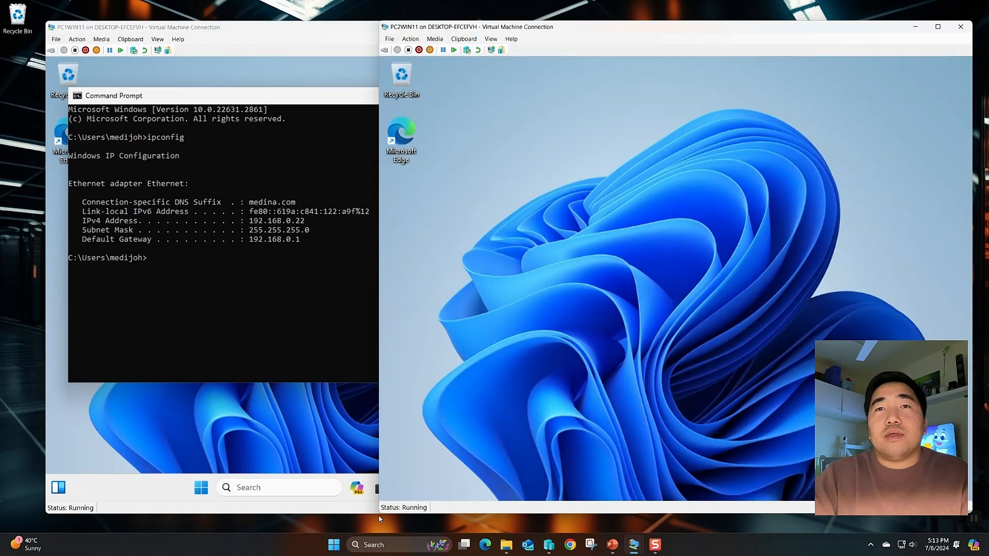
Open Command Prompt on PC2WIN11 and run ipconfig
{"action": "left_click", "coordinate": [651, 492]}
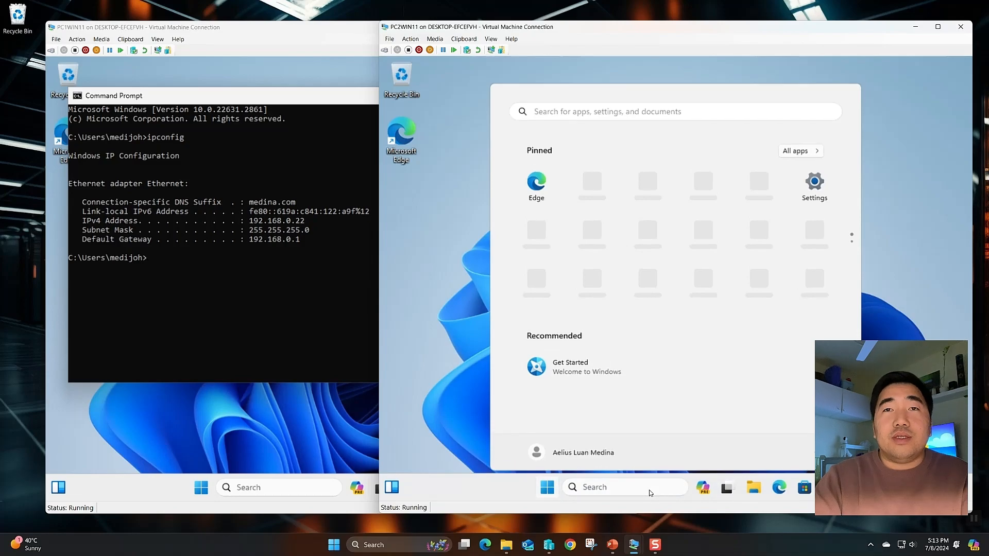
{"action": "type", "text": "cmd"}
{"action": "key", "text": "Return"}
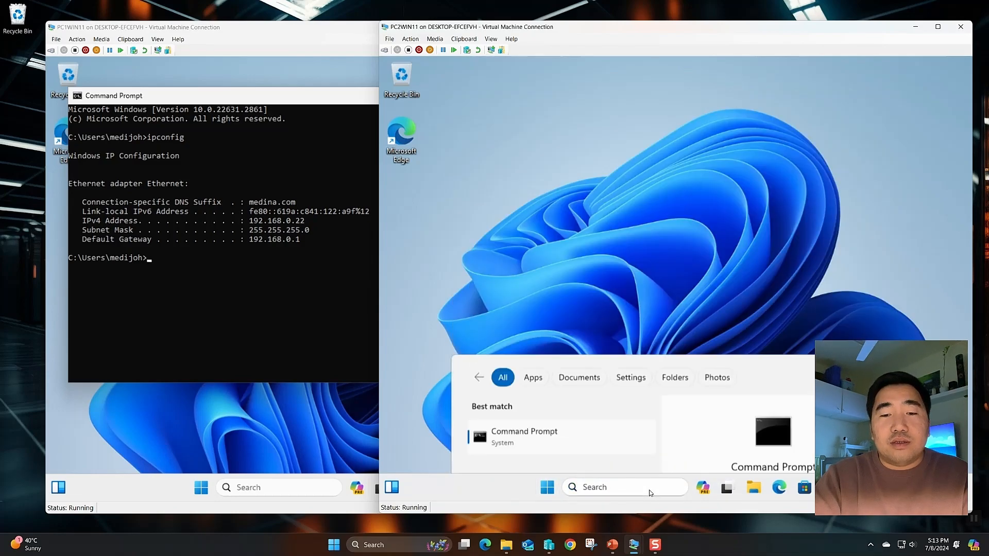
{"action": "type", "text": "gpupd"}
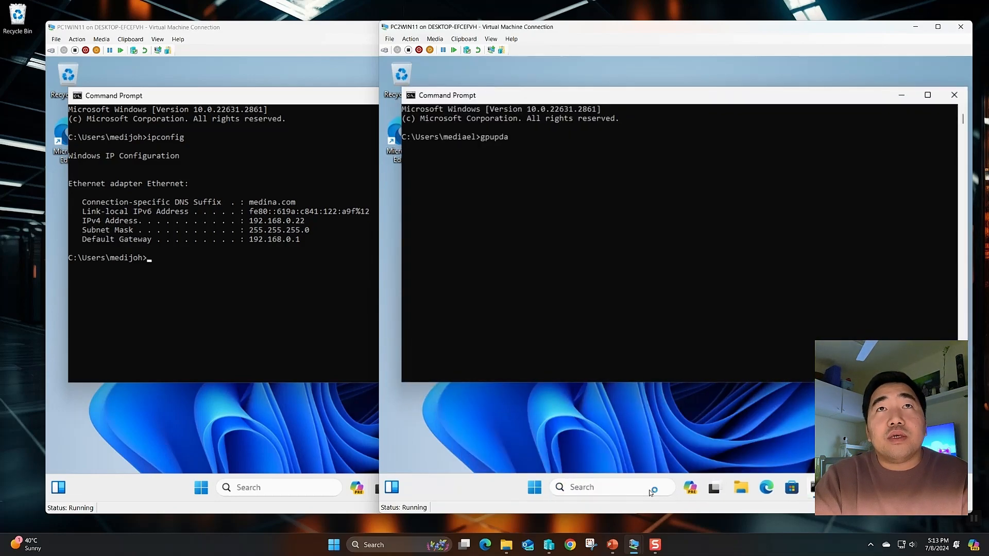
{"action": "key", "text": "BackSpace"}
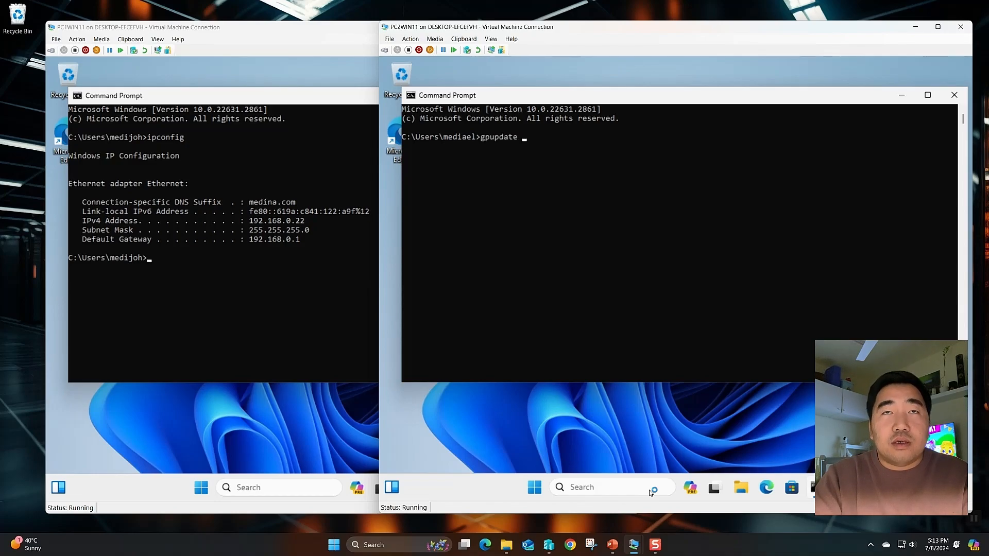
{"action": "key", "text": "BackSpace"}
{"action": "key", "text": "BackSpace"}
{"action": "key", "text": "BackSpace"}
{"action": "key", "text": "BackSpace"}
{"action": "key", "text": "BackSpace"}
{"action": "key", "text": "BackSpace"}
{"action": "key", "text": "BackSpace"}
{"action": "key", "text": "BackSpace"}
{"action": "type", "text": "ipco"}
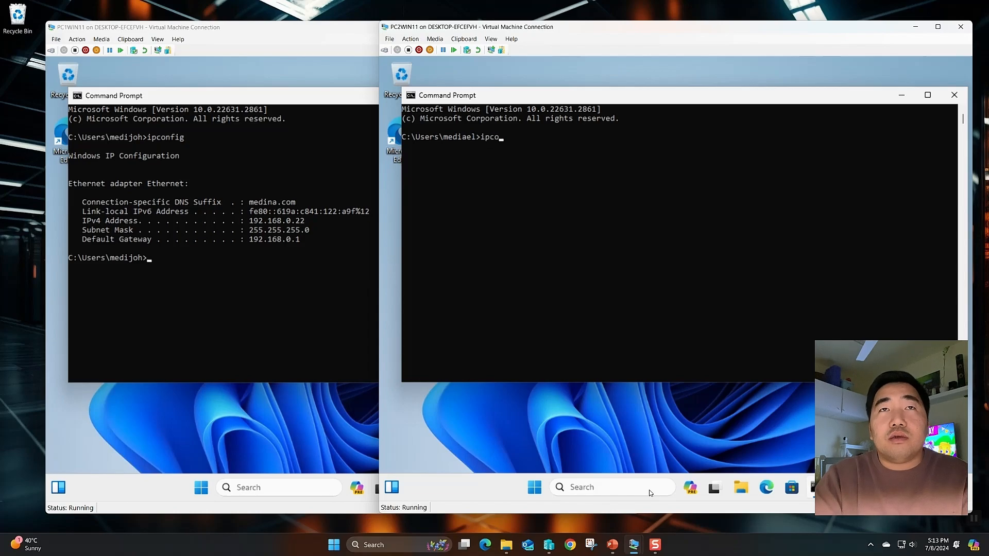
{"action": "type", "text": "nfig"}
{"action": "key", "text": "Return"}
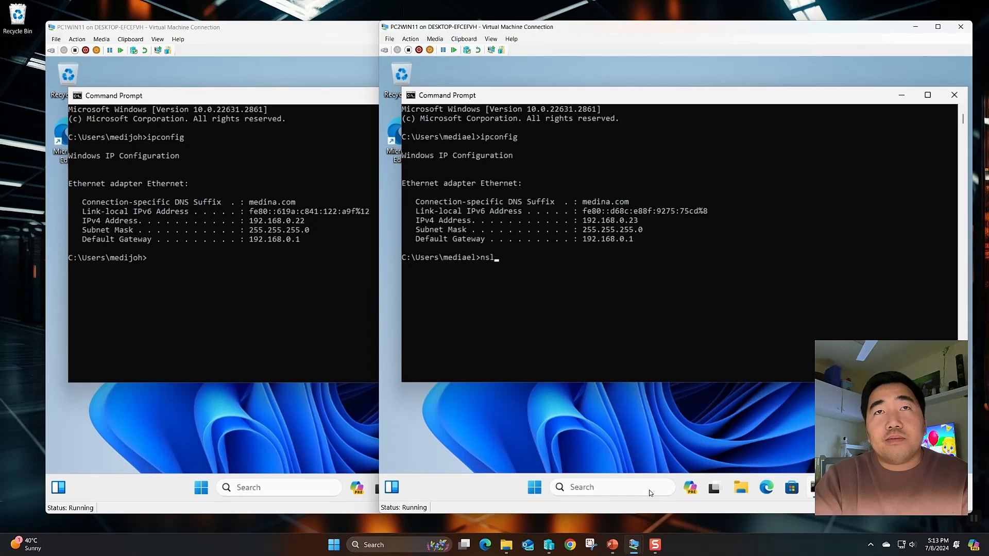
Run nslookup medina.com on both VMs, confirming it resolves to 192.168.0.254
{"action": "type", "text": "nslookup "}
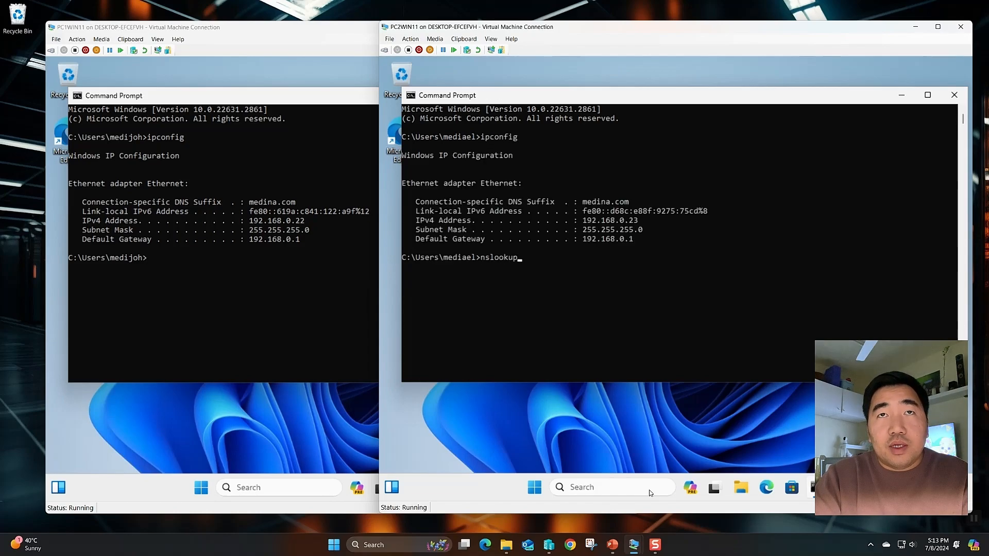
{"action": "type", "text": "medina.com"}
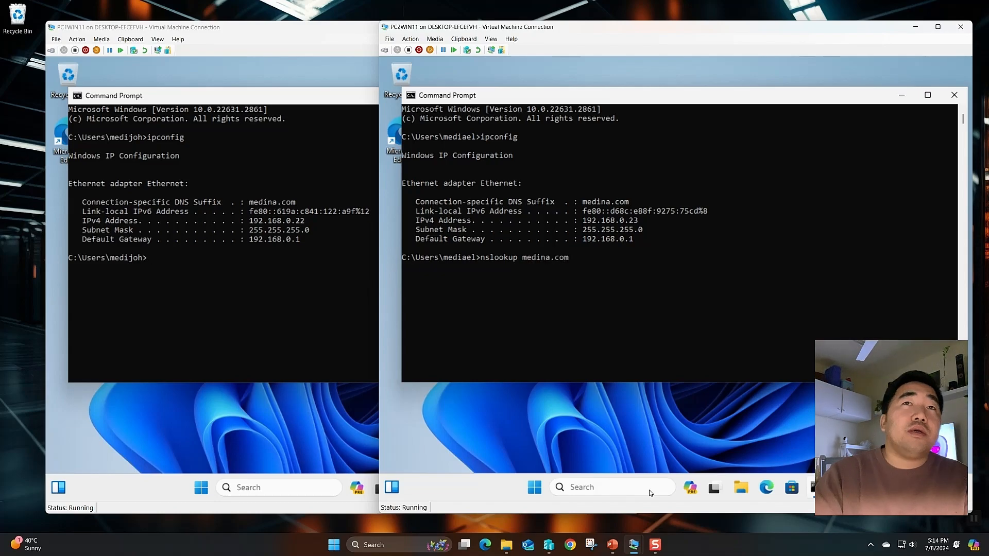
{"action": "key", "text": "Return"}
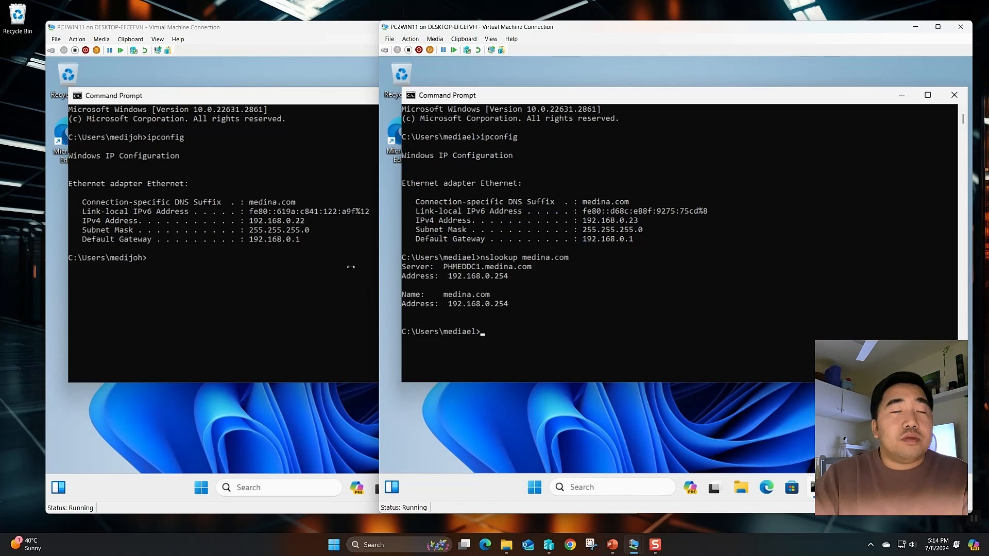
{"action": "left_click", "coordinate": [255, 359]}
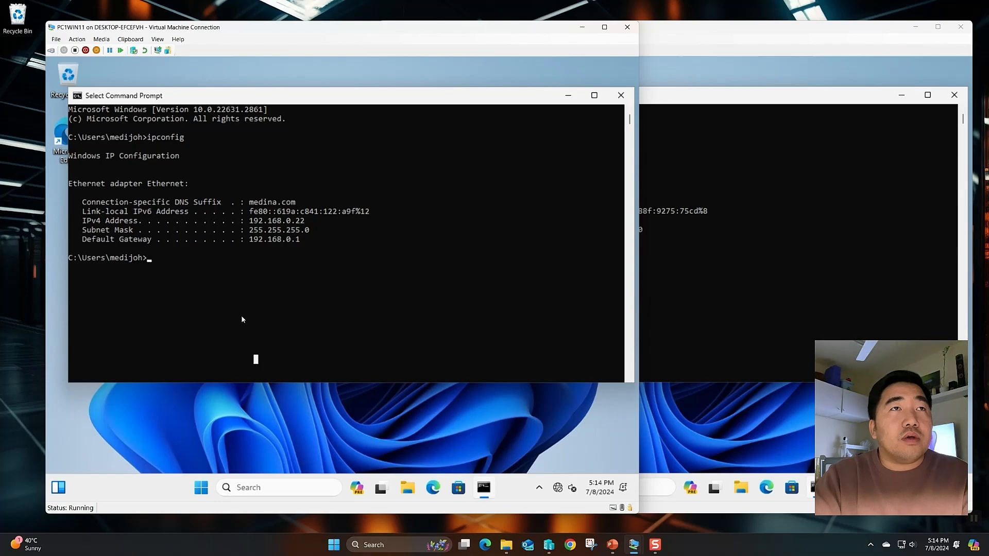
{"action": "type", "text": "nslookup"}
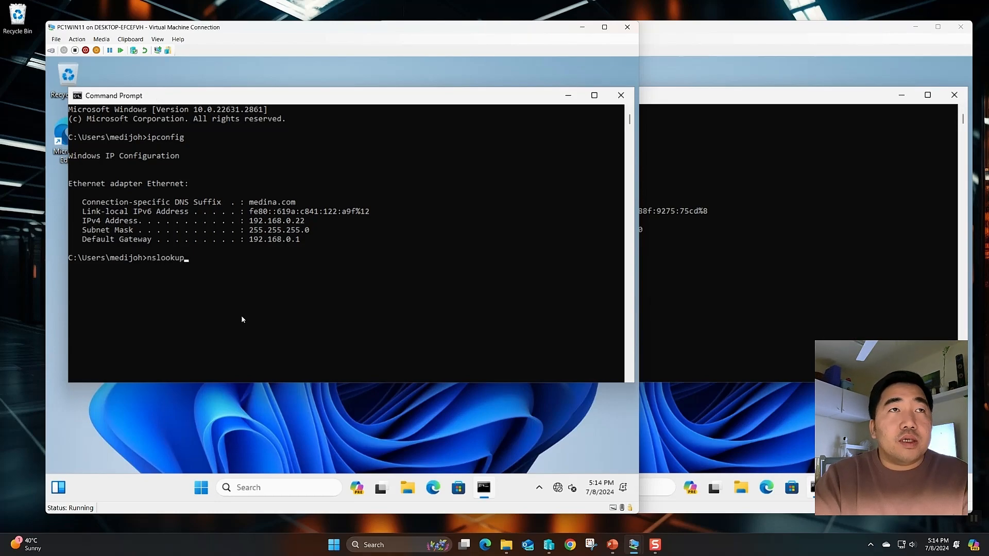
{"action": "type", "text": " medina.com"}
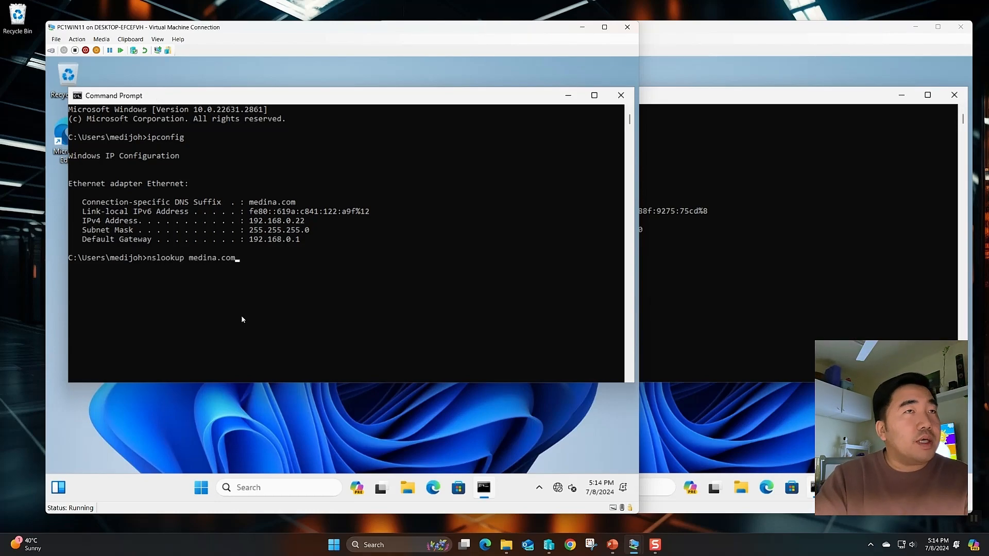
{"action": "key", "text": "Return"}
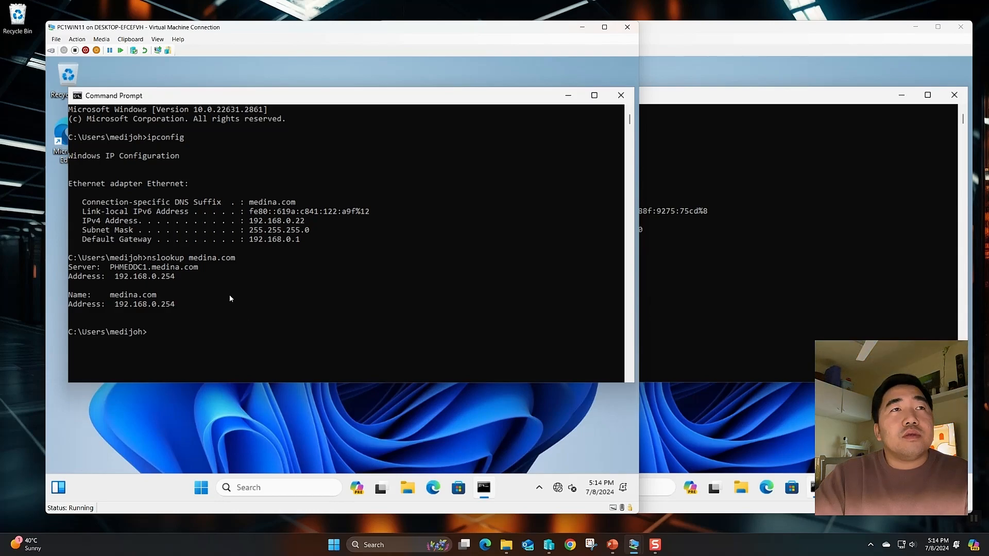
{"action": "left_click_drag", "start_coordinate": [229, 294], "coordinate": [70, 256]}
{"action": "left_click", "coordinate": [122, 313]}
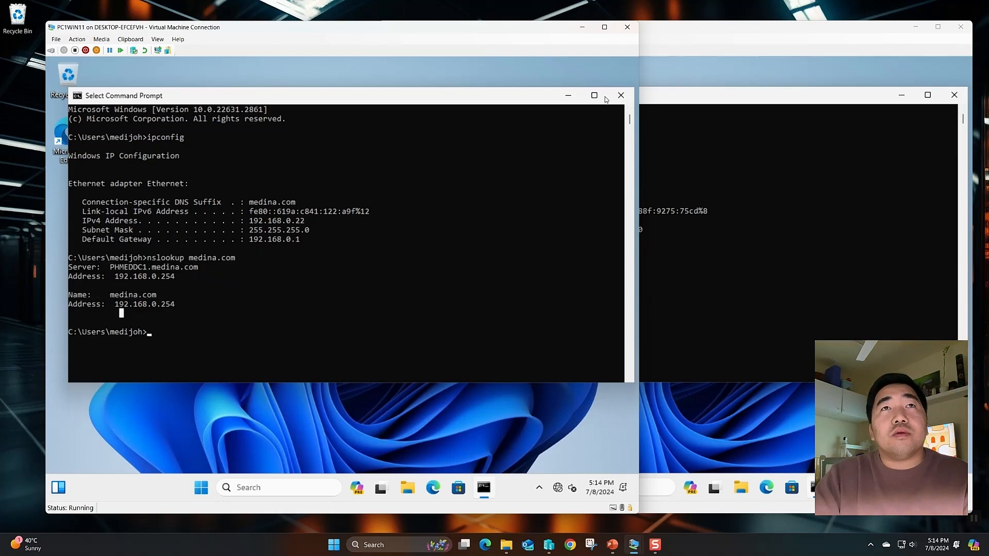
Close both Command Prompts and open This PC's properties from File Explorer on the second VM
{"action": "left_click", "coordinate": [621, 95]}
{"action": "left_click", "coordinate": [952, 95]}
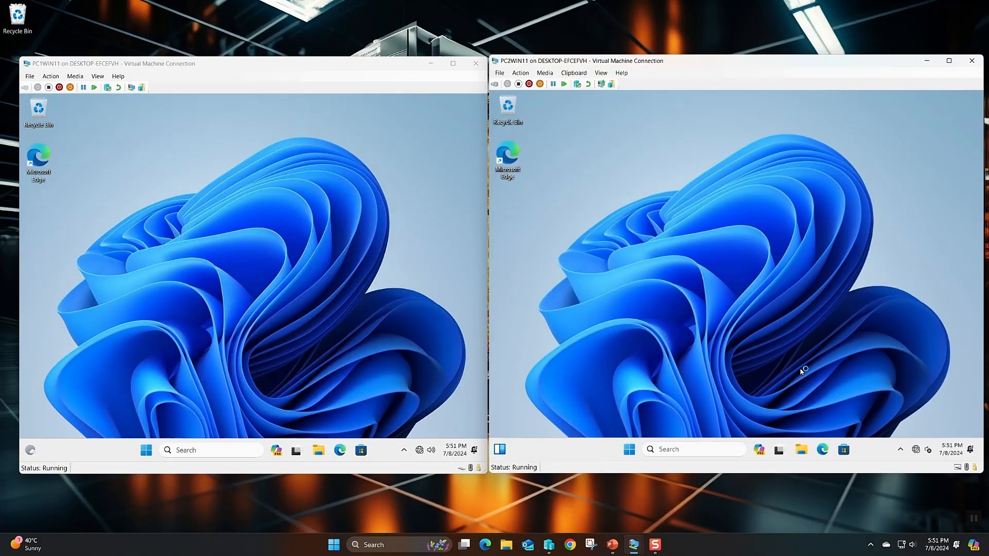
{"action": "key", "text": "super+e"}
{"action": "left_click", "coordinate": [585, 374]}
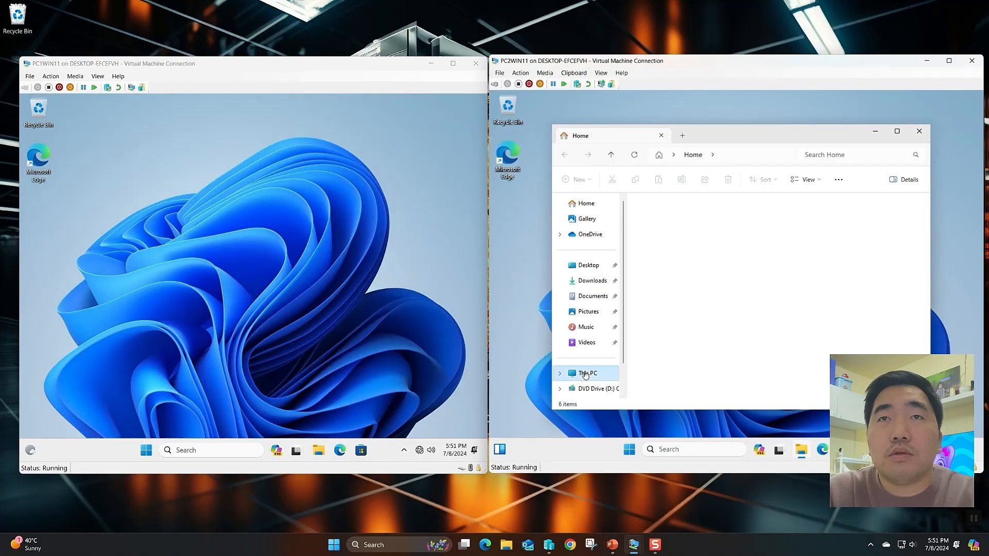
{"action": "right_click", "coordinate": [676, 343]}
{"action": "left_click", "coordinate": [659, 328]}
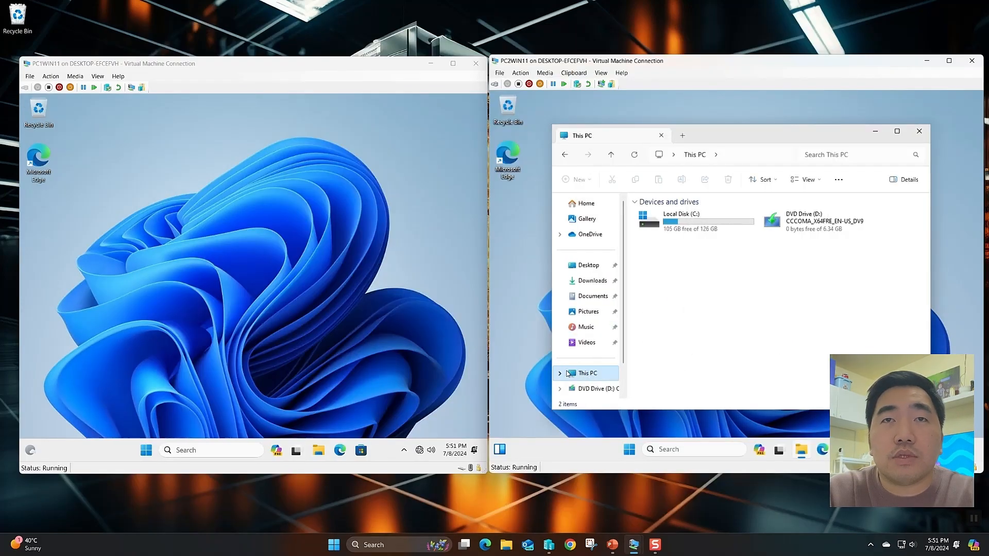
{"action": "right_click", "coordinate": [587, 372]}
{"action": "left_click", "coordinate": [612, 344]}
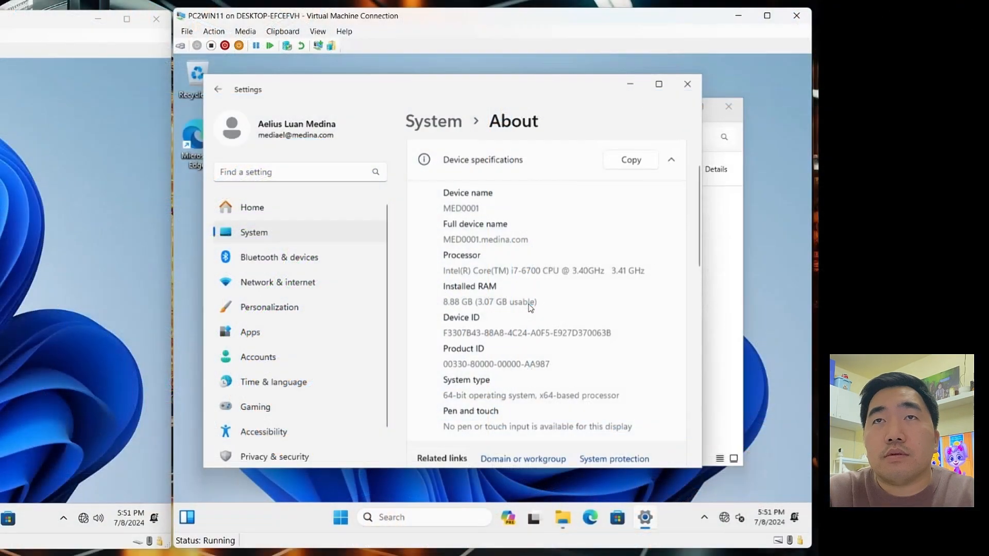
Check the About page's full device name MED0001.medina.com and open the Domain or workgroup settings
{"action": "scroll", "coordinate": [763, 287], "scroll_direction": "down", "scroll_amount": 5}
{"action": "scroll", "coordinate": [528, 308], "scroll_direction": "up", "scroll_amount": 7}
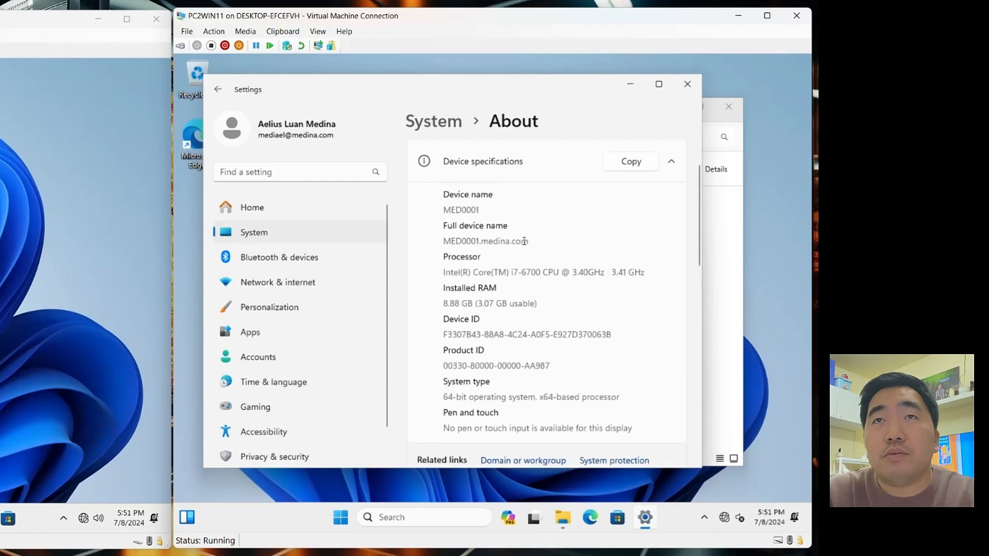
{"action": "left_click_drag", "start_coordinate": [524, 241], "coordinate": [438, 217]}
{"action": "scroll", "coordinate": [506, 328], "scroll_direction": "down", "scroll_amount": 2}
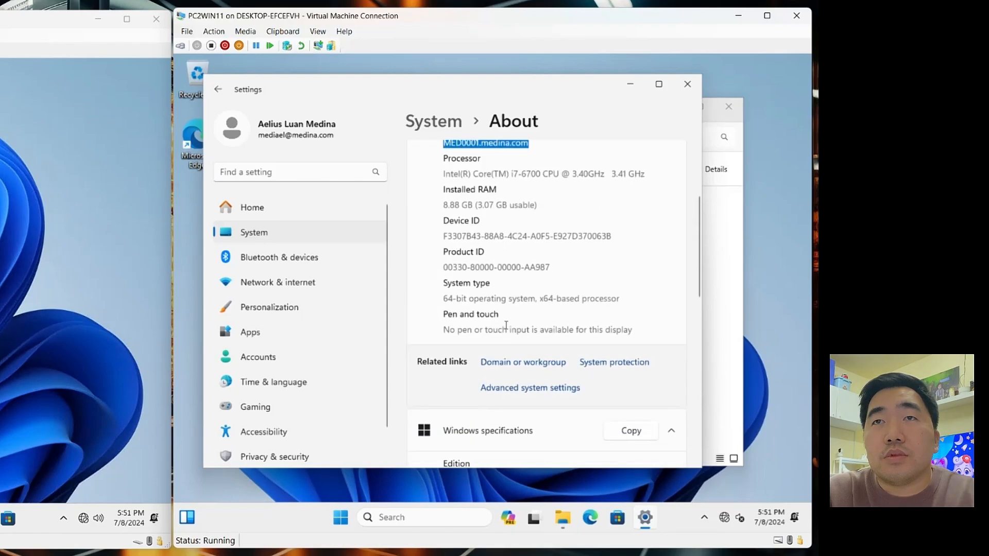
{"action": "left_click", "coordinate": [487, 365]}
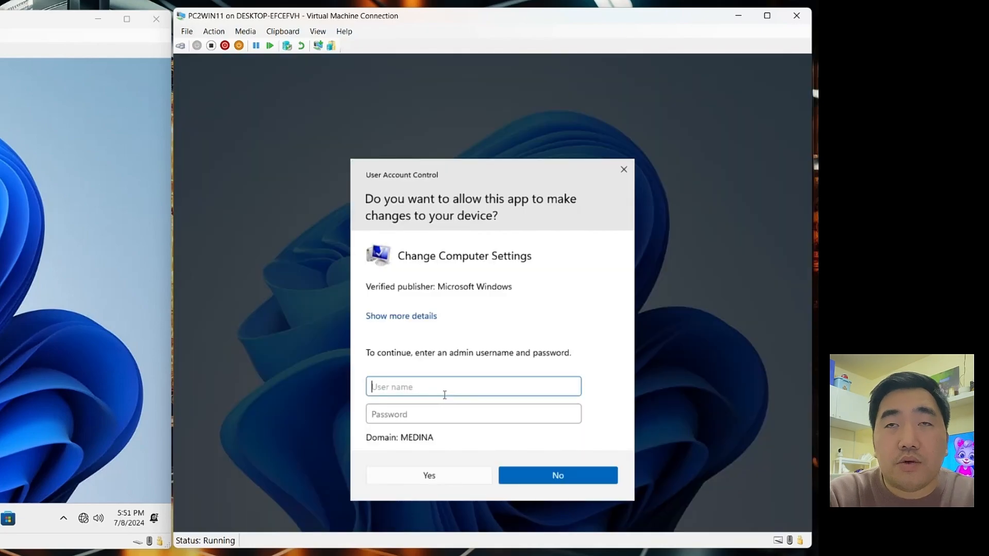
Try the UAC prompt with the wsadmin account and its password
{"action": "type", "text": "wsadmin"}
{"action": "key", "text": "Tab"}
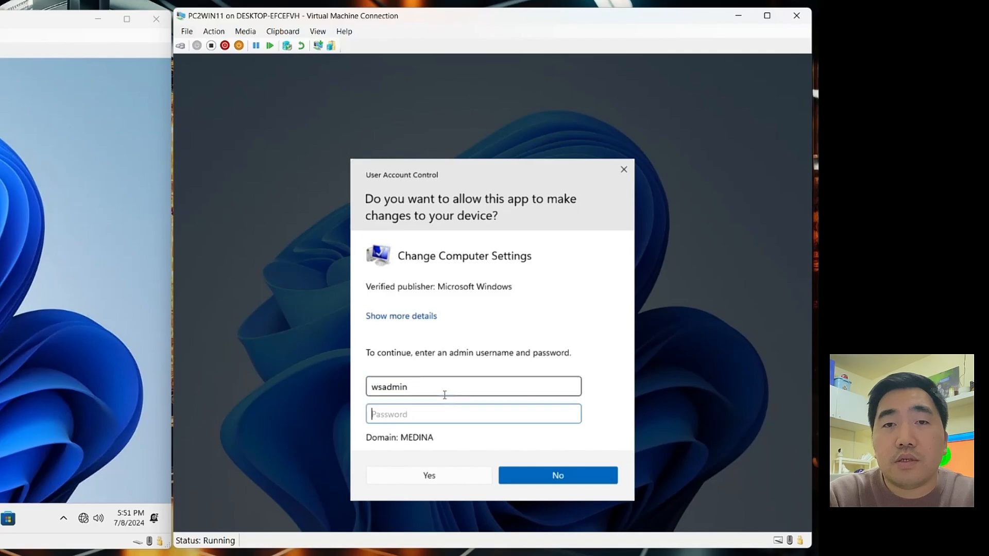
{"action": "type", "text": "P"}
{"action": "key", "text": "Return"}
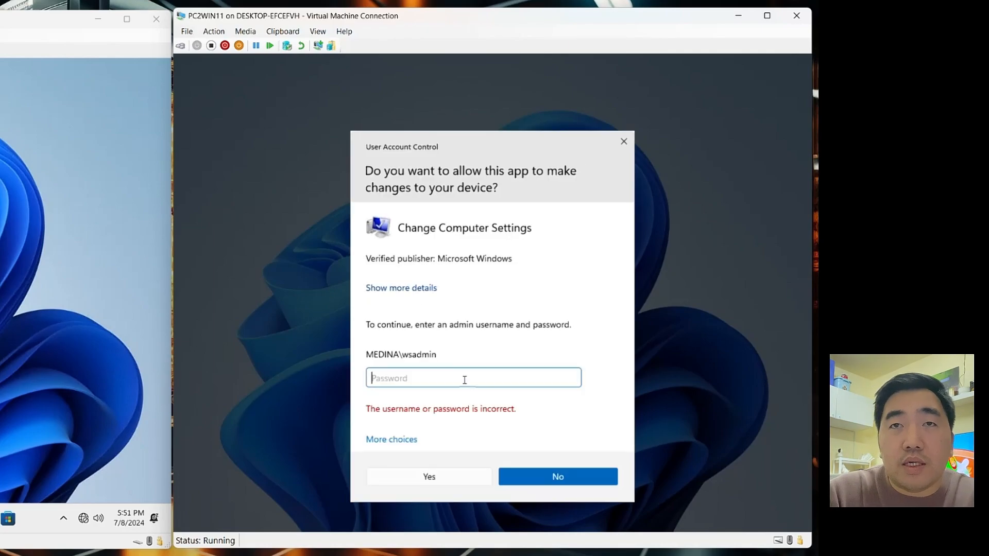
Retry UAC with a different account, using local administrator .\wsadmin and its password
{"action": "left_click", "coordinate": [371, 438]}
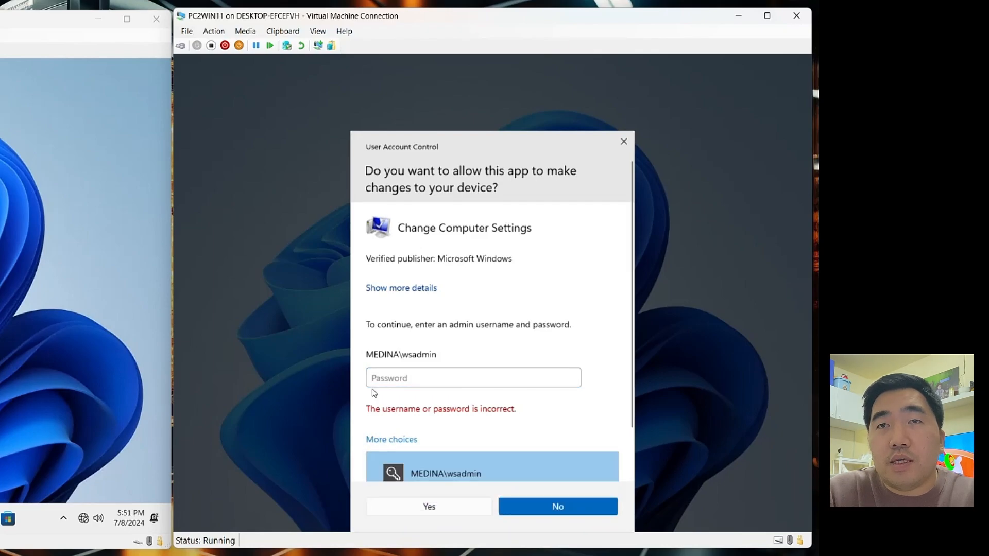
{"action": "left_click", "coordinate": [424, 464]}
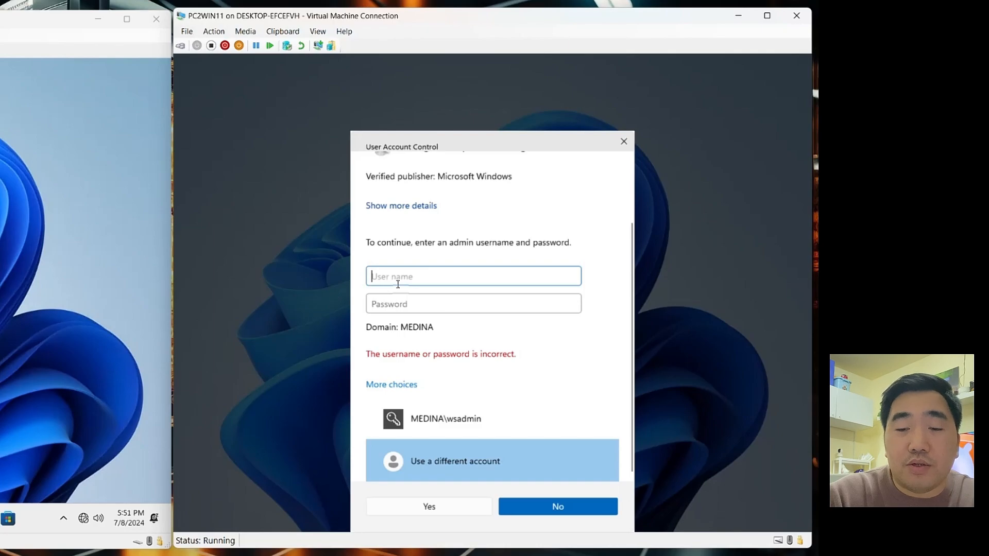
{"action": "type", "text": "."}
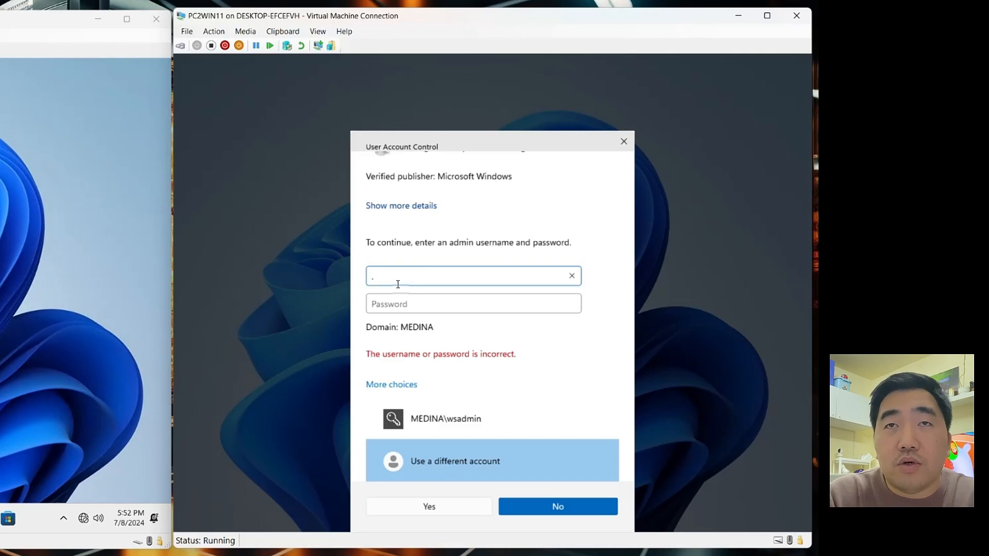
{"action": "key", "text": "BackSpace"}
{"action": "type", "text": "."}
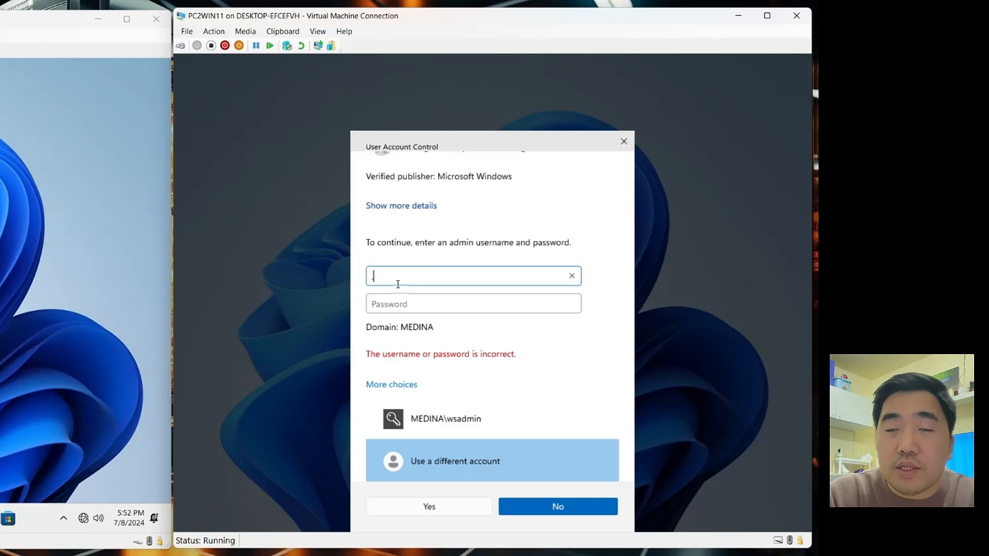
{"action": "type", "text": "\\wsadmin"}
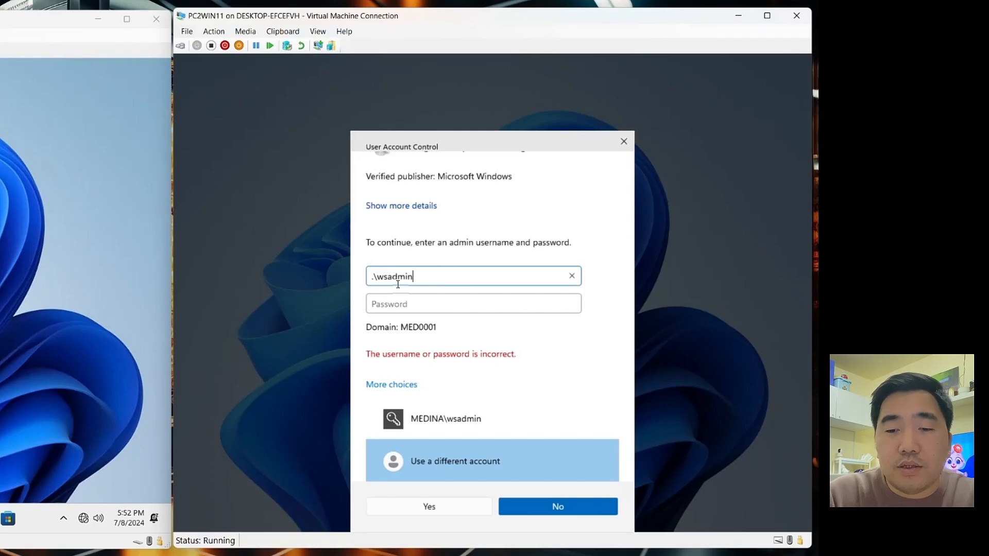
{"action": "key", "text": "Tab"}
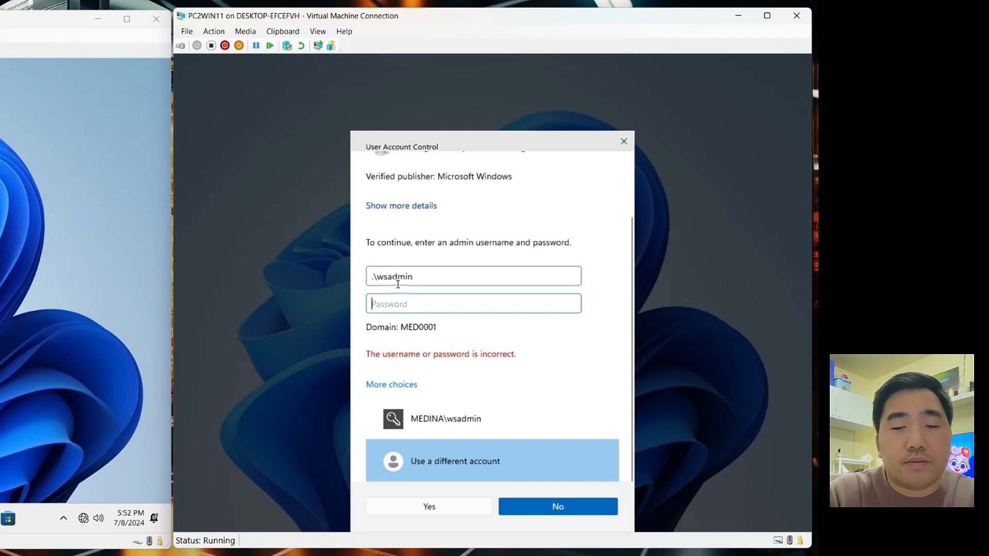
{"action": "type", "text": "P"}
{"action": "key", "text": "Return"}
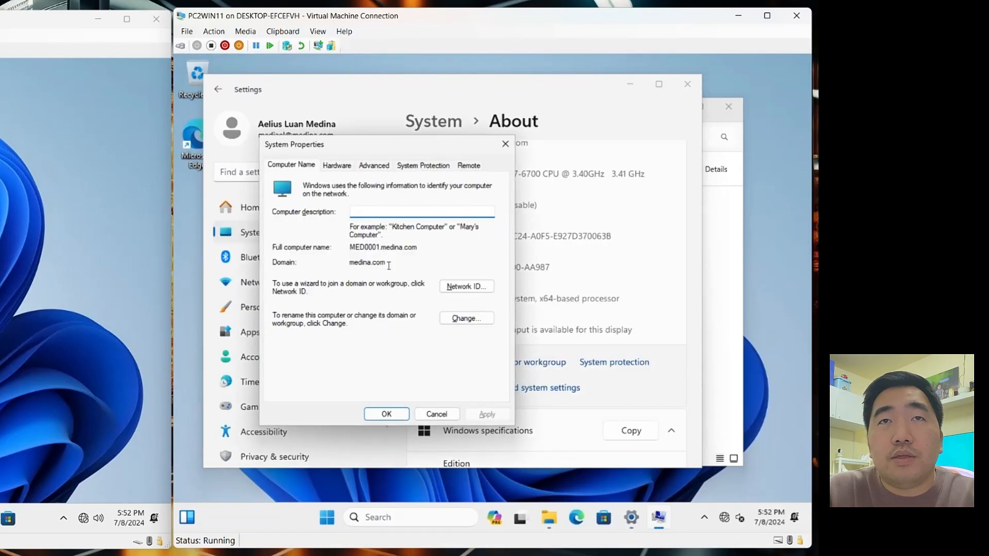
Highlight the domain medina.com and full computer name MED0001.medina.com on the Computer Name tab
{"action": "left_click_drag", "start_coordinate": [389, 265], "coordinate": [333, 266]}
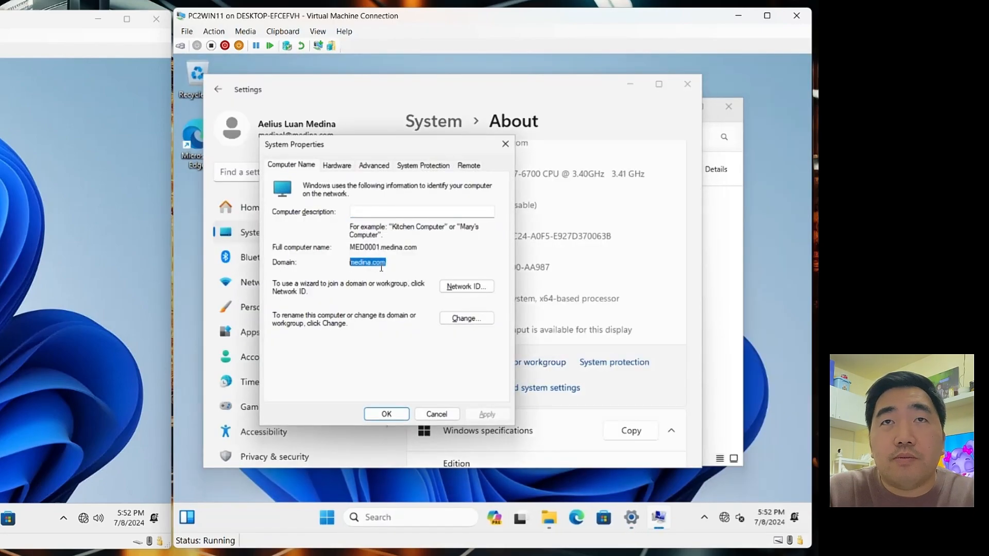
{"action": "left_click_drag", "start_coordinate": [350, 248], "coordinate": [437, 250]}
{"action": "left_click", "coordinate": [437, 250]}
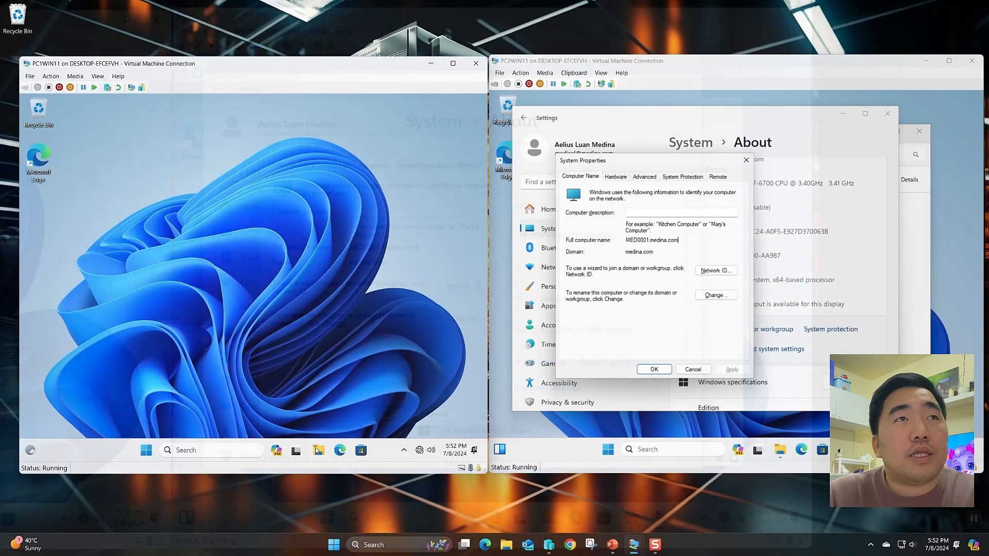
Open This PC's system properties from File Explorer on the first VM
{"action": "left_click", "coordinate": [318, 450]}
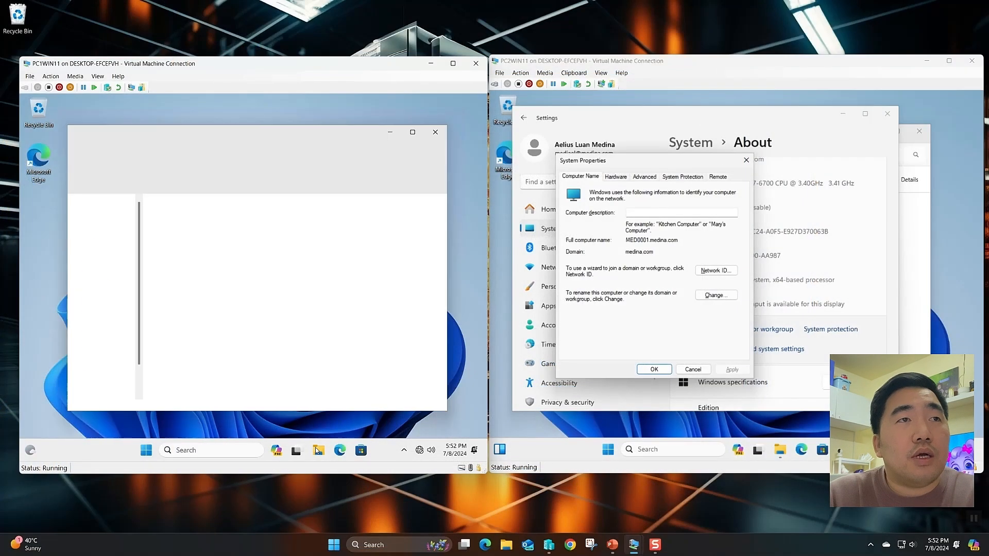
{"action": "right_click", "coordinate": [116, 372]}
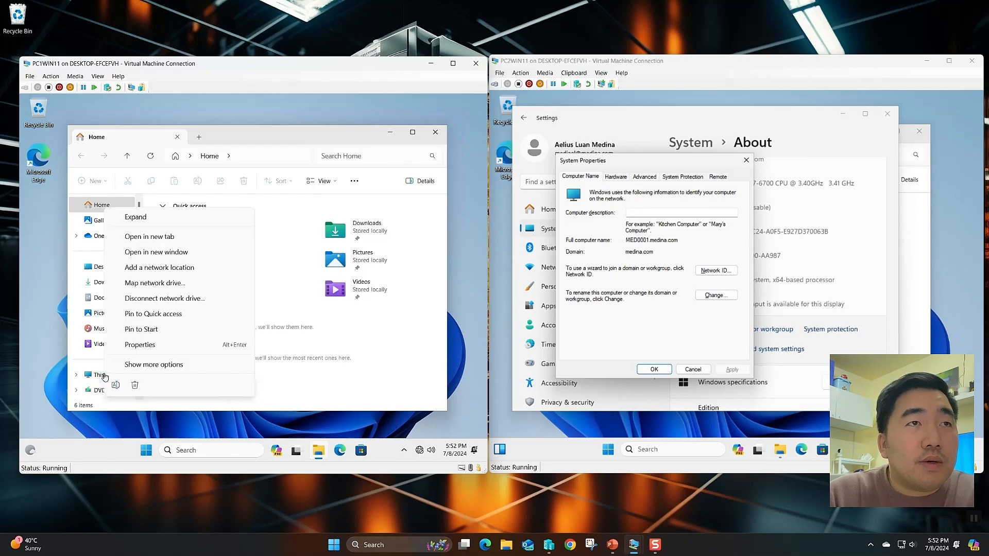
{"action": "left_click", "coordinate": [130, 344]}
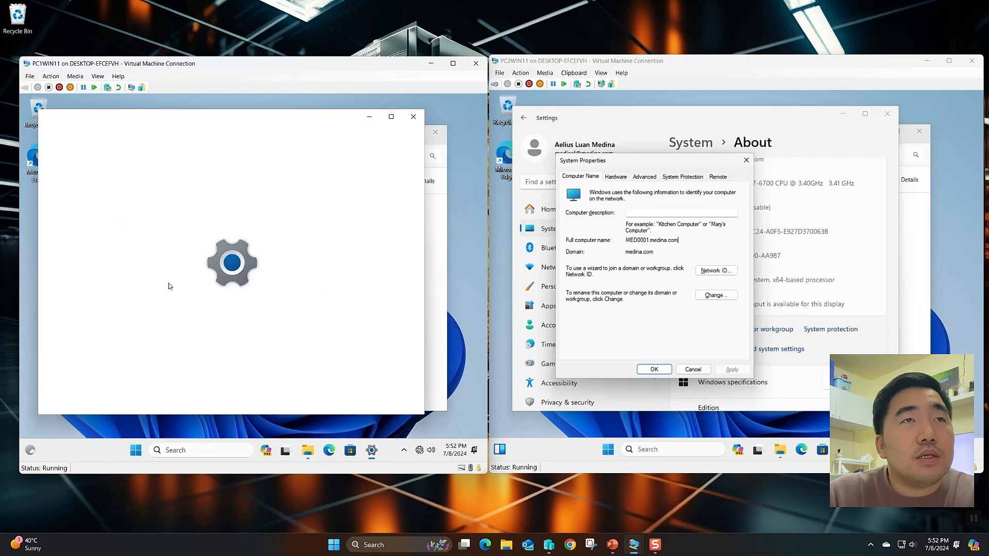
{"action": "scroll", "coordinate": [359, 239], "scroll_direction": "down", "scroll_amount": 15}
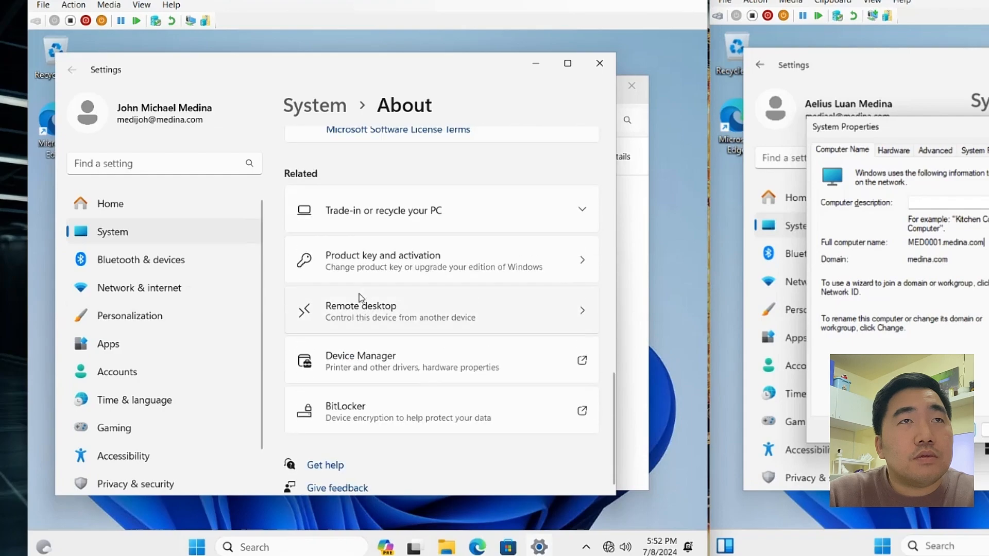
{"action": "scroll", "coordinate": [391, 217], "scroll_direction": "up", "scroll_amount": 6}
Check computer name MED0002 and domain medina.com in the Computer Name settings, closing without changes
{"action": "left_click", "coordinate": [387, 137]}
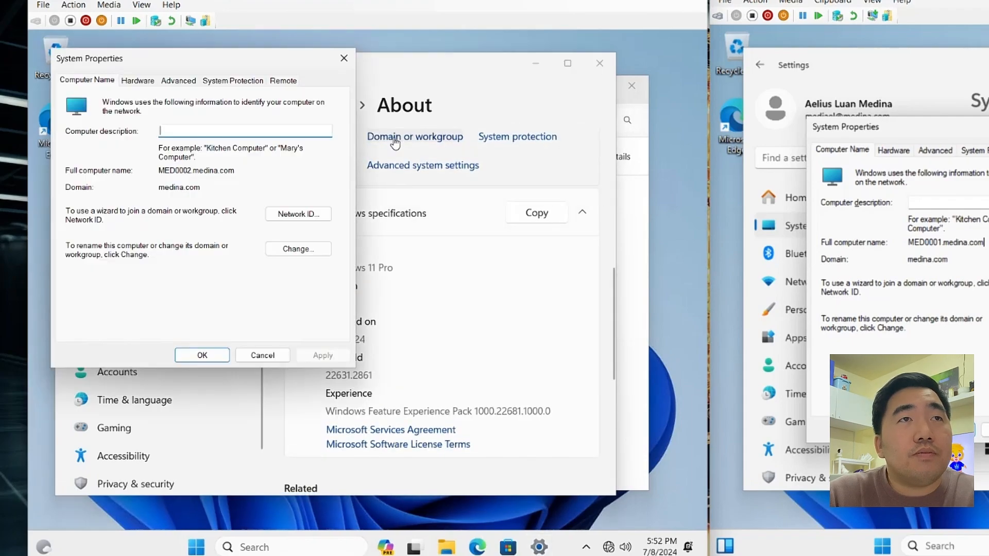
{"action": "left_click", "coordinate": [286, 249]}
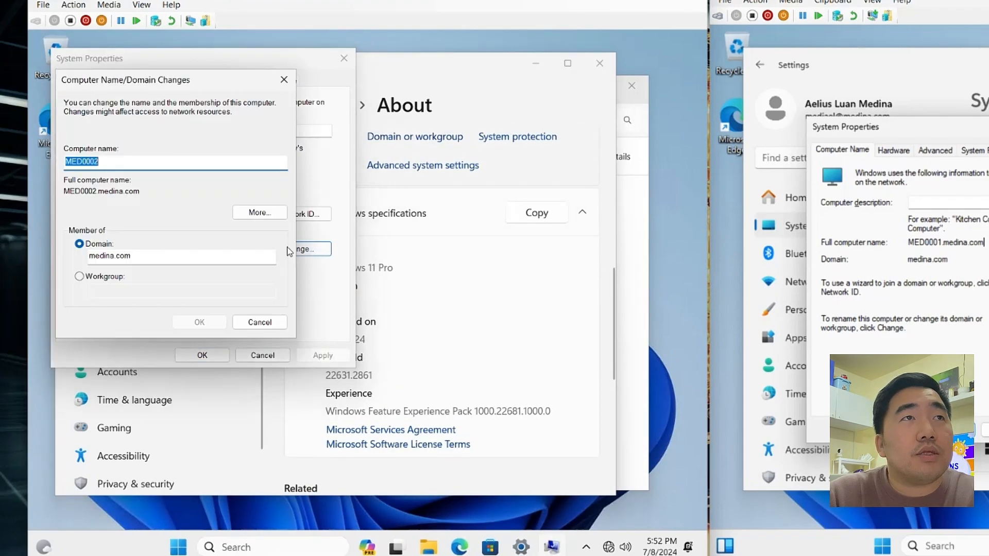
{"action": "left_click", "coordinate": [283, 79]}
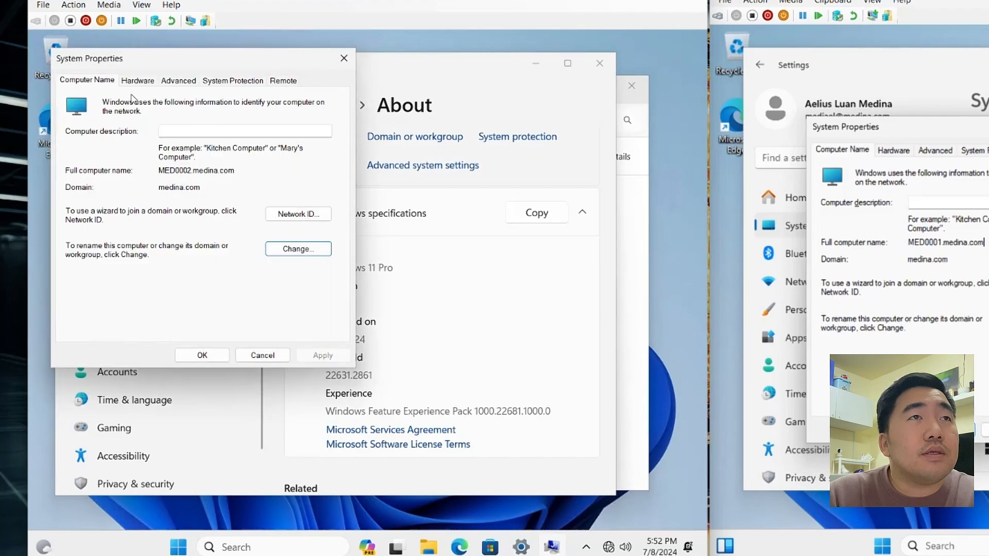
{"action": "left_click_drag", "start_coordinate": [201, 189], "coordinate": [233, 176]}
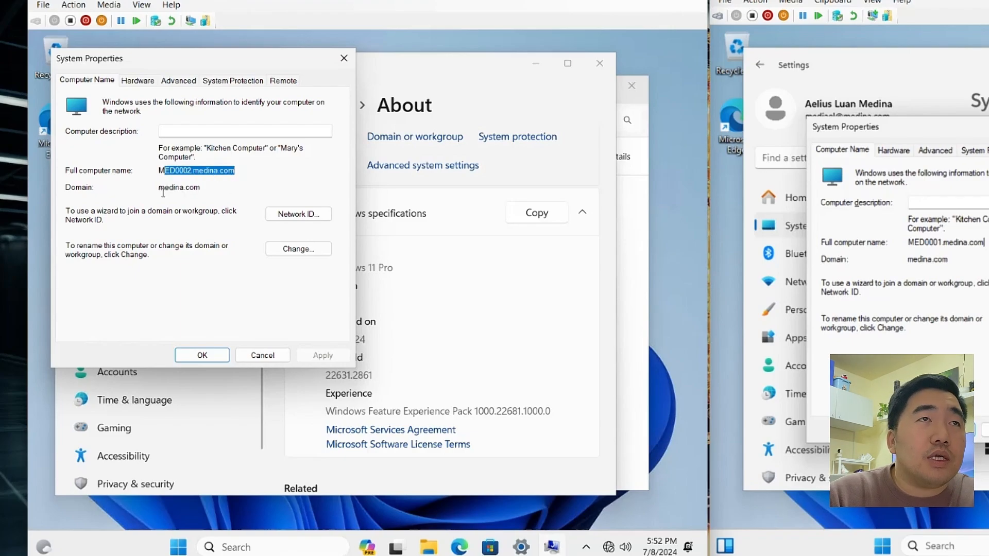
{"action": "left_click_drag", "start_coordinate": [159, 188], "coordinate": [229, 189]}
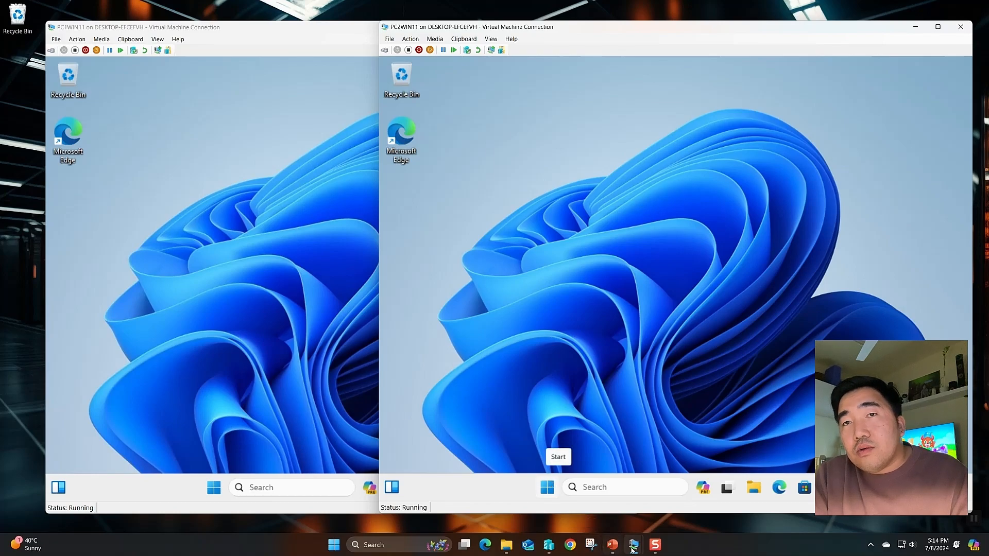
Bring WINSERVER up full screen with ADUC's empty Computers container shown, resizing the ADUC and Server Manager windows
{"action": "mouse_move", "coordinate": [633, 550]}
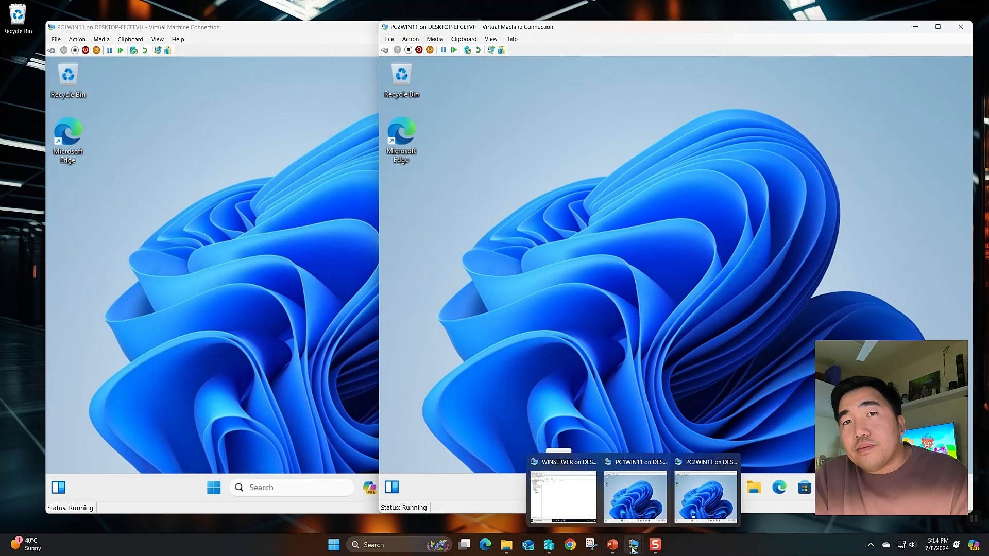
{"action": "left_click", "coordinate": [563, 497]}
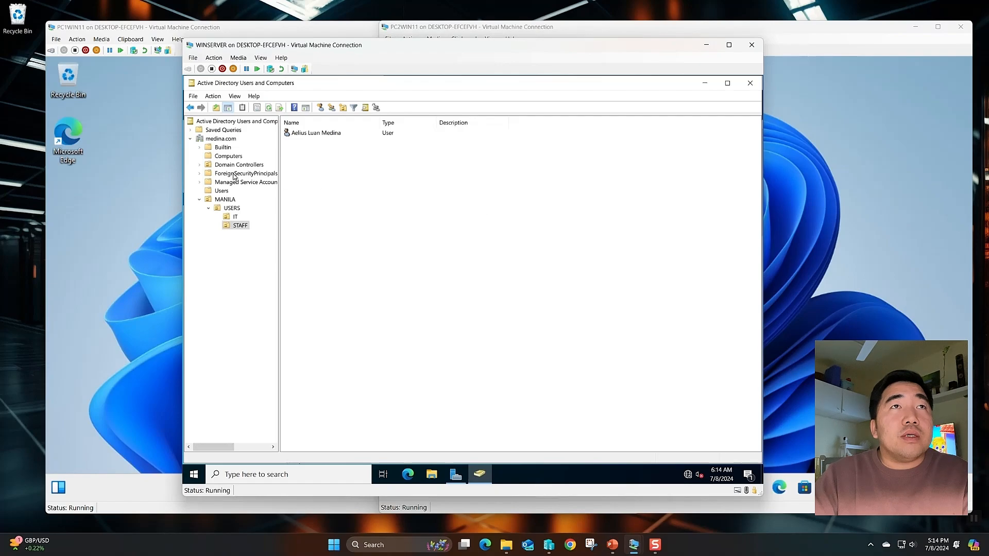
{"action": "left_click", "coordinate": [231, 156]}
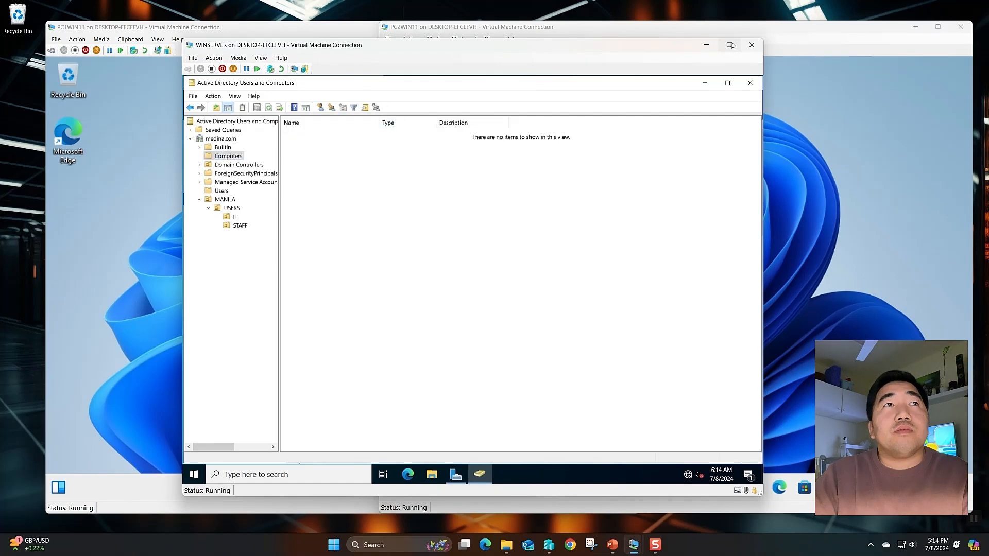
{"action": "left_click", "coordinate": [730, 46]}
{"action": "double_click", "coordinate": [198, 10]}
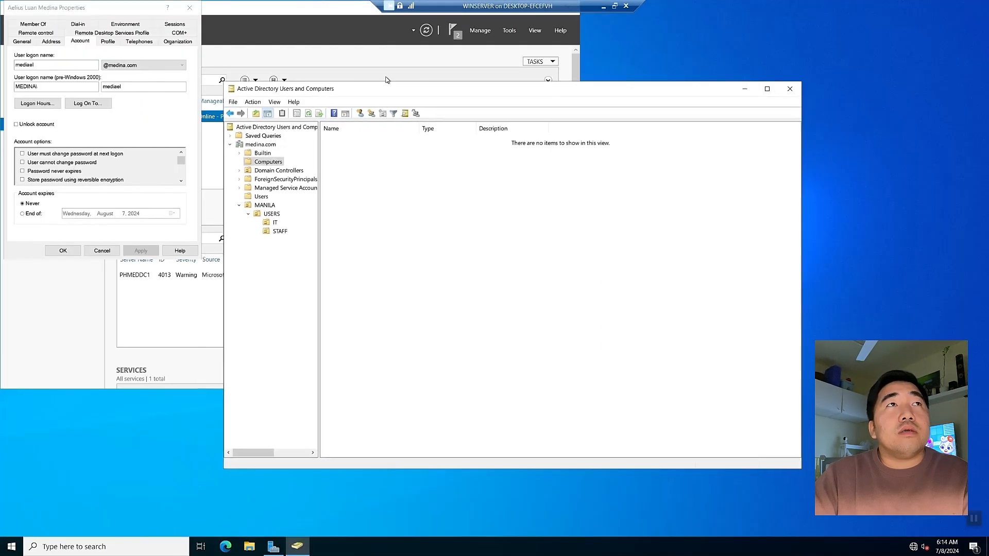
{"action": "double_click", "coordinate": [318, 8]}
Refresh the Computers container so the newly joined client machines appear
{"action": "left_click", "coordinate": [297, 546]}
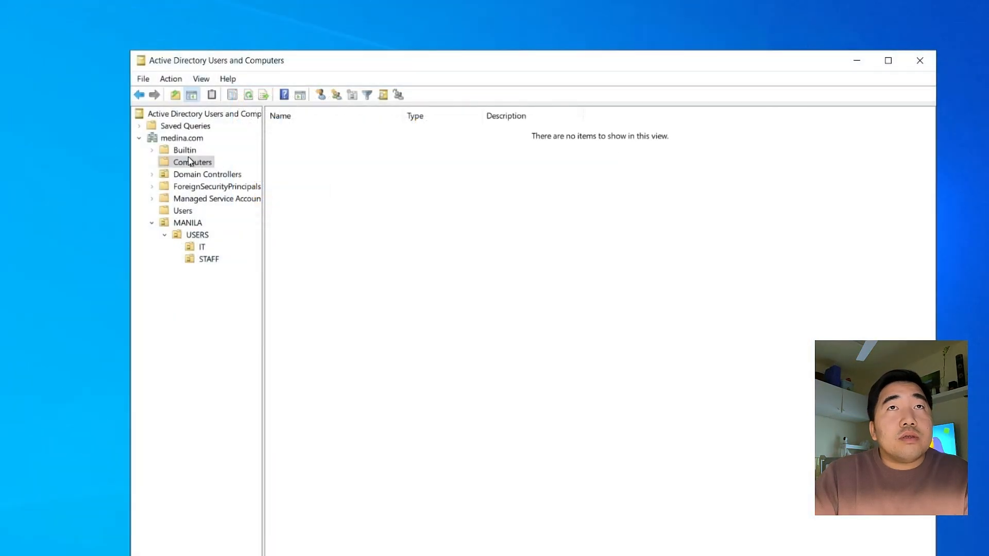
{"action": "left_click", "coordinate": [182, 161]}
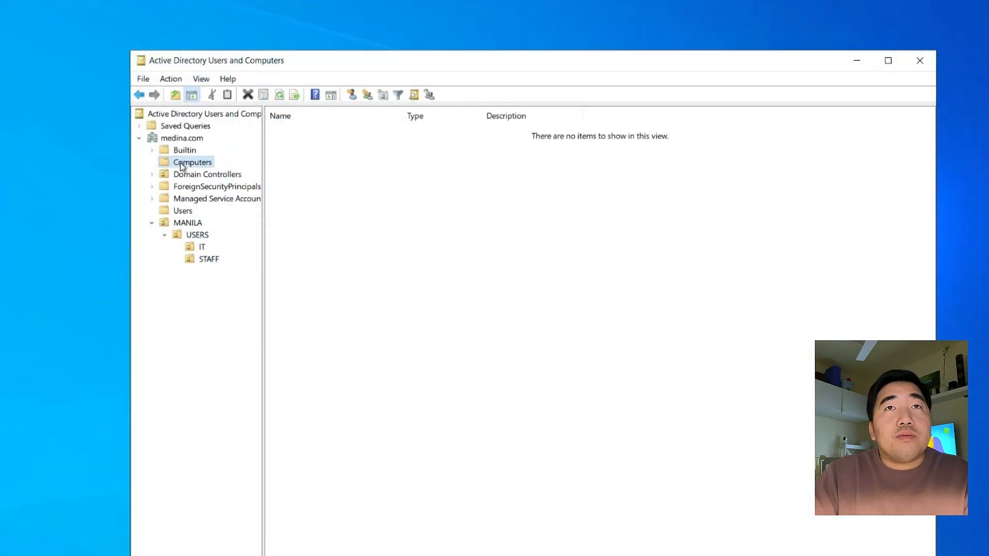
{"action": "right_click", "coordinate": [441, 220]}
{"action": "left_click", "coordinate": [466, 299]}
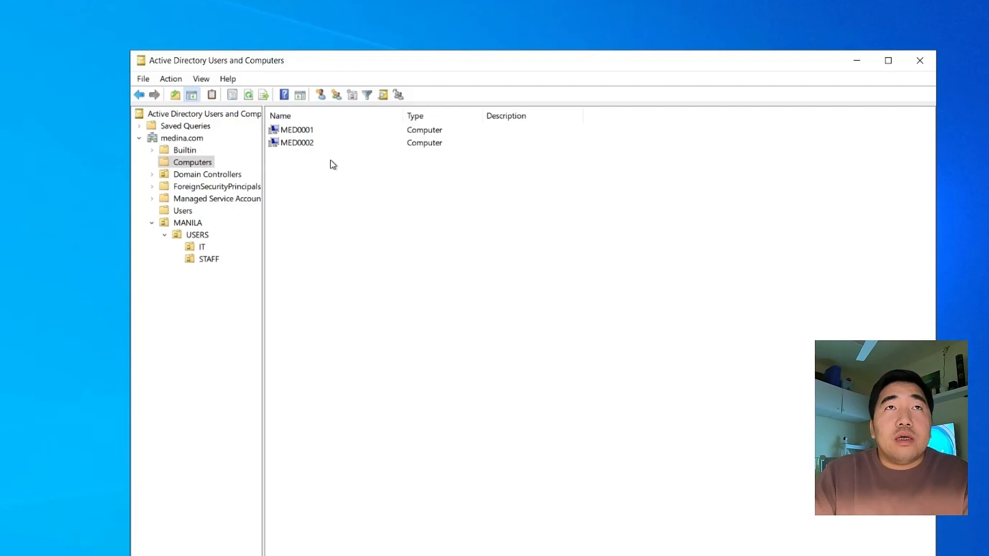
Check the MED0001 and MED0002 entries, then glance at Domain Controllers and return to Computers
{"action": "left_click", "coordinate": [302, 144]}
{"action": "left_click", "coordinate": [300, 132]}
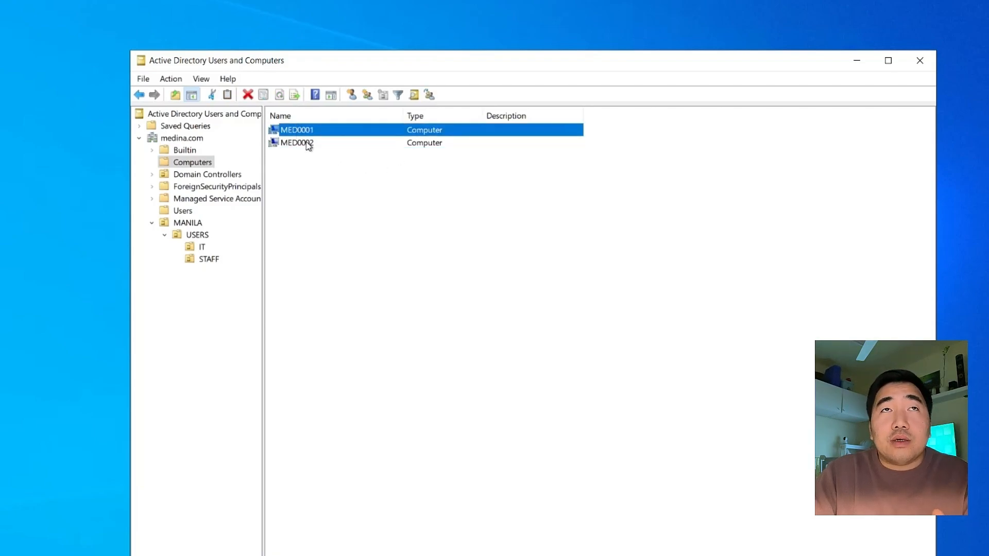
{"action": "left_click", "coordinate": [308, 146]}
{"action": "left_click", "coordinate": [311, 132]}
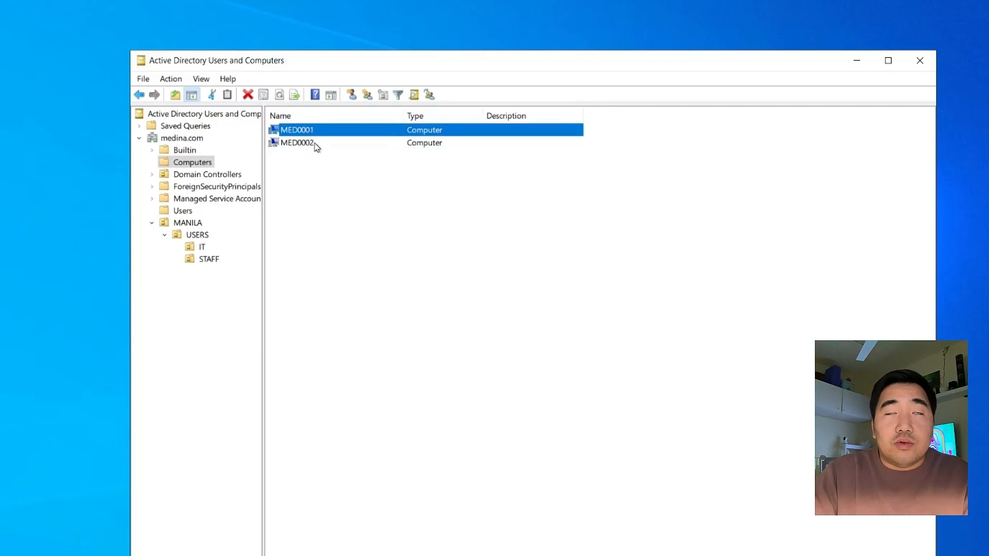
{"action": "left_click", "coordinate": [315, 145]}
{"action": "left_click", "coordinate": [310, 172]}
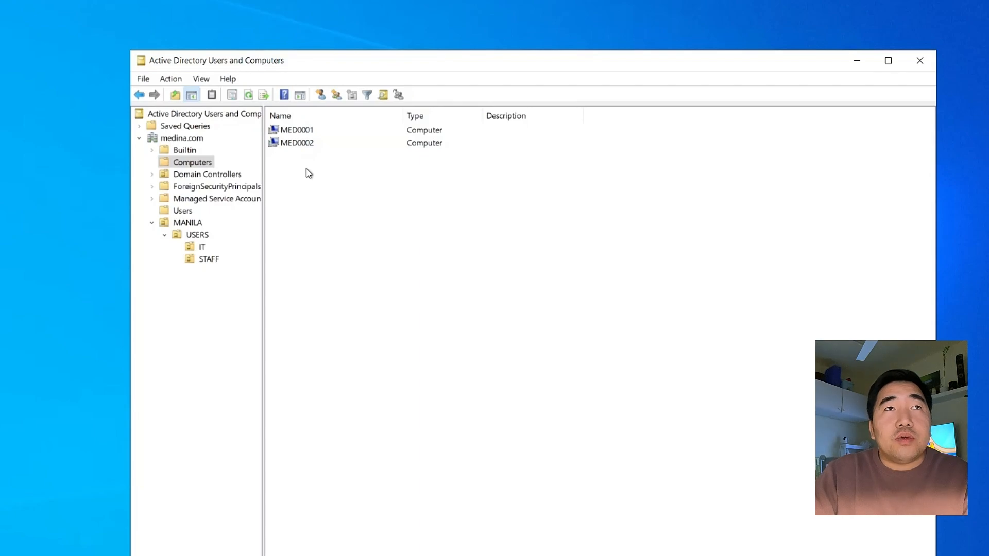
{"action": "left_click", "coordinate": [197, 173]}
{"action": "left_click", "coordinate": [194, 163]}
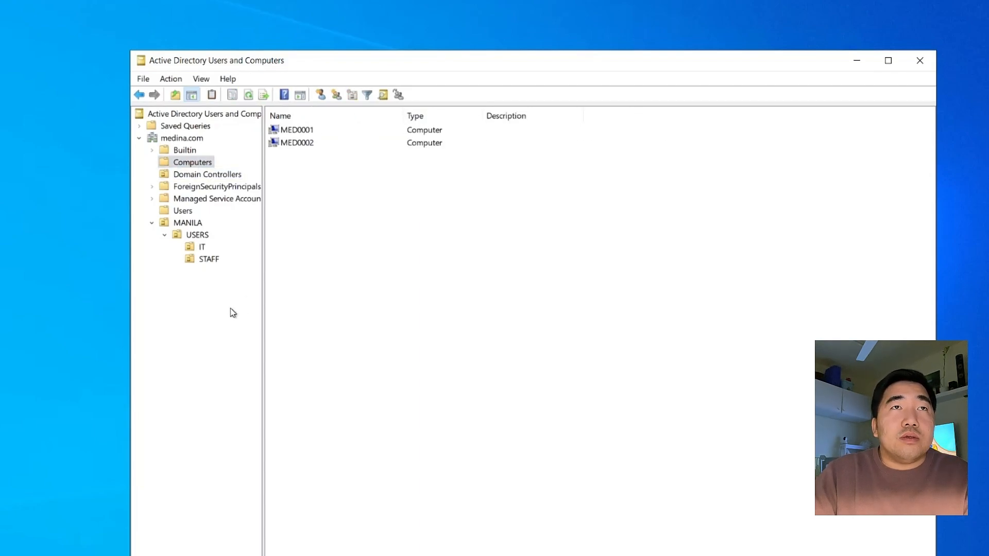
Review the user accounts in the IT and STAFF units, cancelling an accidental rename
{"action": "left_click", "coordinate": [202, 248]}
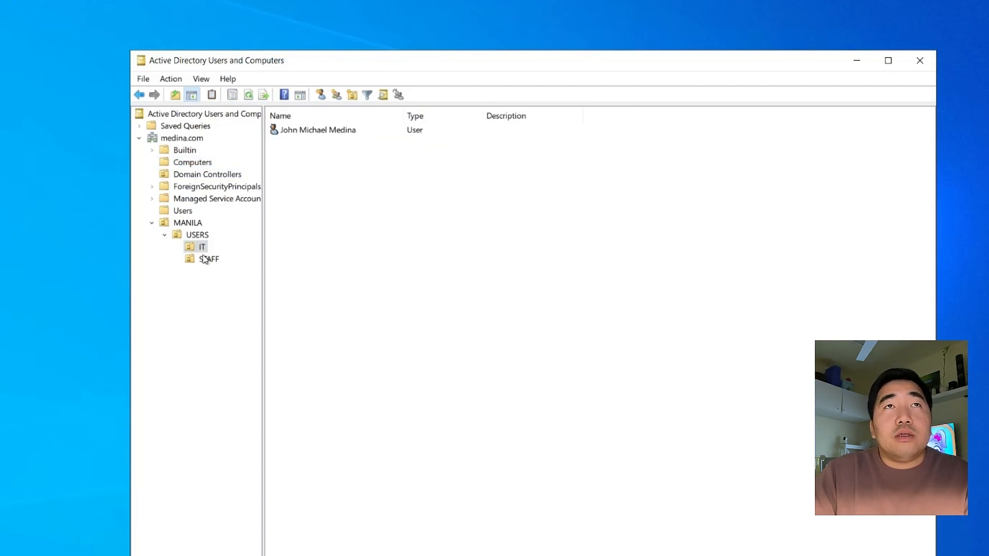
{"action": "left_click", "coordinate": [301, 130]}
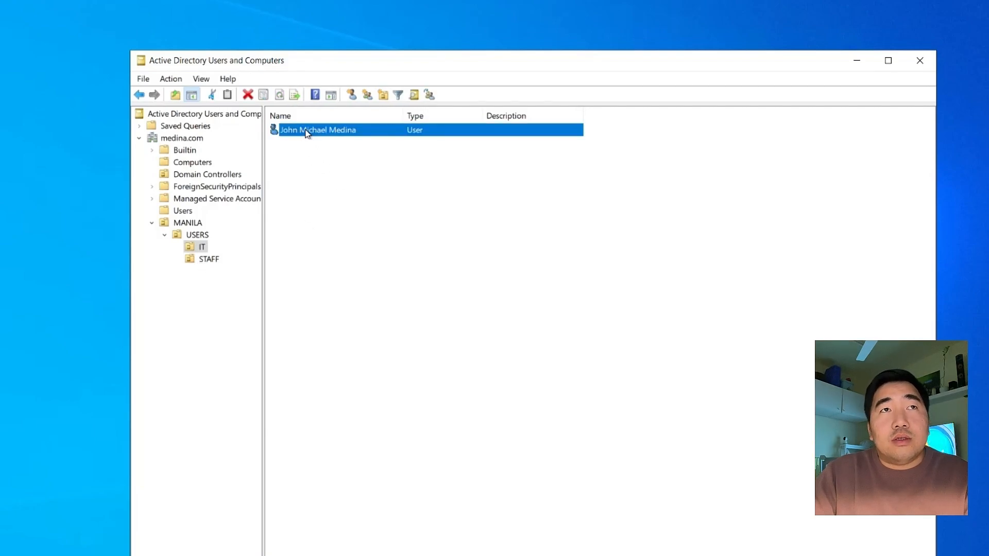
{"action": "left_click", "coordinate": [206, 259]}
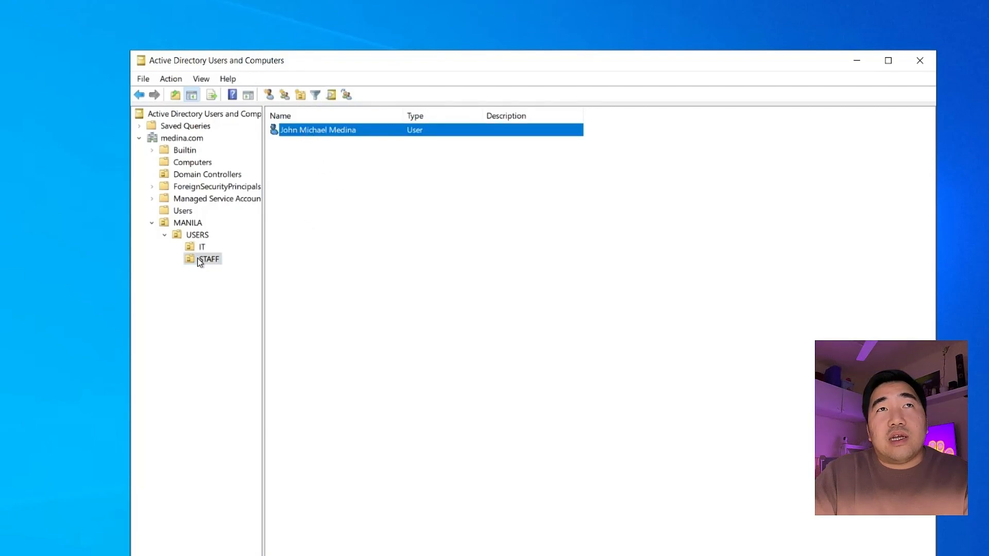
{"action": "left_click", "coordinate": [300, 132]}
{"action": "key", "text": "F2"}
{"action": "left_click", "coordinate": [368, 170]}
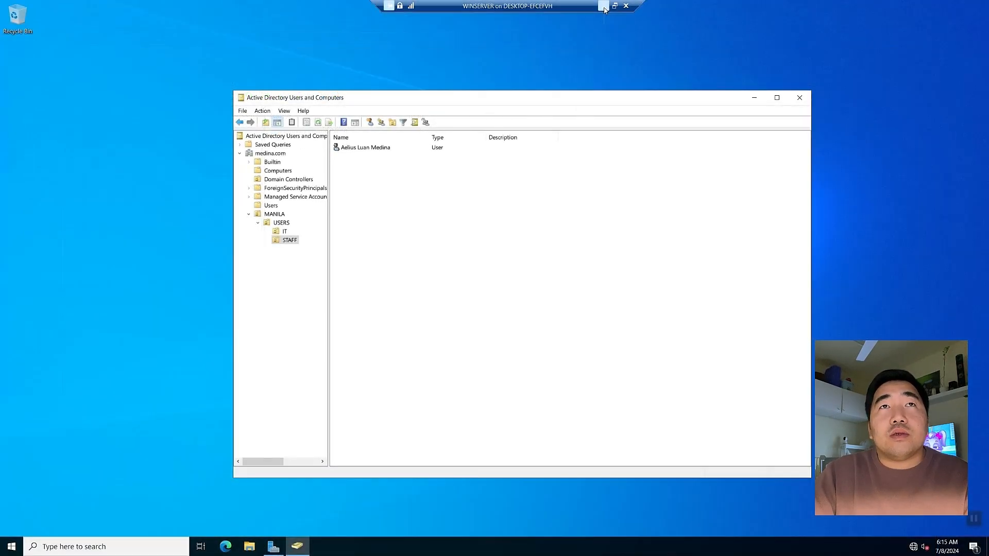
Minimize the WINSERVER window and enlarge and reposition the PC1WIN11 window
{"action": "left_click", "coordinate": [663, 0]}
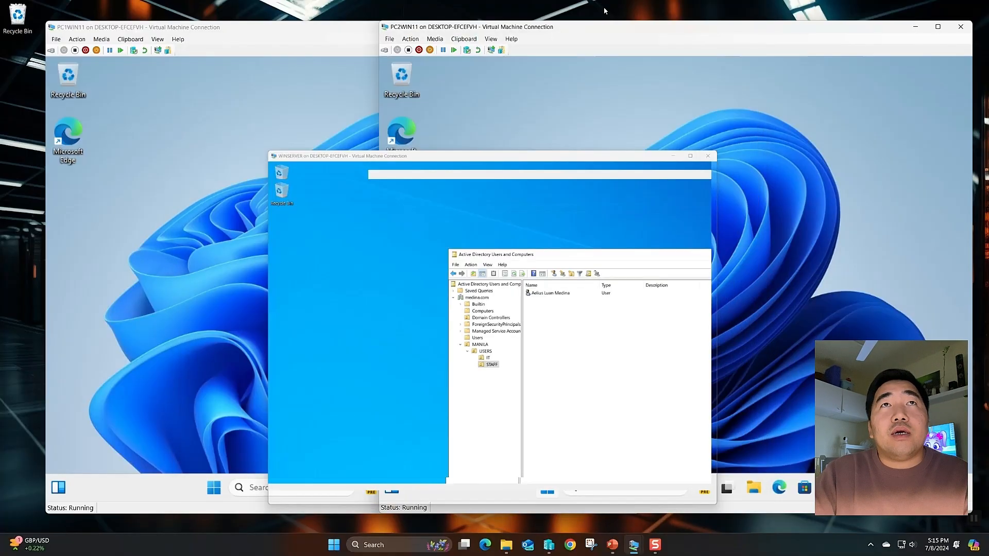
{"action": "left_click_drag", "start_coordinate": [308, 34], "coordinate": [287, 26]}
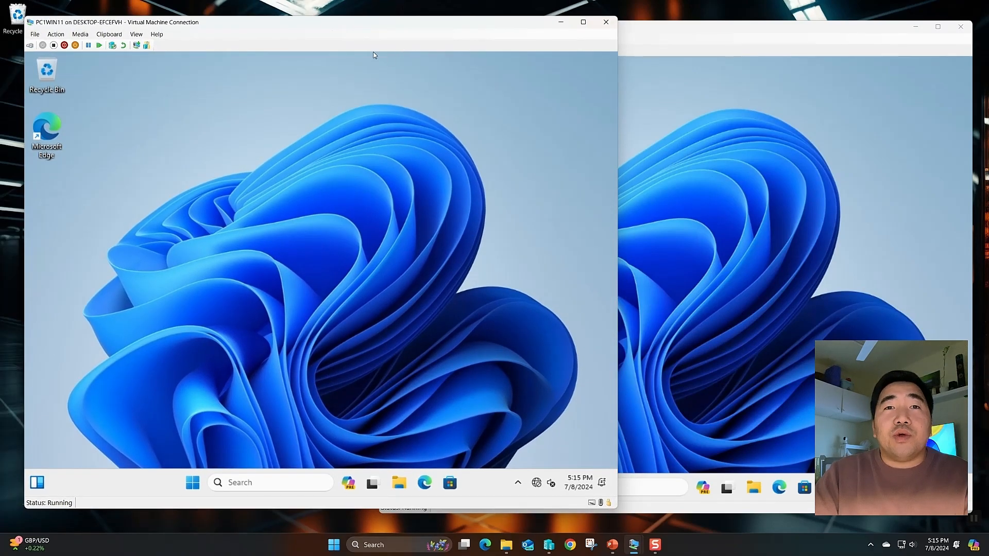
{"action": "left_click_drag", "start_coordinate": [393, 25], "coordinate": [394, 33]}
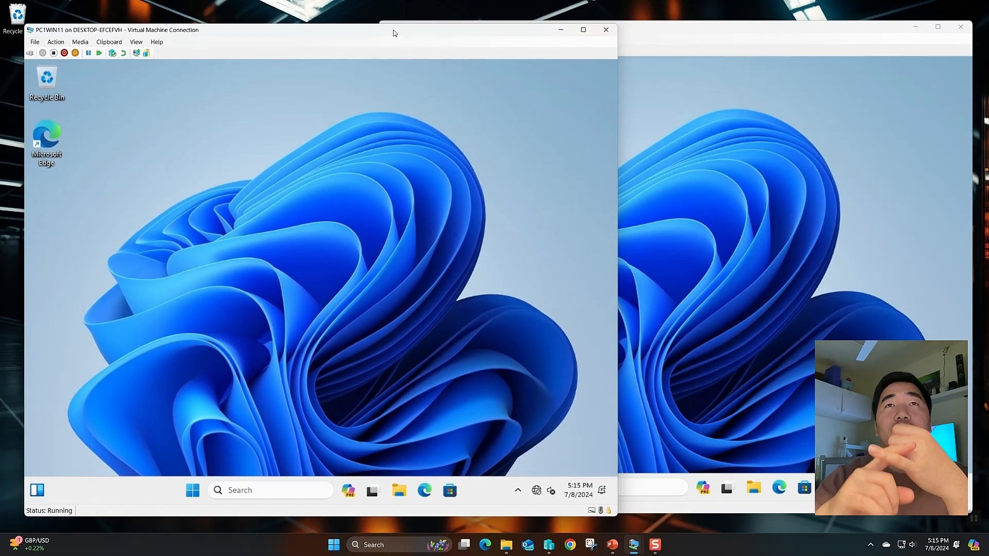